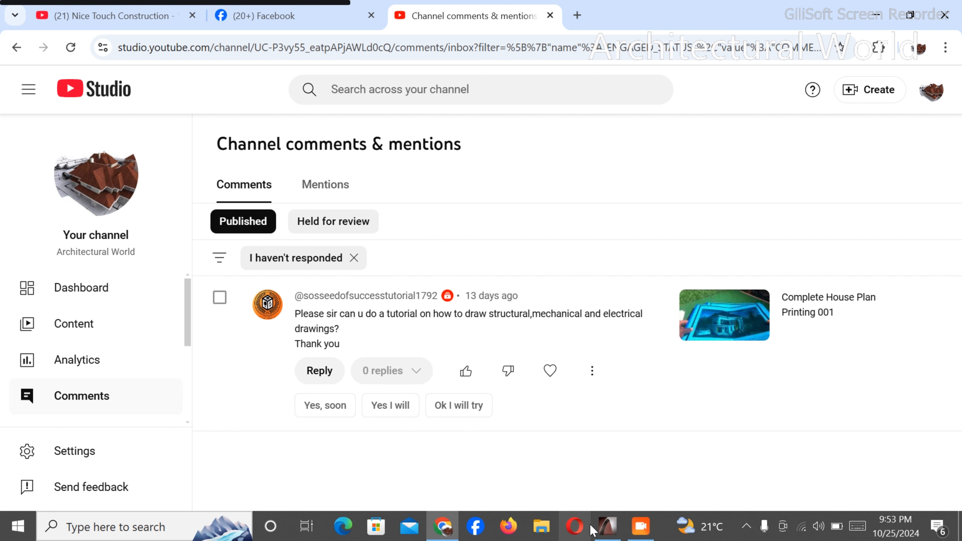
- Switch to ArchiCAD and look over the drawing sheets and the overall layout of the ground floor plan
left_click(606, 527)
scroll(574, 214, "down", 2)
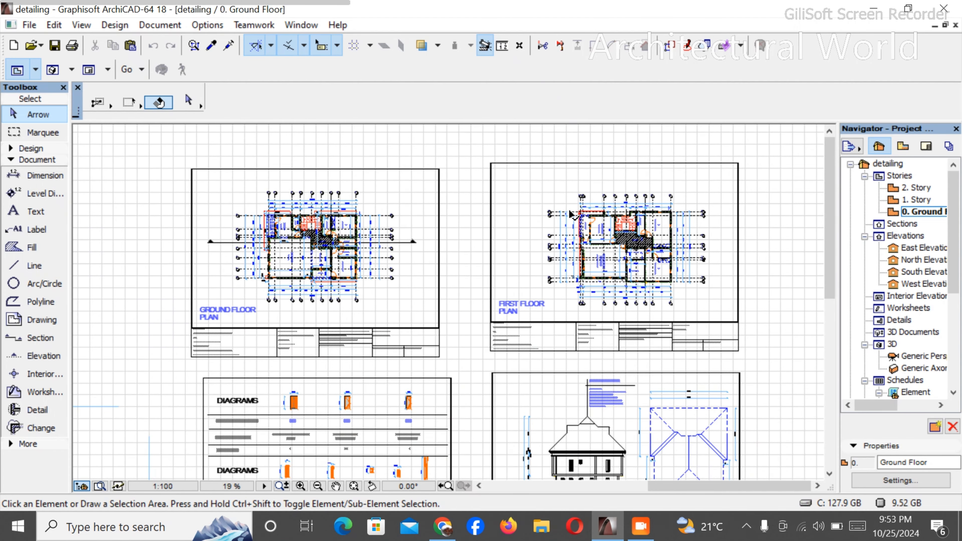
scroll(379, 200, "down", 2)
scroll(475, 214, "up", 2)
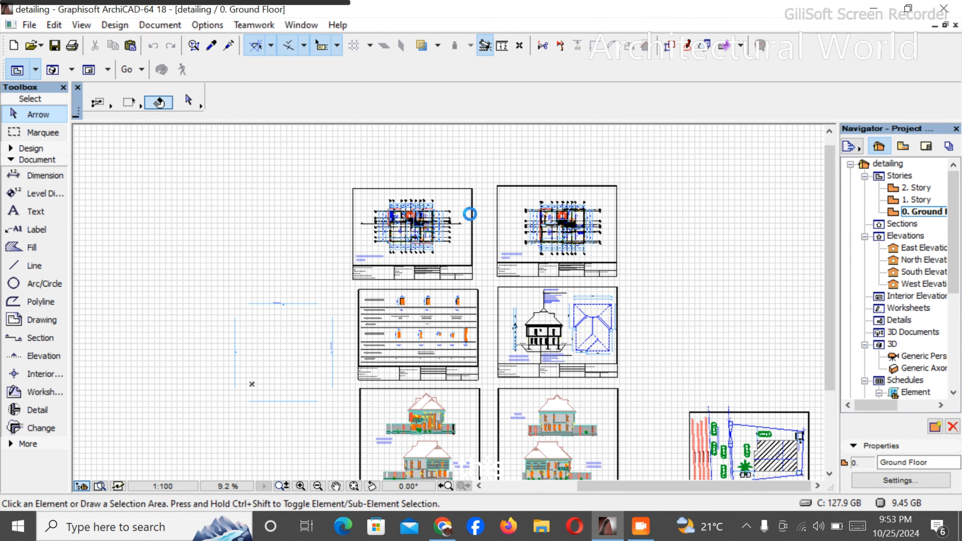
scroll(318, 178, "up", 9)
scroll(221, 222, "down", 4)
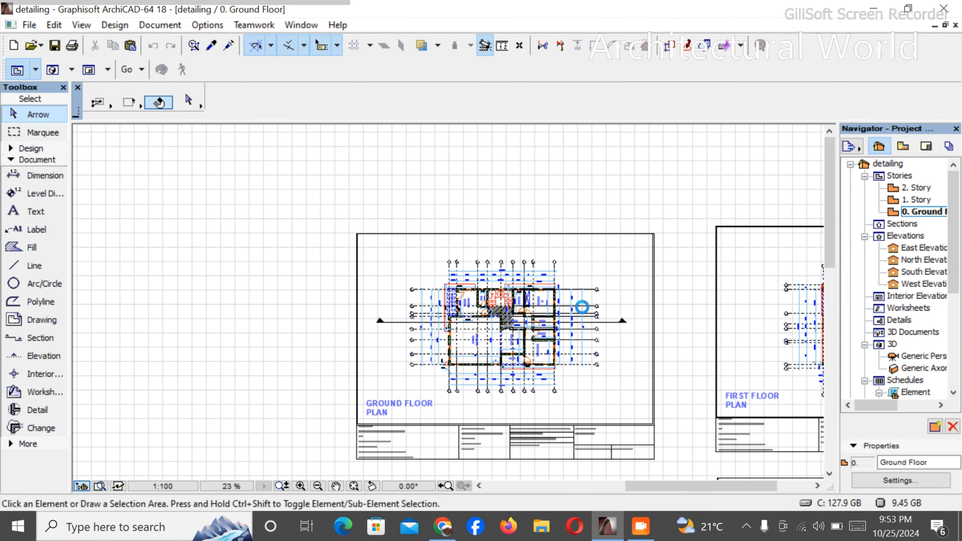
scroll(556, 320, "up", 2)
scroll(555, 324, "up", 3)
scroll(343, 247, "down", 3)
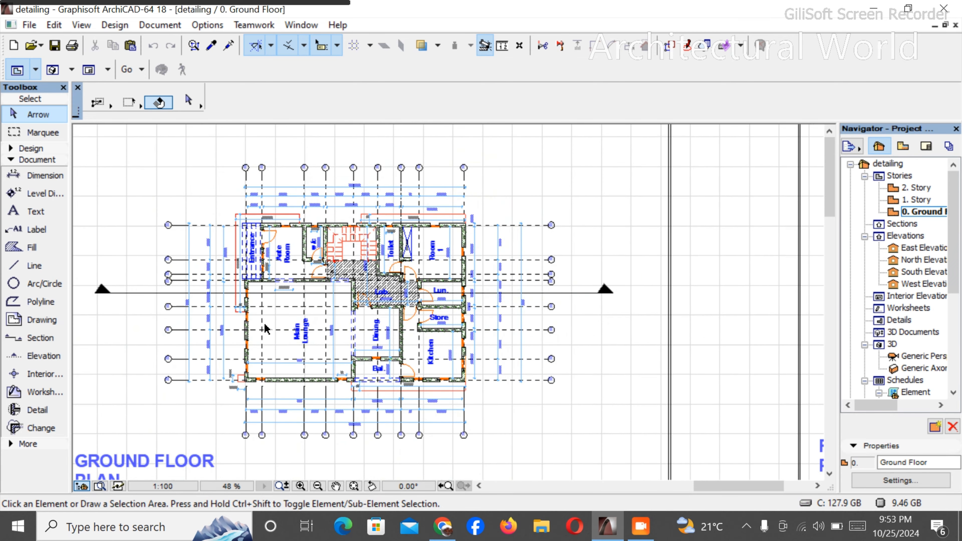
scroll(265, 327, "up", 3)
scroll(474, 240, "down", 2)
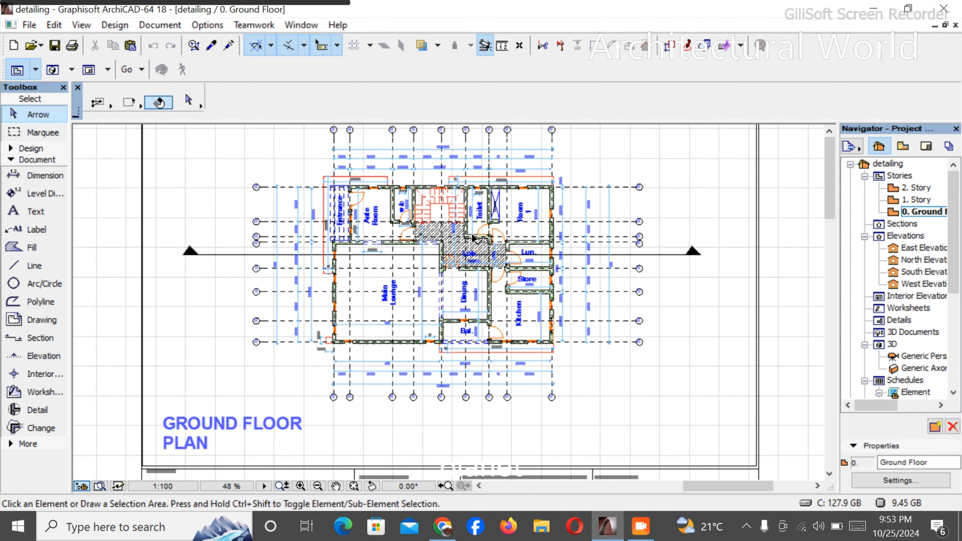
scroll(484, 191, "up", 2)
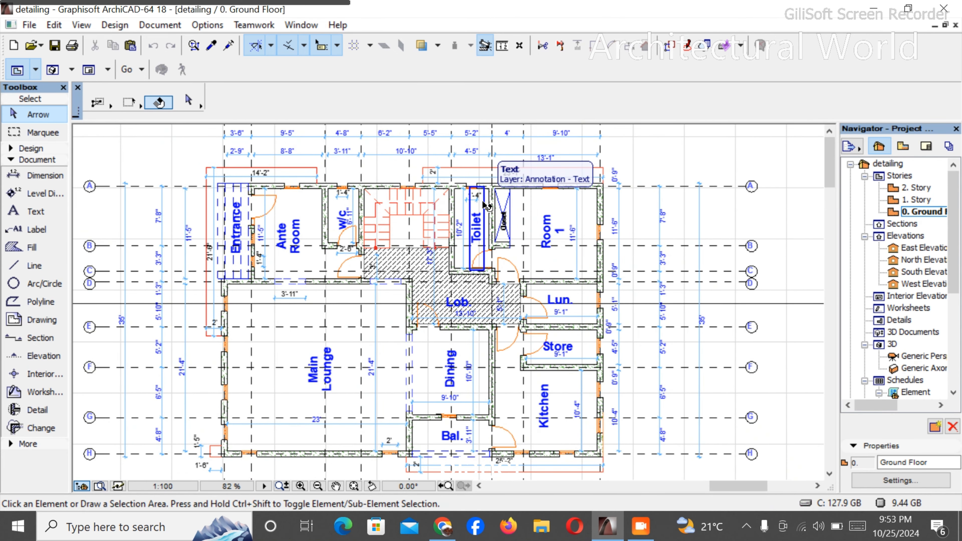
- Examine the ground floor rooms up close, from the main lounge and dining area to the lobby and staircase
scroll(553, 203, "down", 1)
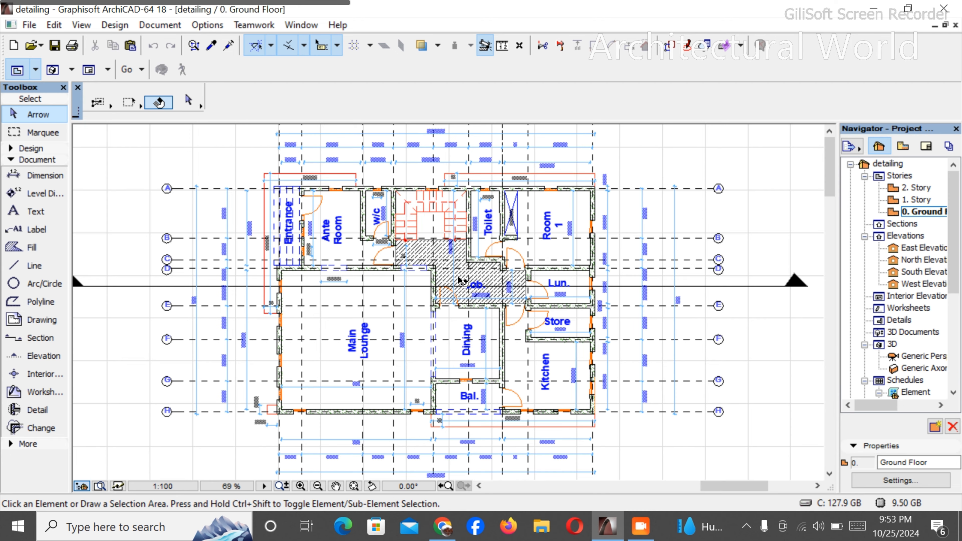
scroll(473, 275, "down", 5)
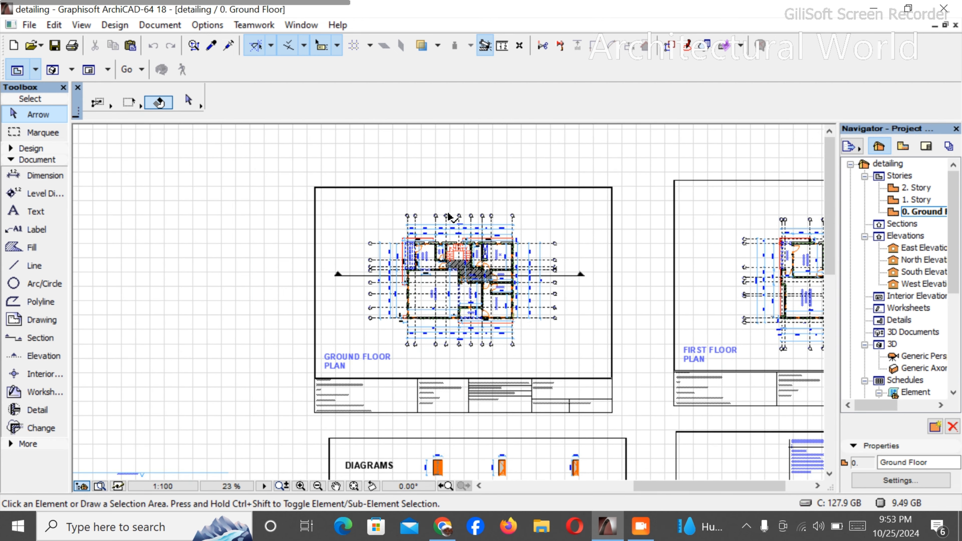
scroll(450, 218, "up", 3)
scroll(485, 390, "up", 2)
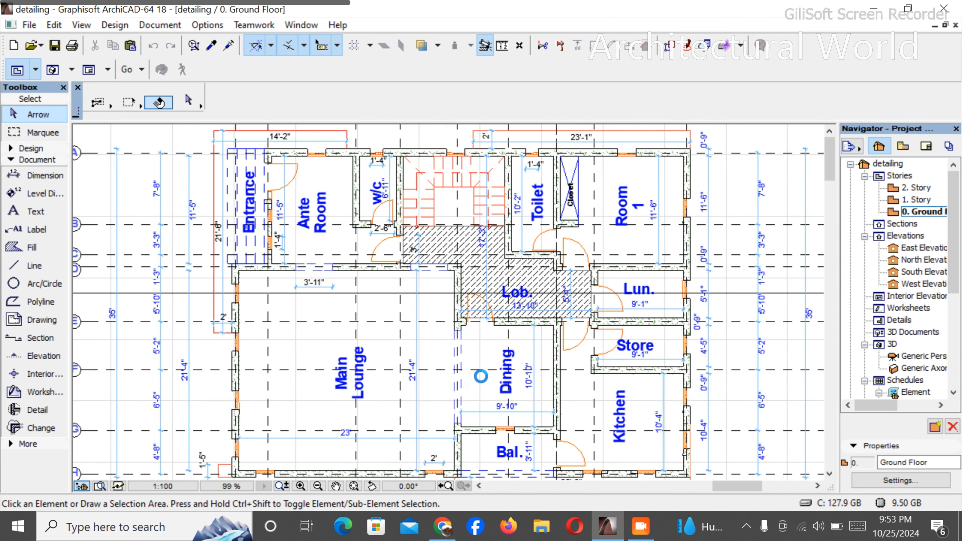
scroll(466, 374, "up", 4)
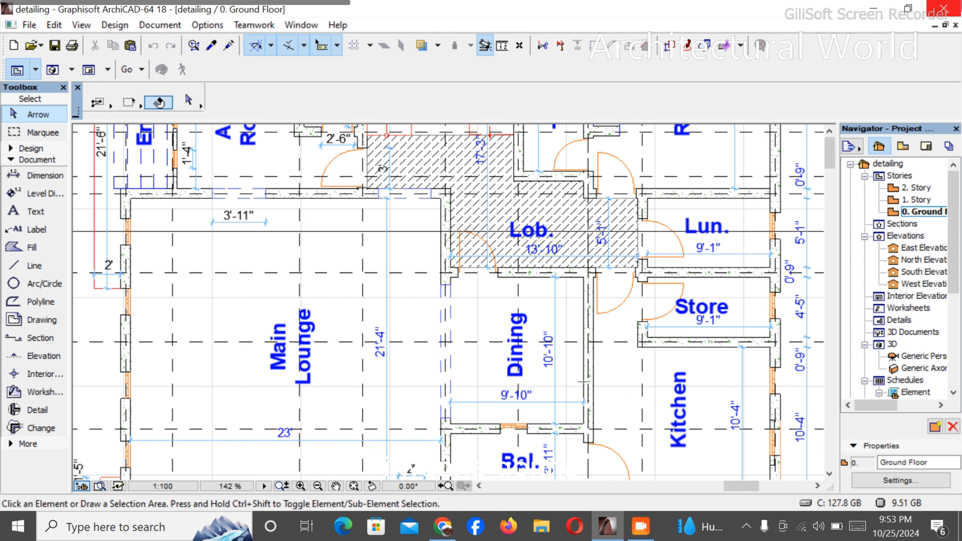
scroll(514, 336, "down", 4)
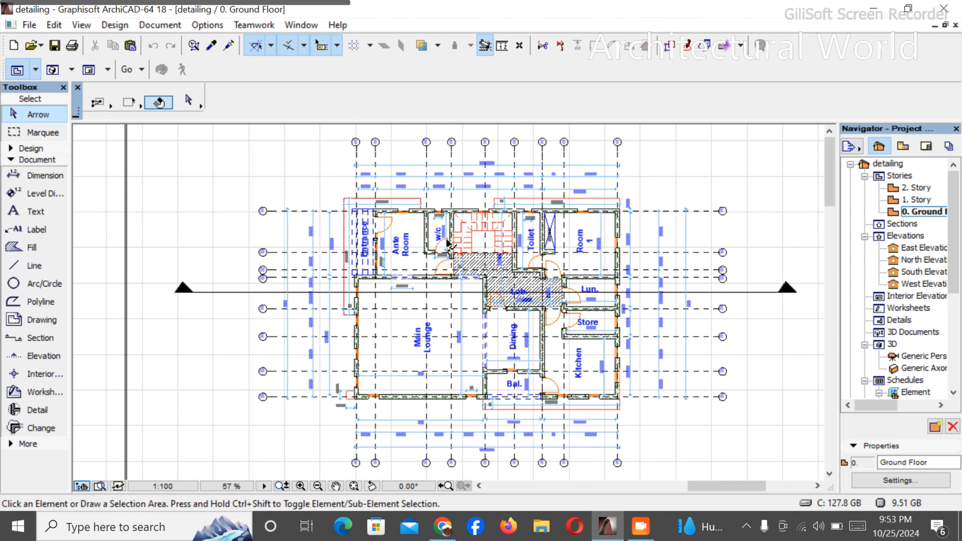
scroll(461, 232, "up", 4)
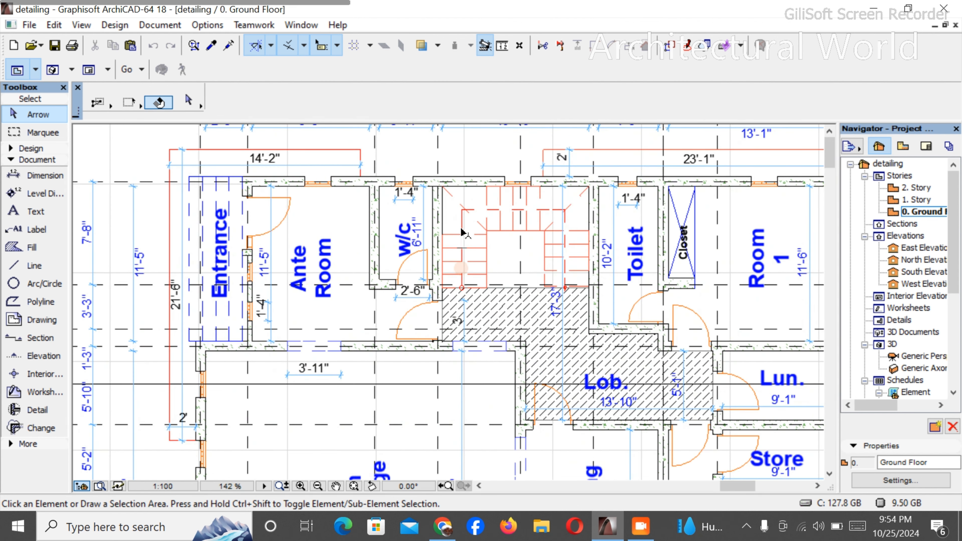
scroll(461, 227, "down", 2)
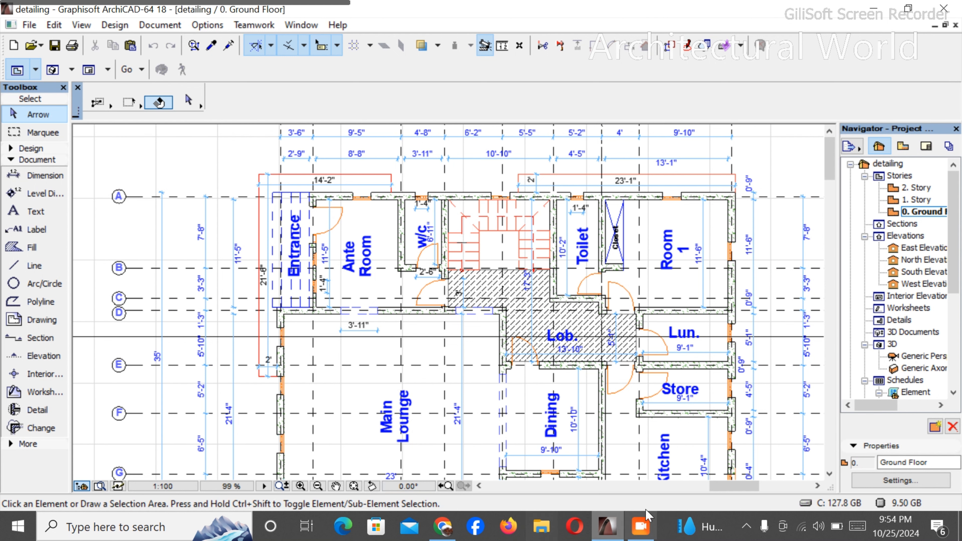
- Switch to File Explorer, browse to the "new building" folder and open the "view 1" rendering
left_click(543, 533)
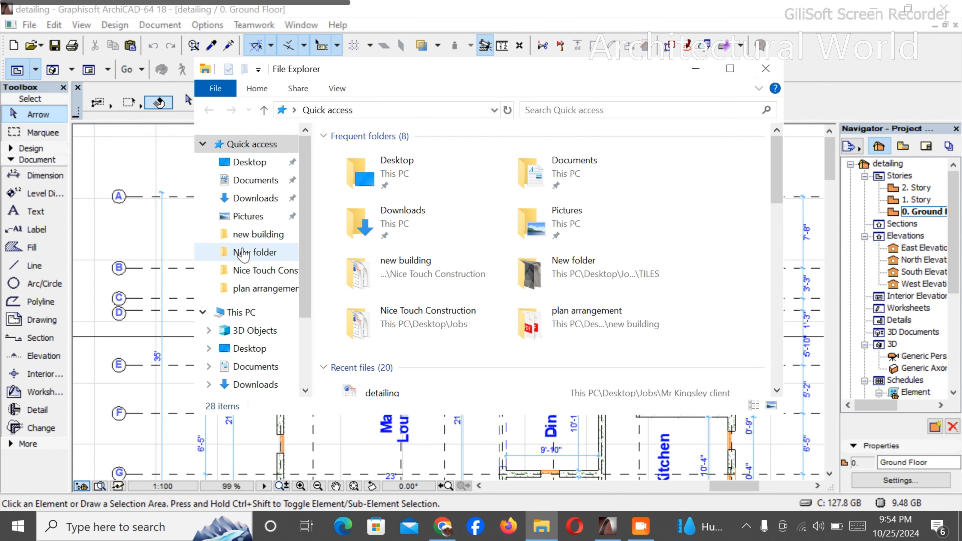
left_click(261, 252)
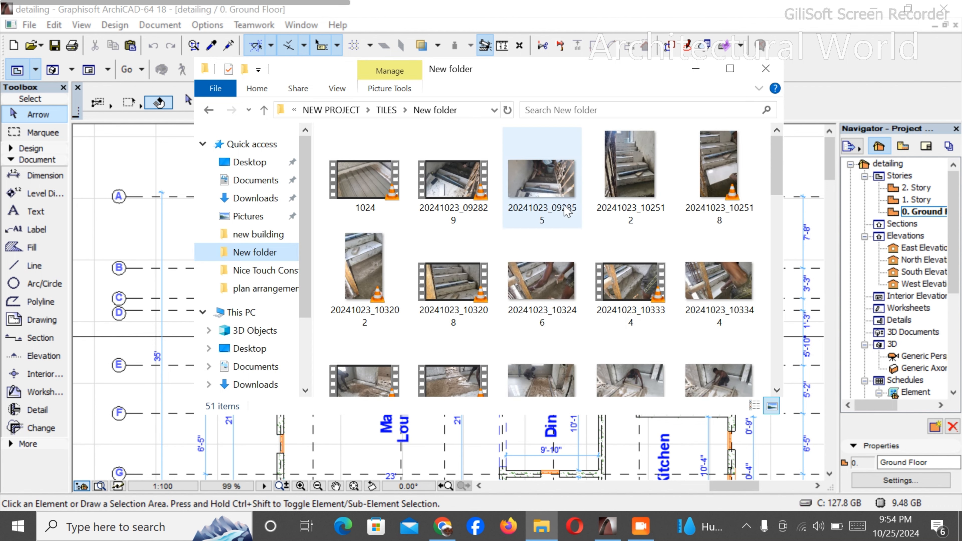
scroll(565, 212, "down", 5)
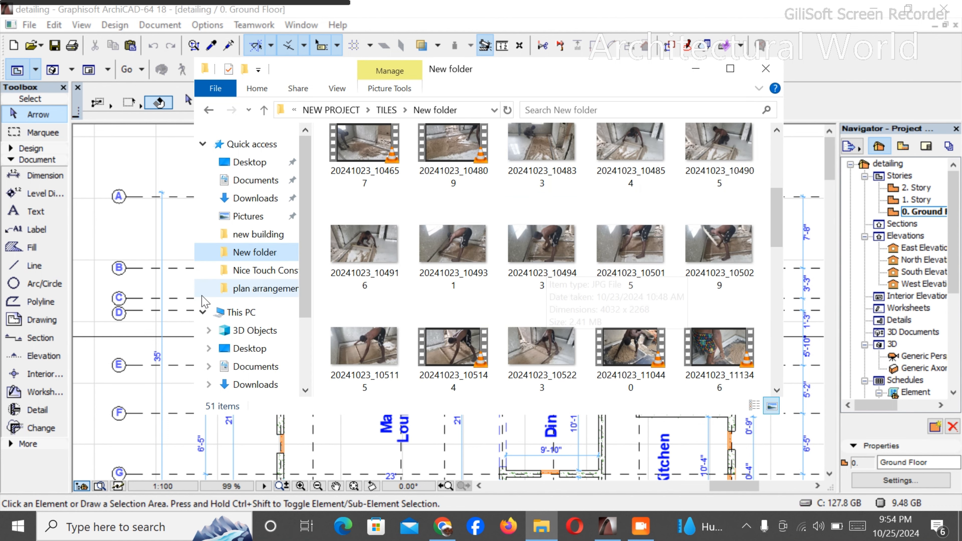
left_click(251, 271)
left_click(252, 235)
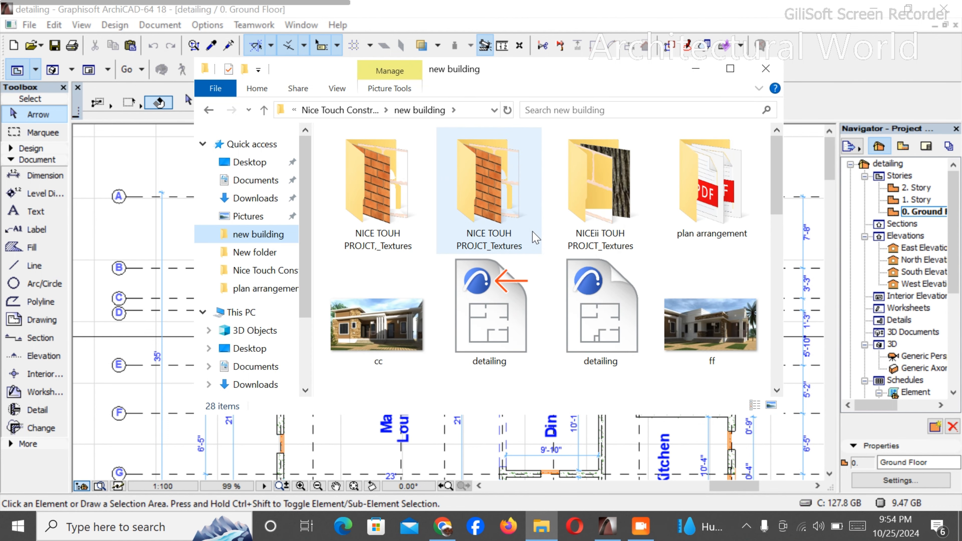
scroll(653, 343, "down", 5)
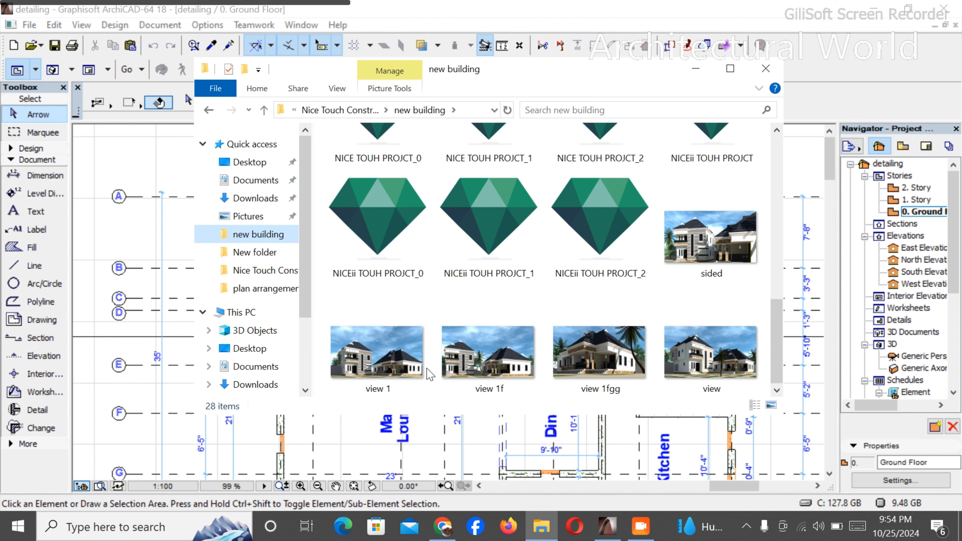
left_click(347, 366)
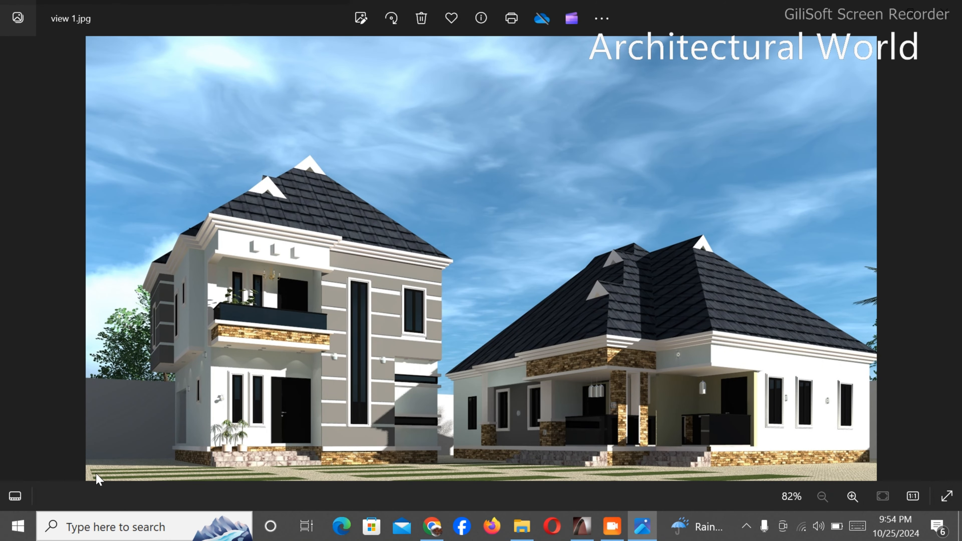
- Examine the two-storey house in the view 1 rendering, including its facade, balcony and entrance
scroll(126, 440, "up", 3)
scroll(294, 336, "down", 1)
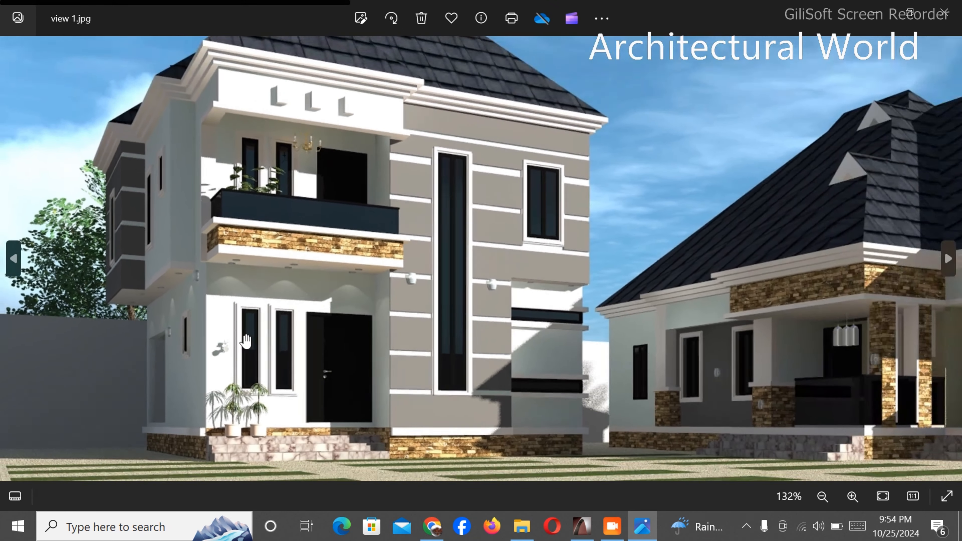
left_click_drag(293, 326, 414, 345)
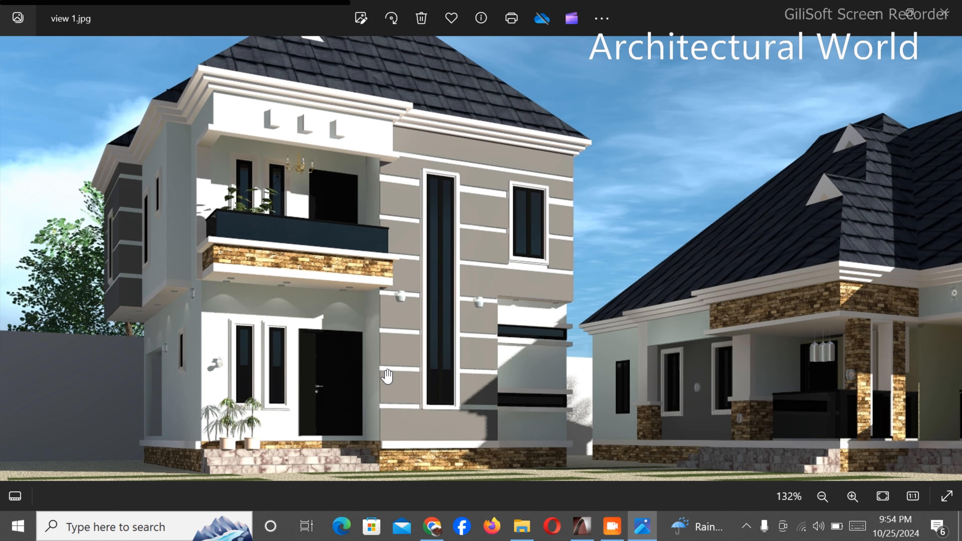
scroll(403, 254, "down", 4)
scroll(332, 330, "up", 2)
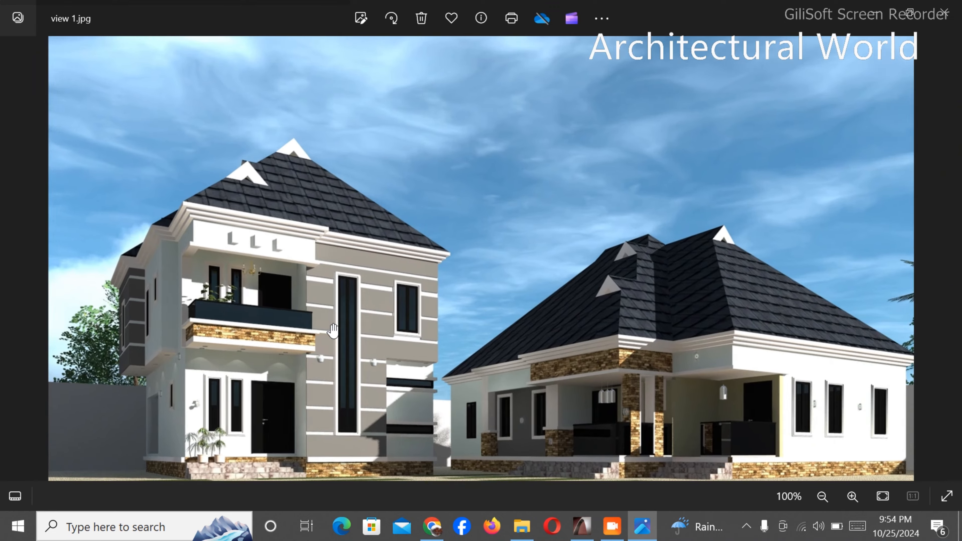
scroll(332, 330, "up", 1)
scroll(343, 346, "down", 2)
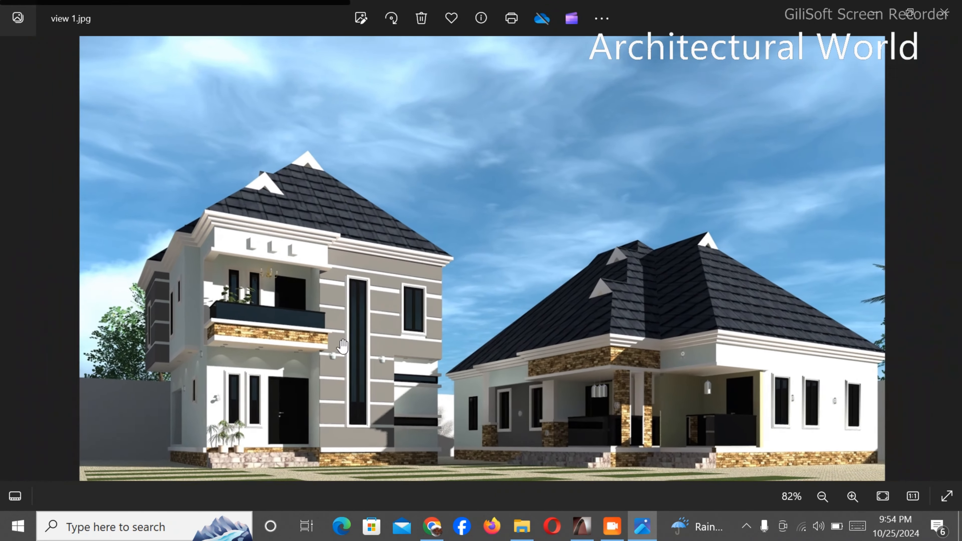
scroll(343, 345, "up", 3)
scroll(341, 381, "down", 2)
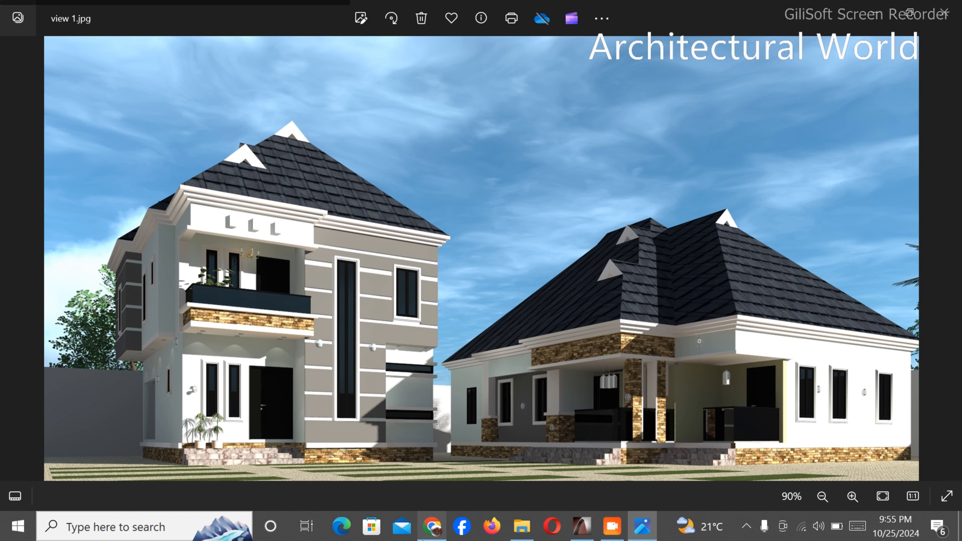
- Check the viewer's tutorial request in YouTube Studio and return to the ground floor plan in ArchiCAD
left_click(433, 525)
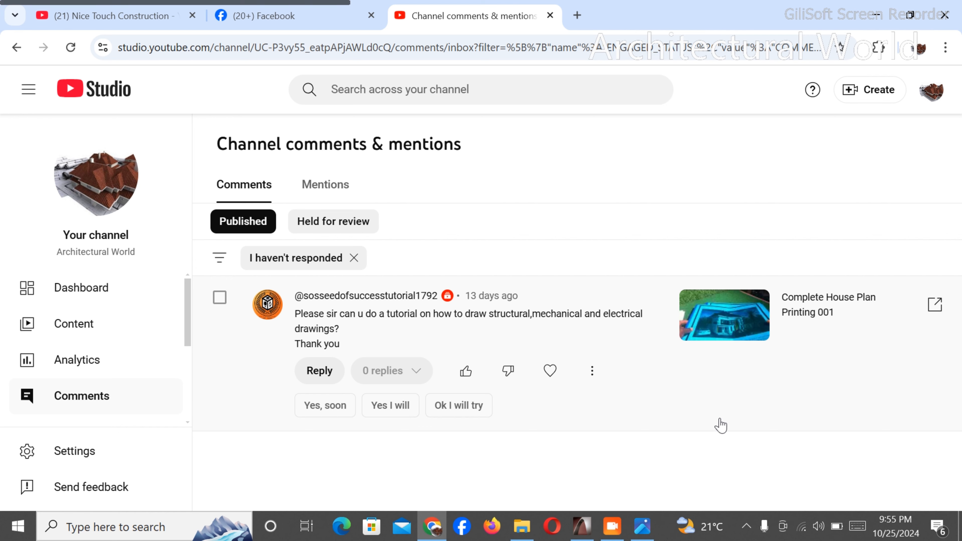
left_click(582, 526)
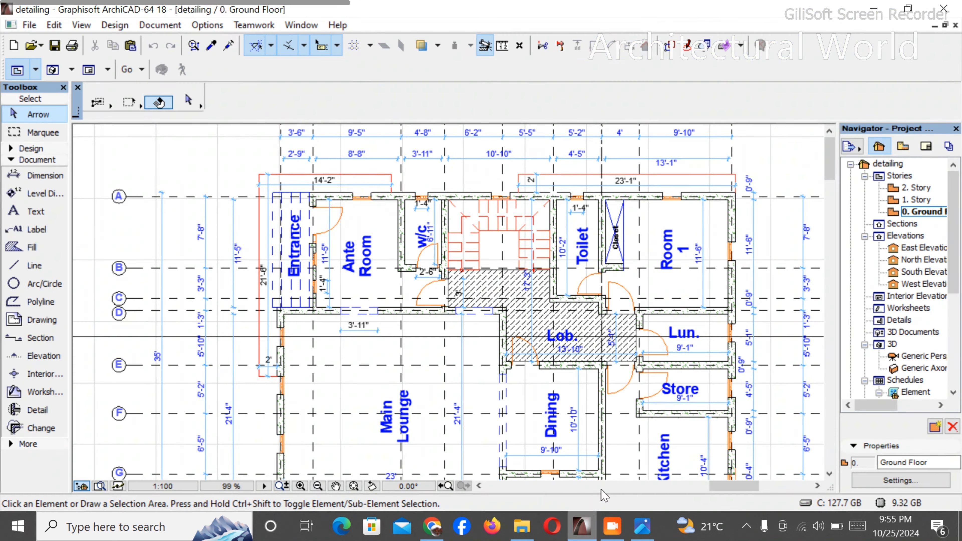
scroll(480, 286, "down", 3)
scroll(512, 282, "up", 3)
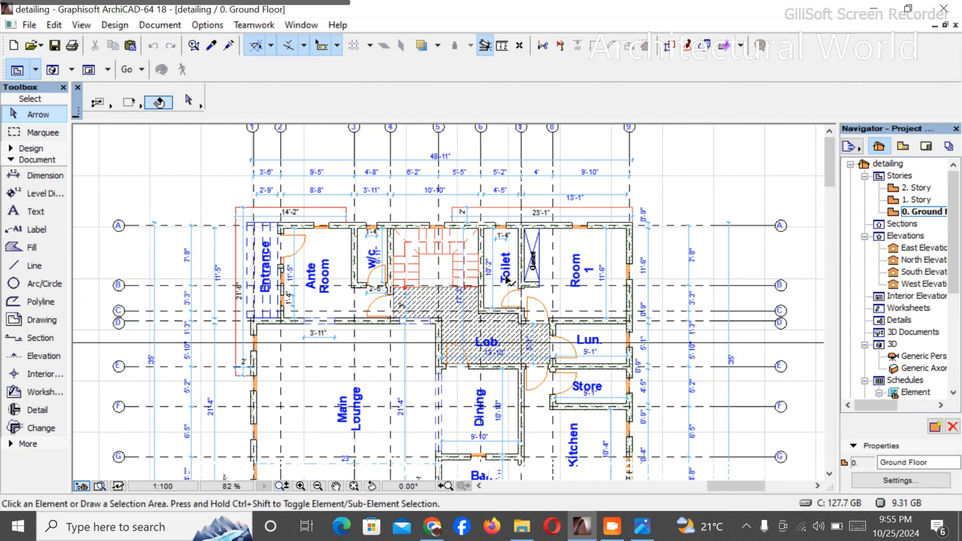
scroll(235, 199, "down", 3)
- Select all elements of the ground floor plan and add the first floor plan's elements to the selection, leaving out the sheet frames
left_click(222, 179)
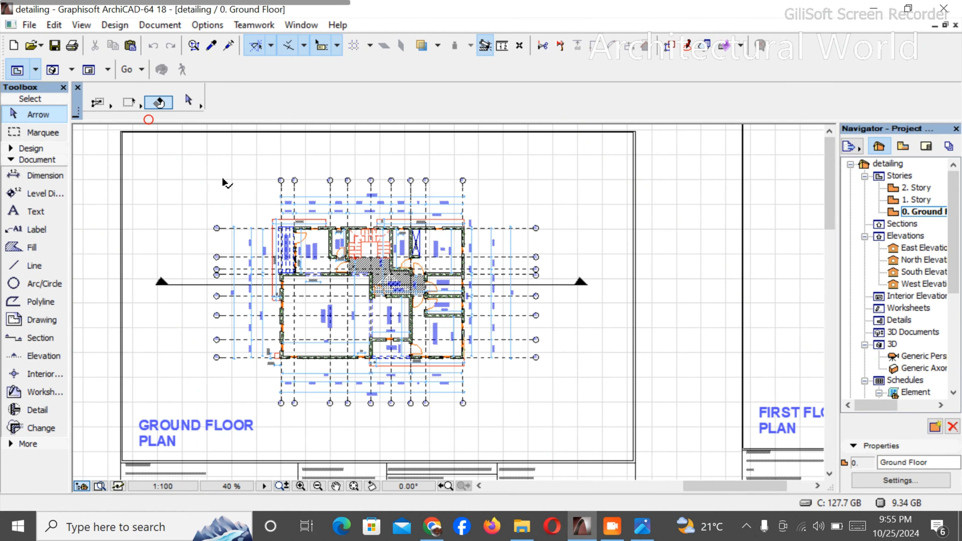
left_click(542, 375)
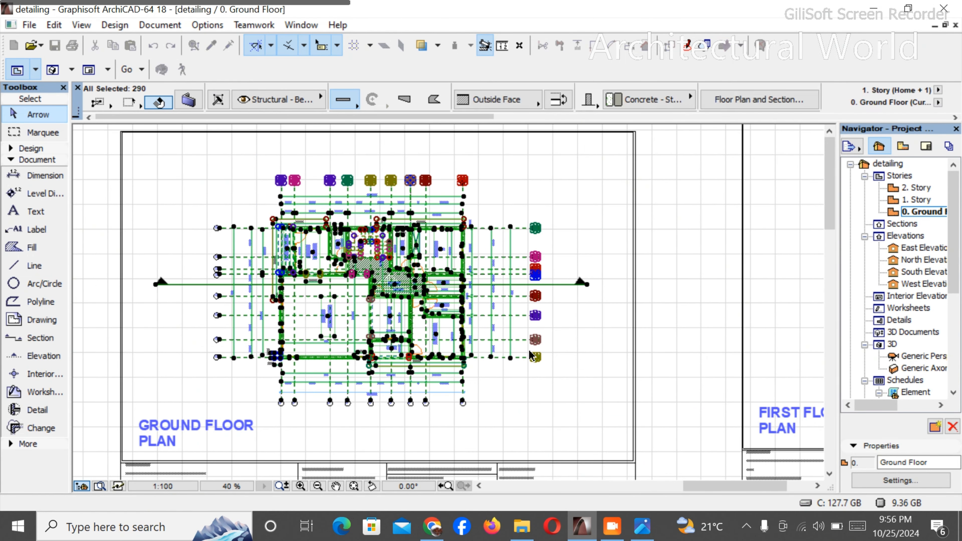
scroll(553, 341, "down", 4)
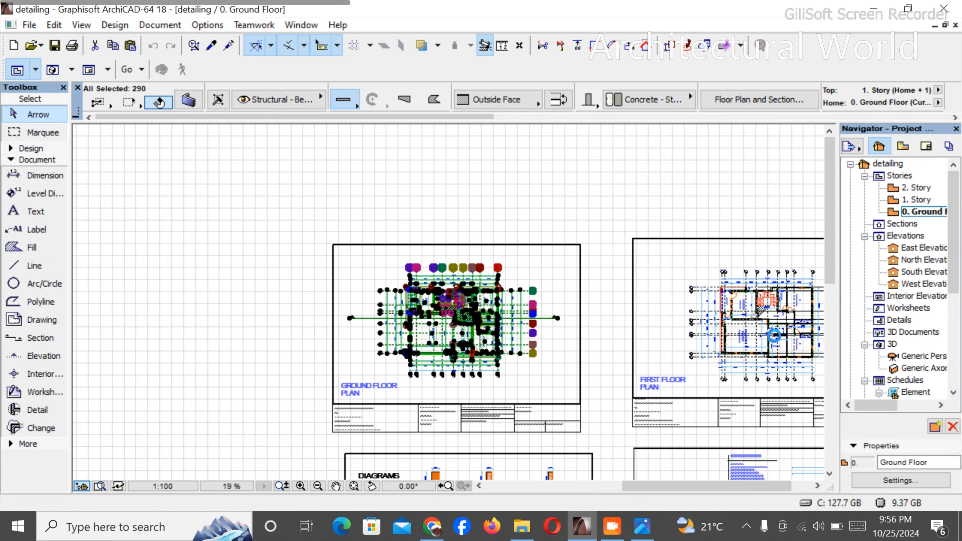
scroll(663, 358, "down", 2)
scroll(728, 358, "up", 5)
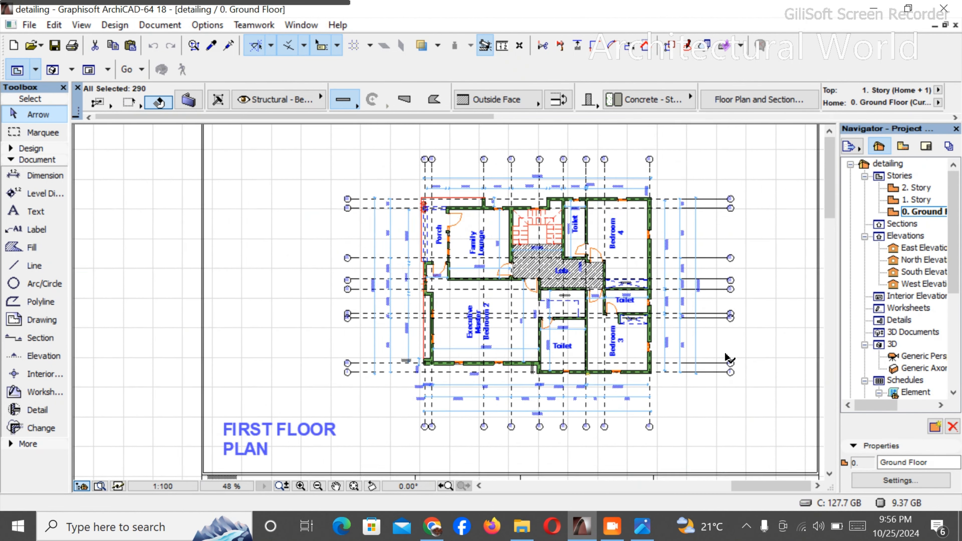
scroll(489, 248, "down", 2)
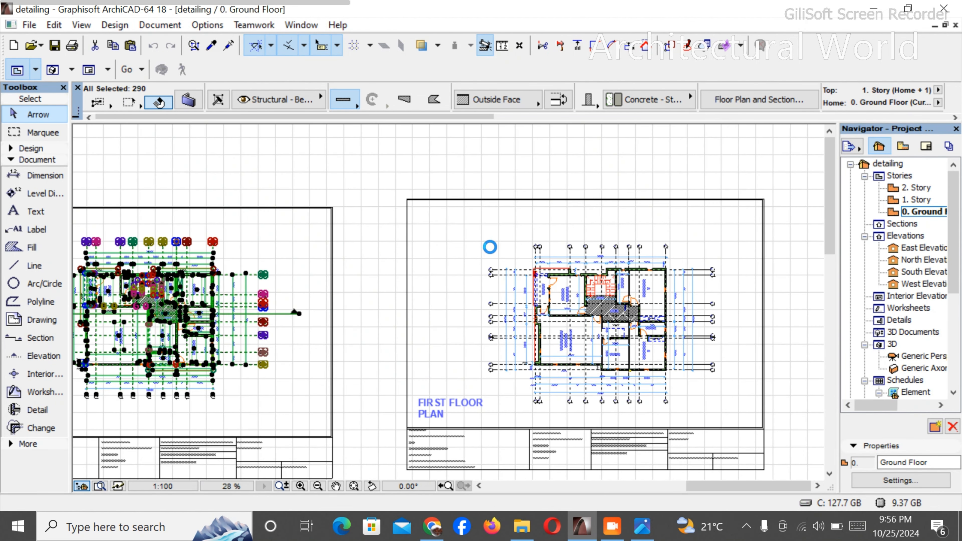
left_click(476, 238)
left_click(724, 383)
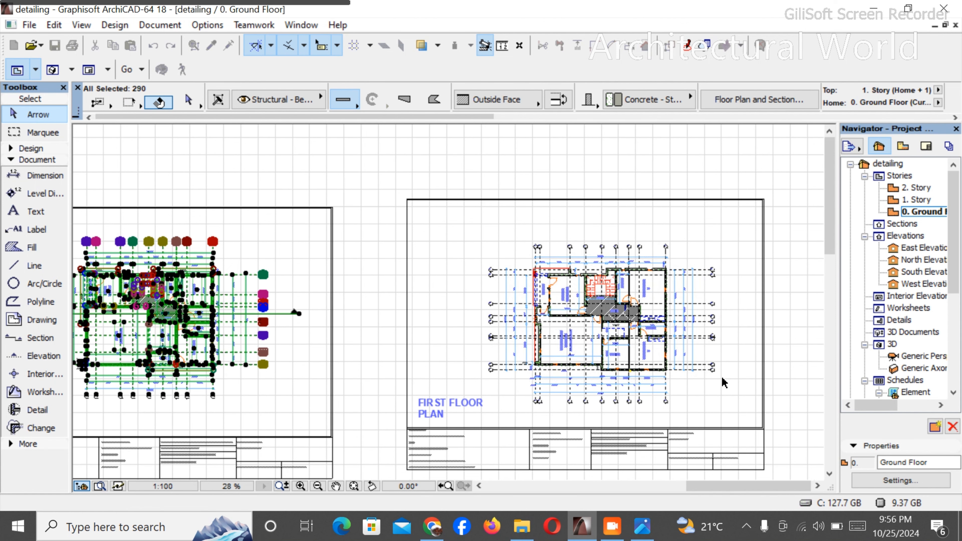
- Drag a copy of the selected ground and first floor plans to the empty area above and beside the drawing sheets
key("ctrl+d")
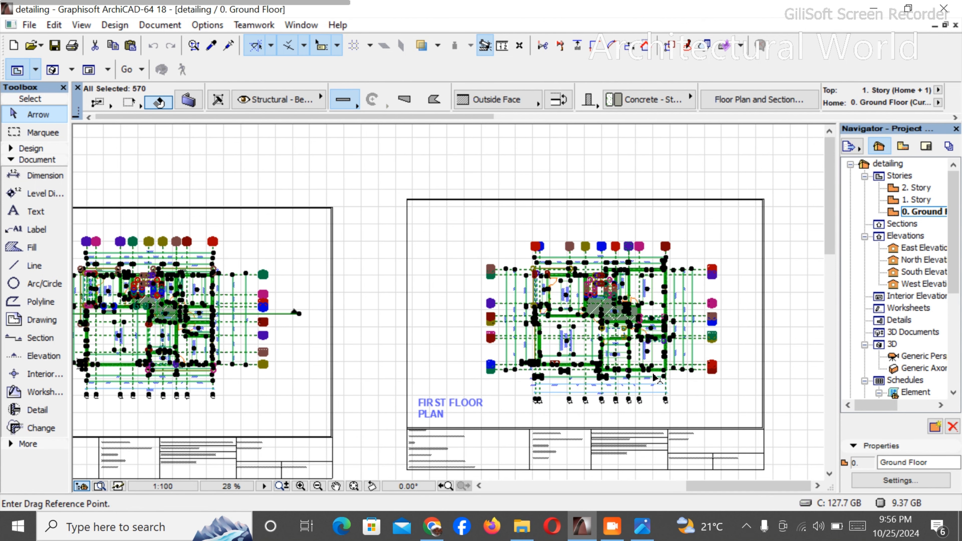
key("ctrl")
left_click(597, 335)
scroll(443, 365, "down", 5)
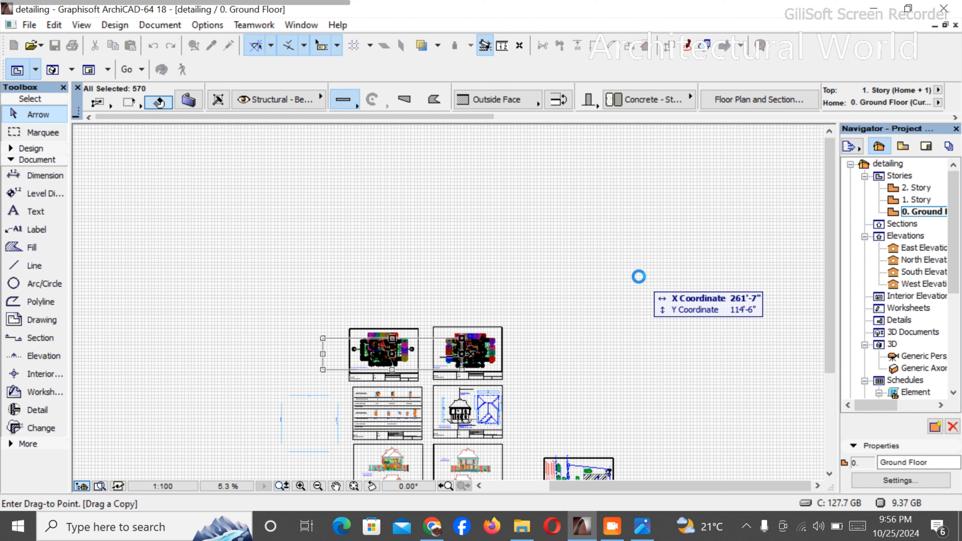
left_click(642, 260)
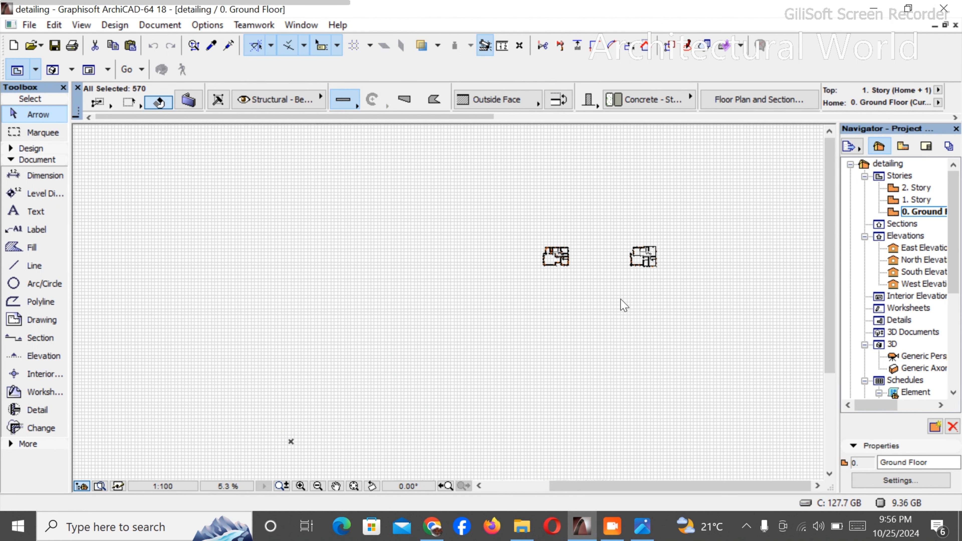
left_click(589, 294)
scroll(591, 296, "up", 4)
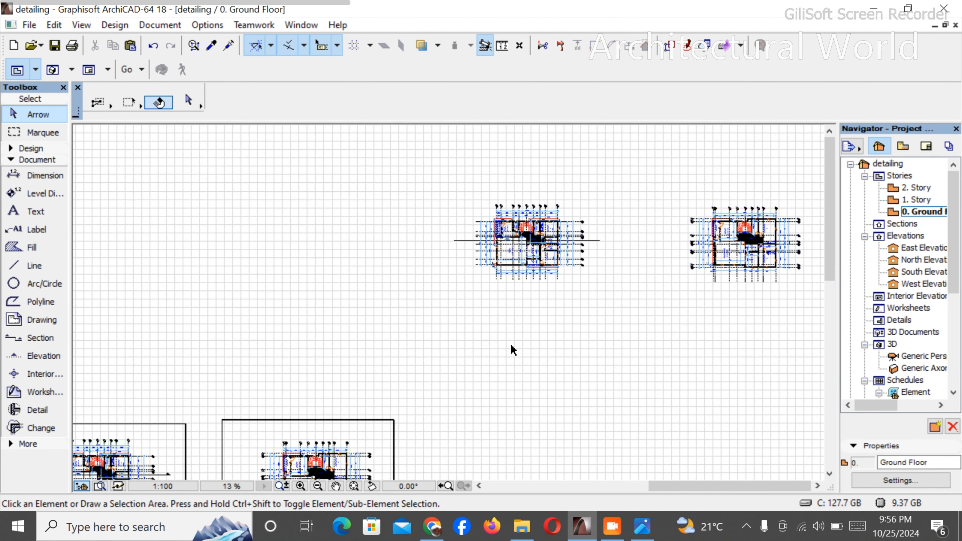
- Delete the numbered vertical grid axes and the outer dimension chains above the copied ground floor plan
scroll(512, 350, "down", 2)
scroll(500, 279, "up", 3)
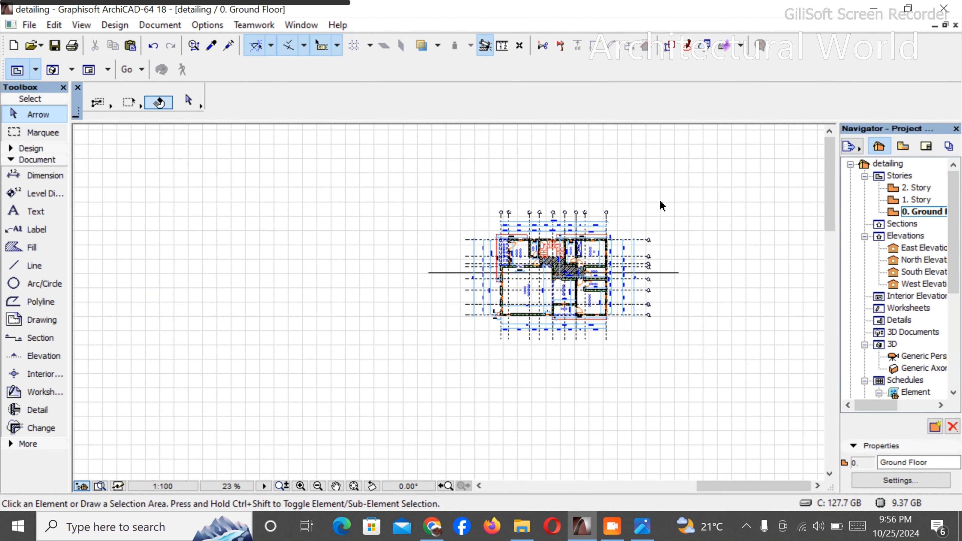
scroll(652, 207, "up", 3)
scroll(371, 175, "up", 5)
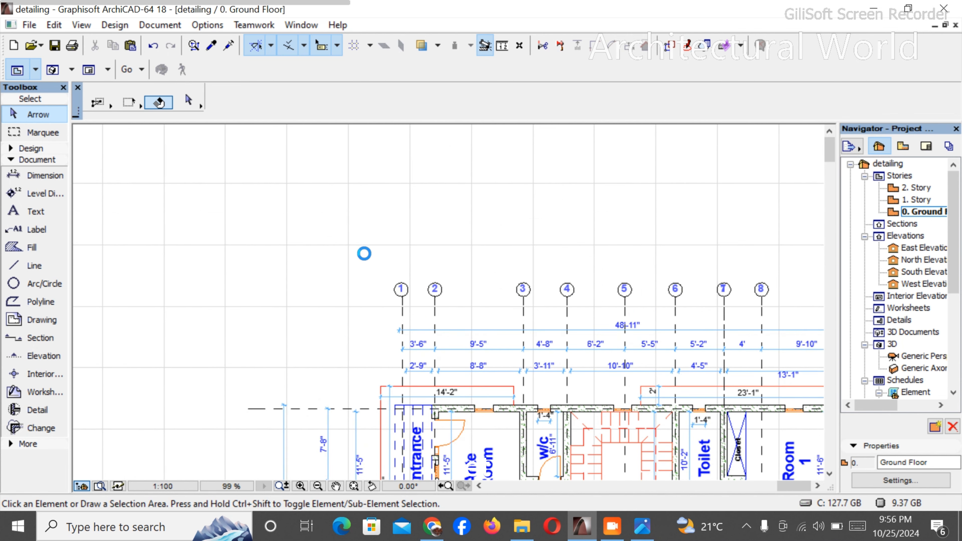
left_click(356, 244)
scroll(412, 245, "down", 3)
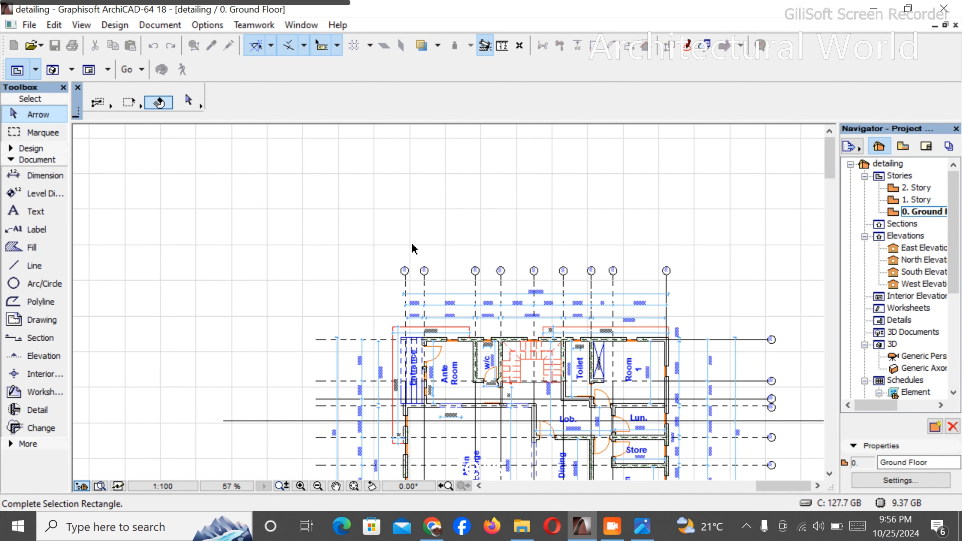
left_click(682, 318)
key("Escape")
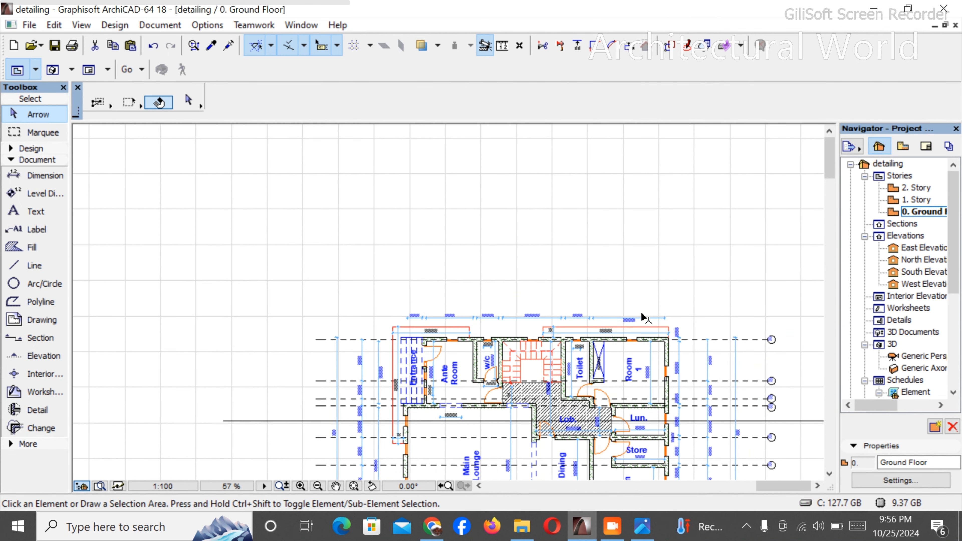
- Delete the remaining row of room-width dimensions along the upper wall of the copied ground floor plan
scroll(552, 323, "up", 4)
left_click(415, 277)
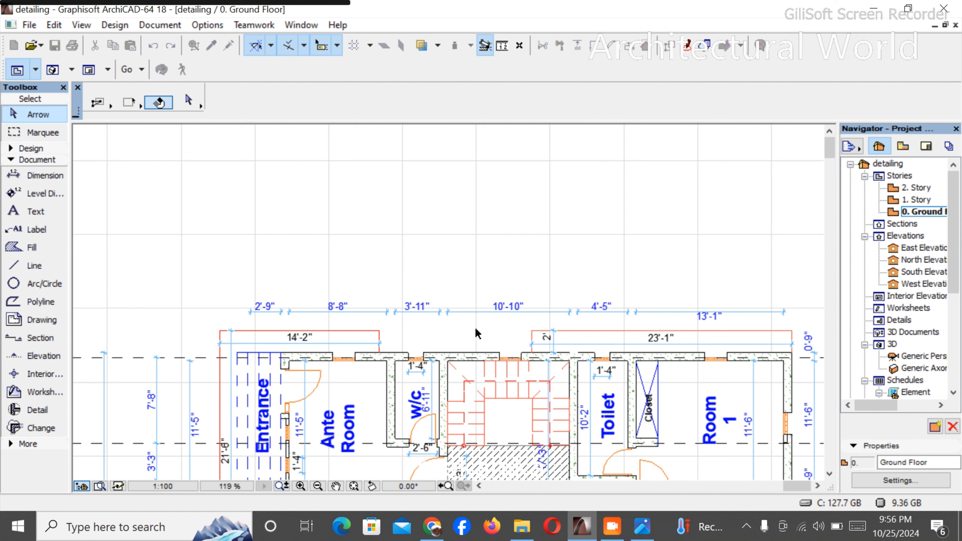
left_click(449, 322)
key("Delete")
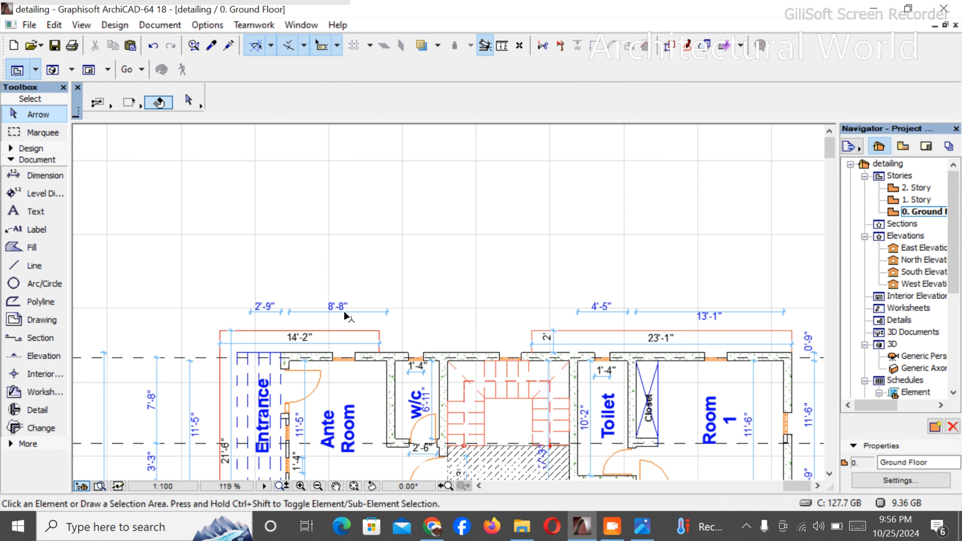
left_click(346, 314)
key("Delete")
left_click(633, 314)
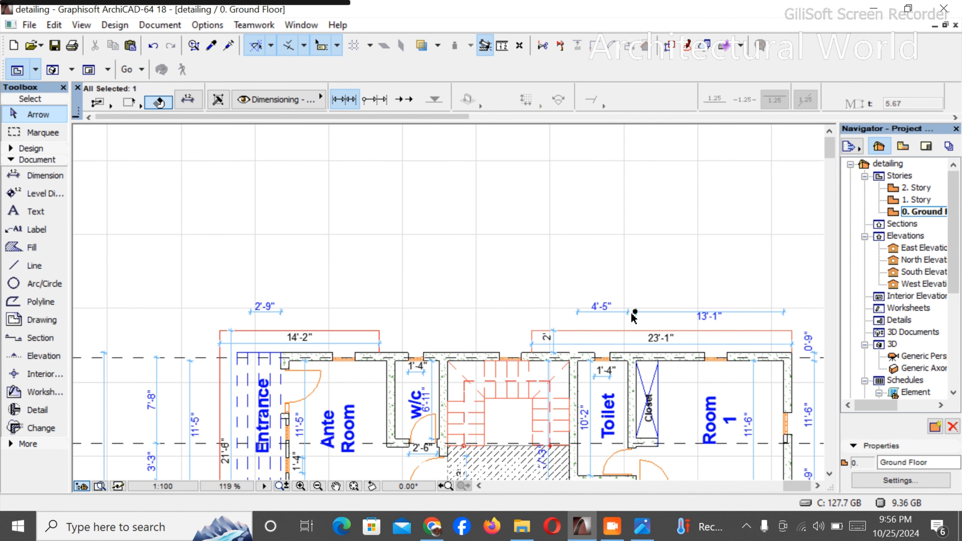
key("Delete")
left_click(616, 313)
key("Delete")
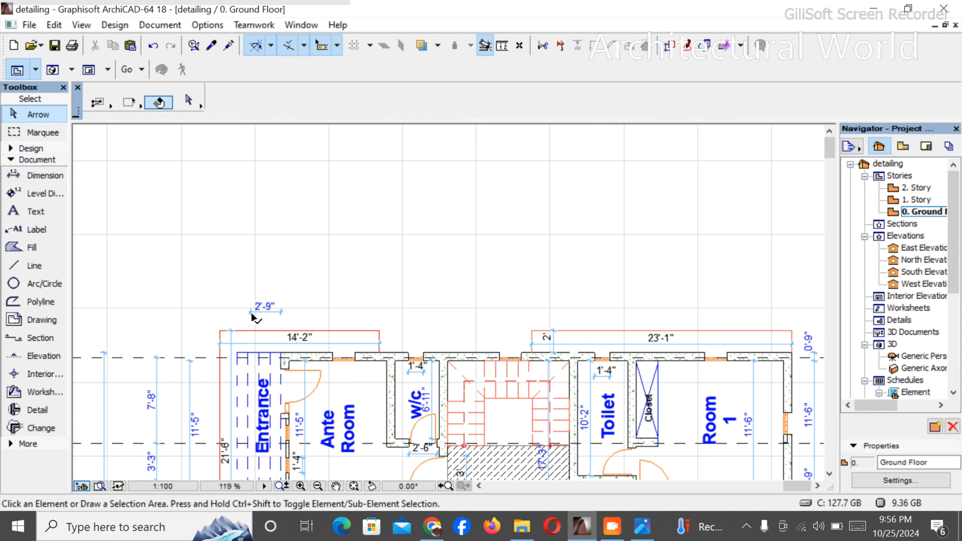
left_click(262, 316)
key("Delete")
scroll(273, 262, "down", 2)
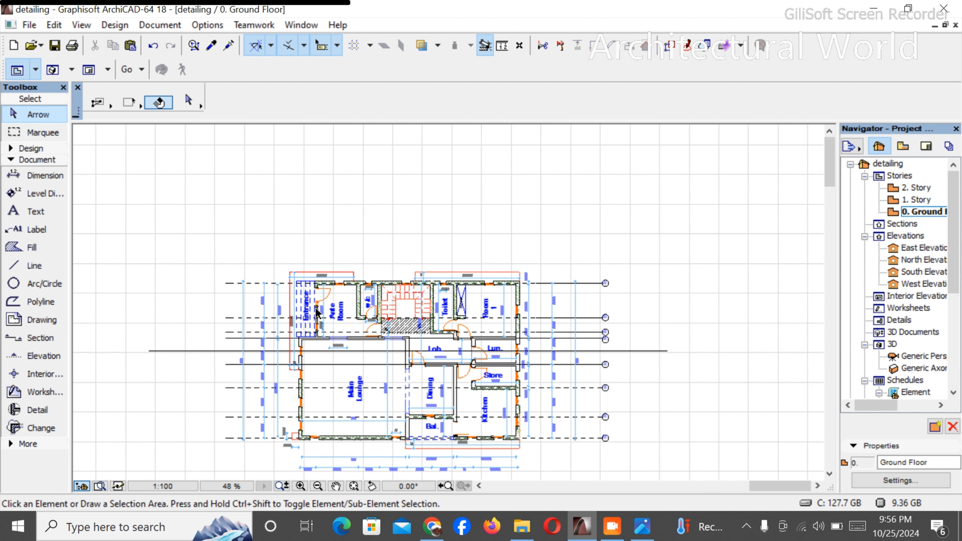
- Delete the Main Lounge's interior dimensions and the vertical dimensions in the Dining room and balcony
scroll(376, 437, "up", 2)
scroll(375, 437, "up", 1)
left_click(411, 370)
key("Delete")
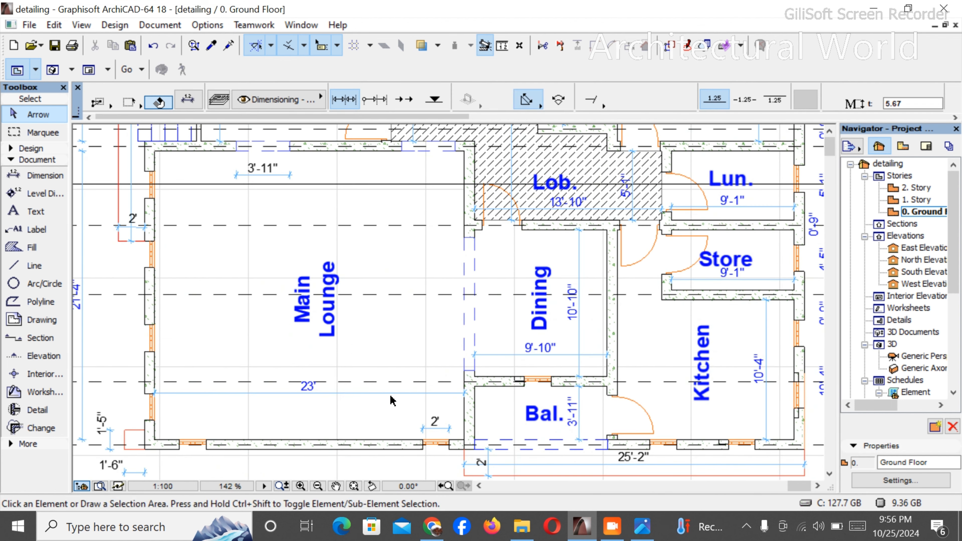
left_click(392, 394)
key("Delete")
left_click(579, 355)
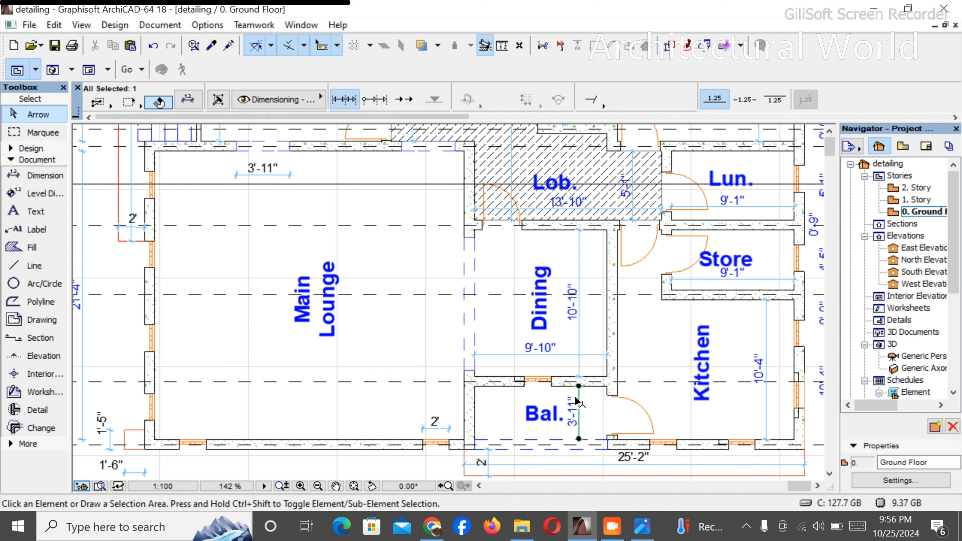
left_click(580, 343)
key("Delete")
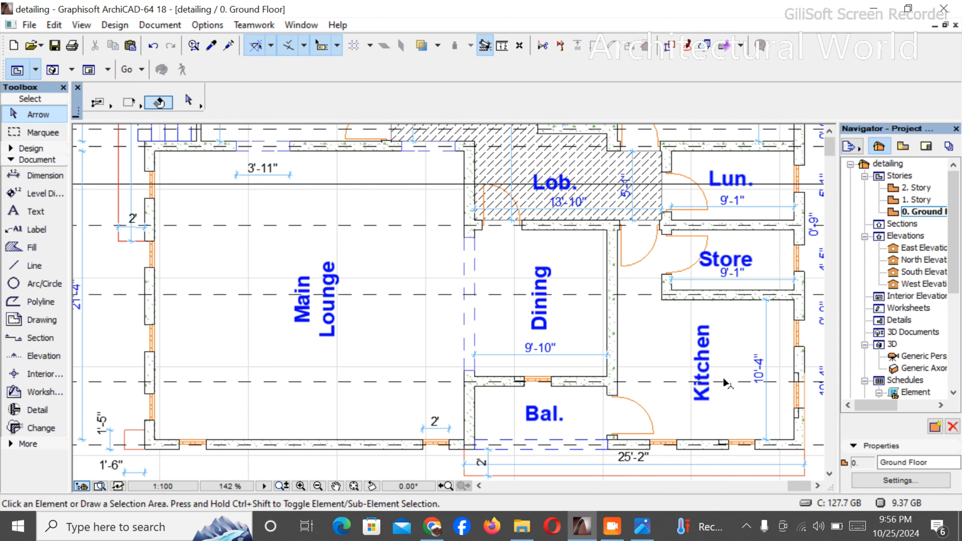
- Delete the dimensions inside the Kitchen, Store and Lun. rooms of the copied ground floor plan
left_click(767, 342)
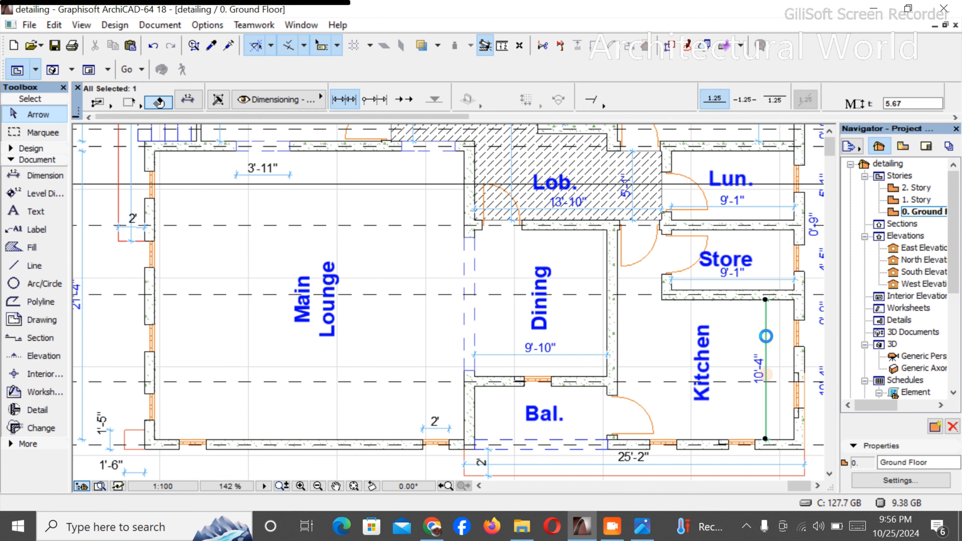
key("Delete")
left_click(765, 280)
key("Delete")
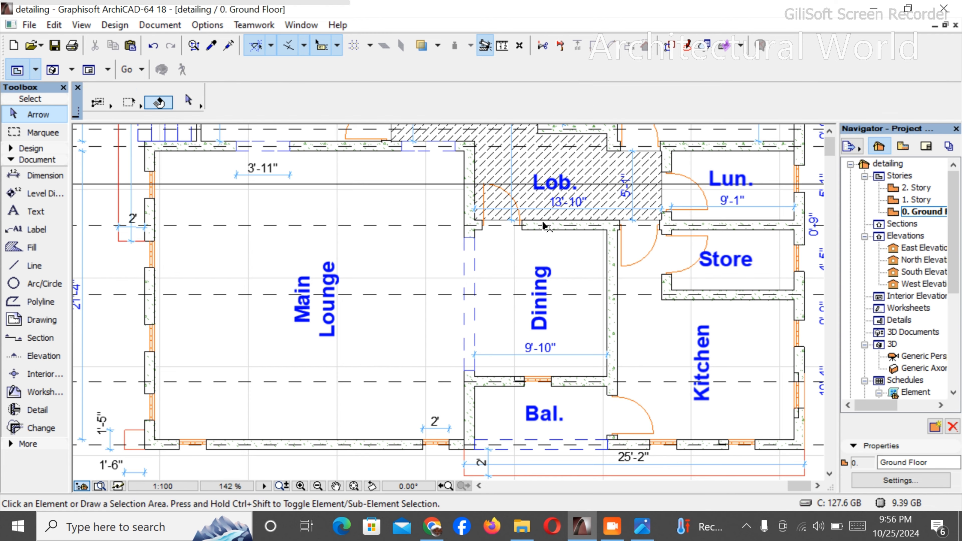
scroll(696, 227, "up", 2)
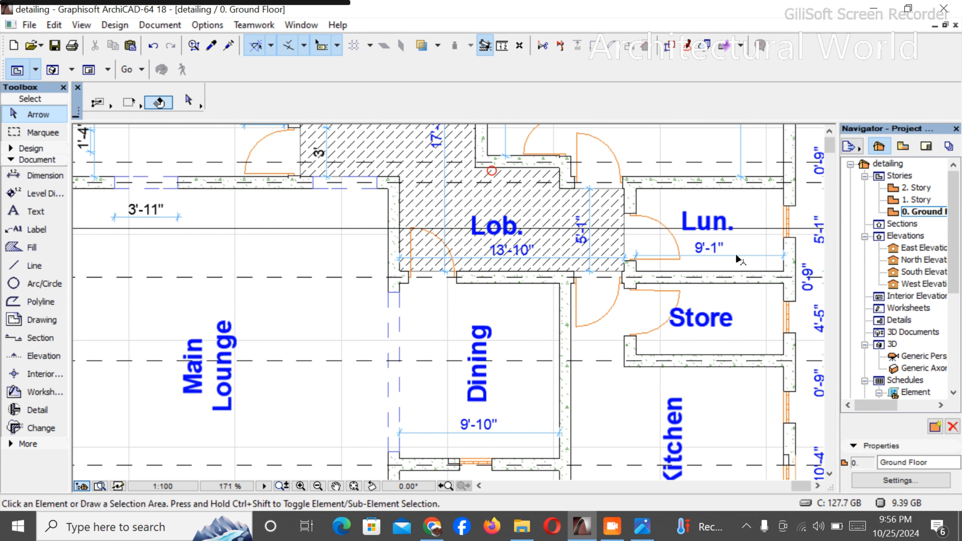
left_click(738, 259)
key("Delete")
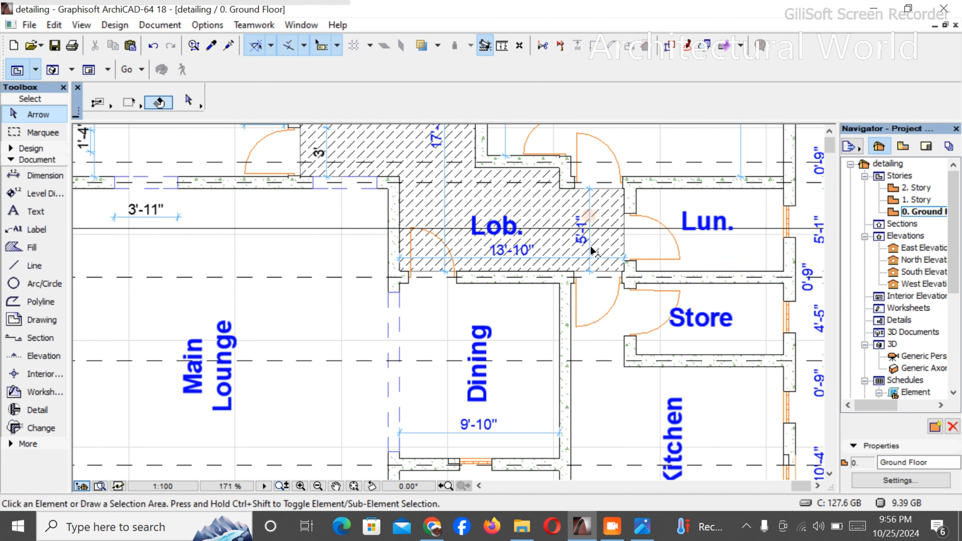
- Delete the lobby's 5'-1" and 13'-10" dimensions
left_click(590, 260)
key("Delete")
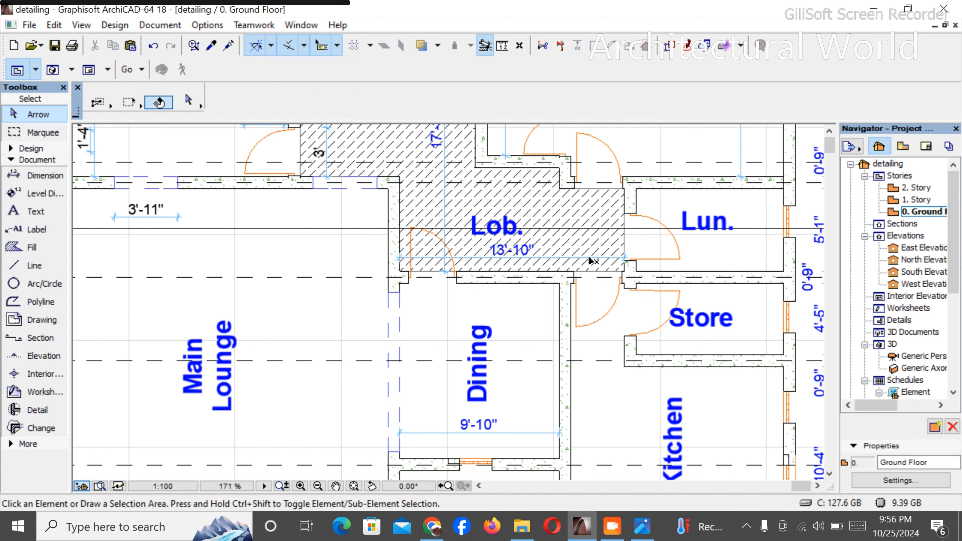
left_click(594, 259)
key("Delete")
- Delete the horizontal grid axes, the long line crossing the plan and the exterior dimension chains beside and below the ground floor copy
scroll(549, 289, "down", 6)
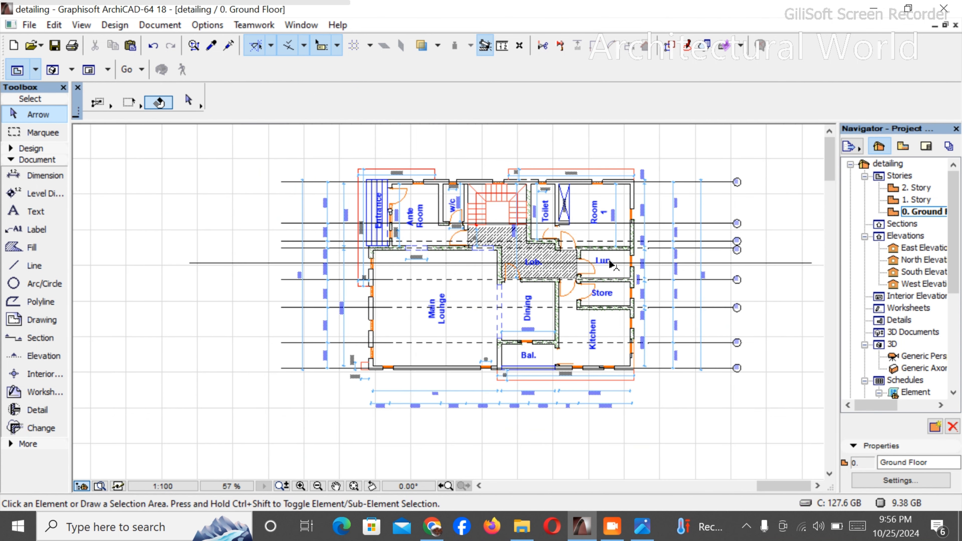
left_click_drag(676, 156, 745, 403)
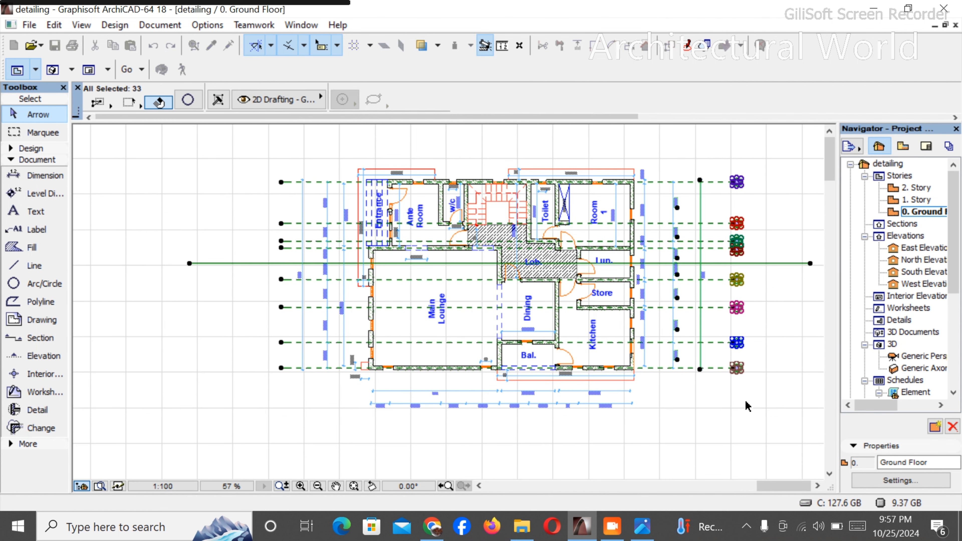
key("Delete")
left_click_drag(689, 440, 301, 385)
key("Delete")
left_click_drag(691, 375, 643, 164)
key("Delete")
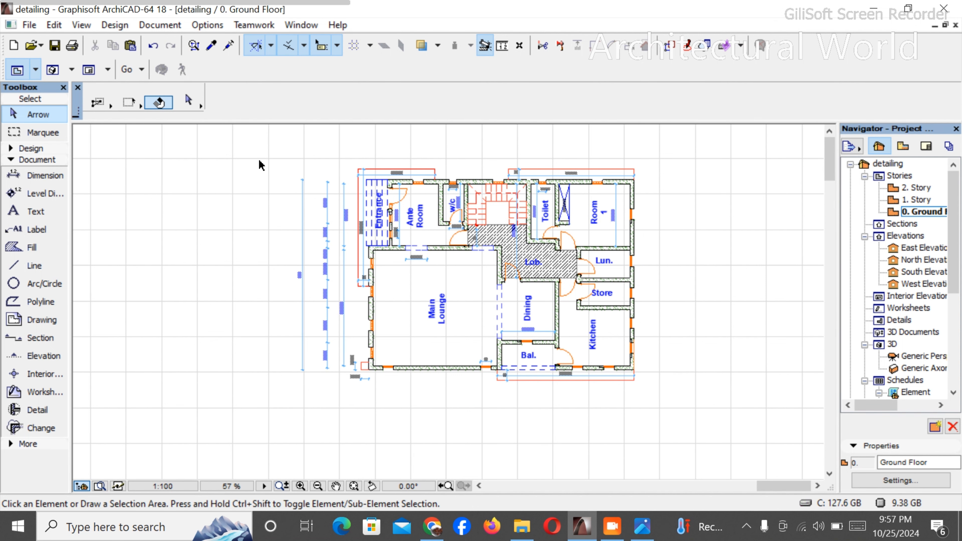
left_click_drag(259, 165, 350, 401)
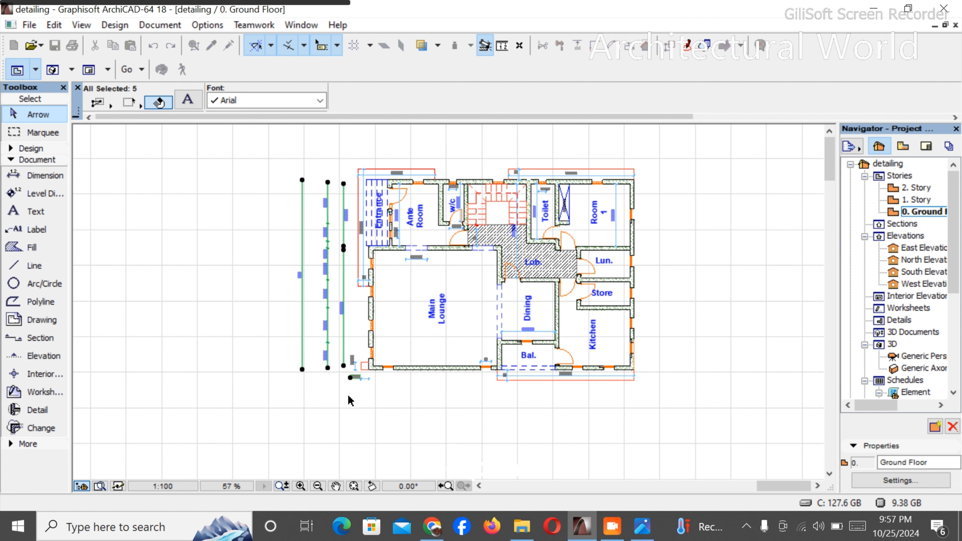
key("Delete")
- Delete the 1'-5" and 1'-6" dimensions of the small projection at the Main Lounge's lower-left corner
scroll(322, 303, "up", 5)
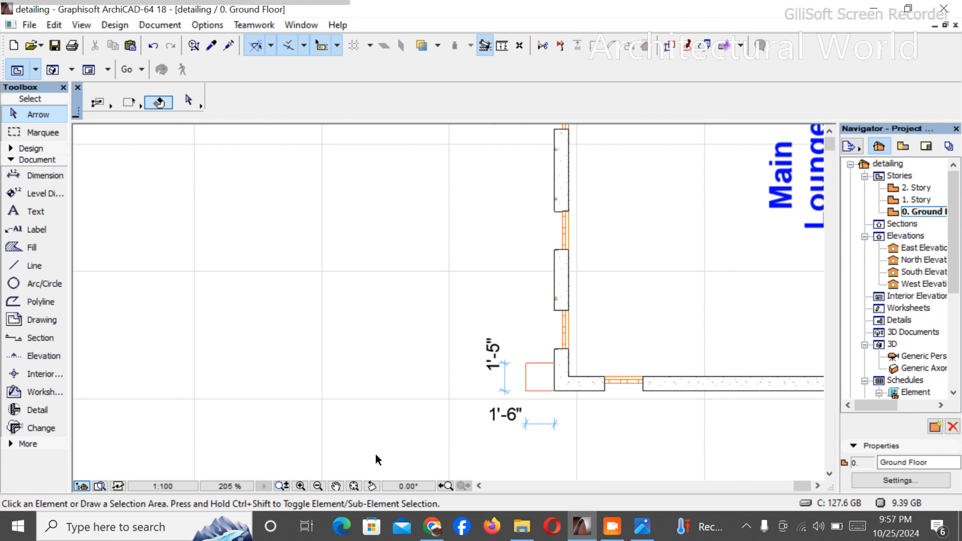
left_click_drag(459, 332, 514, 437)
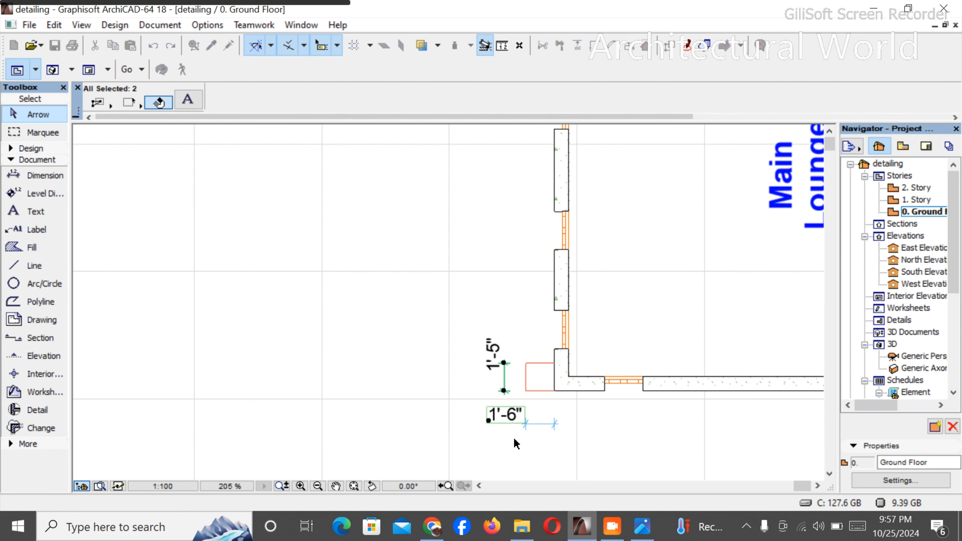
key("Delete")
scroll(413, 389, "down", 6)
scroll(430, 424, "up", 4)
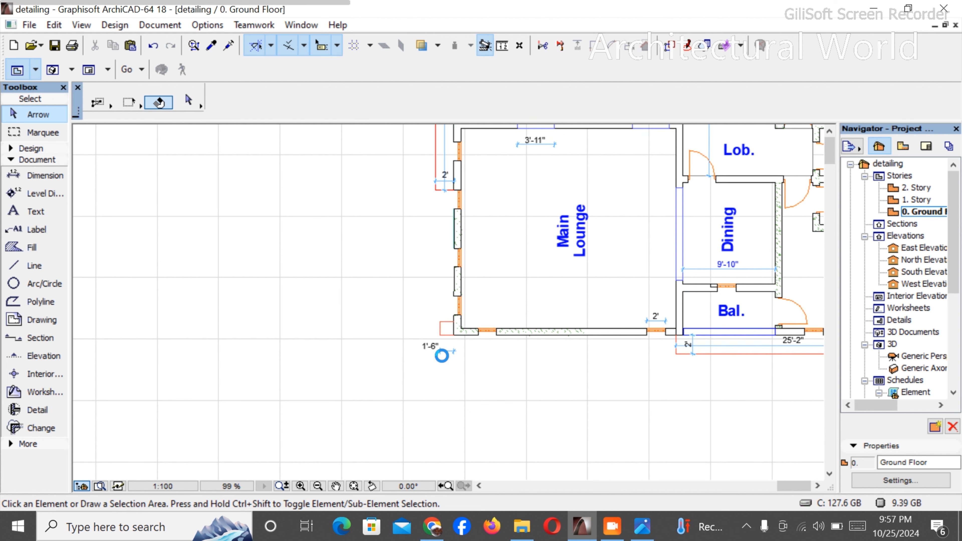
left_click(441, 351)
key("Delete")
- Delete the dimensions of the red outline below the balcony and the 2' window dimension in the Main Lounge's lower wall
scroll(739, 337, "up", 5)
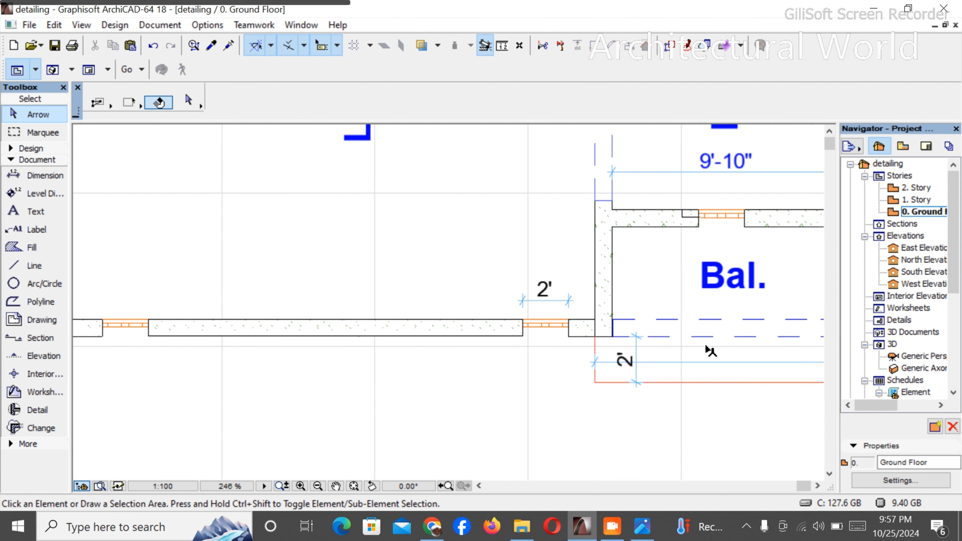
left_click_drag(657, 372, 606, 357)
key("Delete")
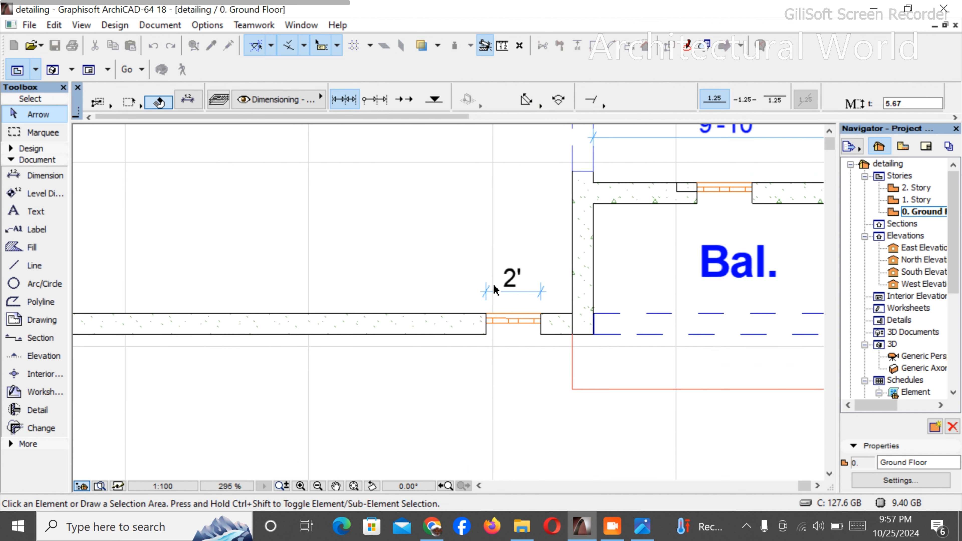
left_click(496, 292)
key("Delete")
- Delete the width dimension inside the Dining room
scroll(478, 311, "down", 3)
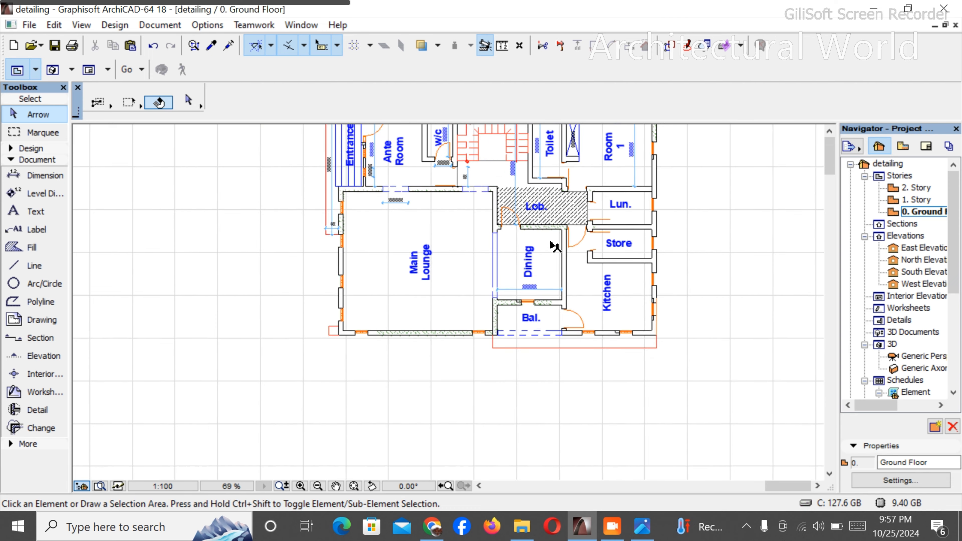
left_click(552, 340)
key("Delete")
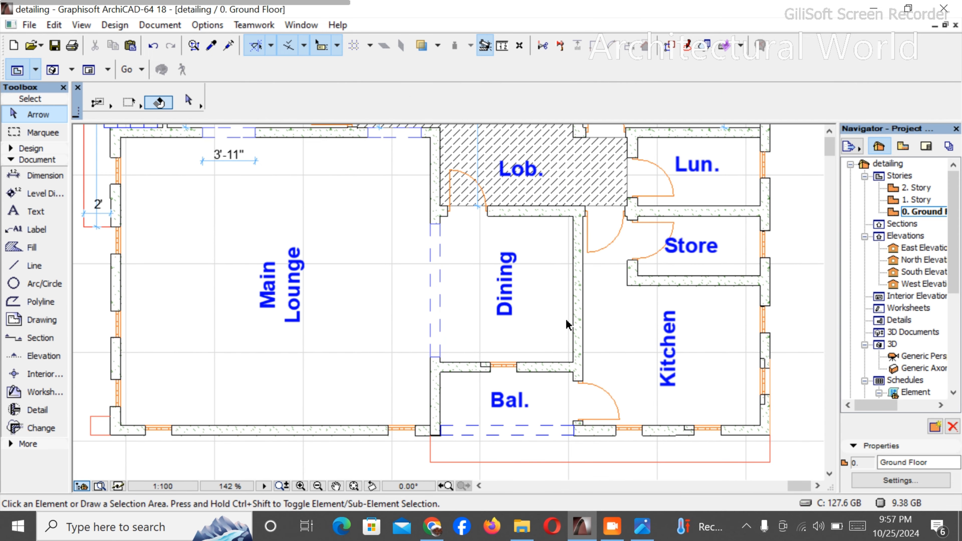
- Delete both dimensions inside the Toilet and the 23'-1" dimension of the red outline above Room 1
scroll(531, 194, "down", 3)
scroll(531, 194, "up", 3)
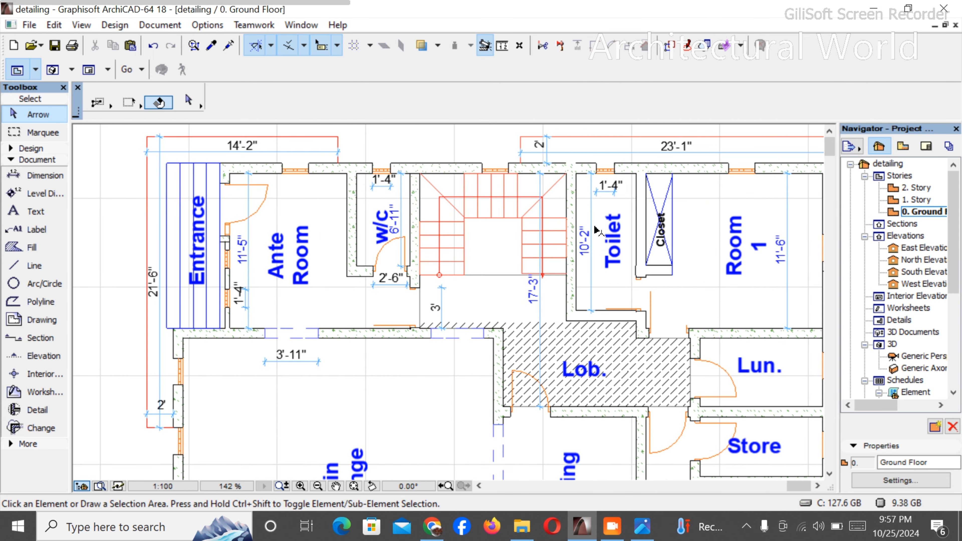
left_click(592, 201)
key("Delete")
left_click(598, 192)
key("Delete")
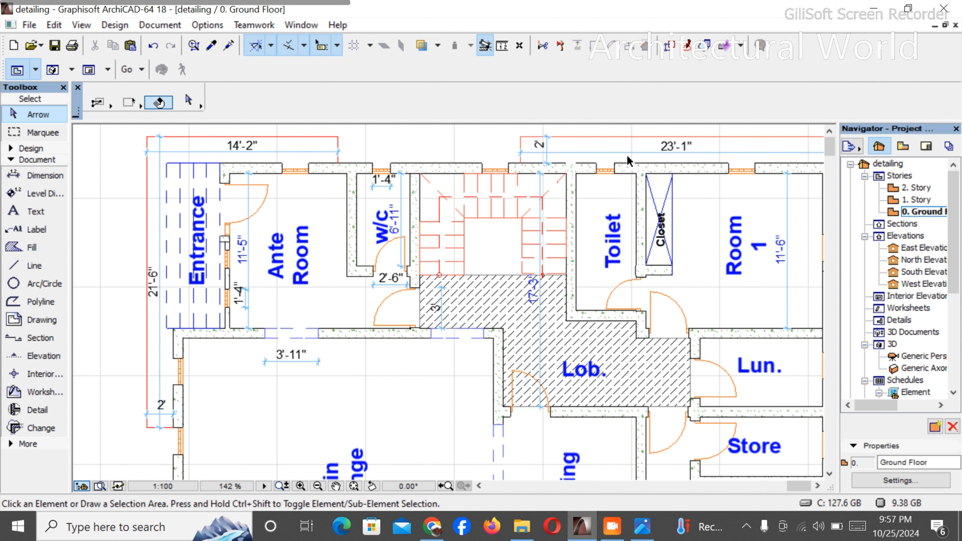
left_click(630, 153)
key("Delete")
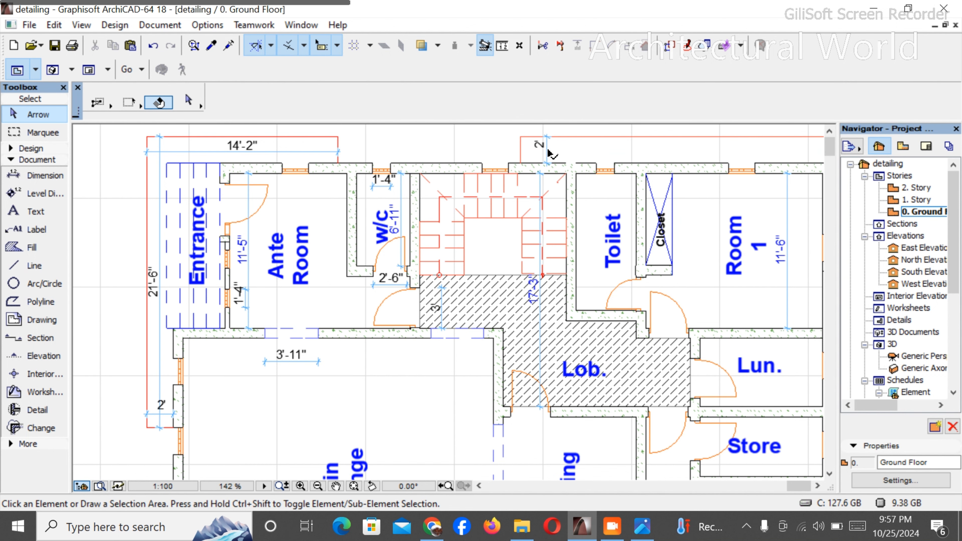
- Delete the 2' dimension of the red outline above the staircase and the height dimension inside Room 1
left_click(547, 150)
key("Delete")
left_click(789, 206)
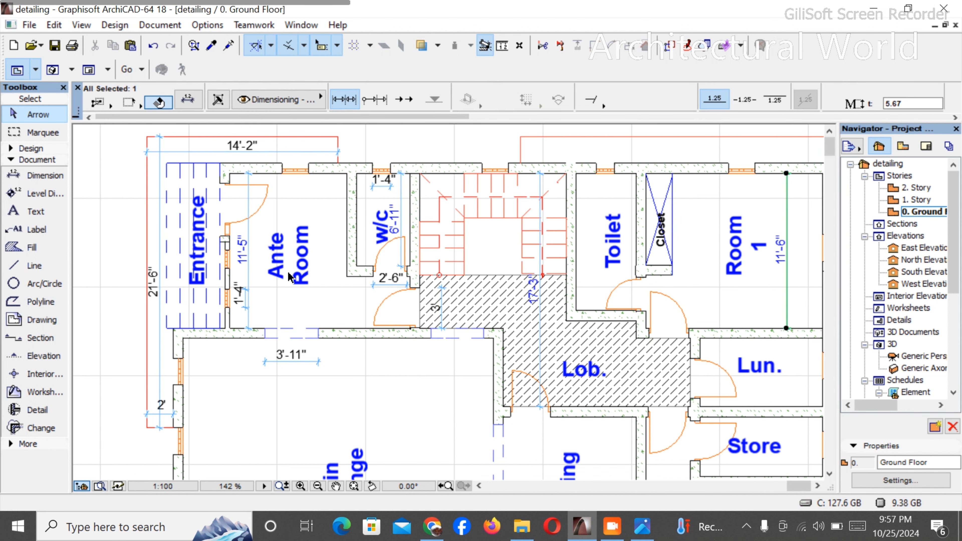
key("Delete")
- Delete the window, room-depth and door-opening dimensions in and just below the w/c
scroll(195, 200, "up", 5)
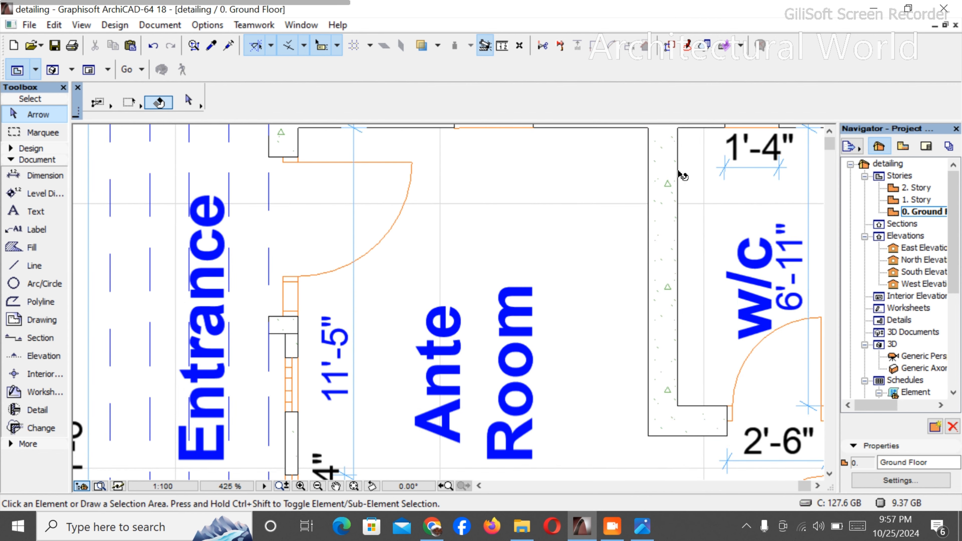
left_click(731, 168)
scroll(719, 175, "down", 4)
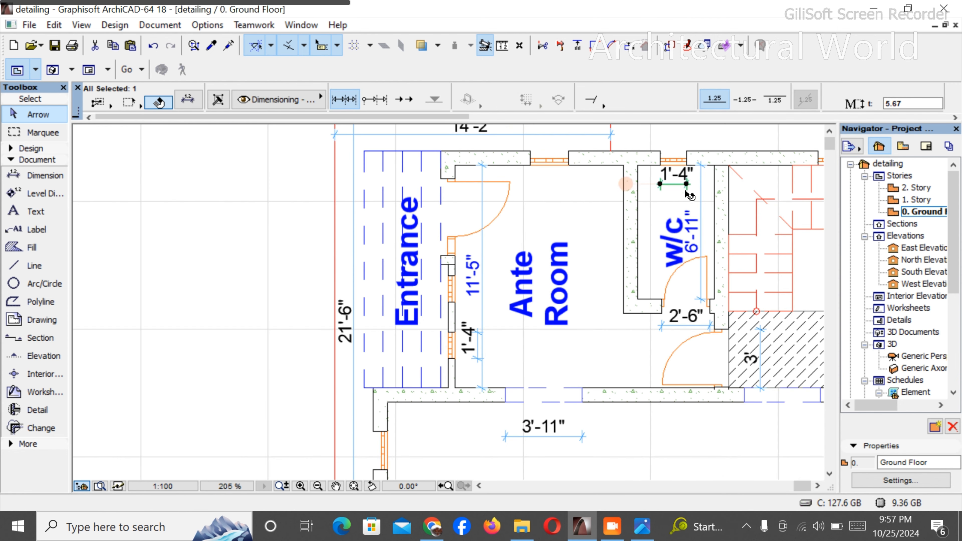
key("Delete")
left_click(700, 177)
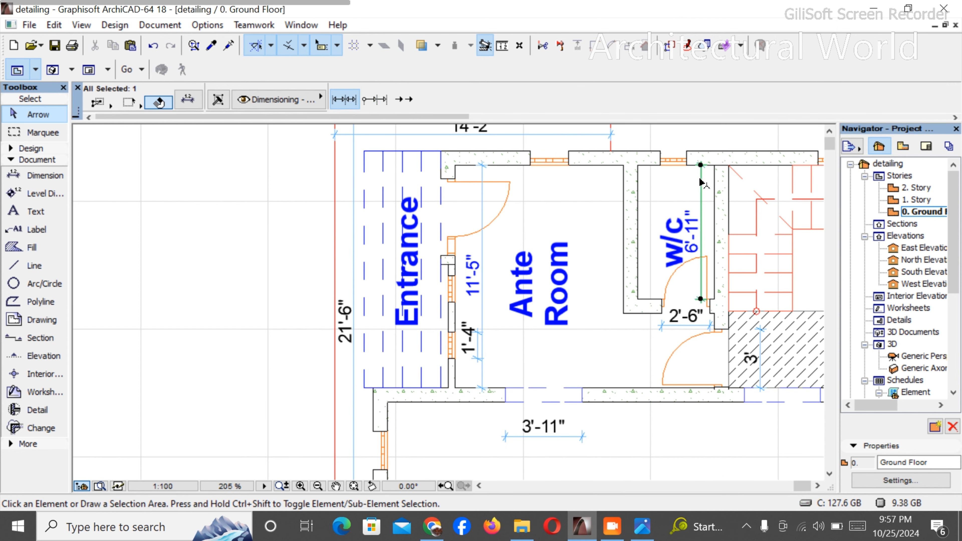
key("Delete")
left_click(688, 326)
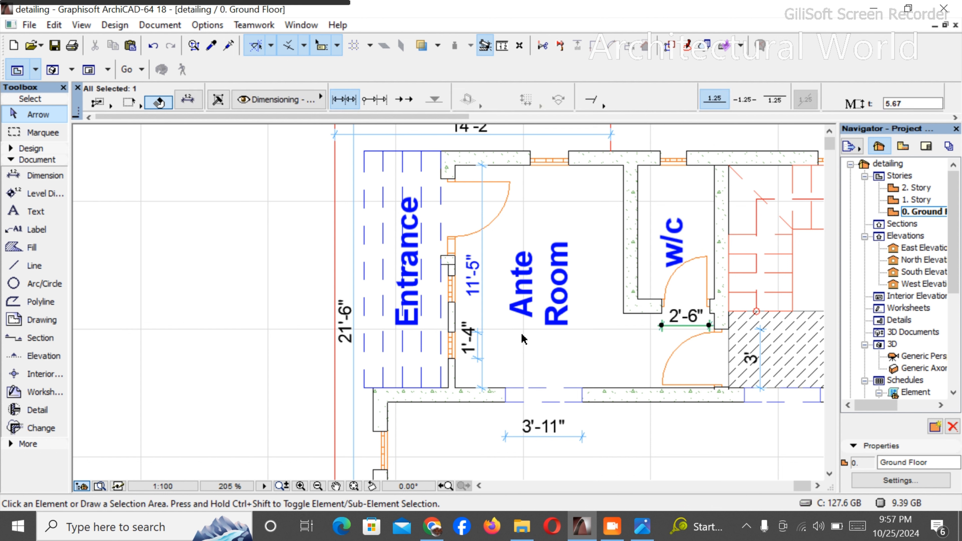
key("Delete")
- Delete the 11'-5" room dimension and the 1'-4" window dimension along the Ante Room's entrance-side wall
left_click(478, 359)
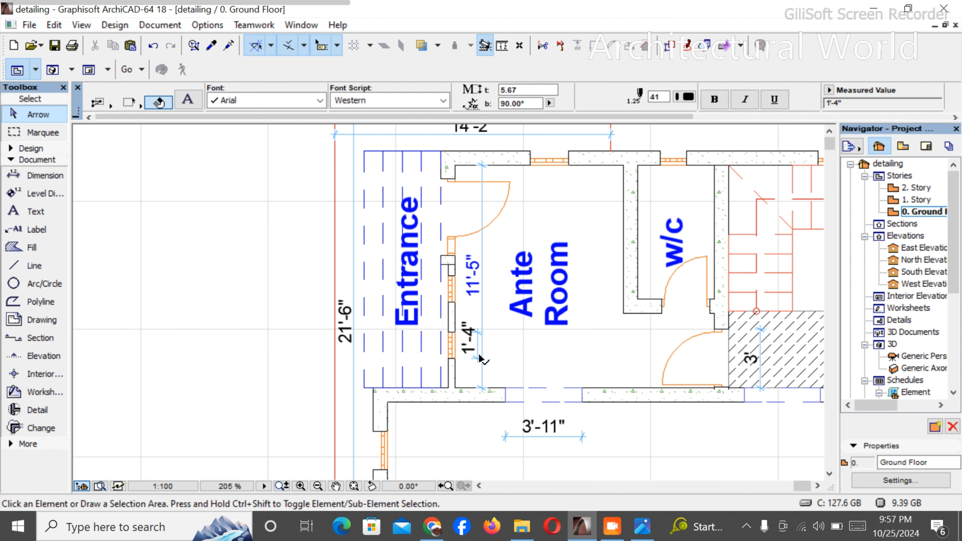
left_click(488, 369)
left_click(456, 312)
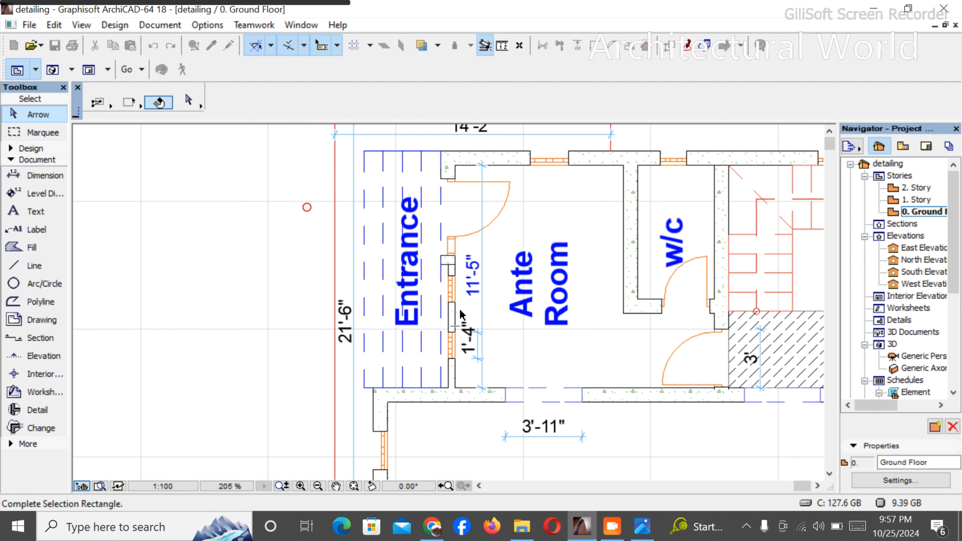
key("Delete")
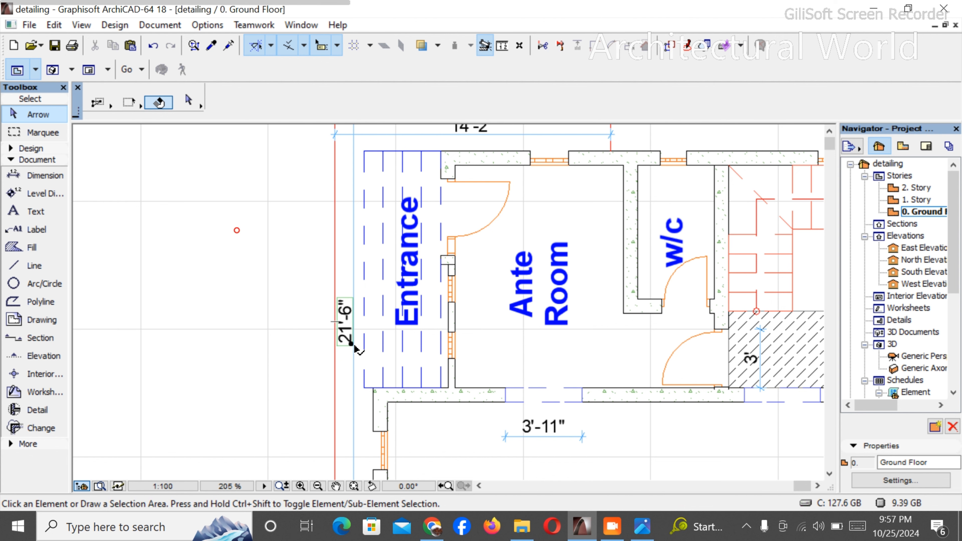
- Delete the vertical and horizontal dimensions of the red outline around the Entrance and Ante Room
left_click(349, 356)
left_click(349, 357)
left_click(353, 355)
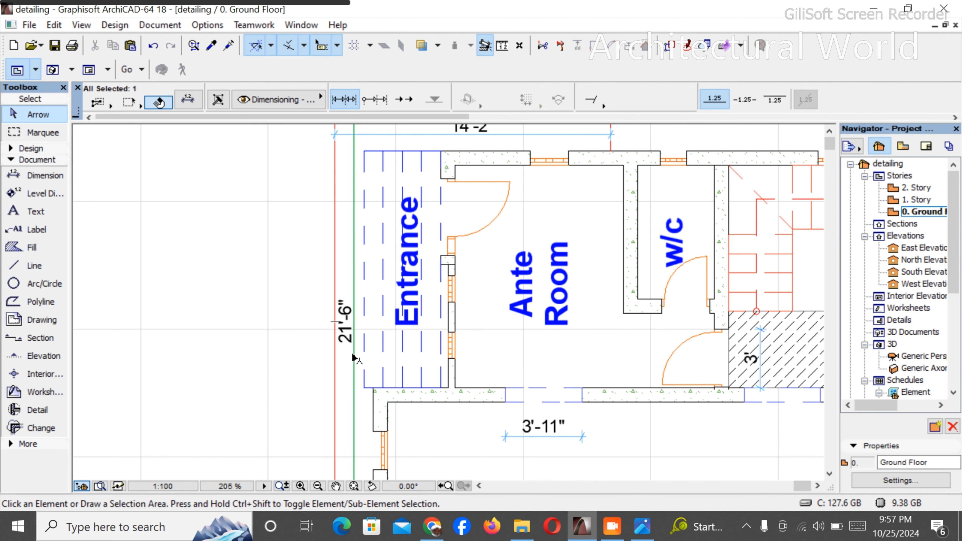
key("Delete")
scroll(450, 308, "down", 2)
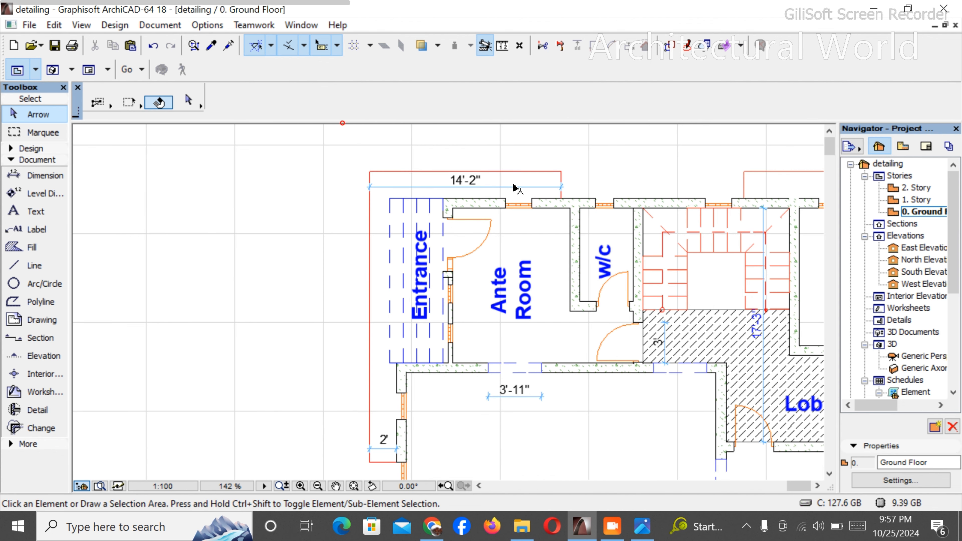
left_click(557, 186)
key("Delete")
- Delete the opening dimension in the Main Lounge's upper wall and the 3' dimension in the hatched lobby
scroll(424, 208, "down", 2)
scroll(501, 317, "up", 4)
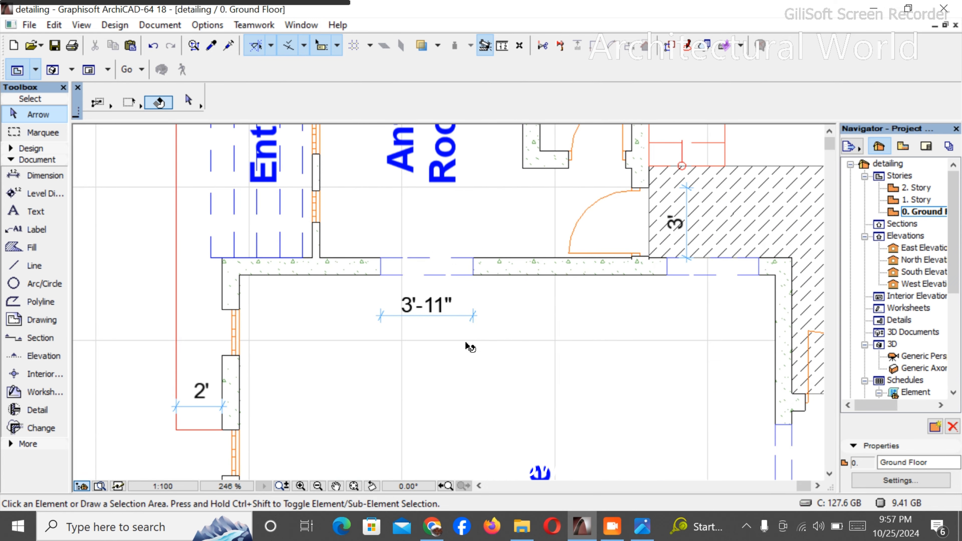
left_click(460, 322)
key("Delete")
scroll(621, 298, "up", 3)
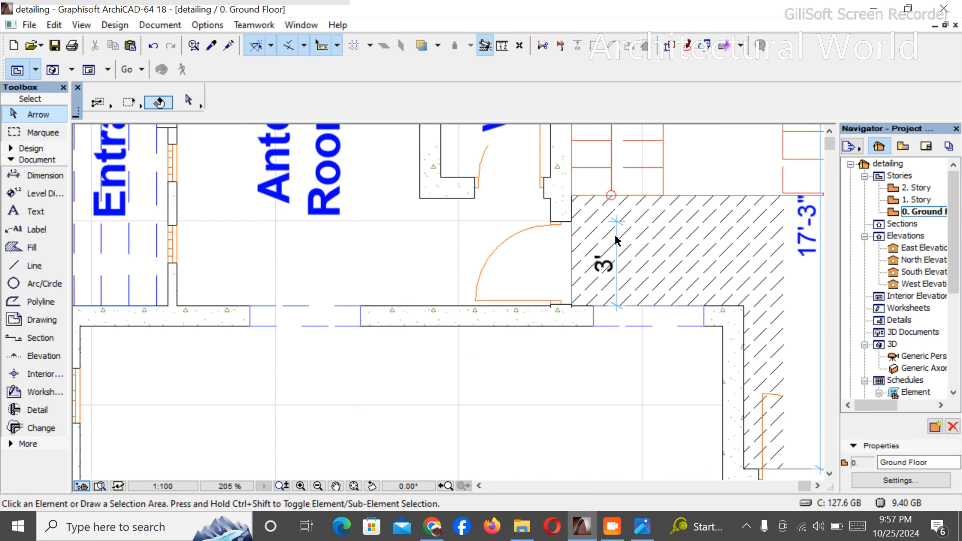
left_click(620, 300)
key("Delete")
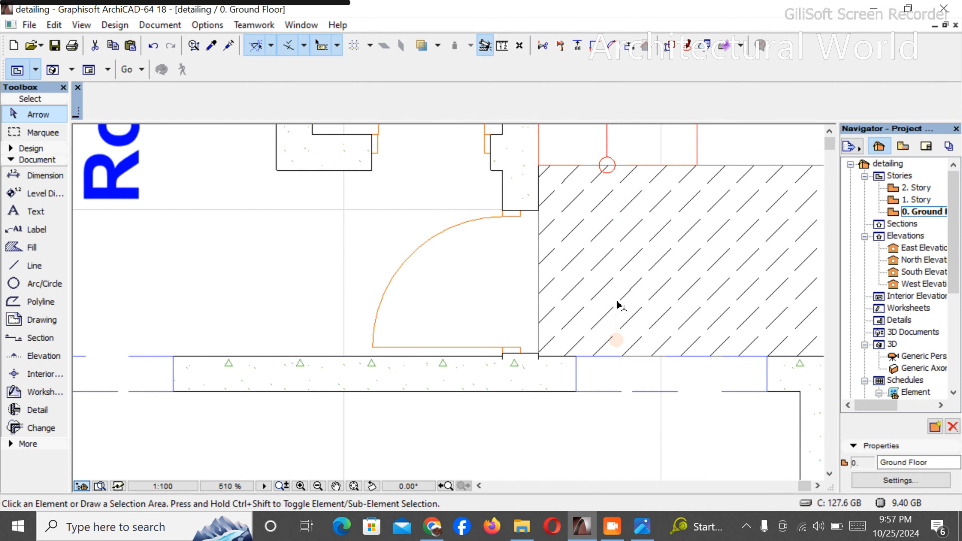
- Delete the long vertical dimension running through the staircase and lobby
scroll(542, 294, "down", 4)
left_click(727, 324)
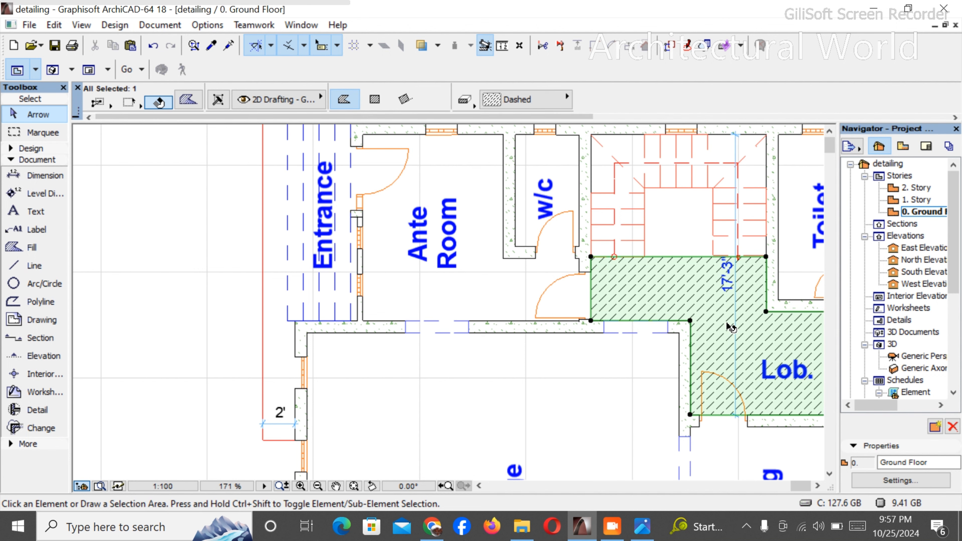
left_click(491, 442)
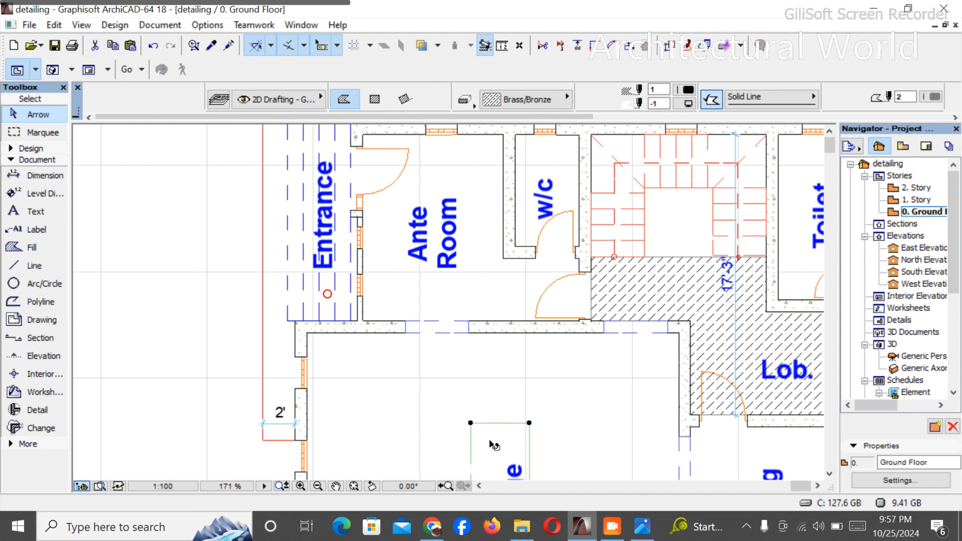
left_click(735, 330)
key("Delete")
scroll(556, 346, "down", 3)
scroll(555, 345, "down", 3)
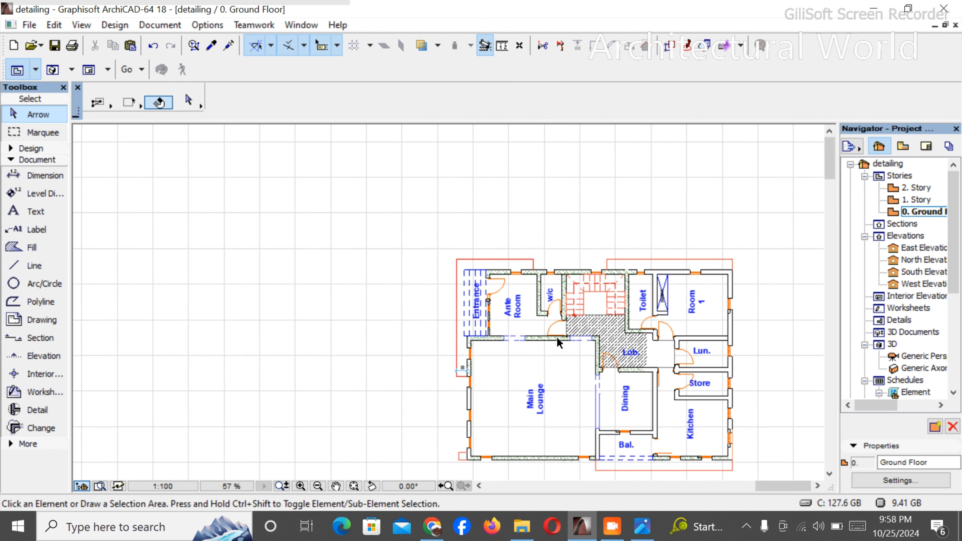
scroll(613, 357, "up", 2)
scroll(607, 358, "down", 3)
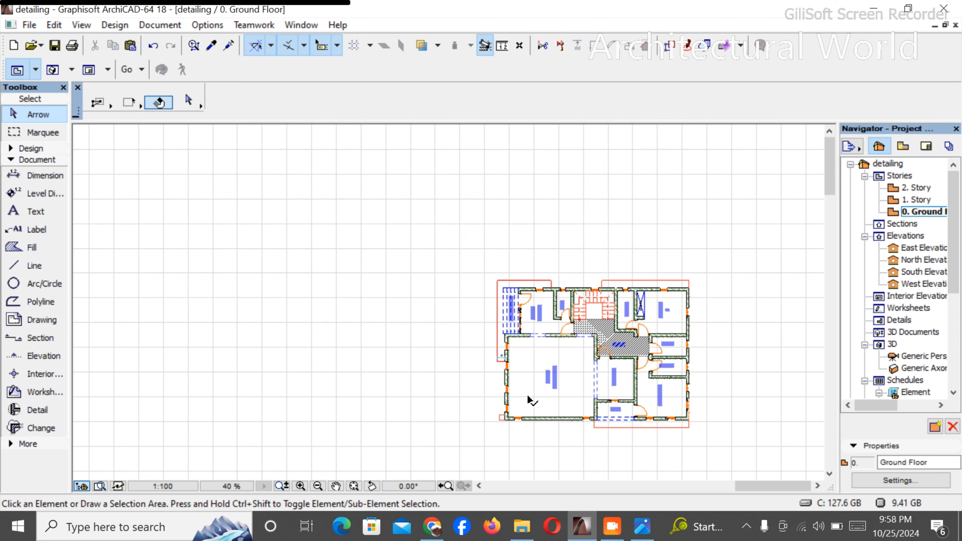
- Switch to Chrome and search the web for "mechanical drawing" in a new tab
left_click(440, 527)
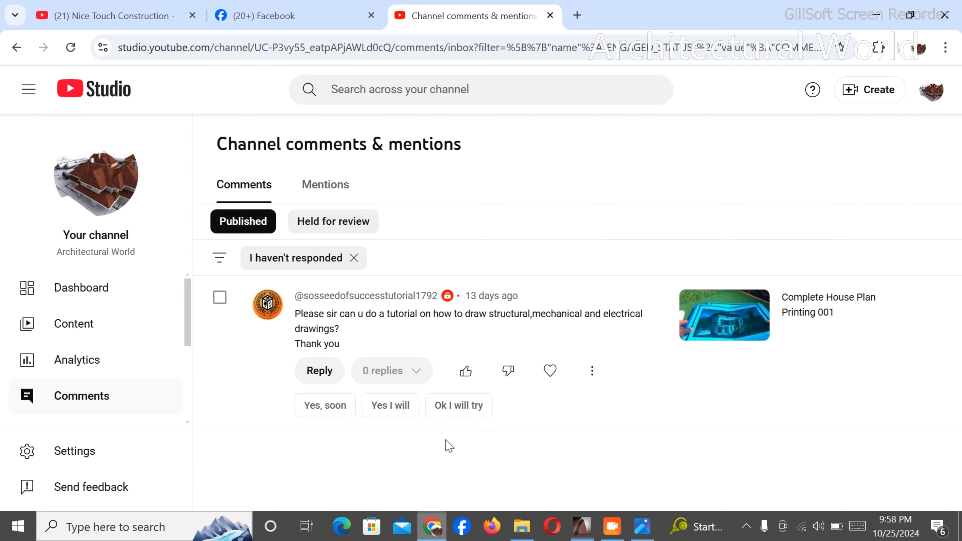
left_click(578, 14)
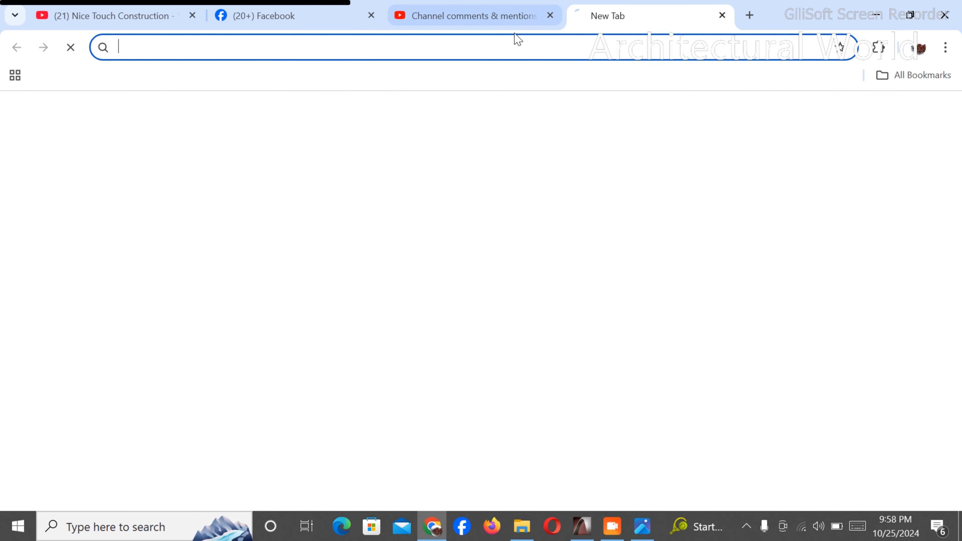
type("me")
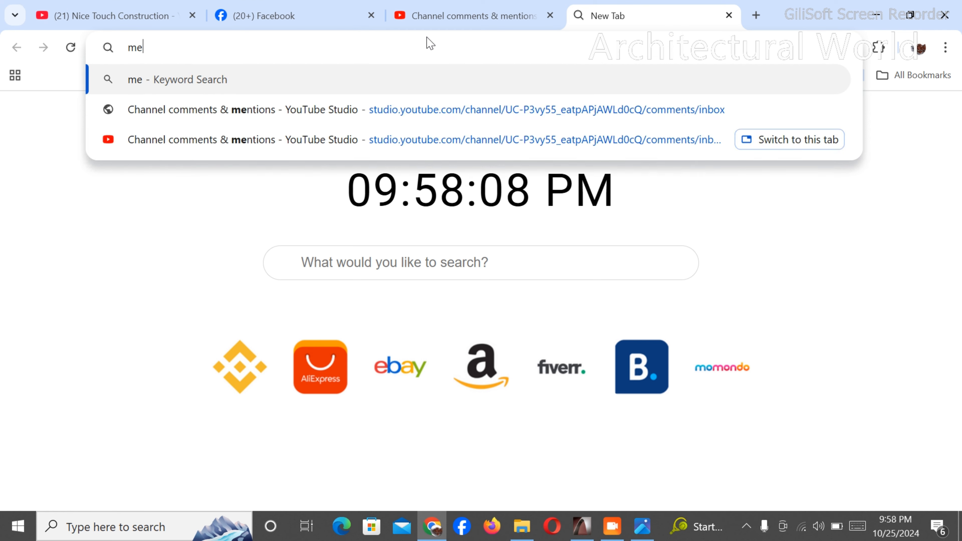
type("chanic")
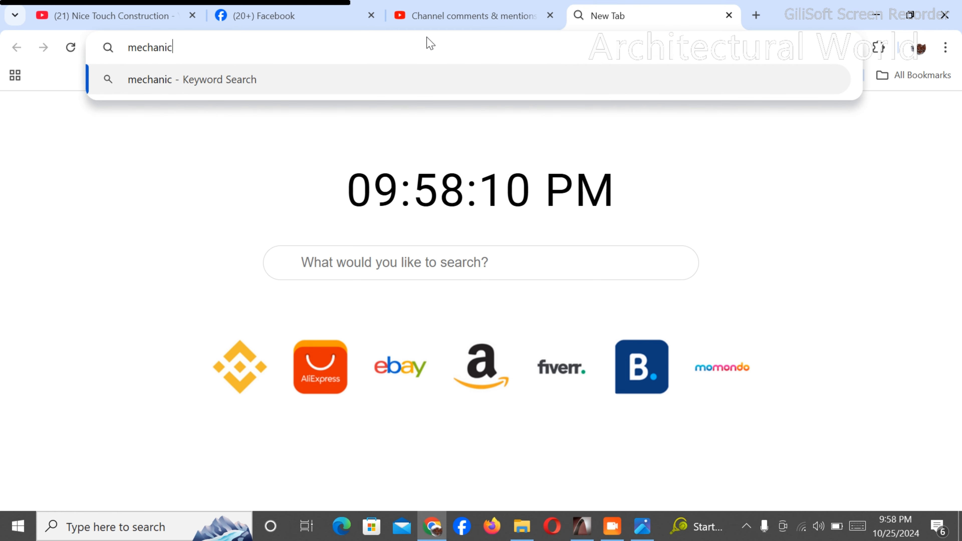
type("al drawing")
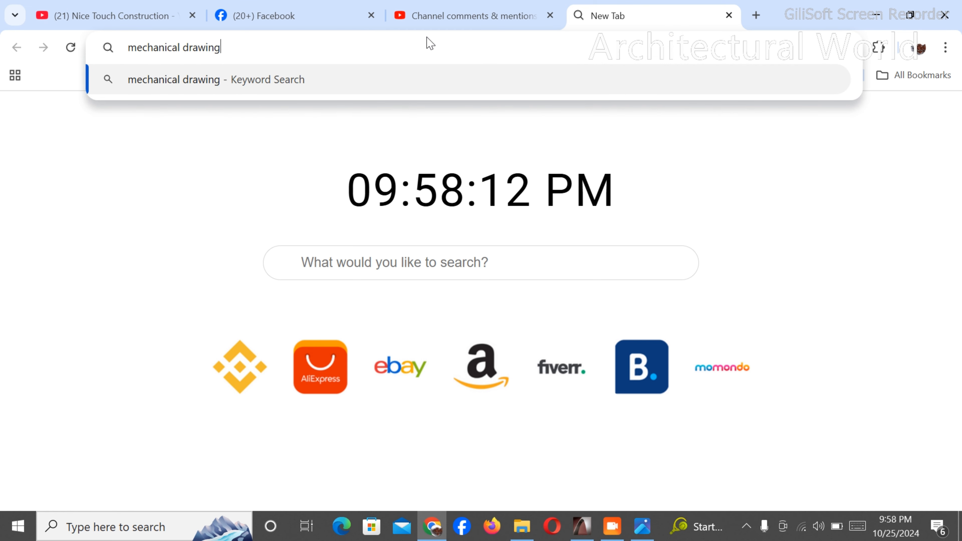
key("Return")
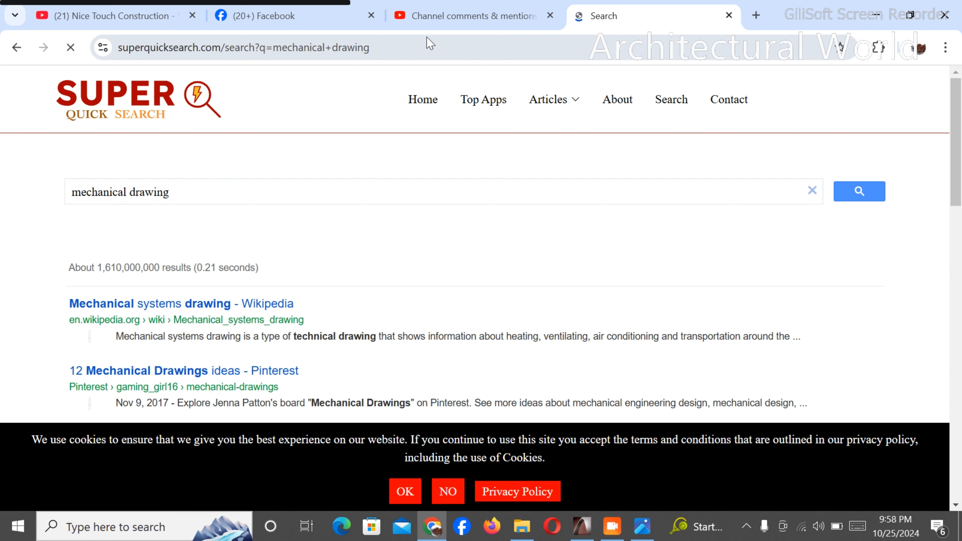
- Look through the search results and open the Wikipedia article on mechanical systems drawing
scroll(327, 191, "down", 3)
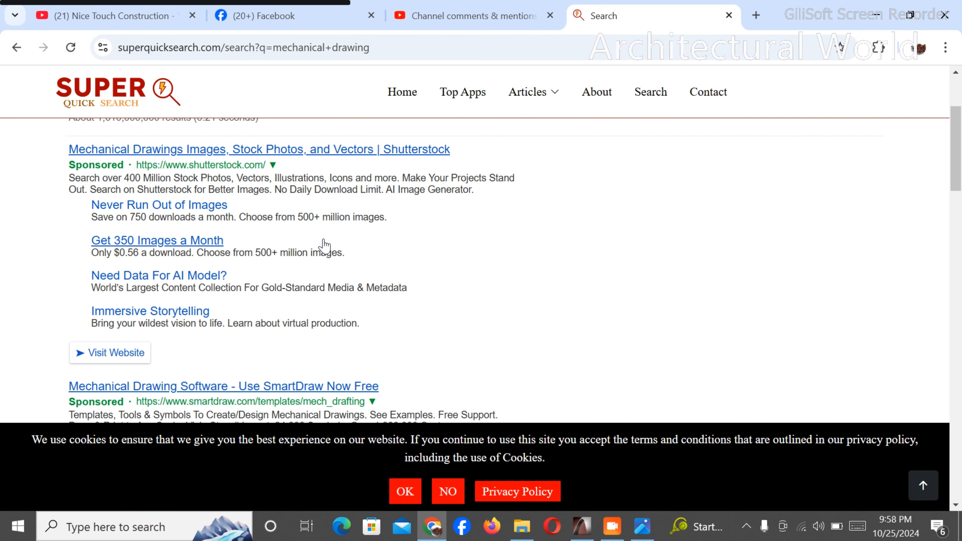
scroll(320, 248, "down", 10)
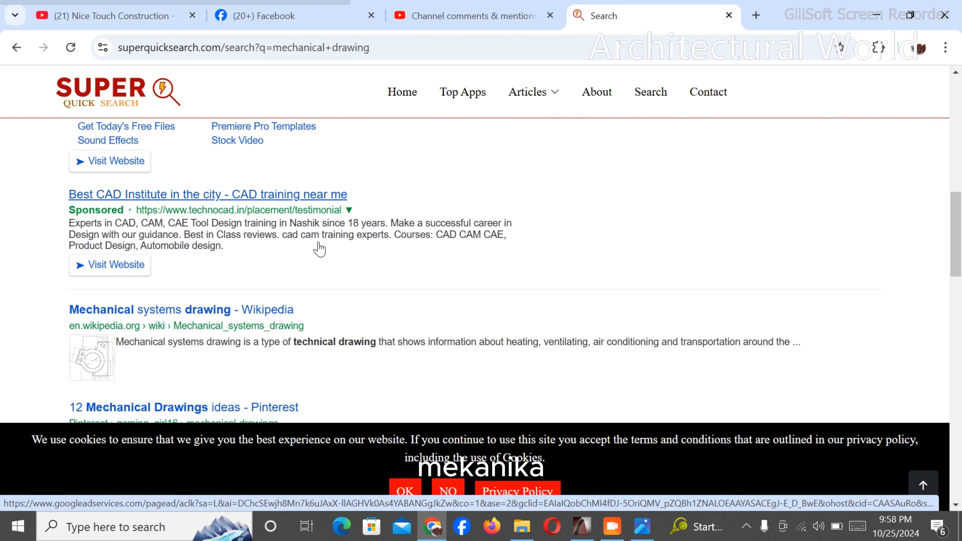
scroll(318, 250, "up", 12)
scroll(295, 293, "down", 2)
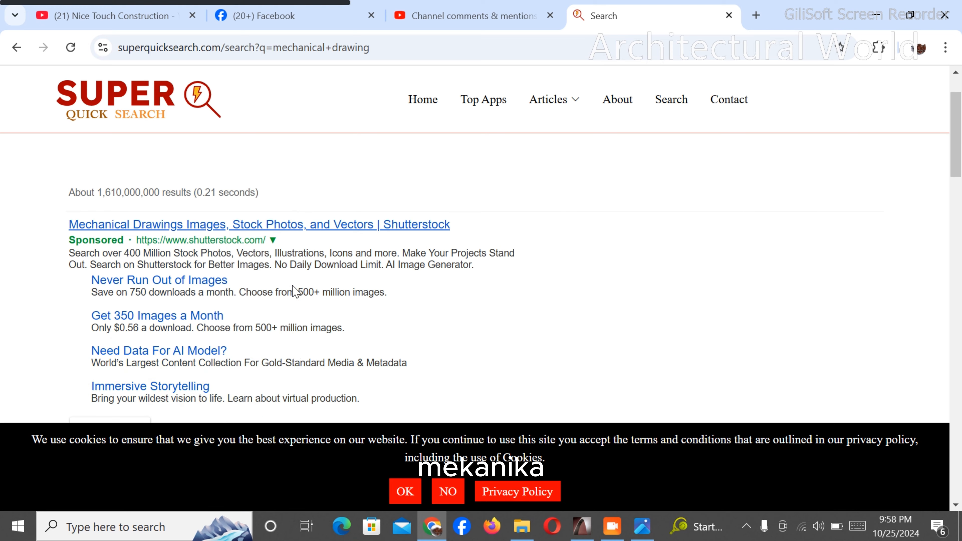
scroll(295, 293, "down", 5)
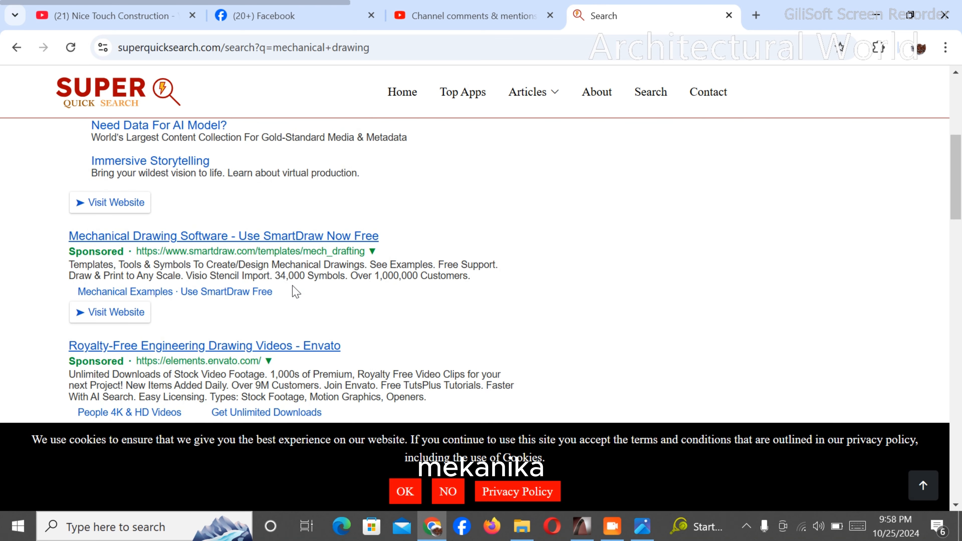
scroll(295, 293, "down", 2)
scroll(294, 293, "down", 5)
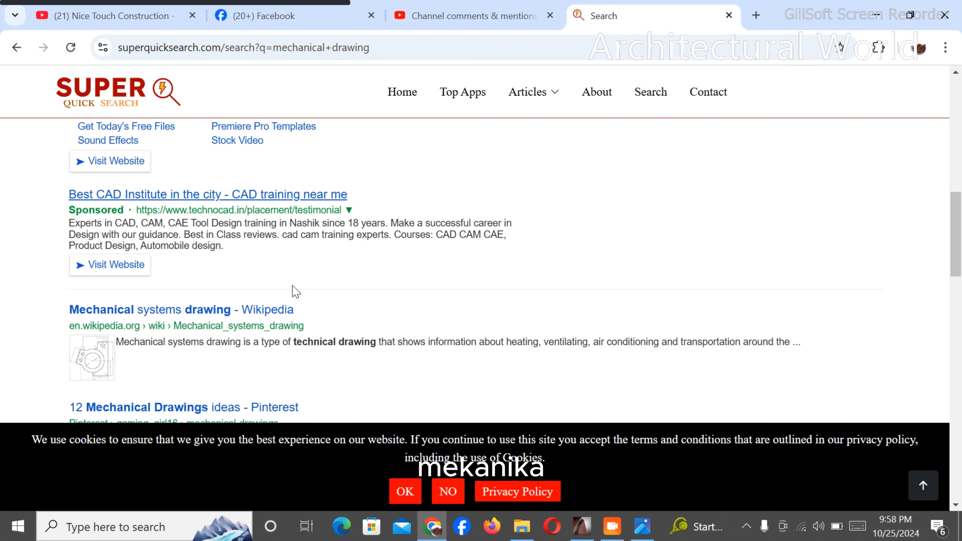
scroll(309, 250, "down", 5)
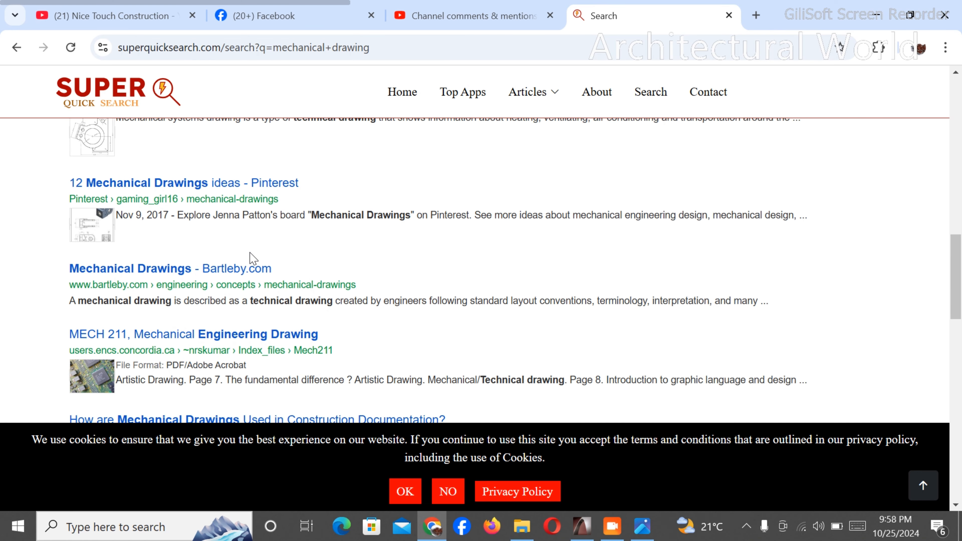
scroll(253, 259, "up", 3)
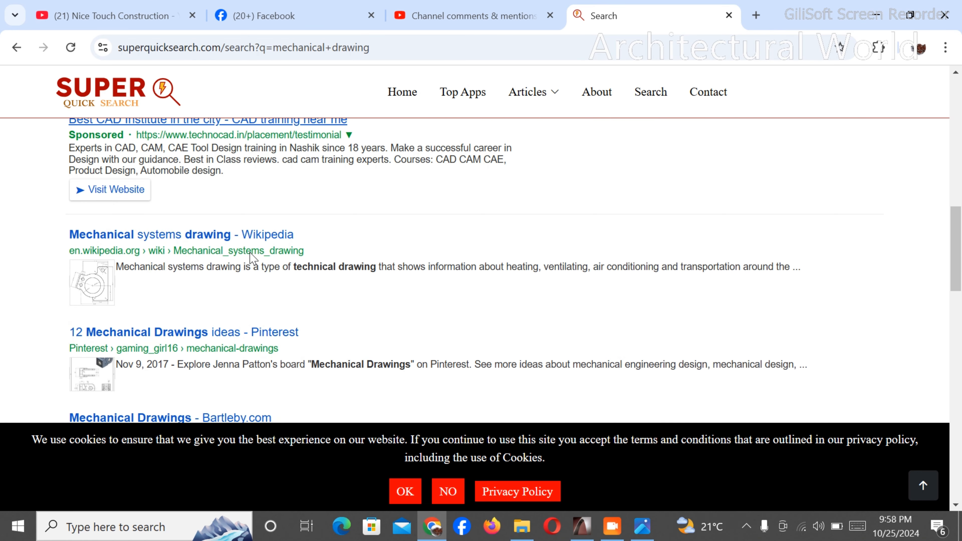
left_click(227, 240)
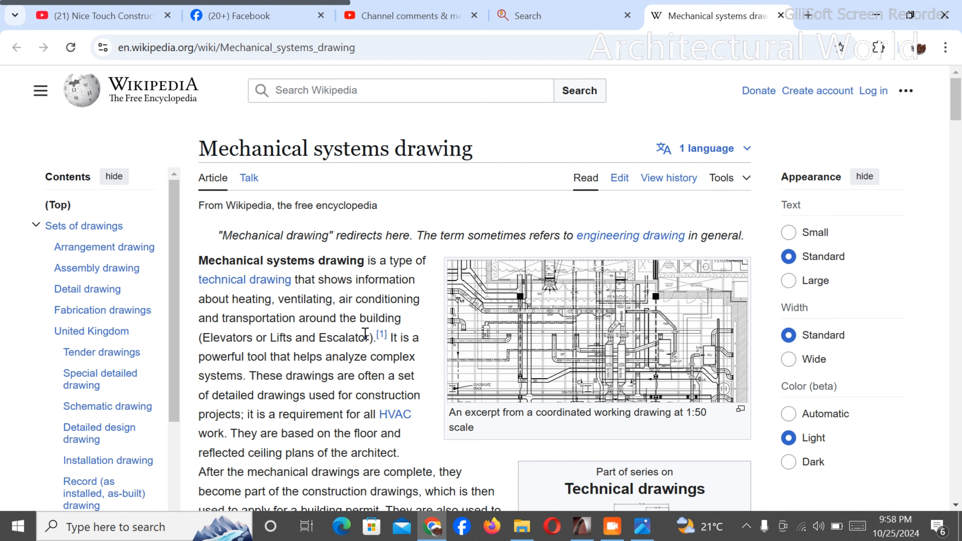
- Read the article's introduction and its sets of drawings section, and return to the ground floor plan in ArchiCAD
scroll(365, 334, "down", 3)
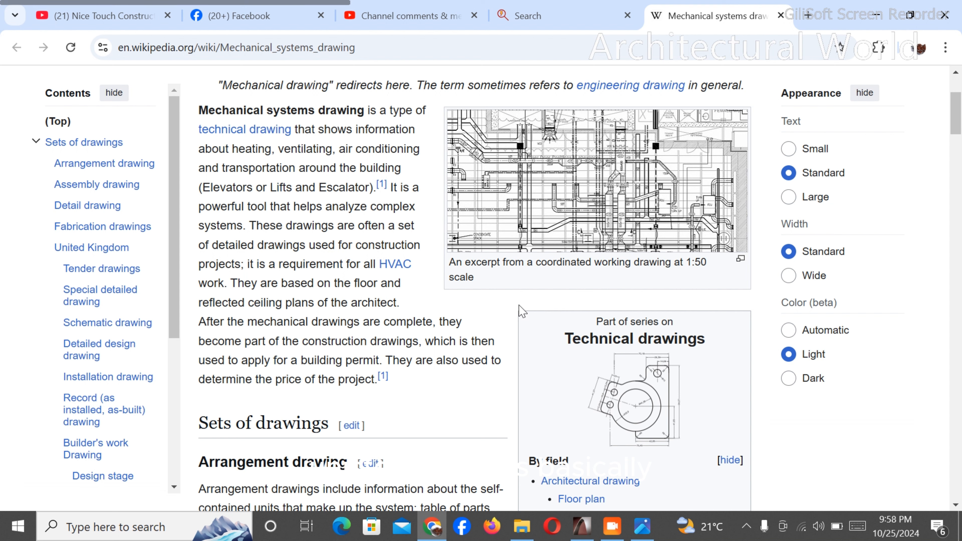
scroll(466, 306, "down", 8)
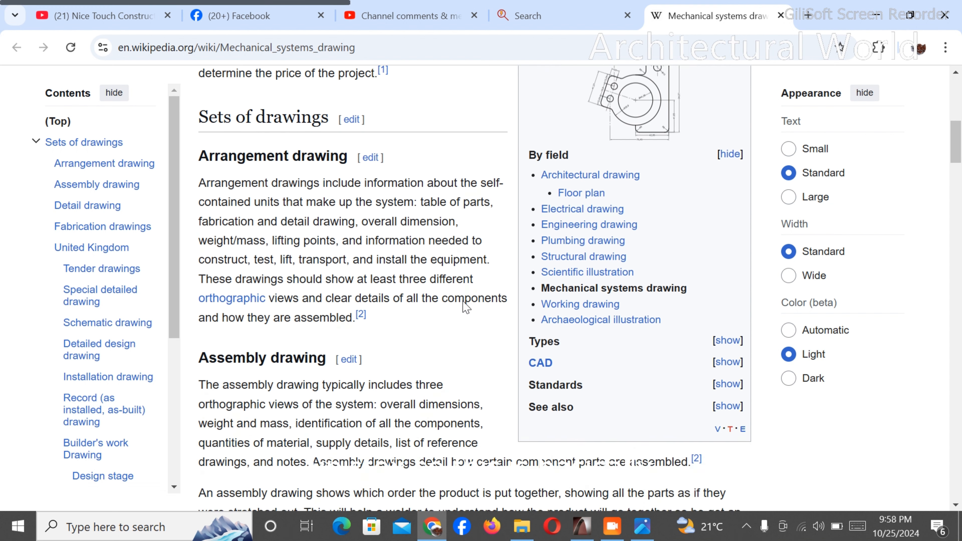
scroll(467, 306, "up", 3)
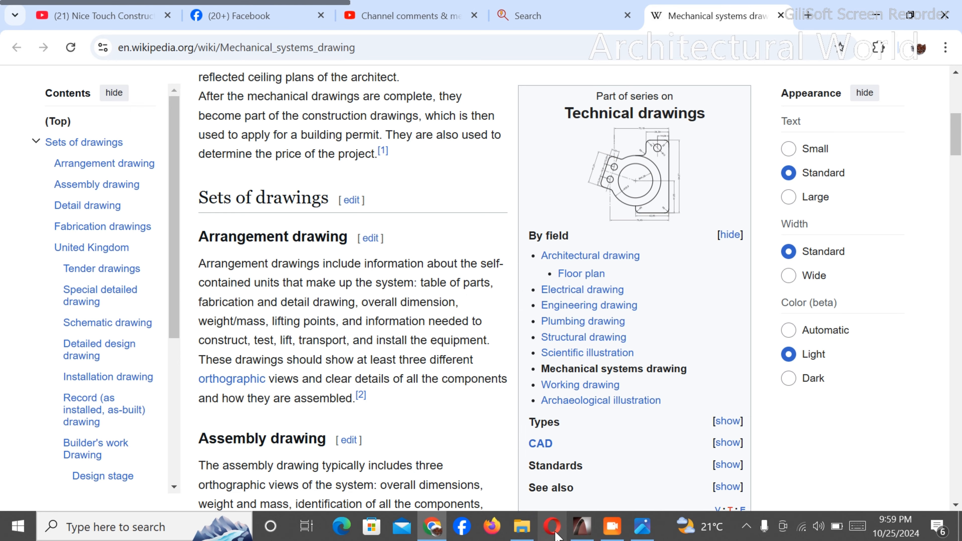
left_click(586, 531)
scroll(744, 394, "up", 3)
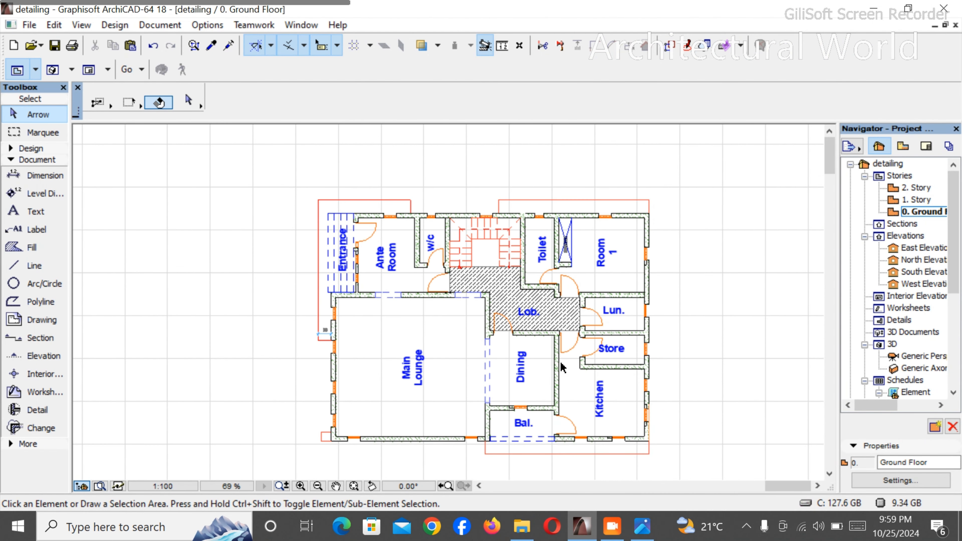
- Delete the horizontal grid lines and the dimension lines outside Bedrooms 3 and 4 on the copied bedroom floor plan
scroll(574, 394, "up", 1)
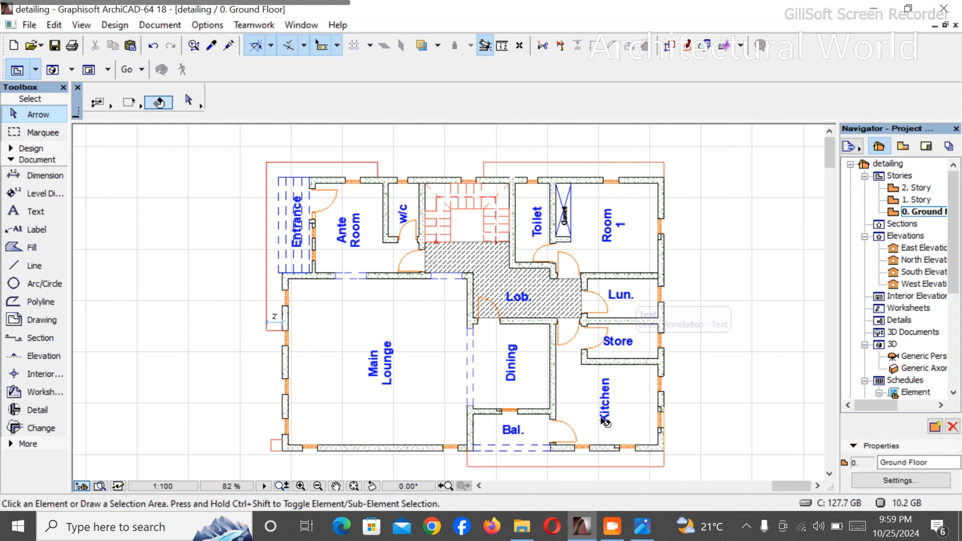
scroll(211, 295, "down", 7)
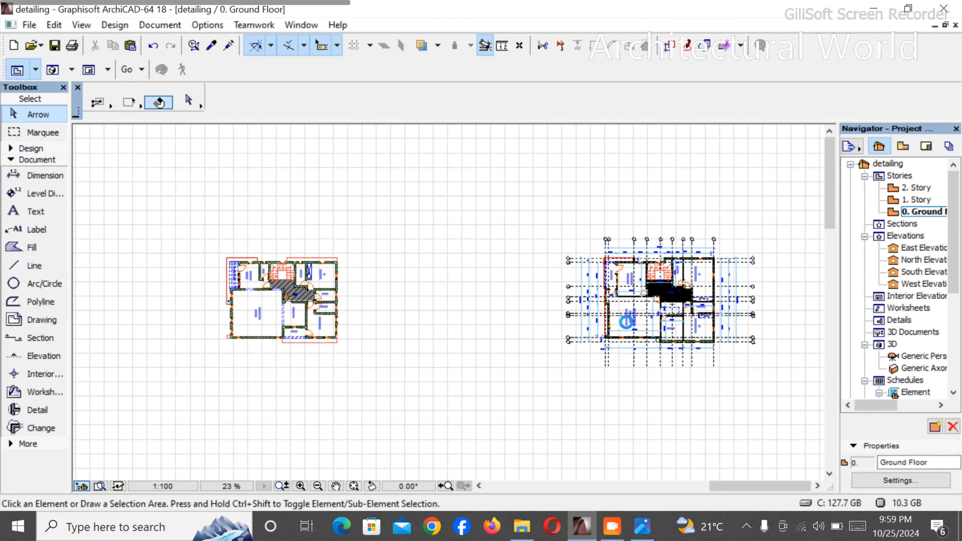
scroll(658, 308, "up", 4)
scroll(455, 283, "down", 1)
scroll(454, 283, "down", 3)
scroll(631, 253, "up", 5)
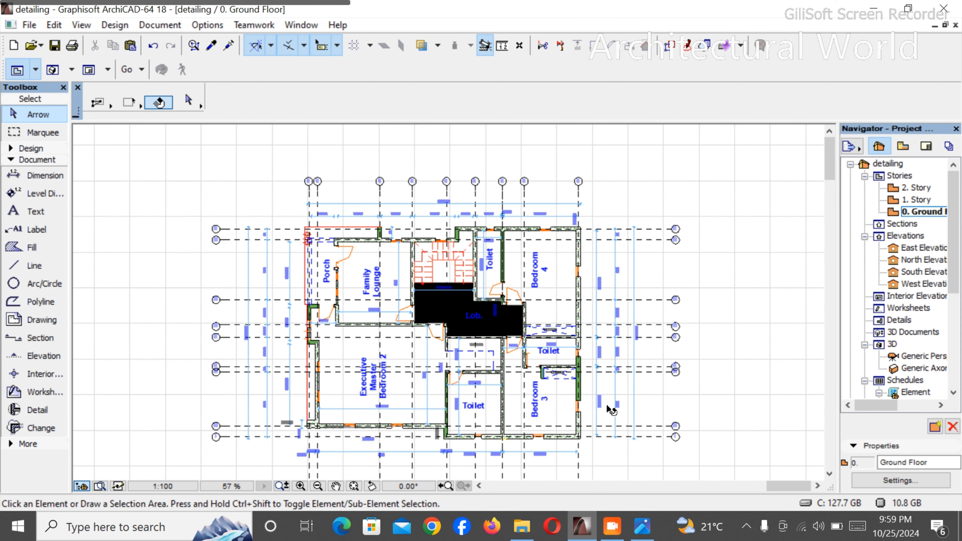
left_click_drag(668, 470, 594, 198)
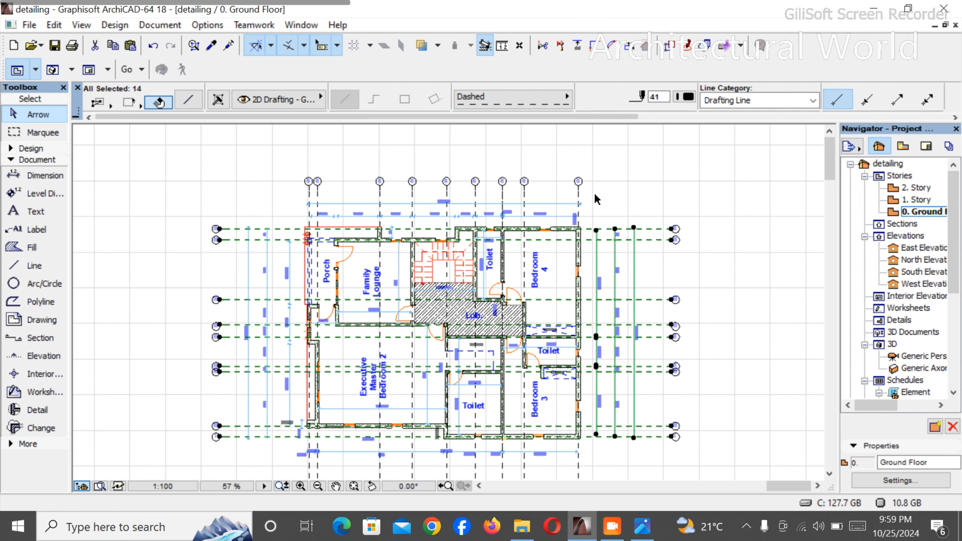
key("Delete")
- Delete the vertical grid lines with their bubbles and the remaining grid bubbles on the bedroom side of the plan
left_click_drag(244, 140, 592, 201)
key("Delete")
left_click_drag(691, 345, 699, 441)
key("Delete")
- Delete the overall dimension and the chain dimension above the bedroom floor plan
scroll(584, 376, "down", 2)
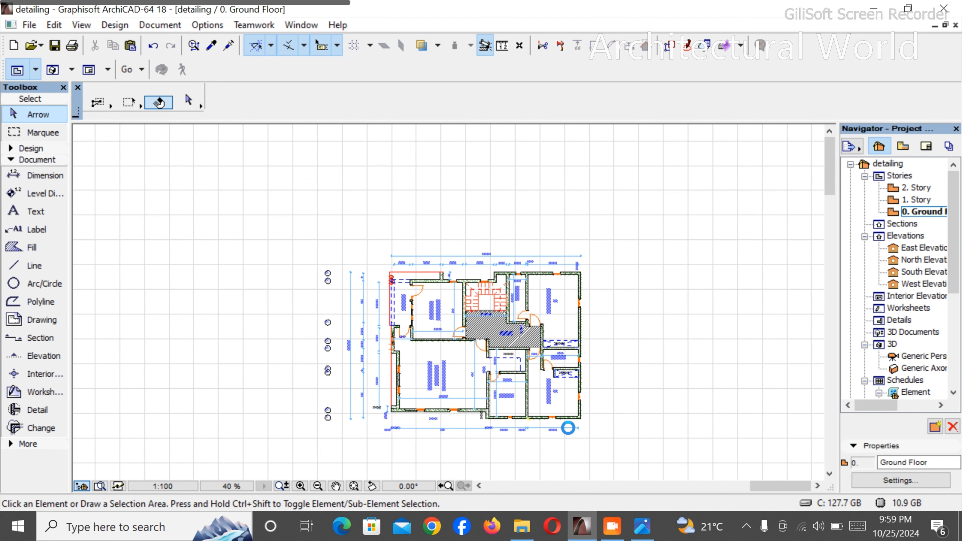
scroll(569, 428, "up", 6)
left_click(614, 441)
scroll(614, 440, "down", 5)
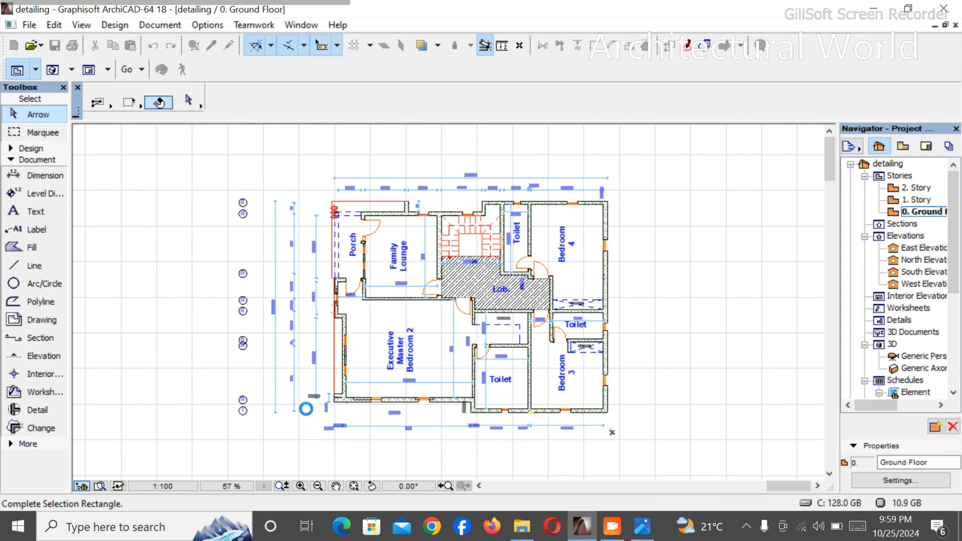
left_click(309, 426)
left_click(325, 165)
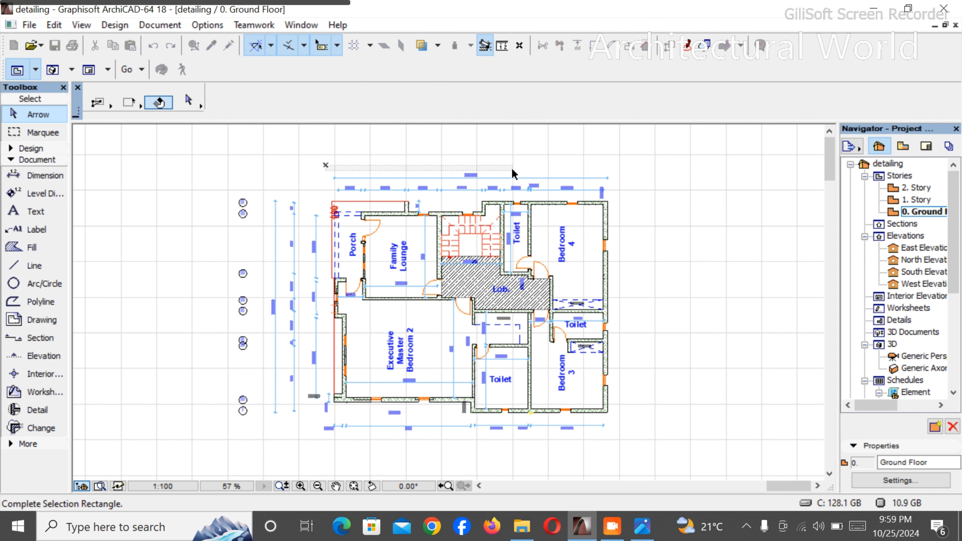
left_click(629, 197)
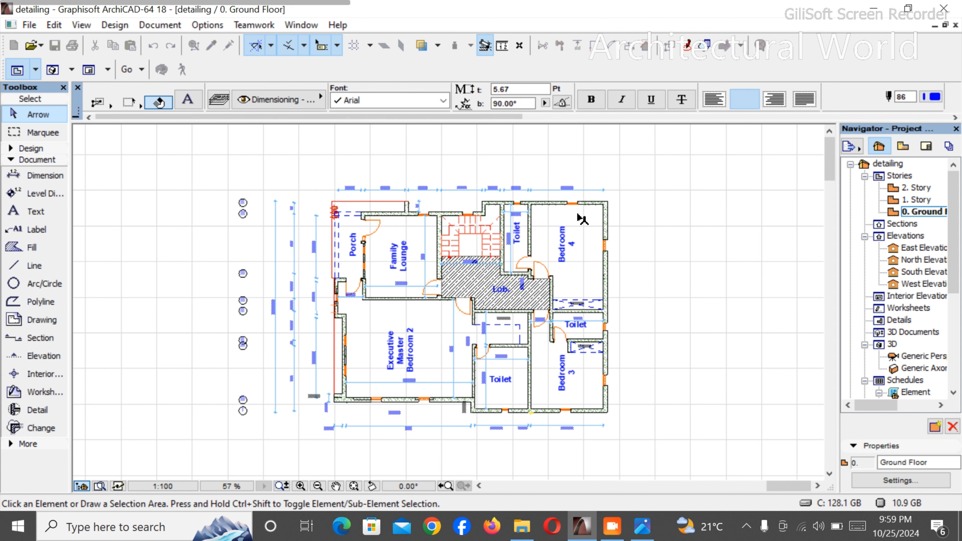
left_click(567, 222)
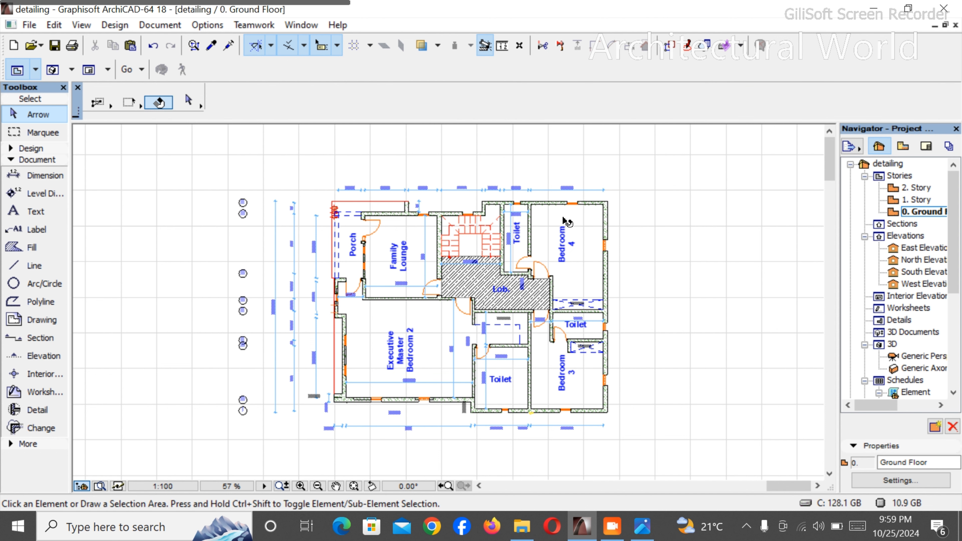
left_click(649, 194)
key("Delete")
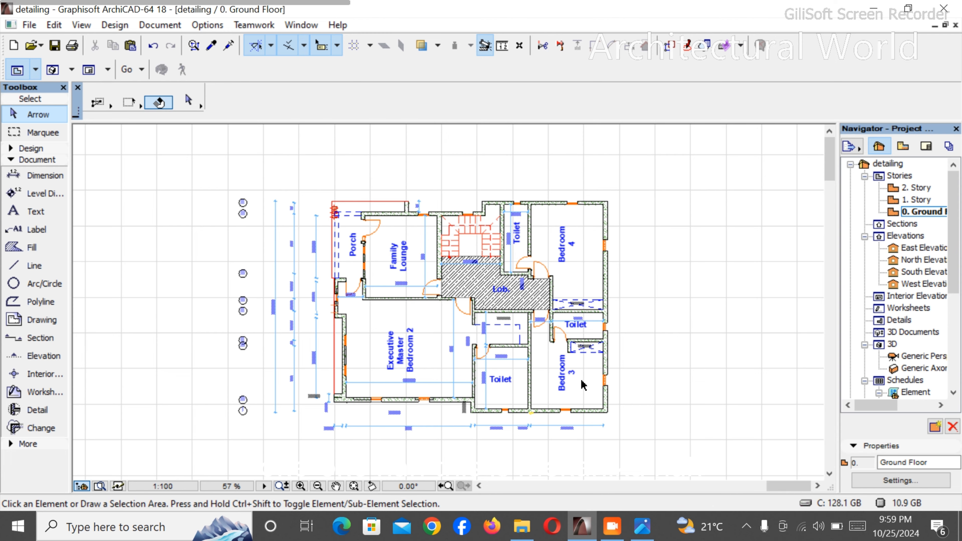
- Compare the bedroom floor plan with the stripped plan containing the Main Lounge and examine the latter's rooms
scroll(584, 384, "up", 5)
scroll(608, 327, "down", 6)
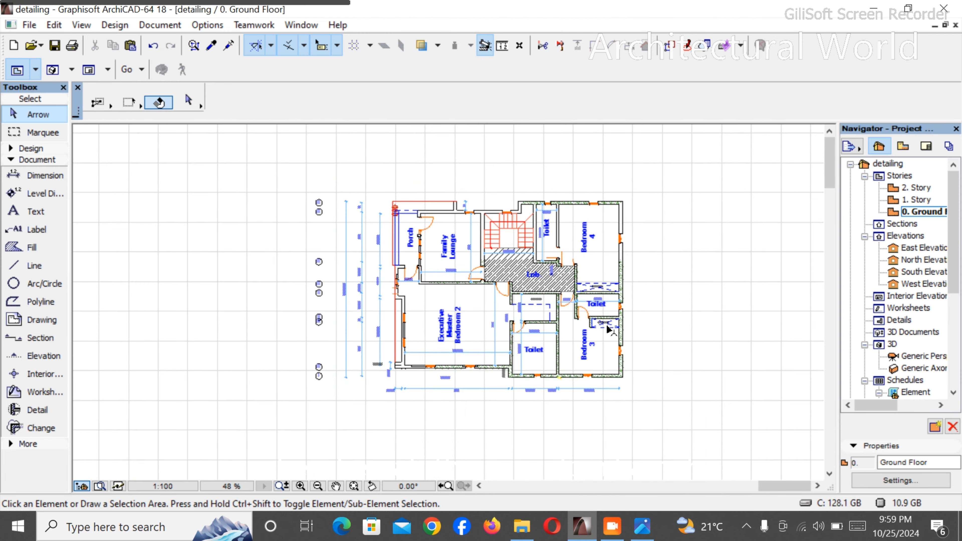
scroll(608, 327, "down", 3)
scroll(401, 338, "up", 5)
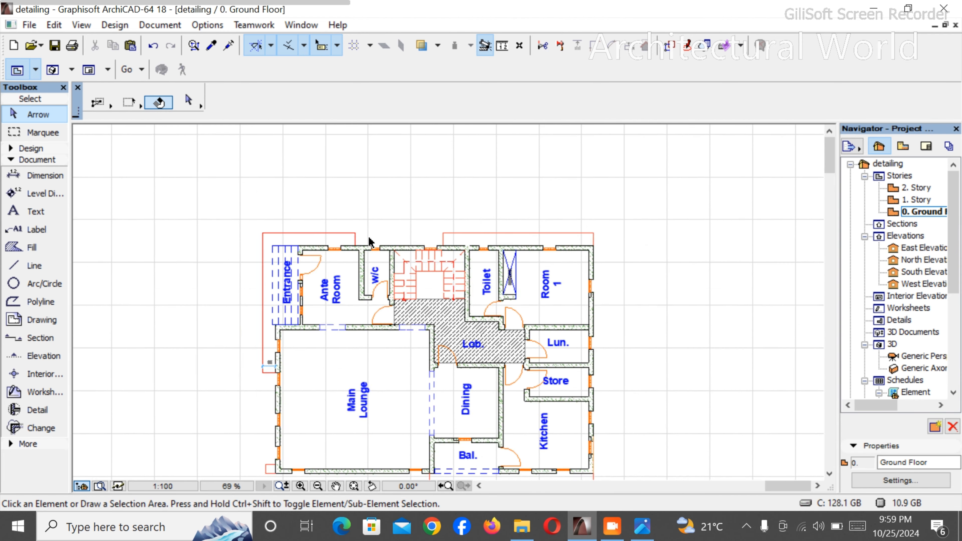
scroll(387, 220, "up", 2)
scroll(386, 220, "down", 3)
scroll(379, 235, "up", 3)
scroll(370, 261, "down", 3)
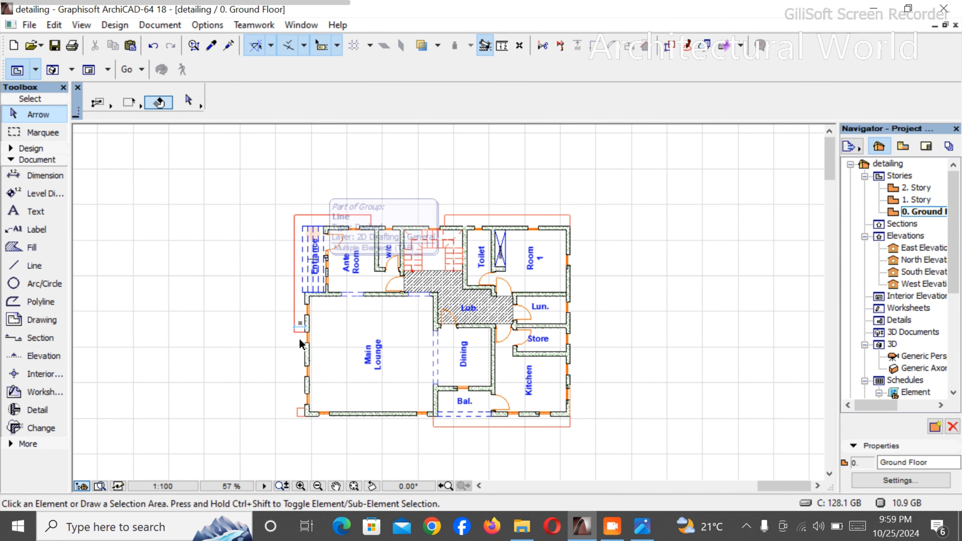
scroll(303, 337, "up", 2)
scroll(472, 276, "up", 2)
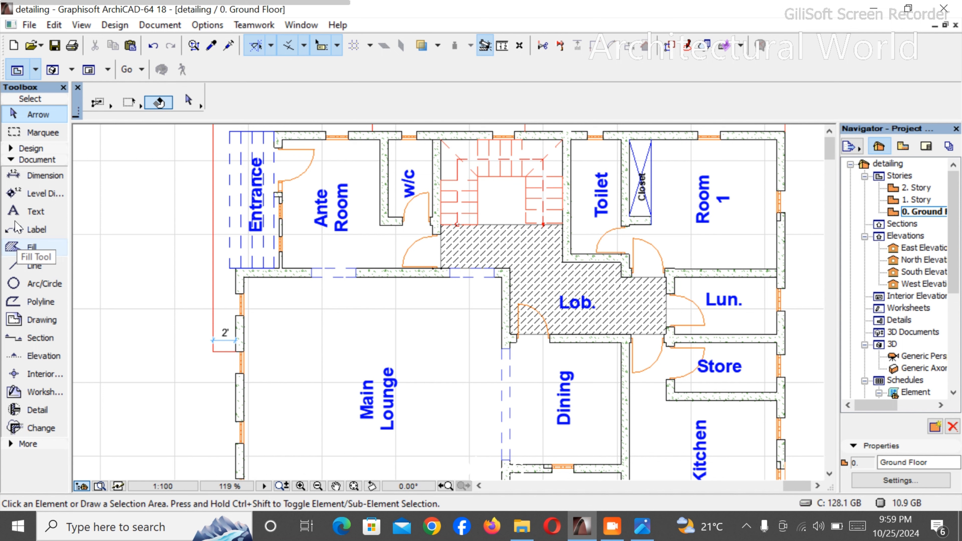
- Search the Object tool's library for "toilet" and "wc", and set WC 18 as the default object
left_click(28, 151)
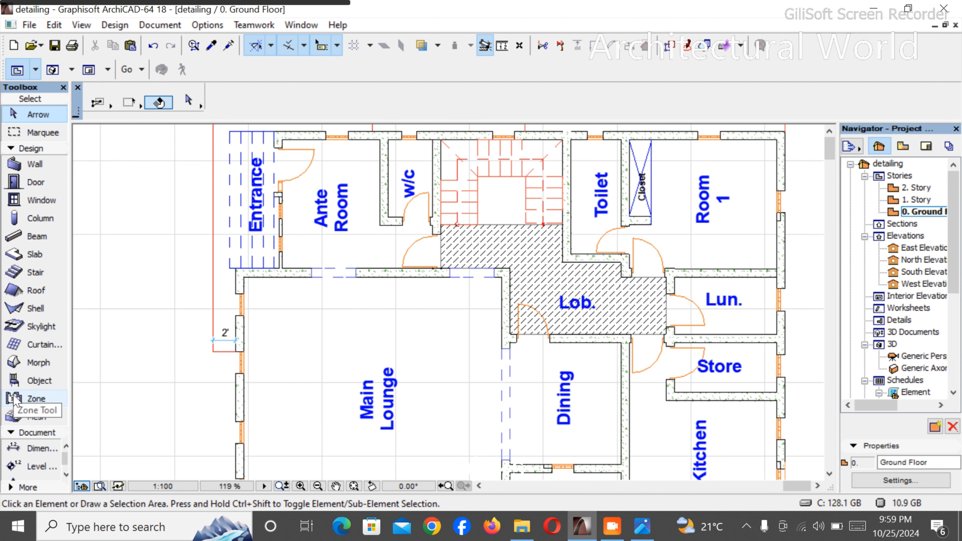
left_click(15, 381)
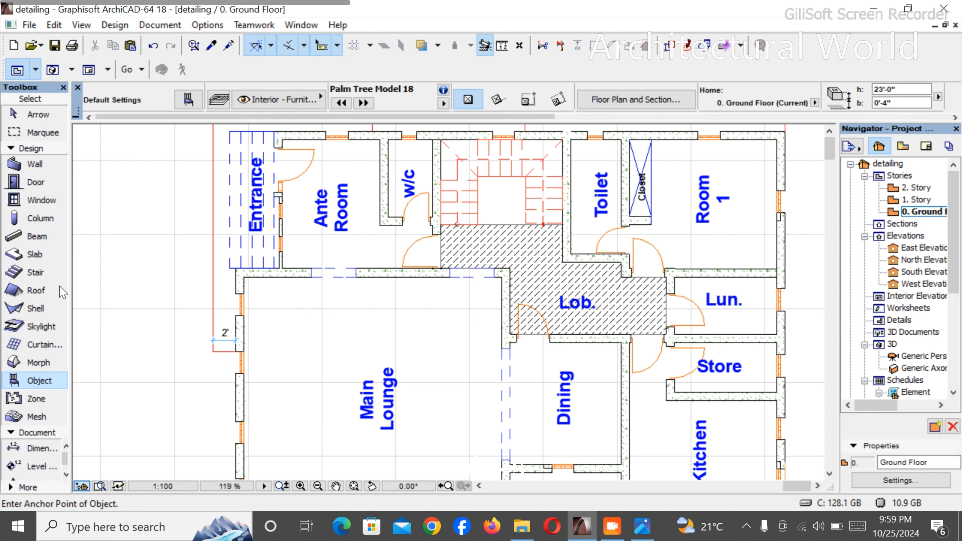
left_click(188, 99)
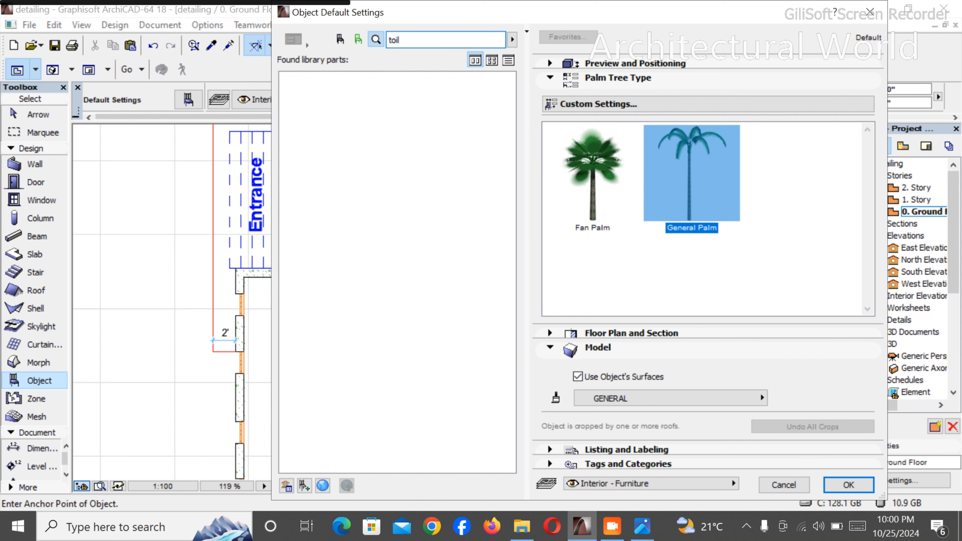
key("Return")
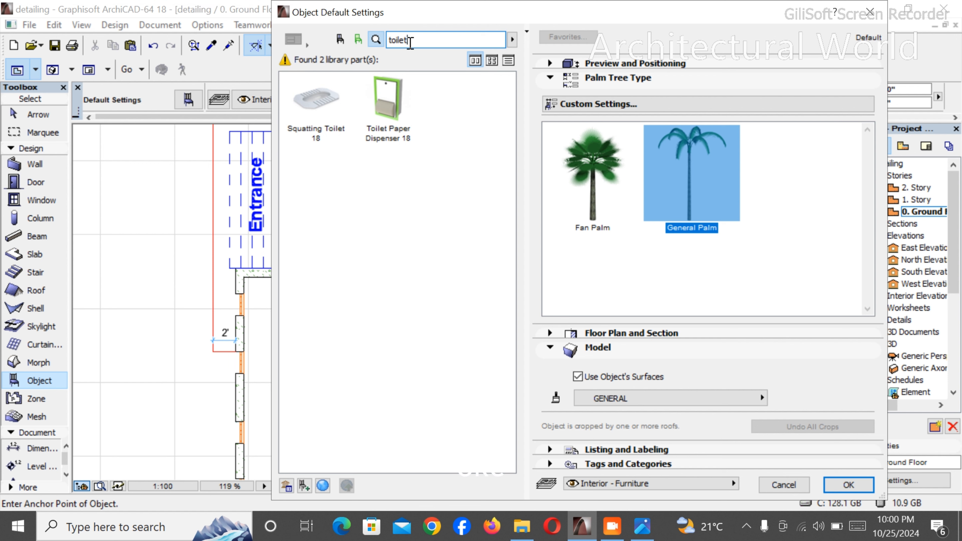
left_click_drag(410, 40, 396, 38)
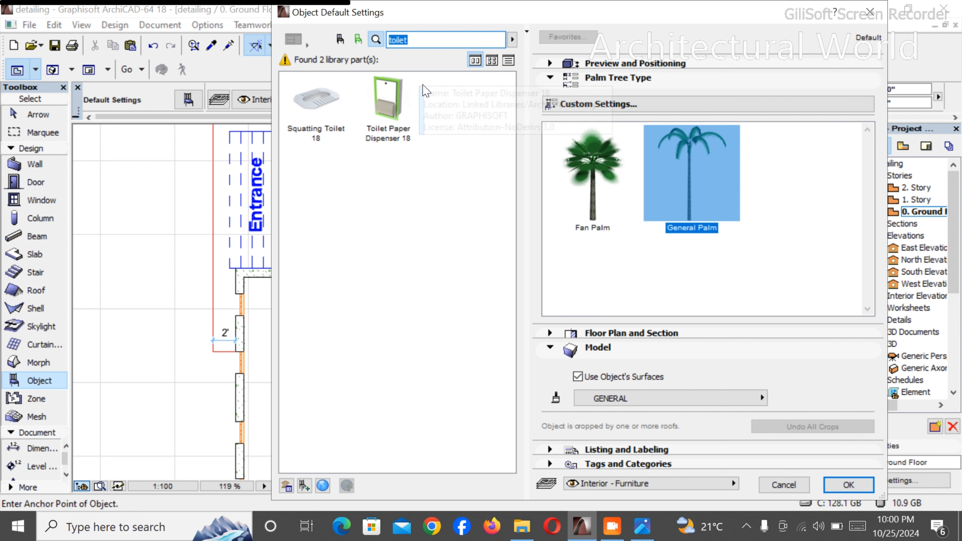
type("wc")
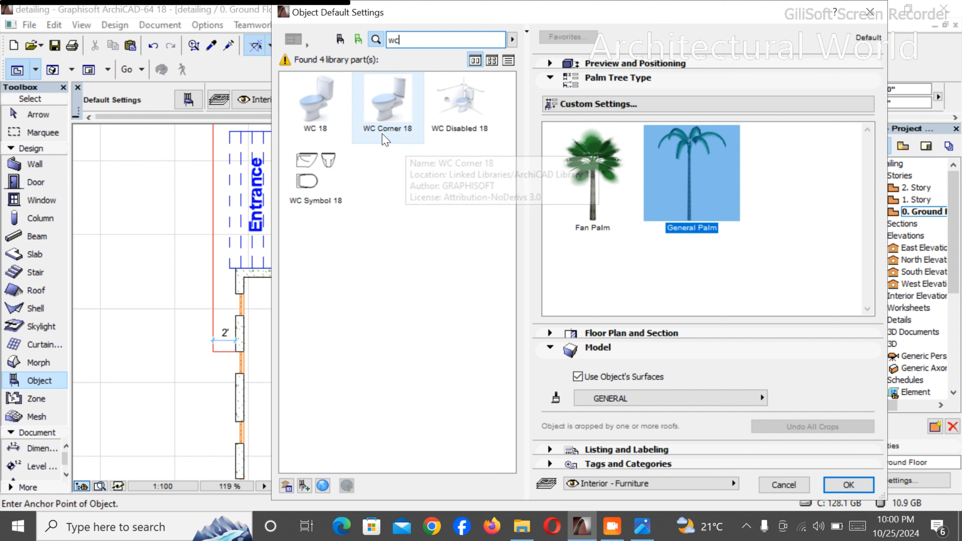
left_click(344, 121)
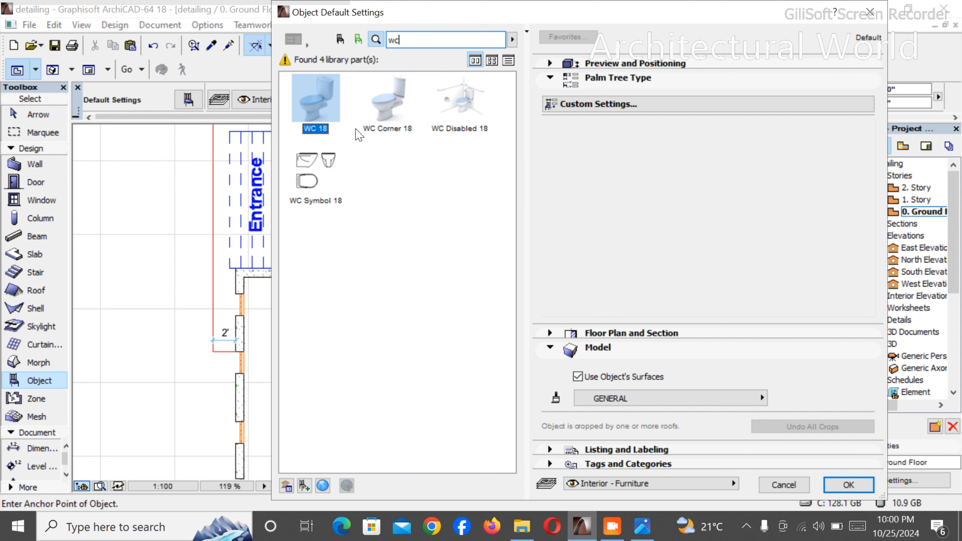
left_click(845, 491)
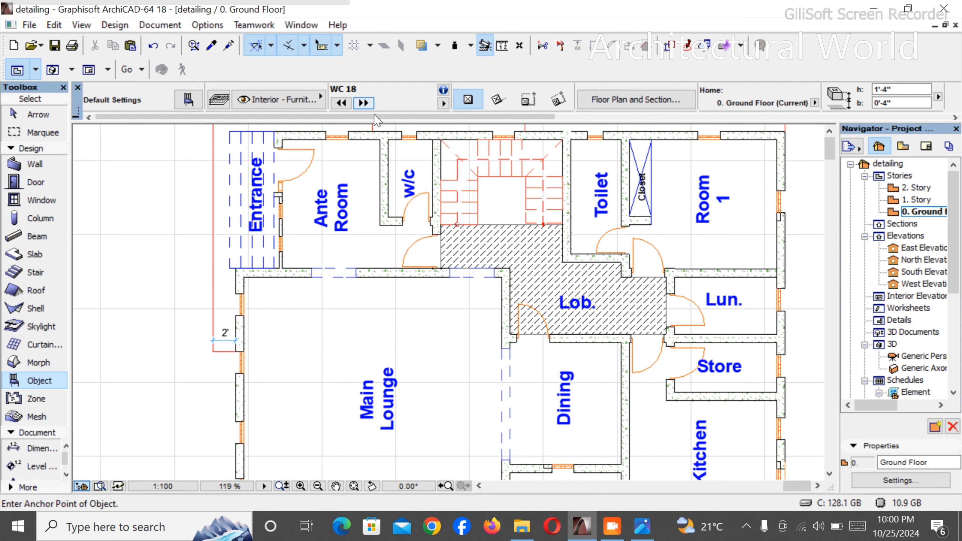
- Place the WC 18 object in the w/c room with its cistern against the window wall
scroll(380, 148, "down", 2)
scroll(486, 327, "up", 4)
scroll(438, 280, "down", 4)
scroll(471, 163, "up", 1)
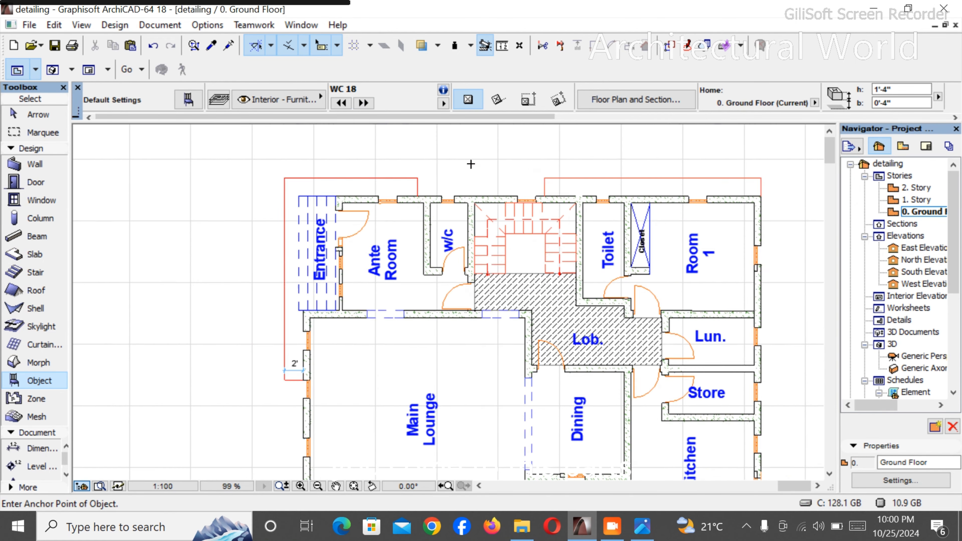
scroll(429, 247, "up", 5)
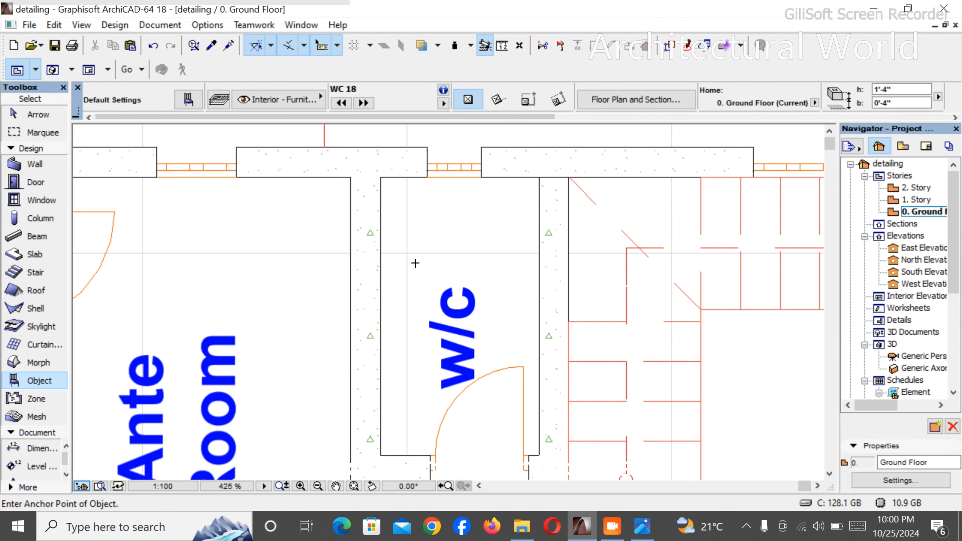
scroll(413, 266, "down", 2)
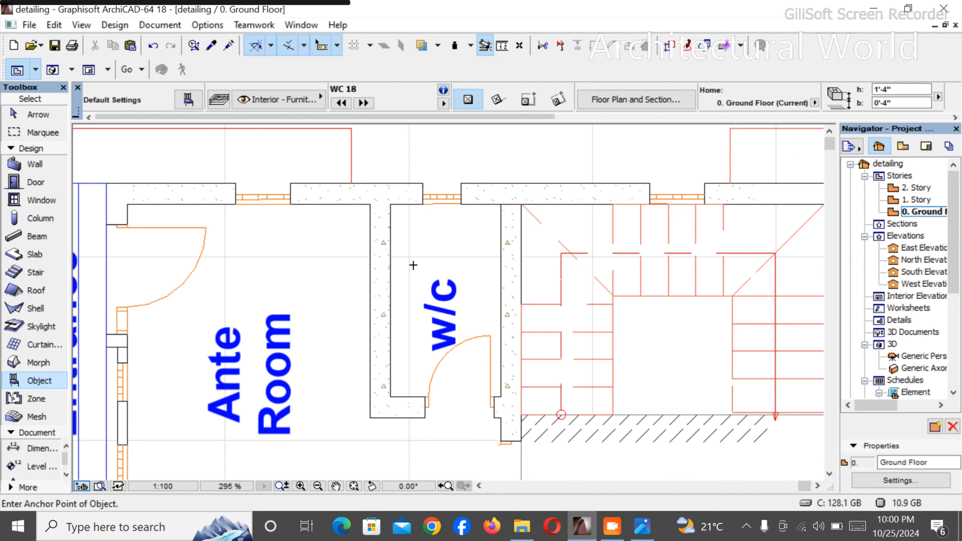
scroll(465, 229, "up", 2)
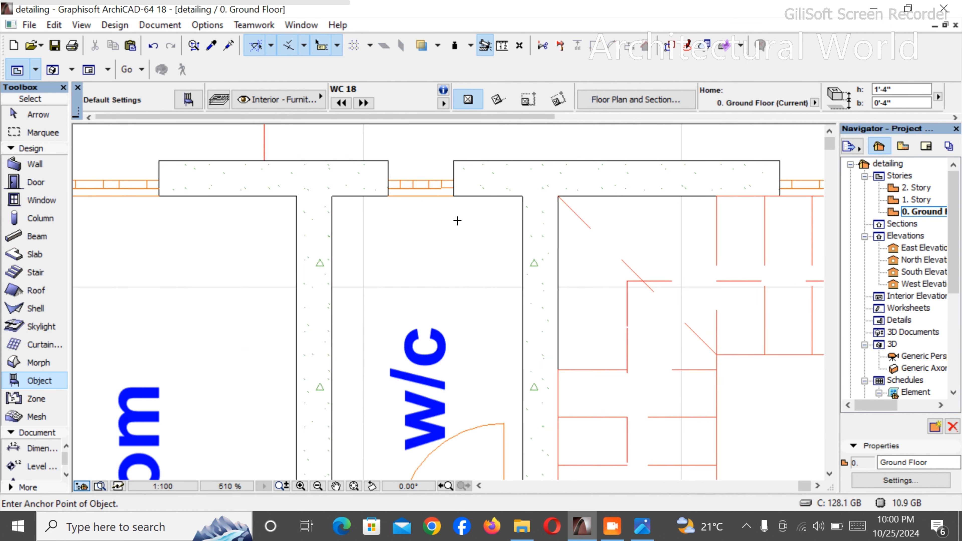
left_click(443, 196)
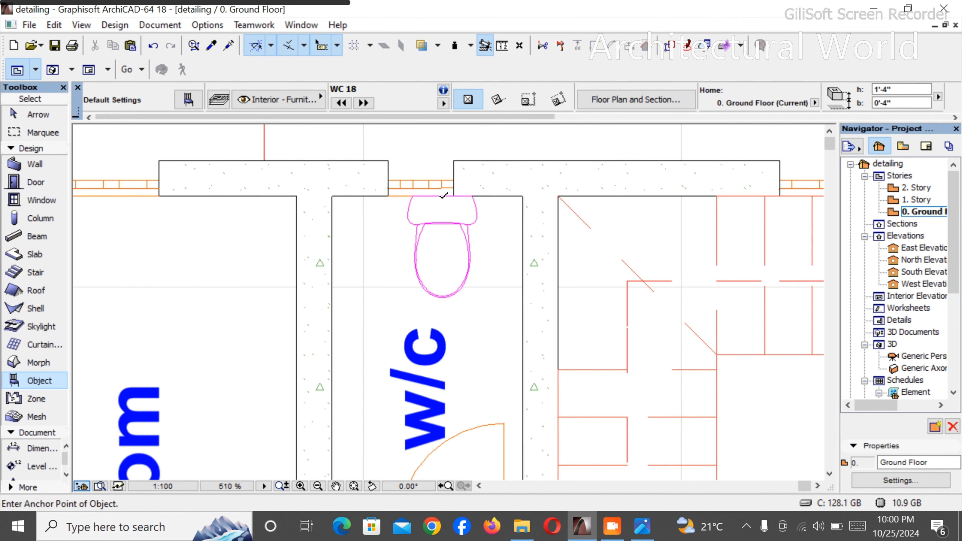
key("Escape")
- Shift the placed WC slightly along the wall toward the Ante Room so it sits centrally under the window
left_click(442, 218)
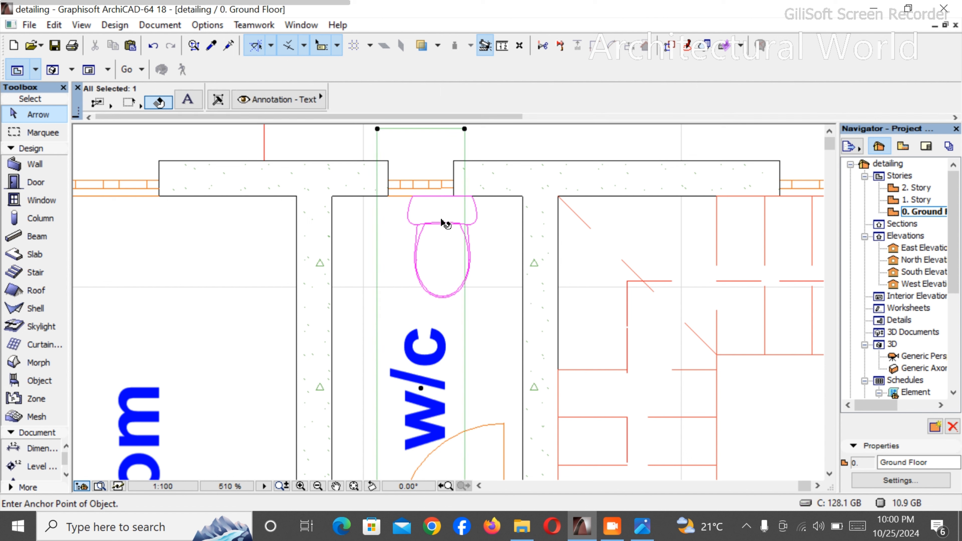
key("Escape")
left_click(469, 224)
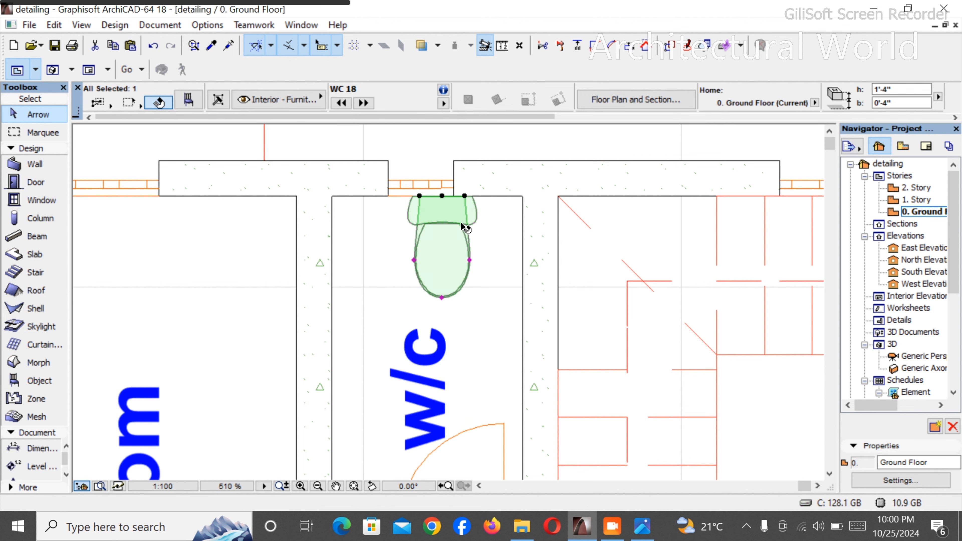
mouse_move(444, 209)
left_mouse_down()
mouse_move(440, 198)
mouse_move(387, 199)
mouse_move(431, 202)
left_mouse_up()
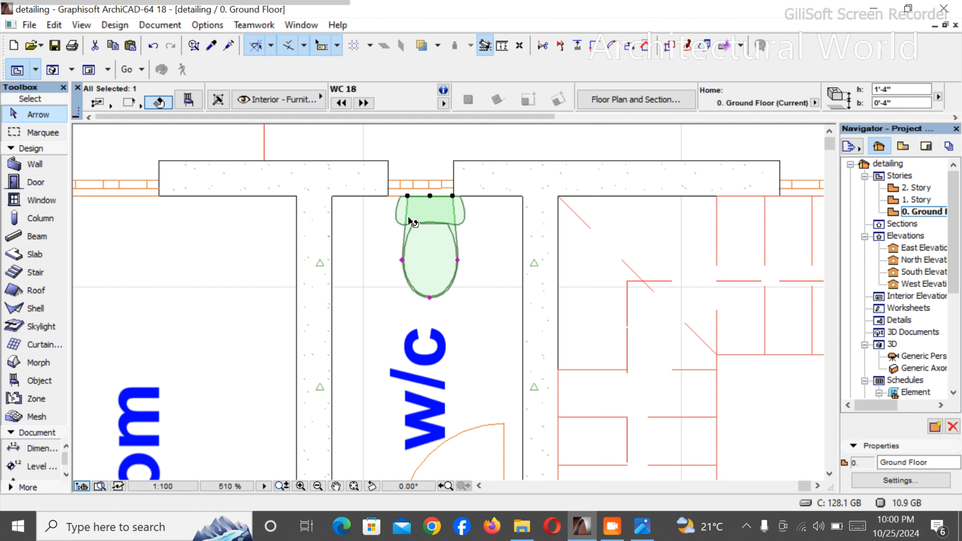
key("Escape")
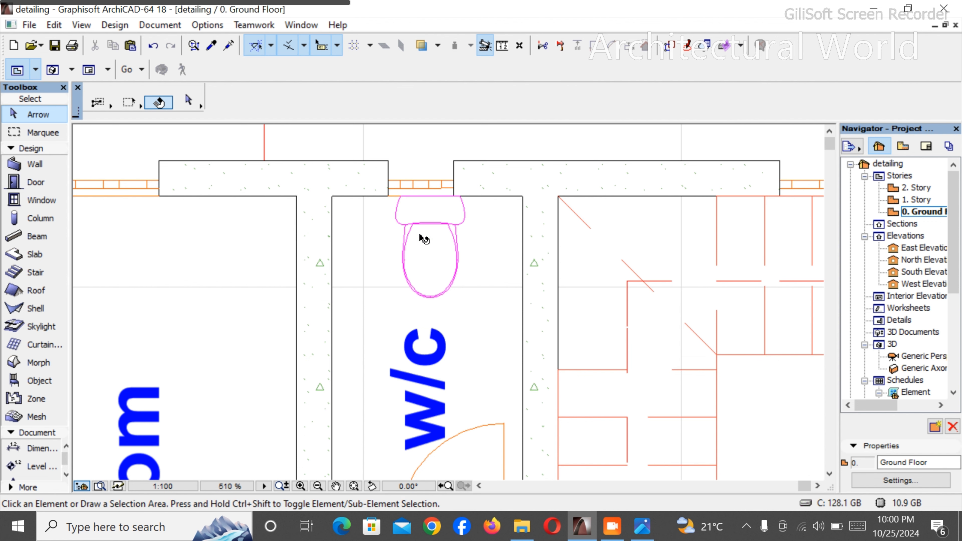
- Delete the w/c text label from the room beside the Ante Room
left_click(420, 360)
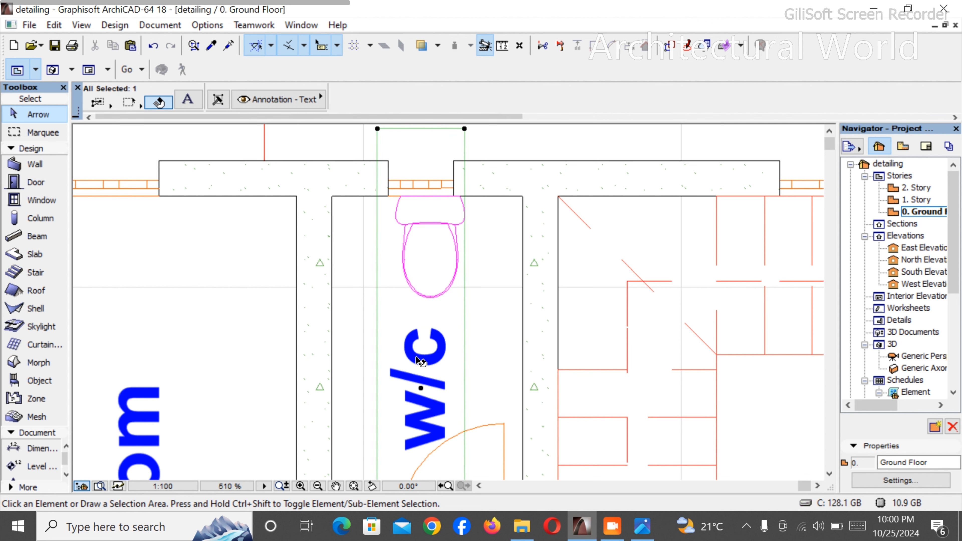
key("Delete")
- Browse the Object tool's plumbing fixture library and set Basin 18, type Rounded 1, as the default object
scroll(422, 268, "down", 3)
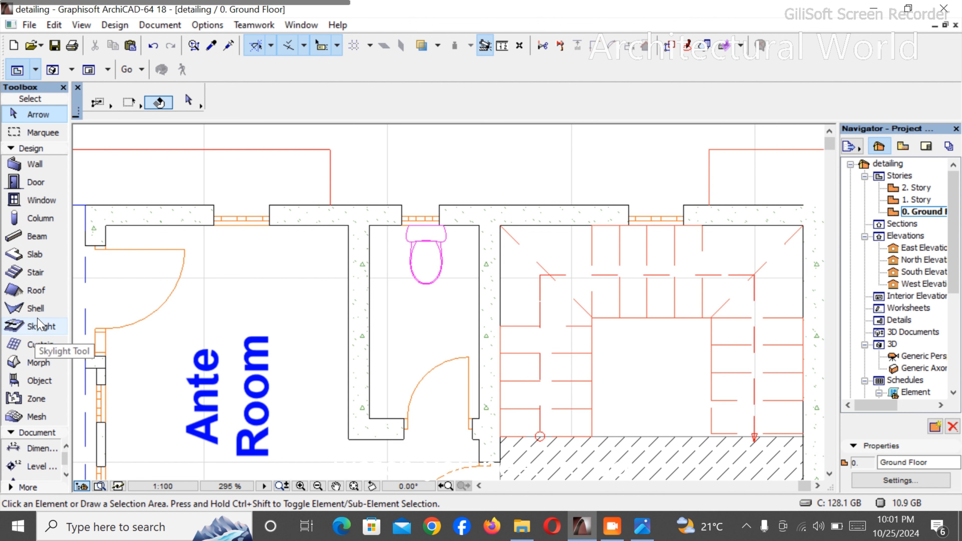
left_click(34, 381)
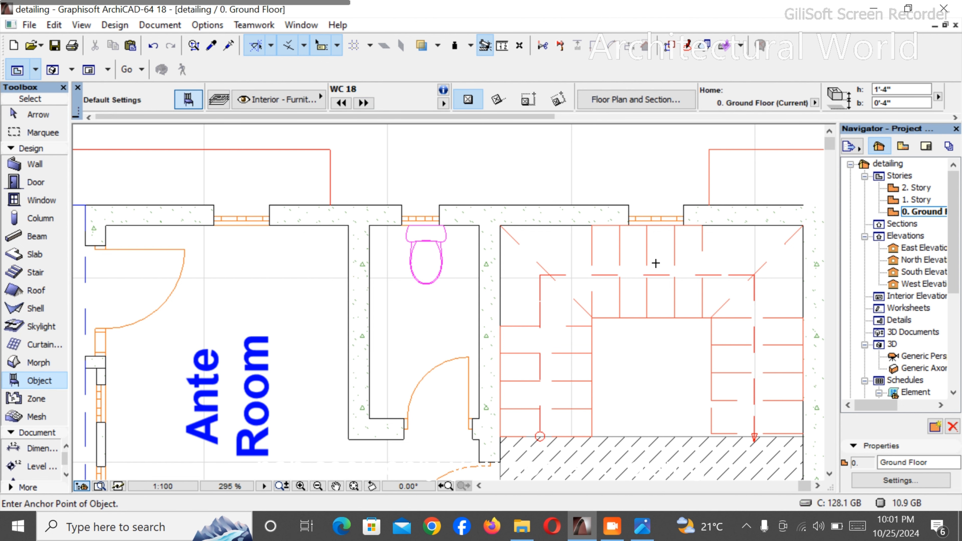
key("ctrl+t")
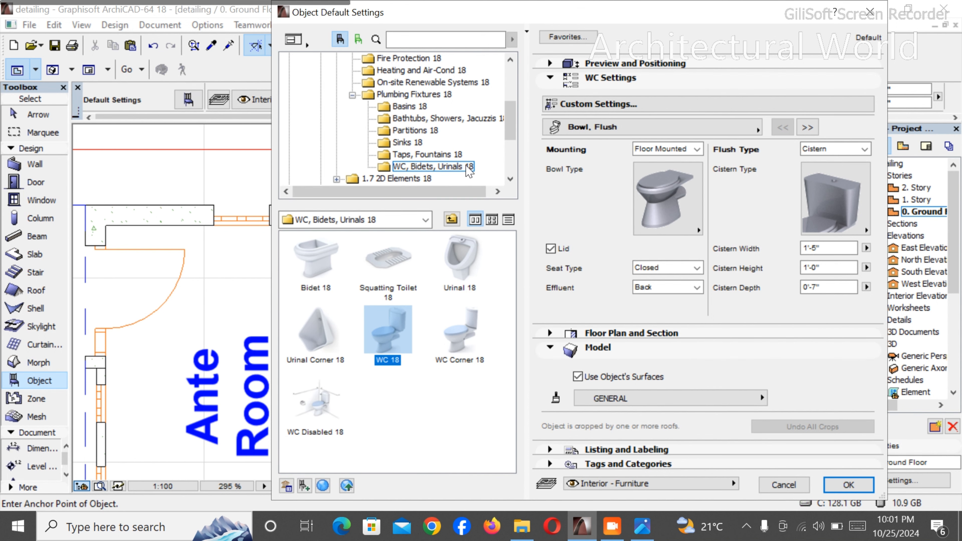
left_click(458, 155)
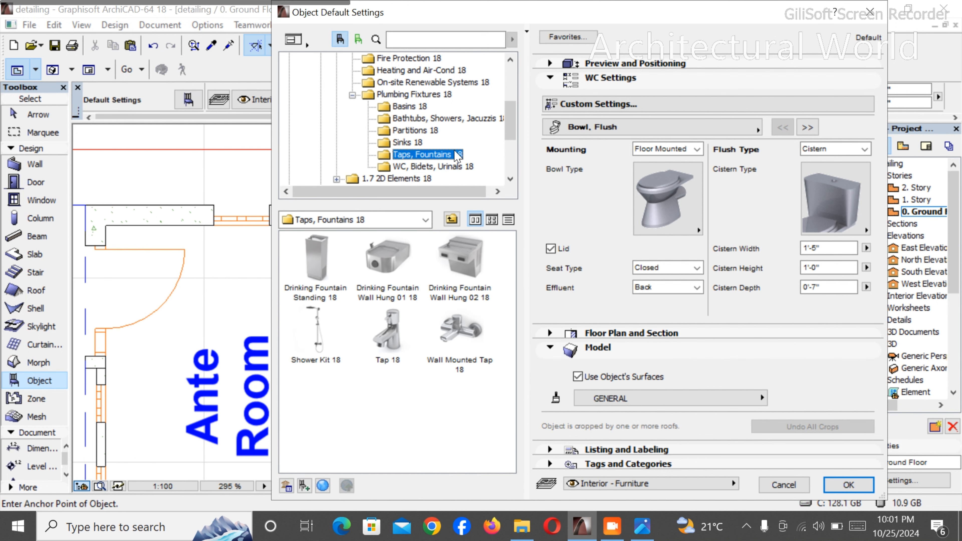
left_click(409, 143)
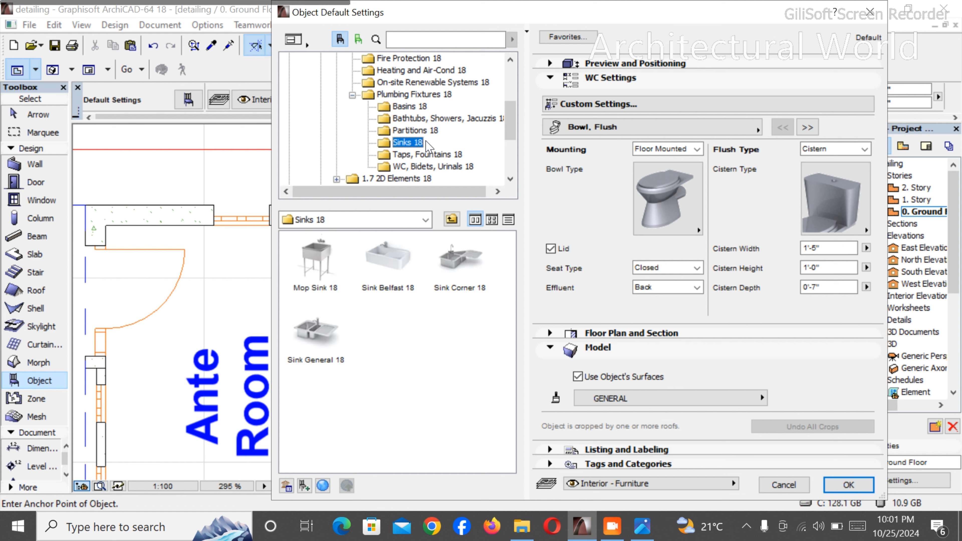
left_click(424, 131)
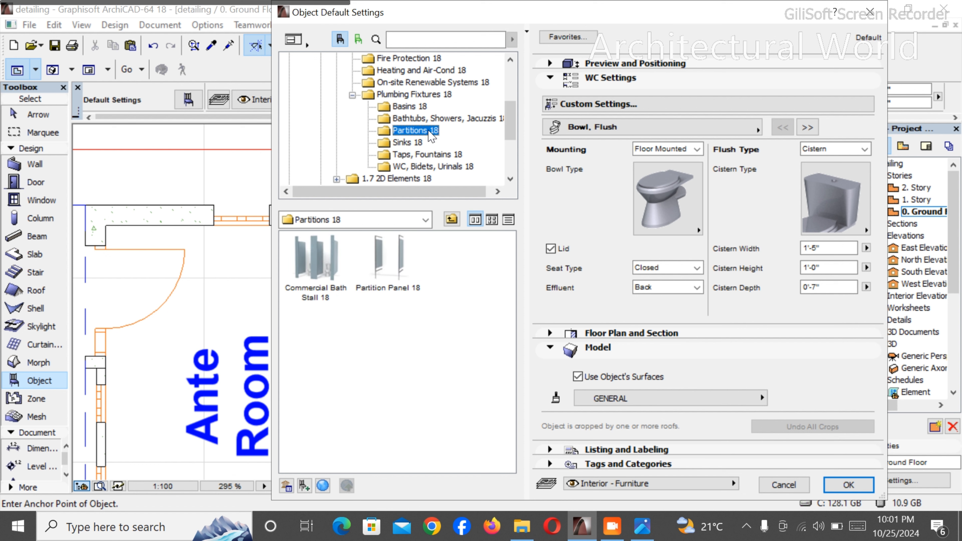
left_click(433, 121)
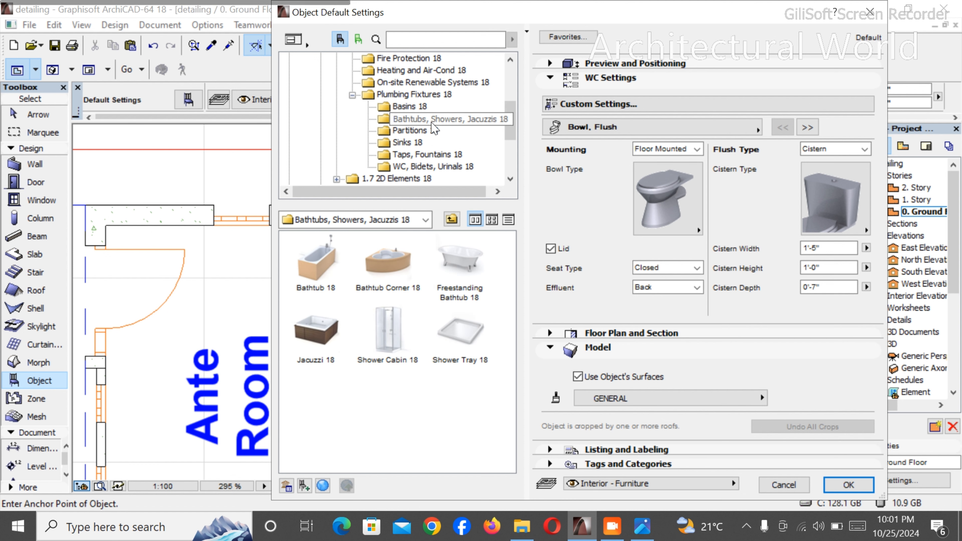
left_click(431, 108)
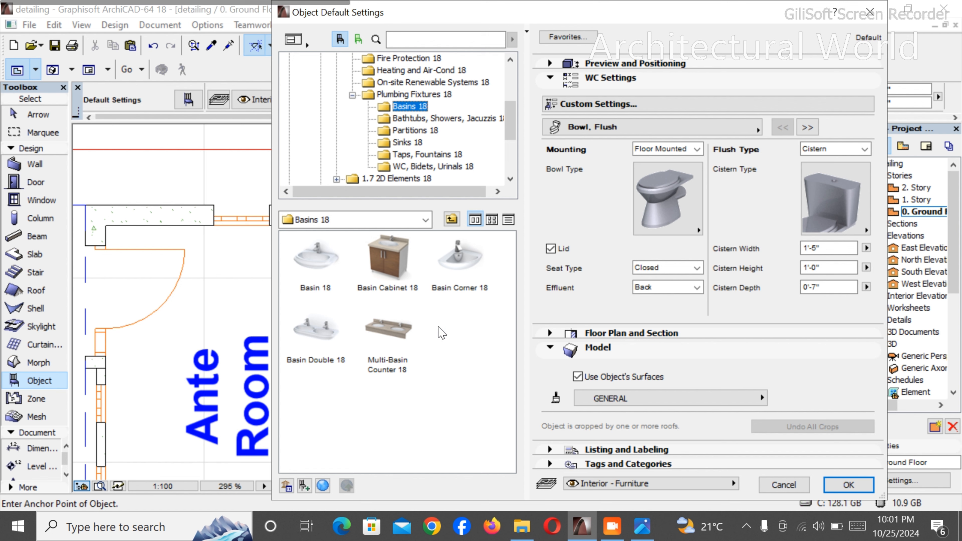
left_click(313, 260)
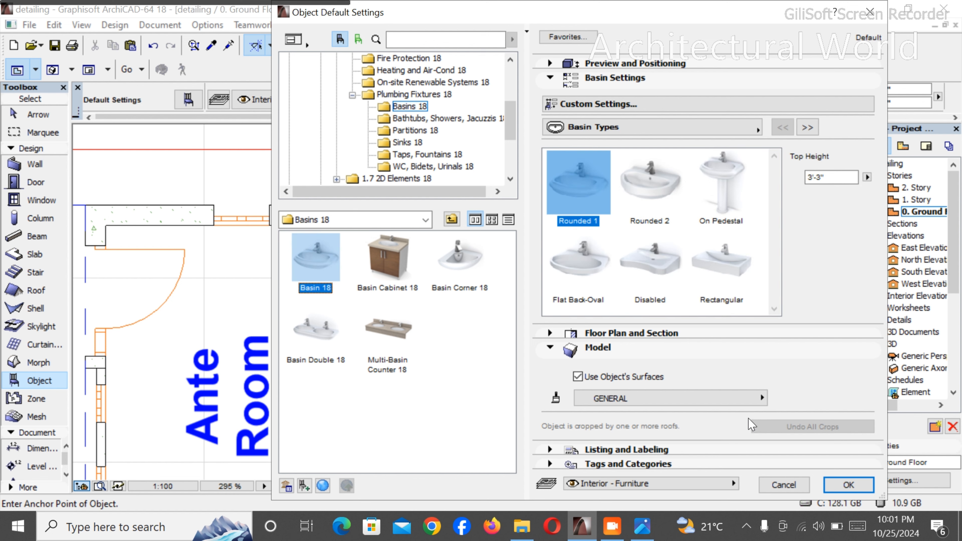
left_click(844, 485)
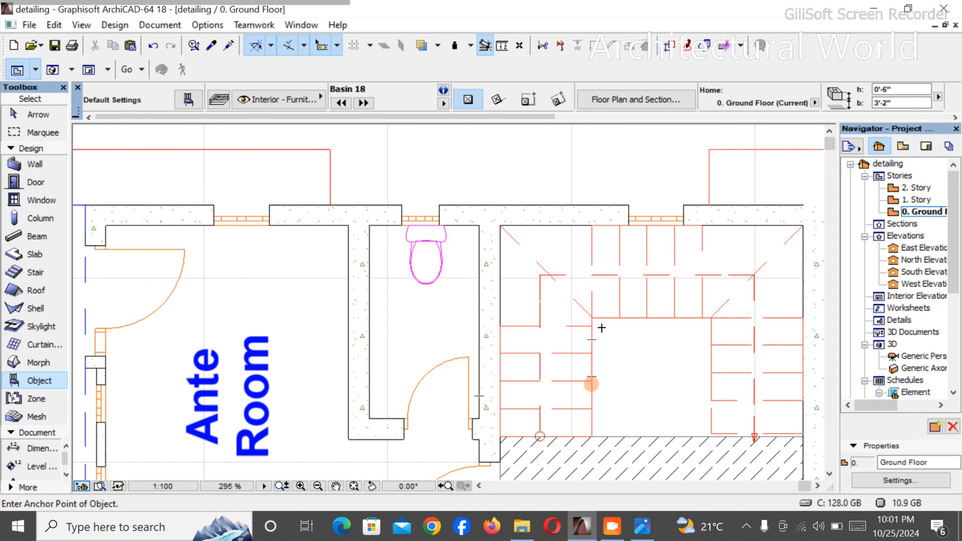
- Place Basin 18 near the w/c room's stair-side wall and rotate it 90° clockwise so its back faces that wall
scroll(545, 344, "down", 2)
scroll(509, 318, "up", 4)
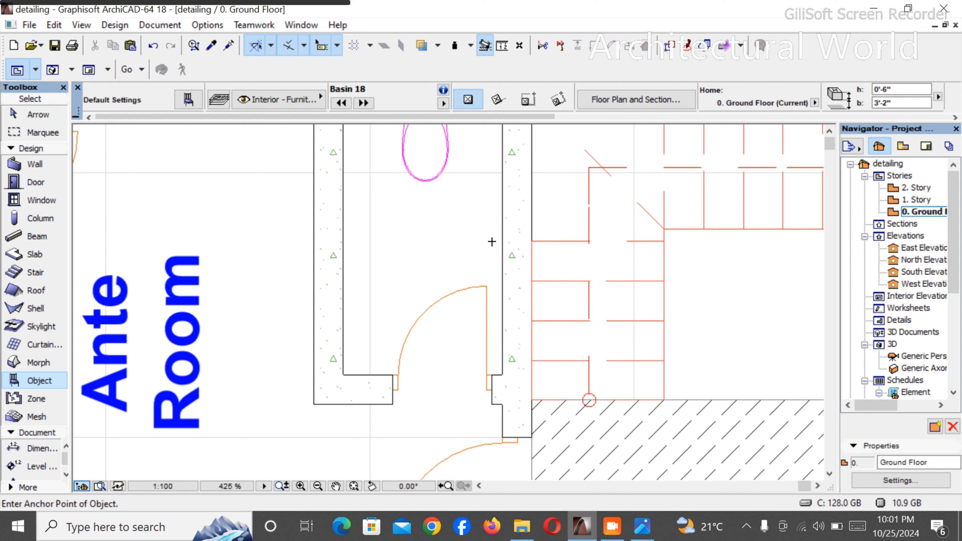
left_click(497, 234)
key("Escape")
left_click(480, 243)
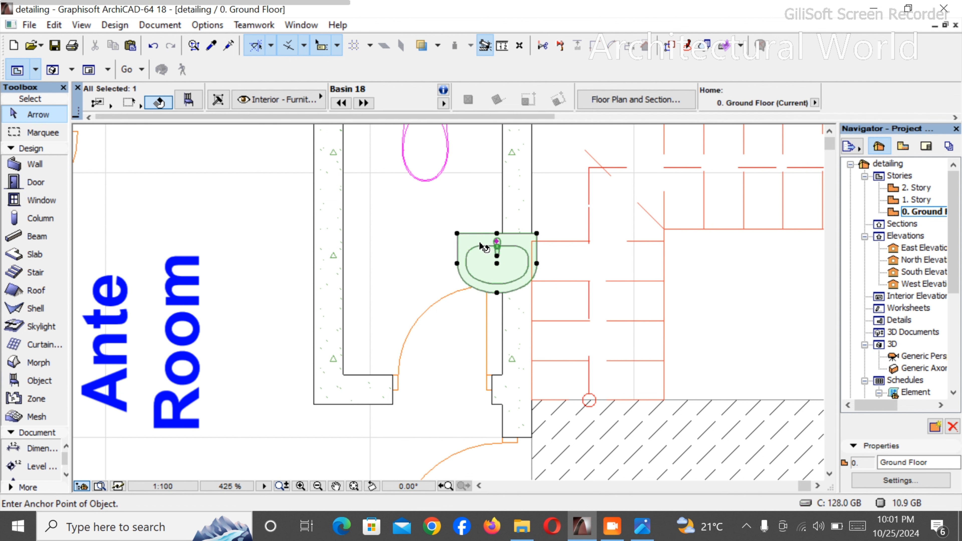
key("ctrl+e")
left_click(480, 243)
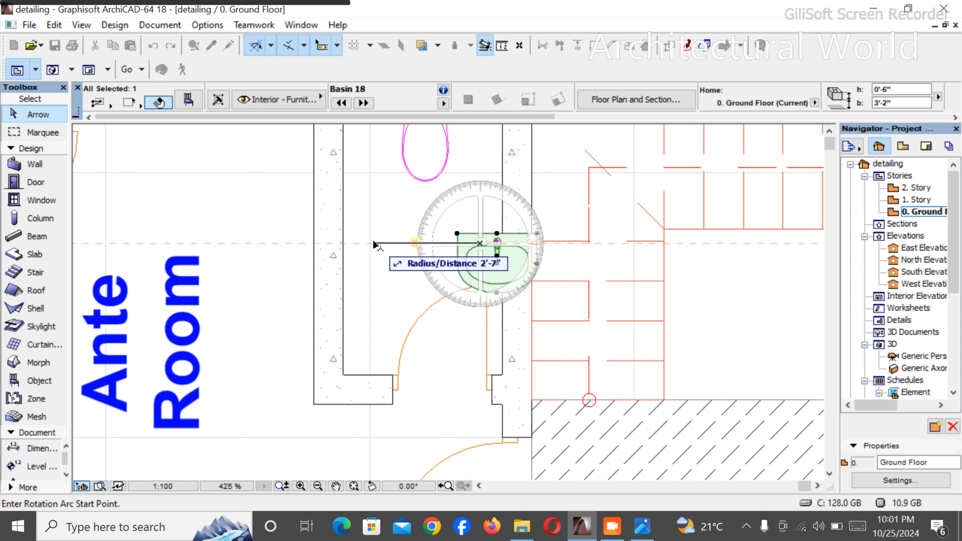
left_click(375, 243)
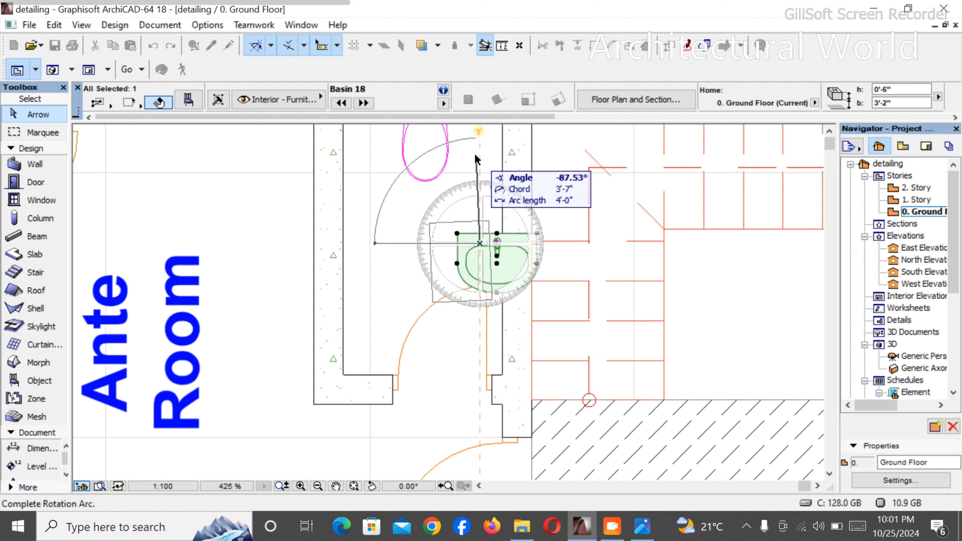
left_click(478, 154)
- Move the basin so its back edge sits flush against the w/c room's stair-side wall
key("ctrl+d")
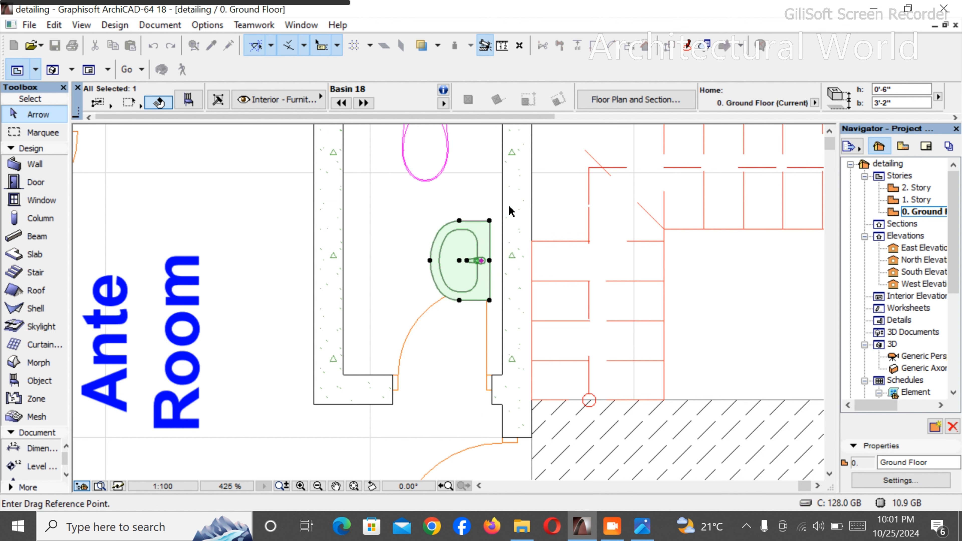
left_click(490, 220)
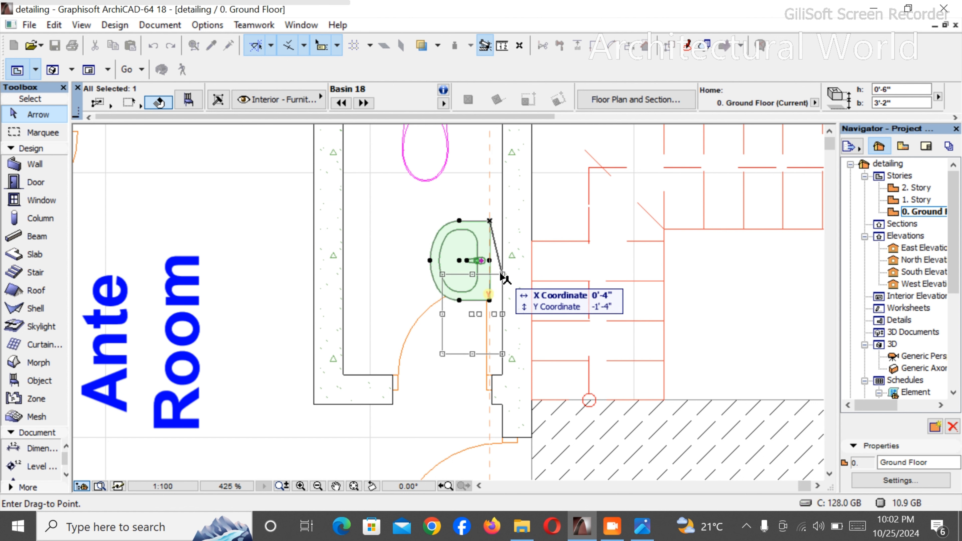
left_click(502, 272)
left_click(406, 389)
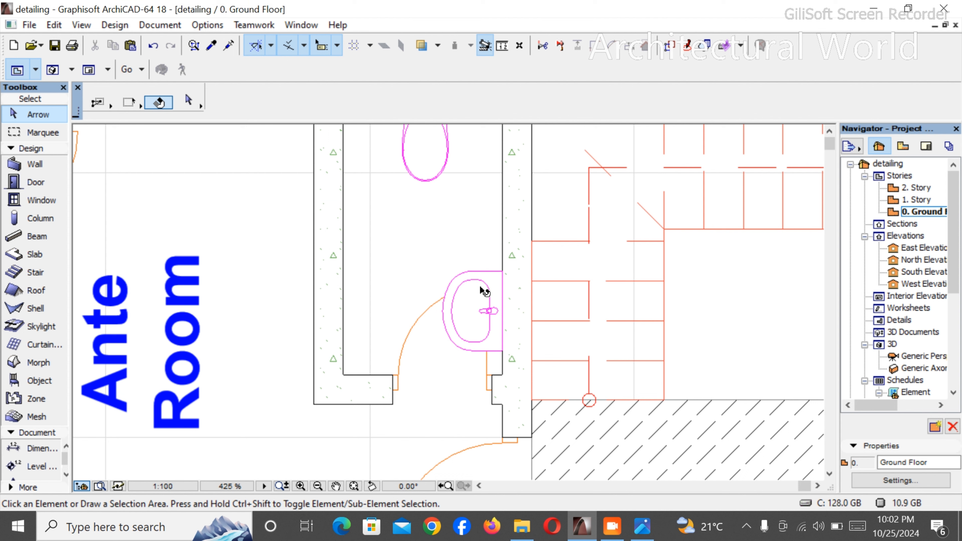
- Shift the basin along the stair-side wall toward the WC so it clears the door swing
left_click(486, 278)
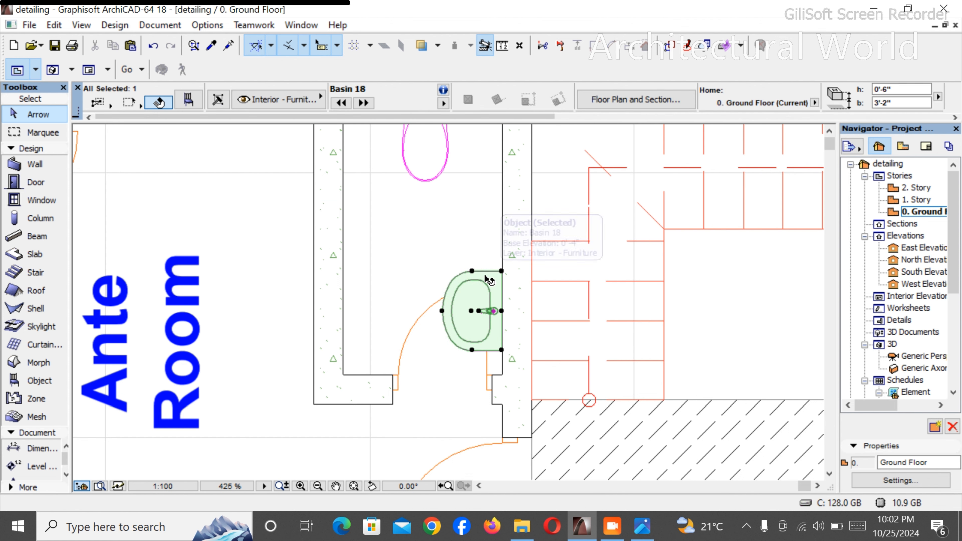
key("ctrl+d")
left_click(501, 272)
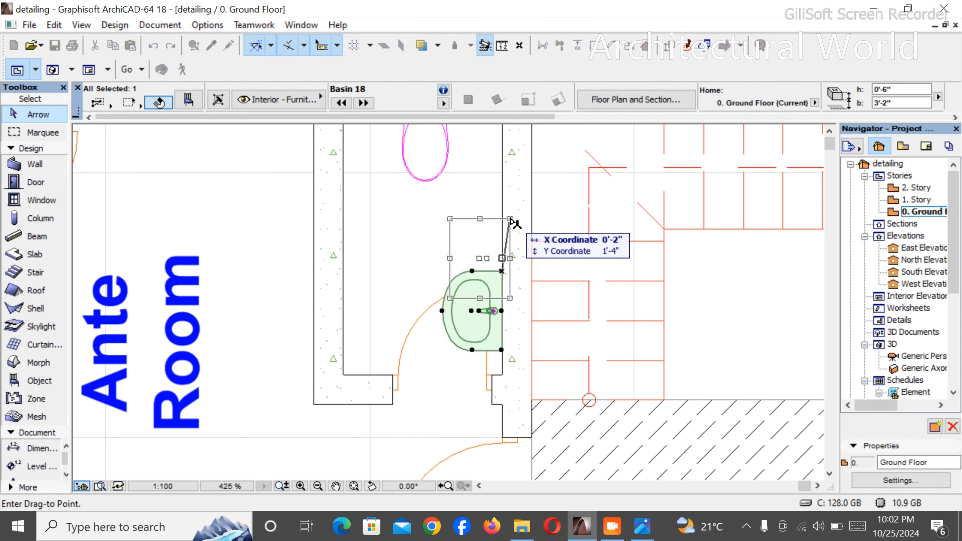
left_click(502, 201)
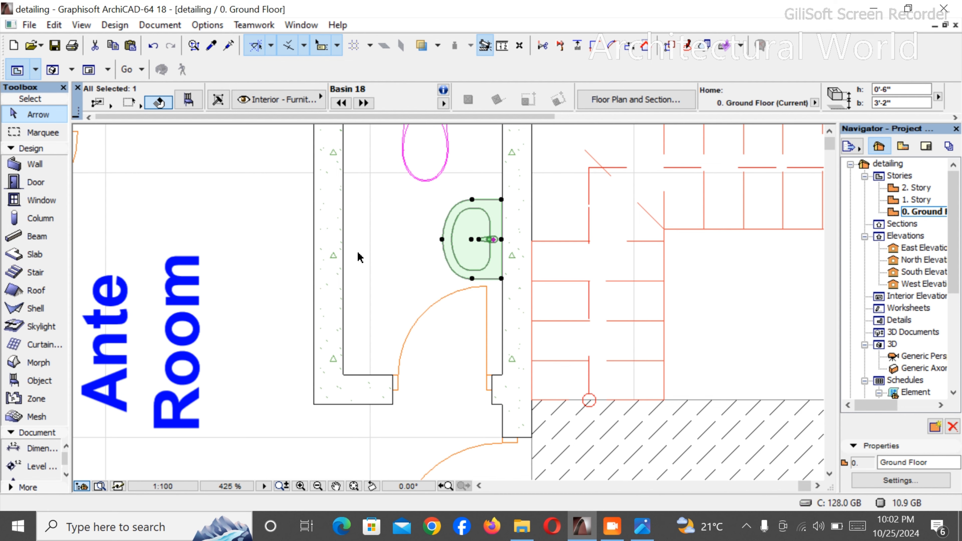
- Rotate the basin 180° about its back corner nearest the door so it faces the opposite way
scroll(363, 288, "down", 2)
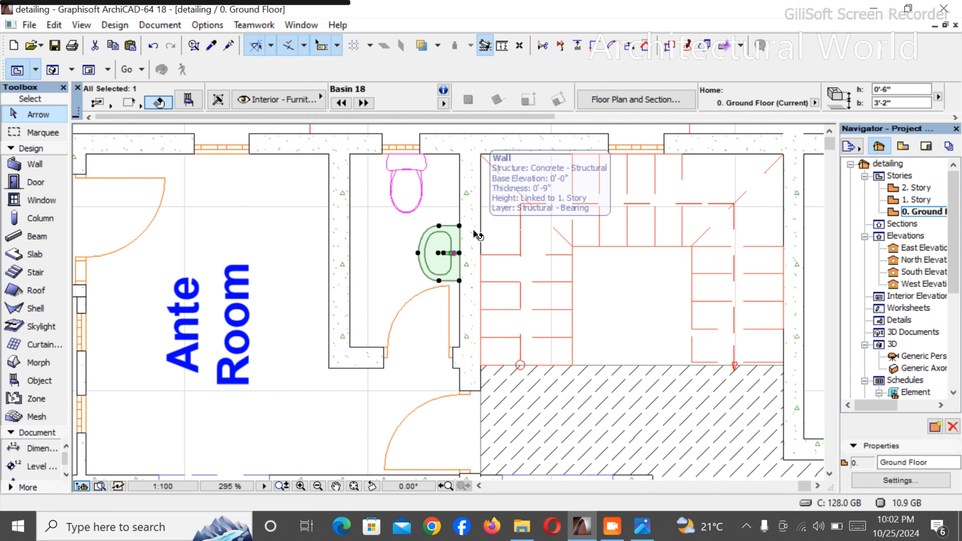
key("ctrl+e")
left_click(460, 280)
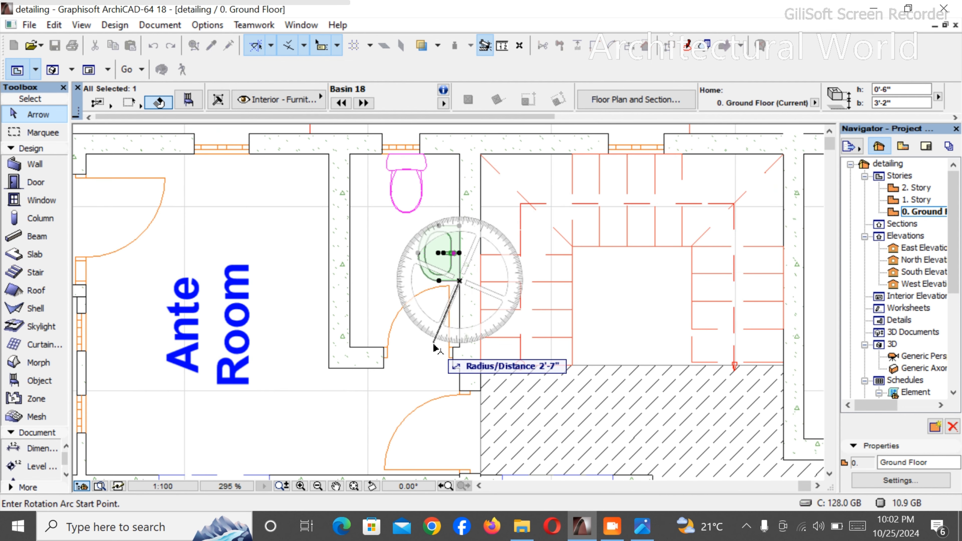
left_click(460, 435)
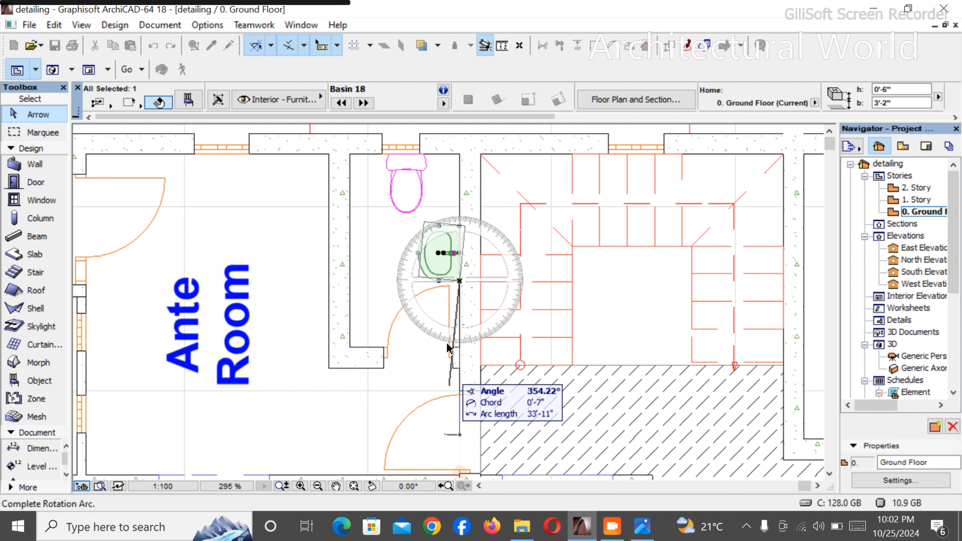
left_click(459, 143)
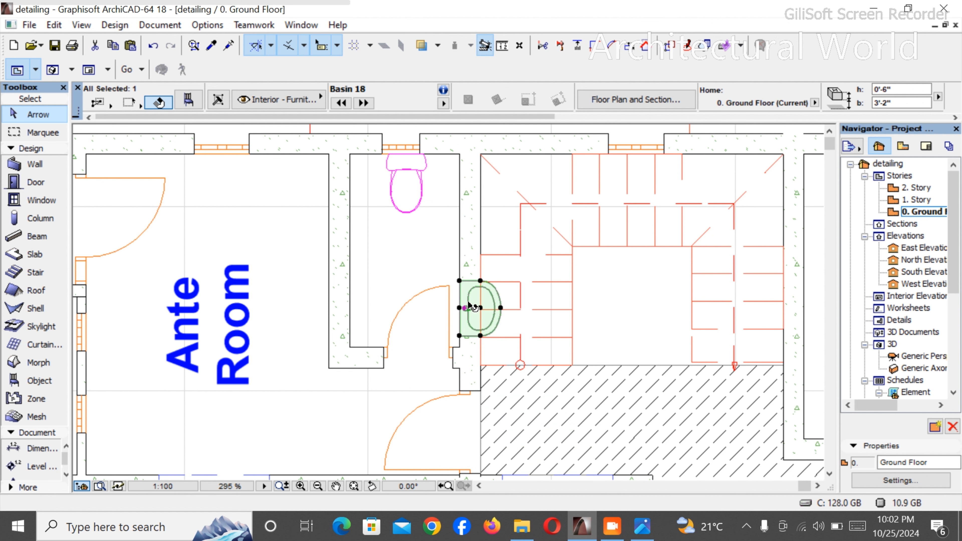
- Move the basin into the w/c room's inner corner, with its back against the Ante Room wall beside the door
key("ctrl+d")
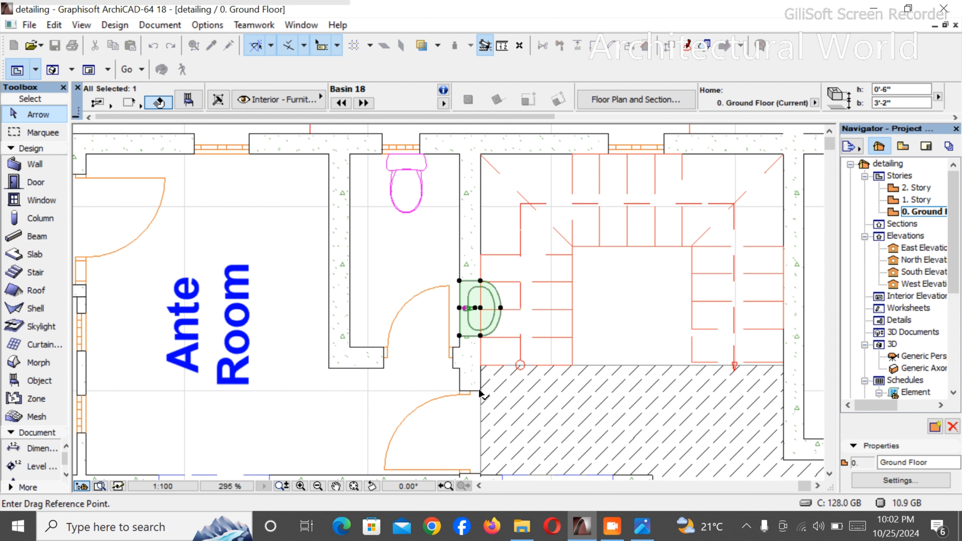
left_click(459, 336)
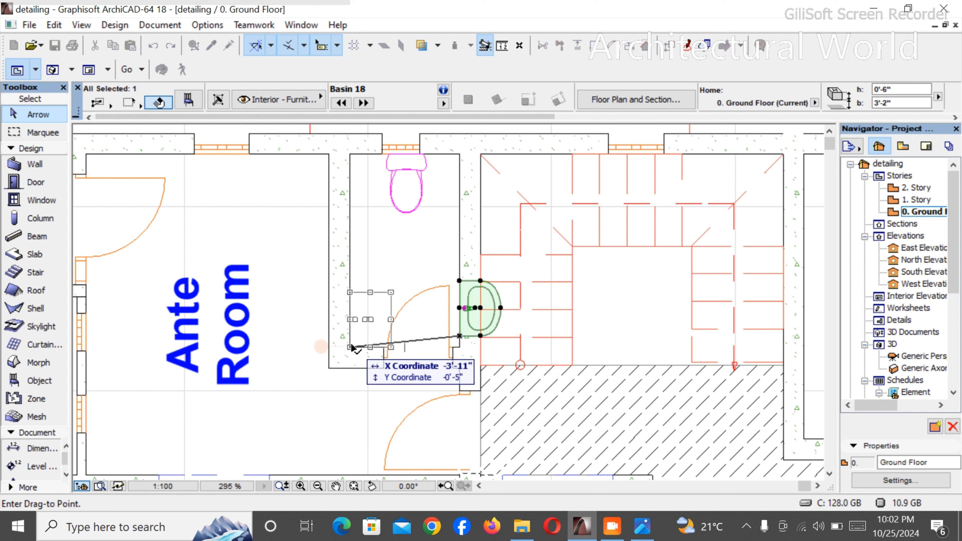
left_click(350, 347)
- Stretch the basin's front edge inward so it lines up with the edge of the door opening
left_click(392, 322)
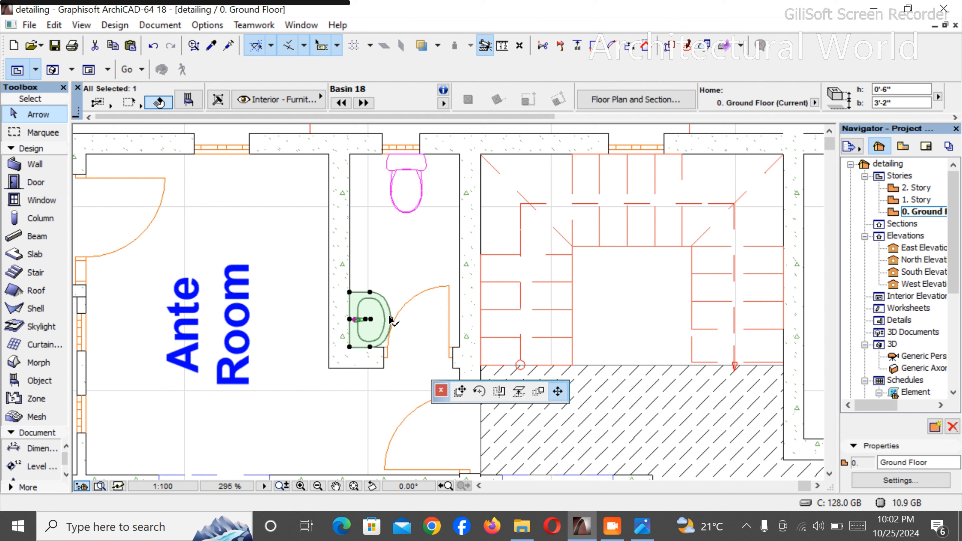
left_click(383, 321)
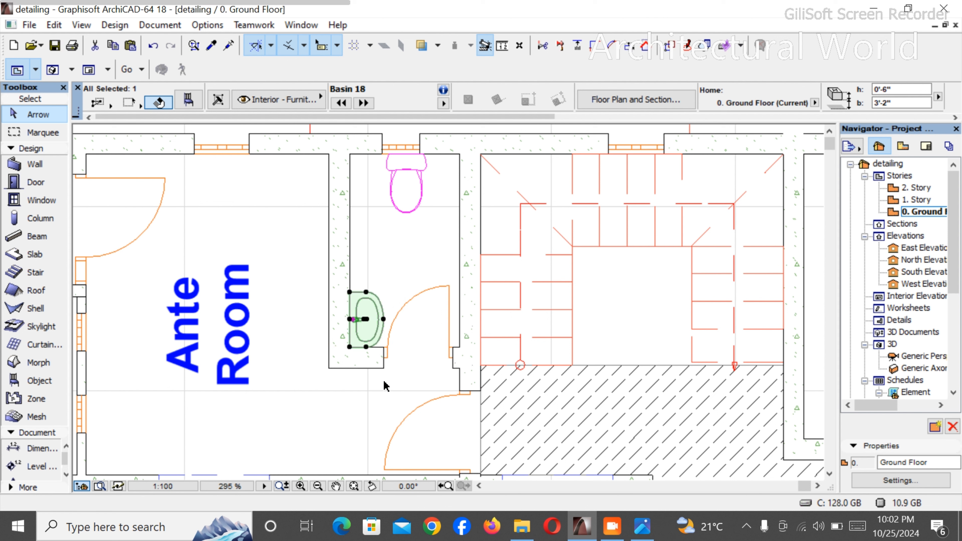
left_click(380, 412)
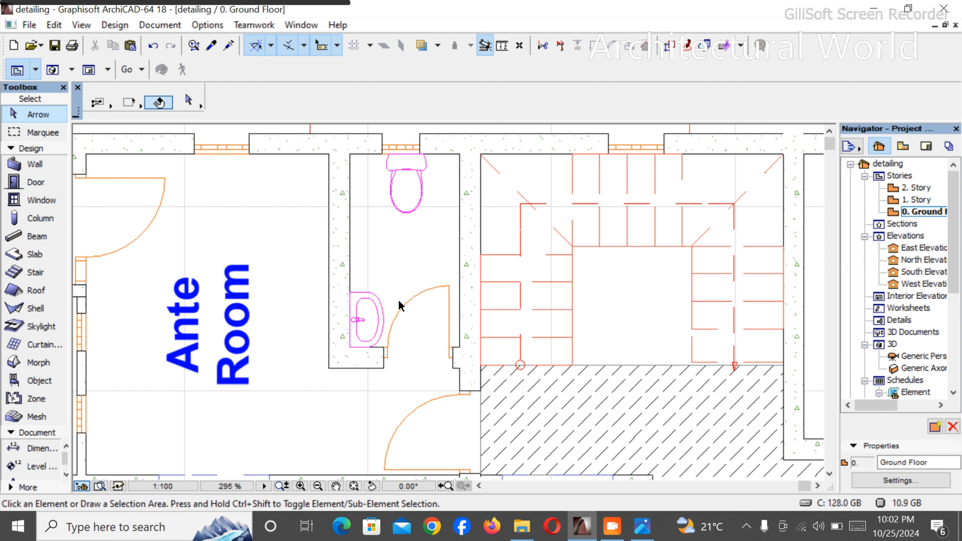
- Activate the Arc/Circle tool and set its default line colour to magenta pen 75
scroll(399, 305, "up", 2)
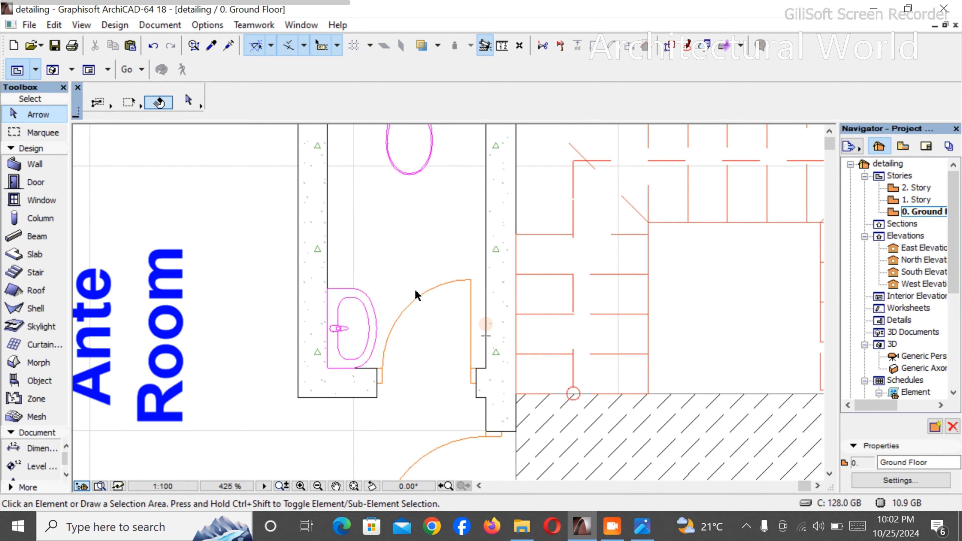
scroll(367, 289, "down", 2)
scroll(376, 224, "up", 1)
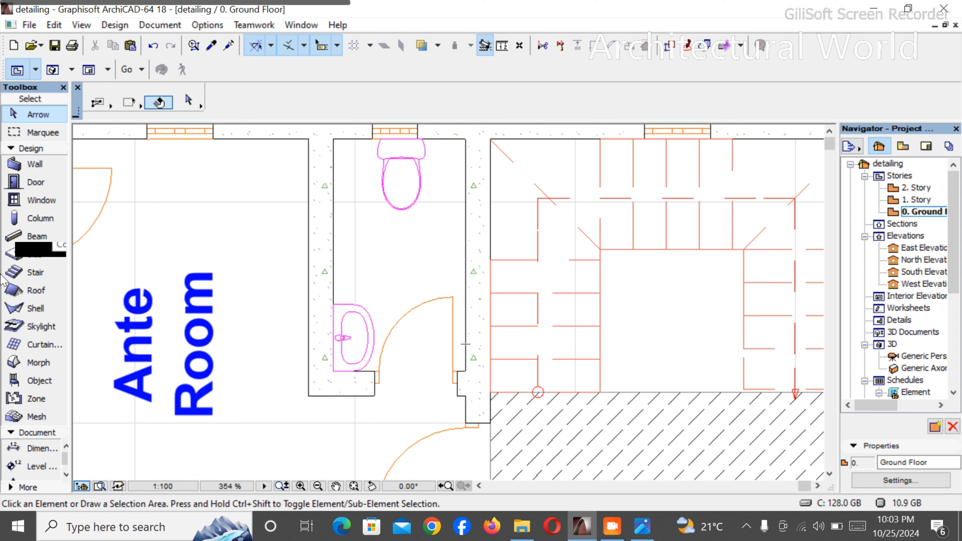
left_click(22, 147)
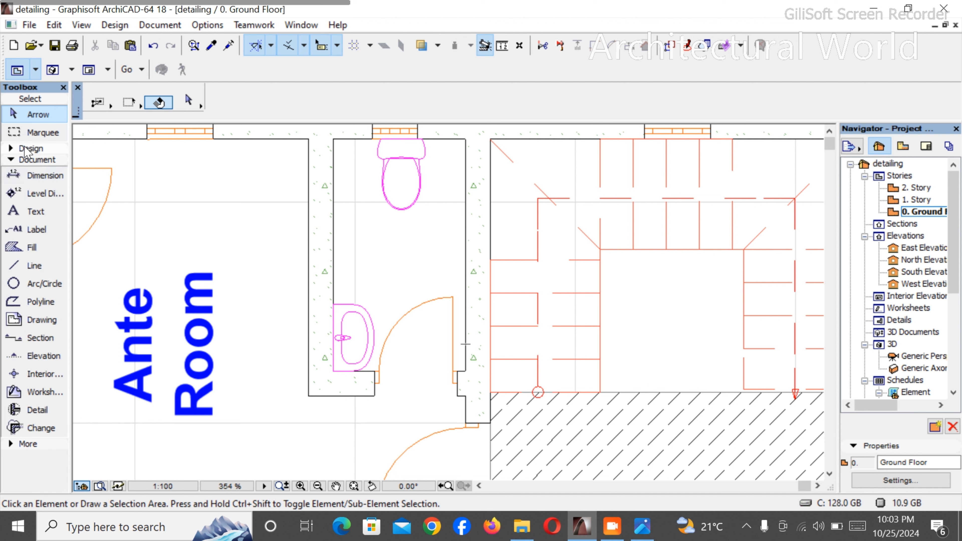
left_click(23, 283)
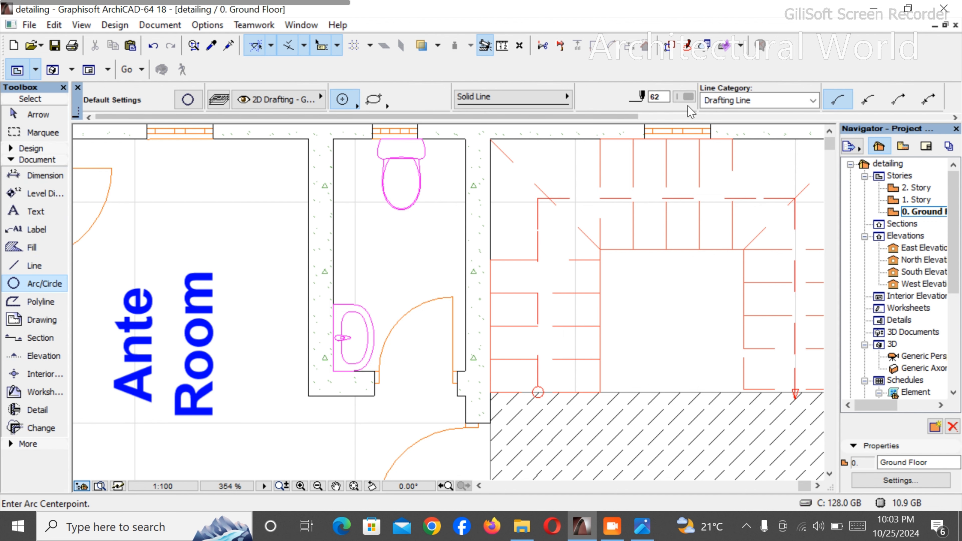
left_click(688, 98)
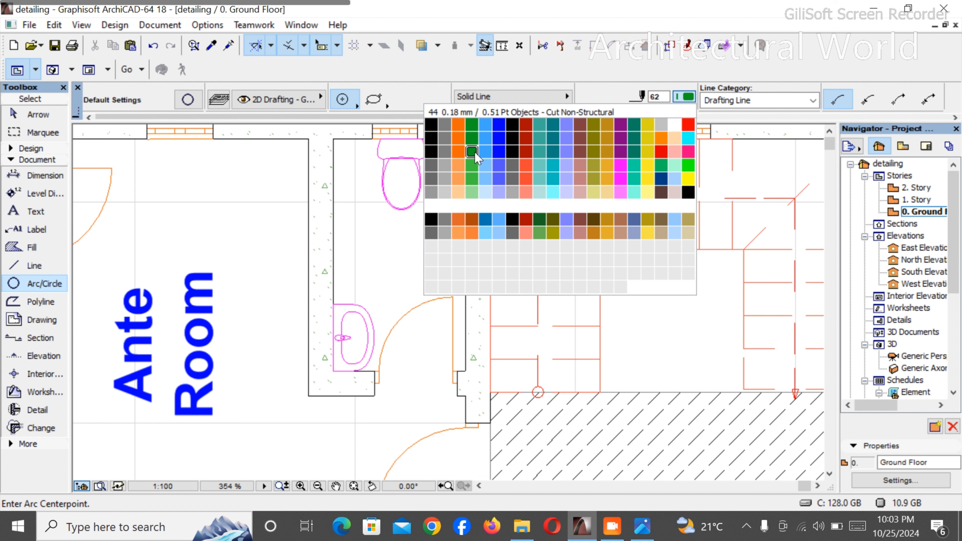
left_click(621, 171)
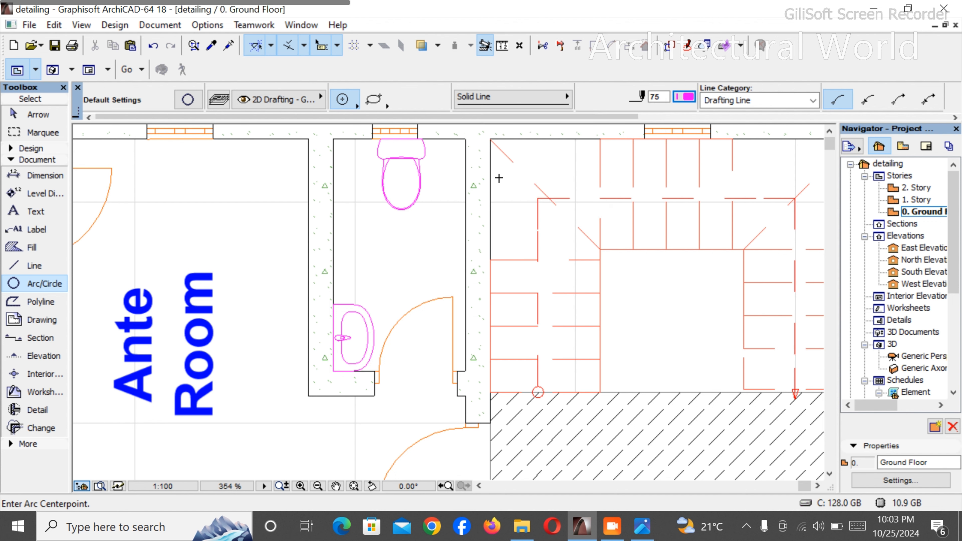
- Draw a circle of about 3 in radius in the w/c room, between the WC and the stair-side wall
scroll(469, 284, "down", 1)
scroll(467, 285, "up", 2)
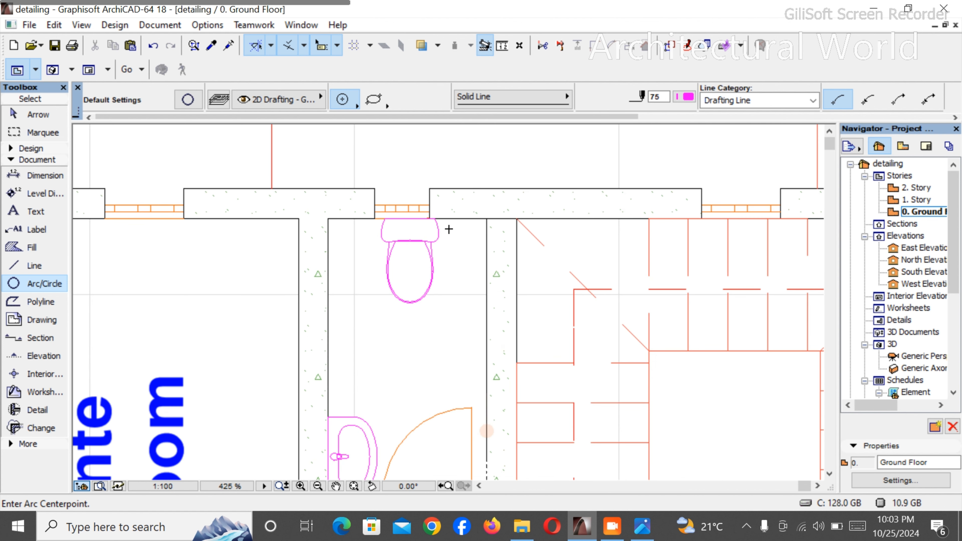
left_click(463, 229)
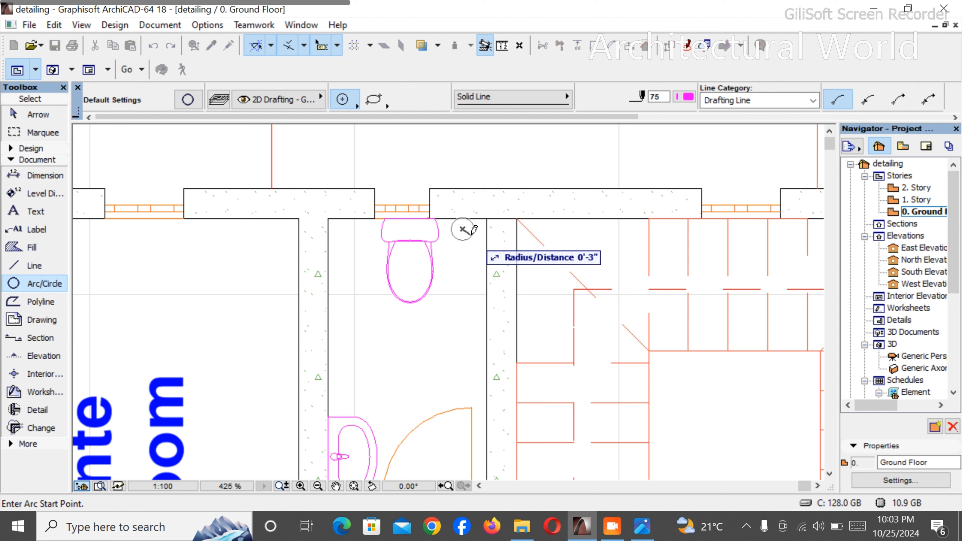
left_click(473, 230)
left_click(470, 236)
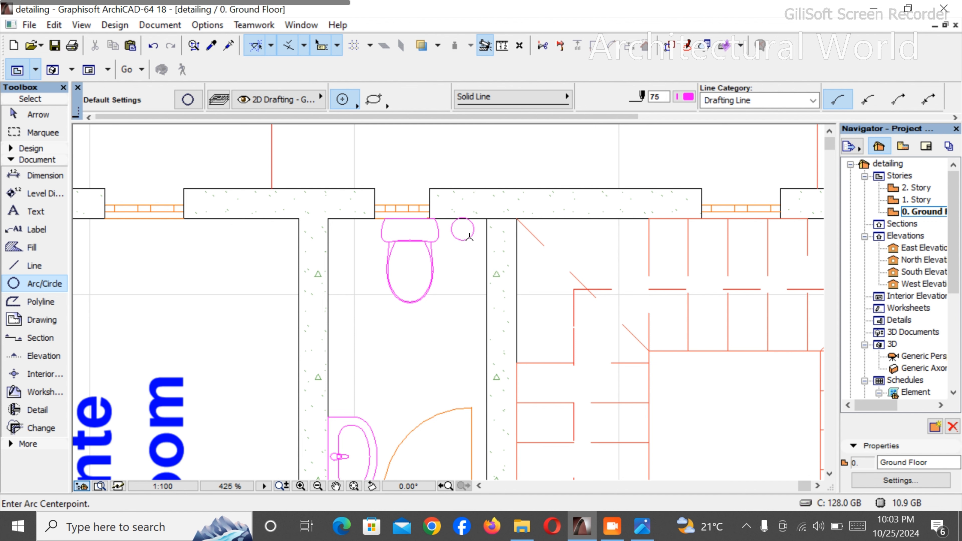
- Move the circle about 2 in toward the stair-side wall and 3 in away from the window wall
left_click(469, 237, "shift")
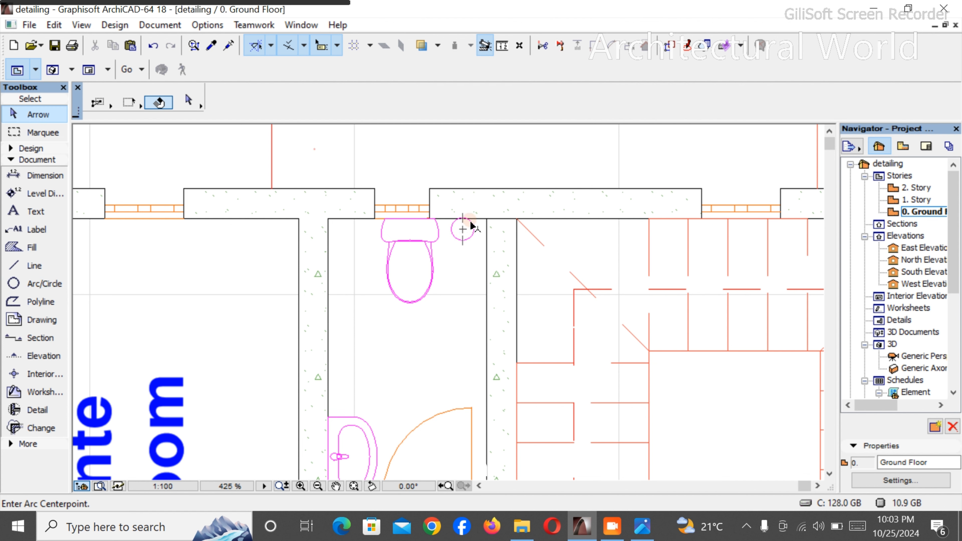
key("ctrl+d")
left_click(469, 239)
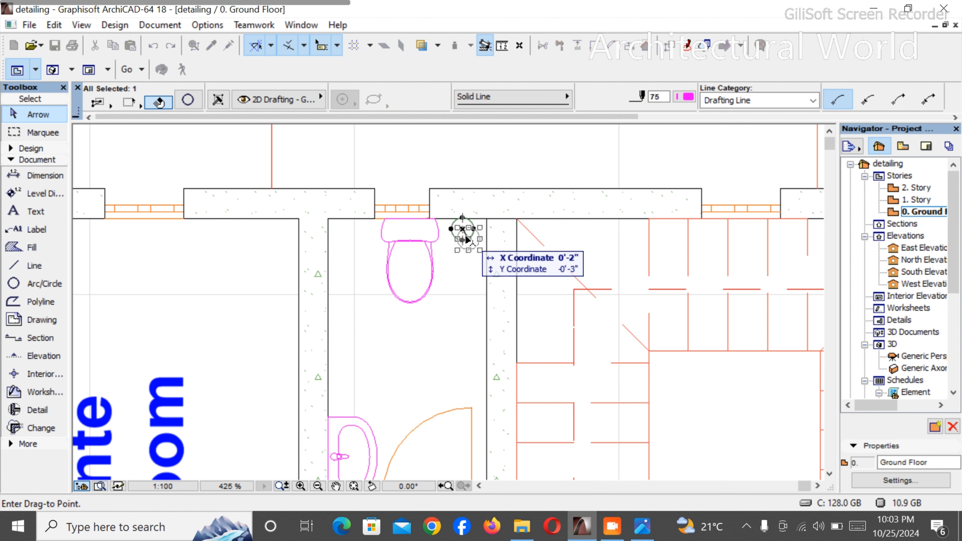
left_click(468, 239)
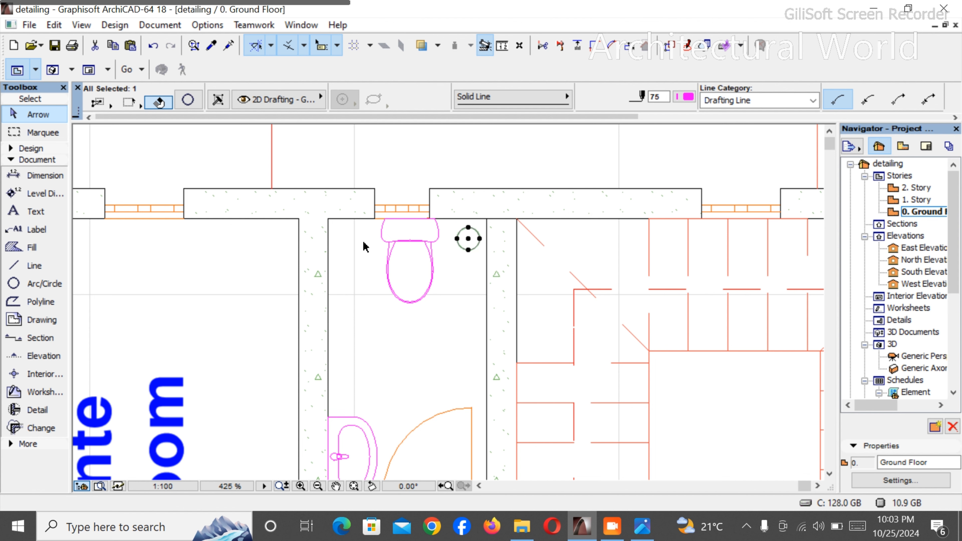
key("Escape")
- Move the circle horizontally to the other side of the WC, between the WC and the Ante Room wall
scroll(499, 226, "down", 3)
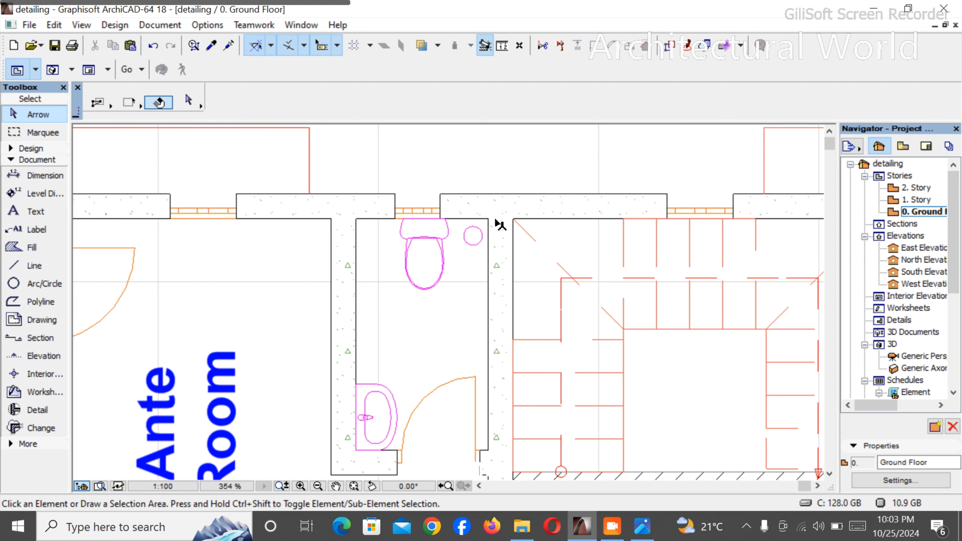
scroll(499, 220, "up", 3)
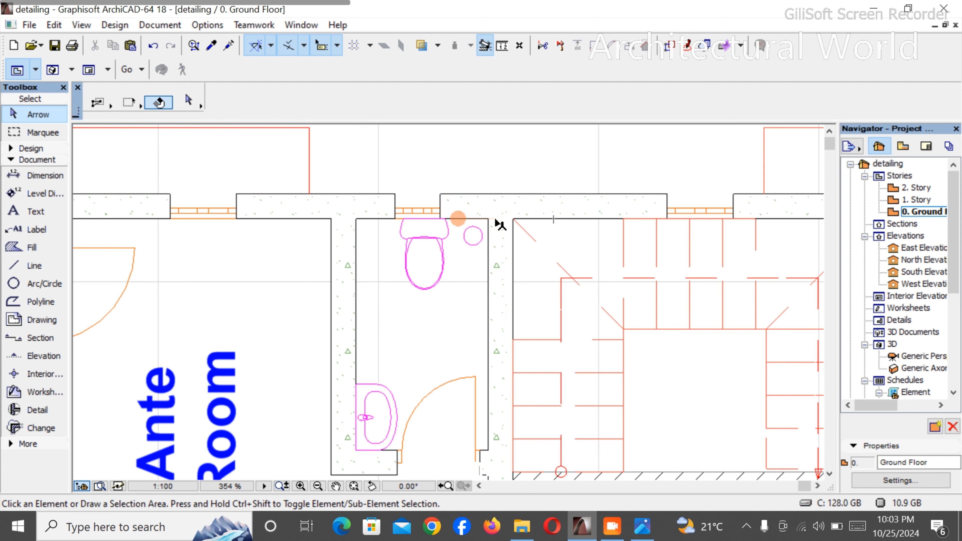
left_click(480, 243)
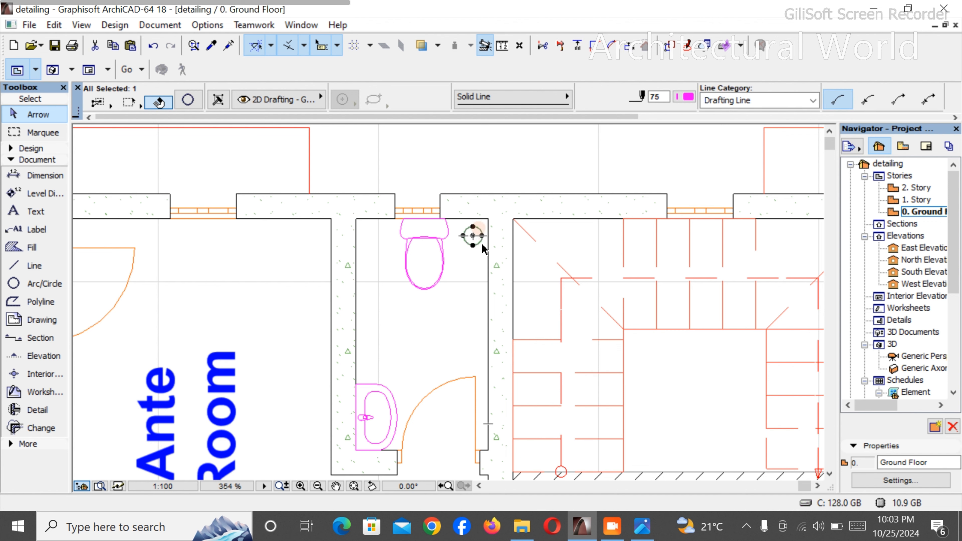
key("ctrl+d")
left_click(473, 236)
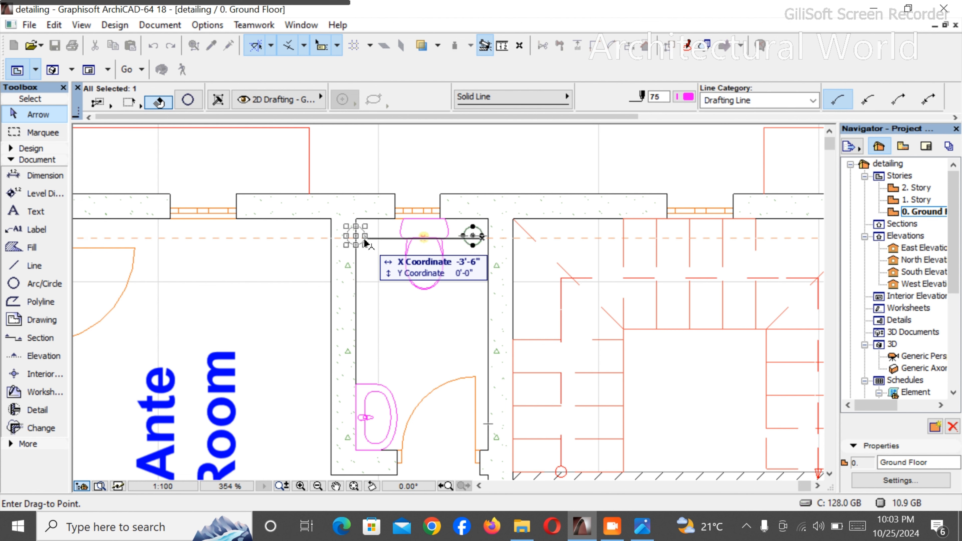
left_click(379, 234)
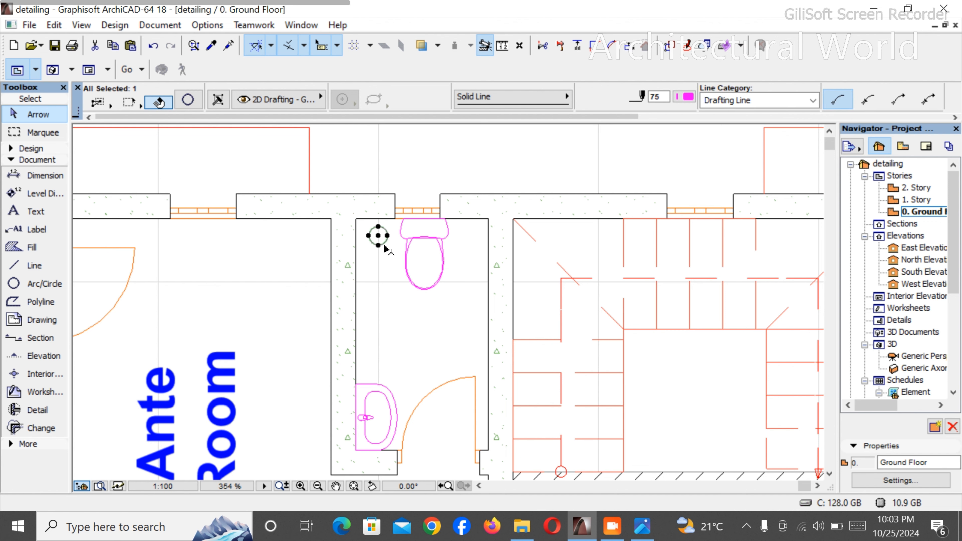
- Copy the circle, WC and basin together from the w/c room into the Toilet, centring the WC's back edge under the window
scroll(383, 231, "down", 8)
scroll(481, 338, "up", 4)
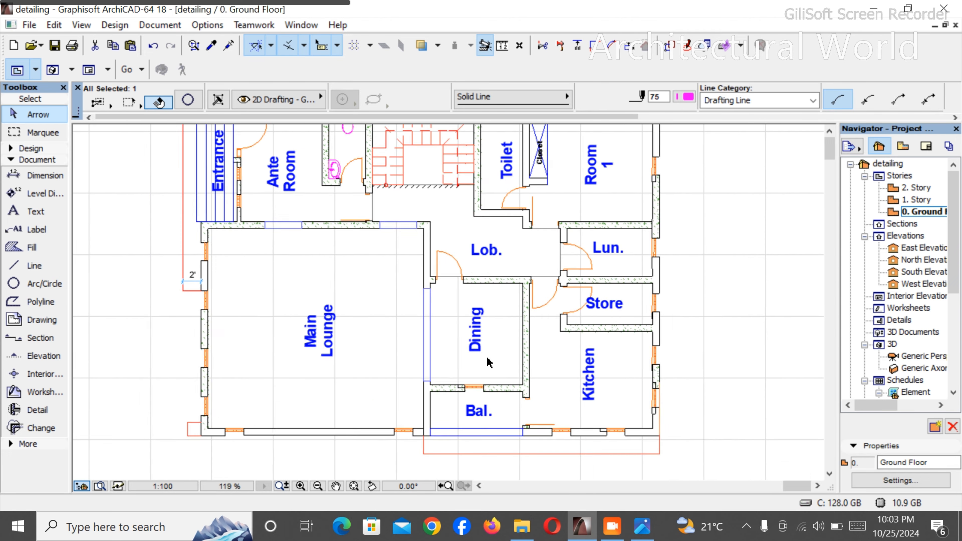
scroll(490, 366, "down", 3)
scroll(563, 344, "up", 4)
scroll(561, 340, "down", 3)
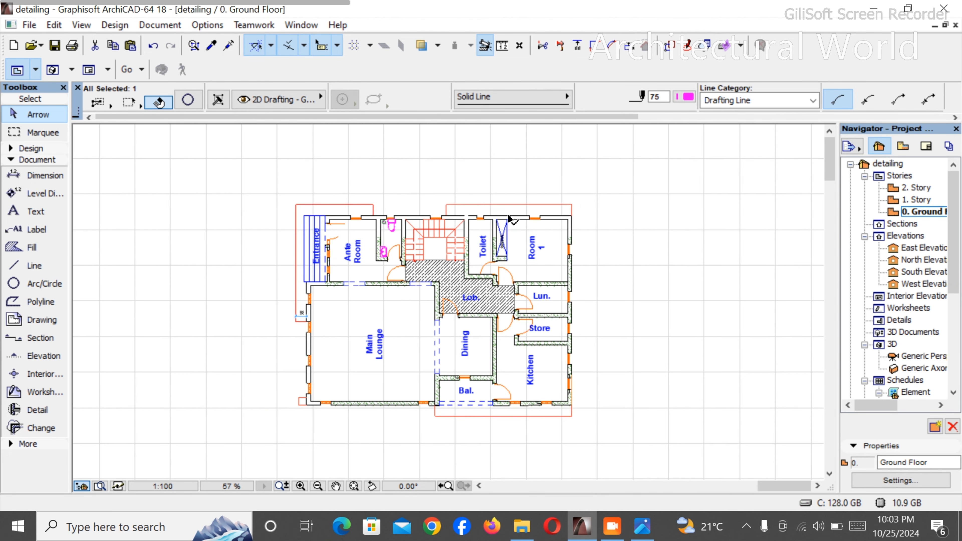
scroll(484, 200, "up", 3)
scroll(203, 221, "up", 4)
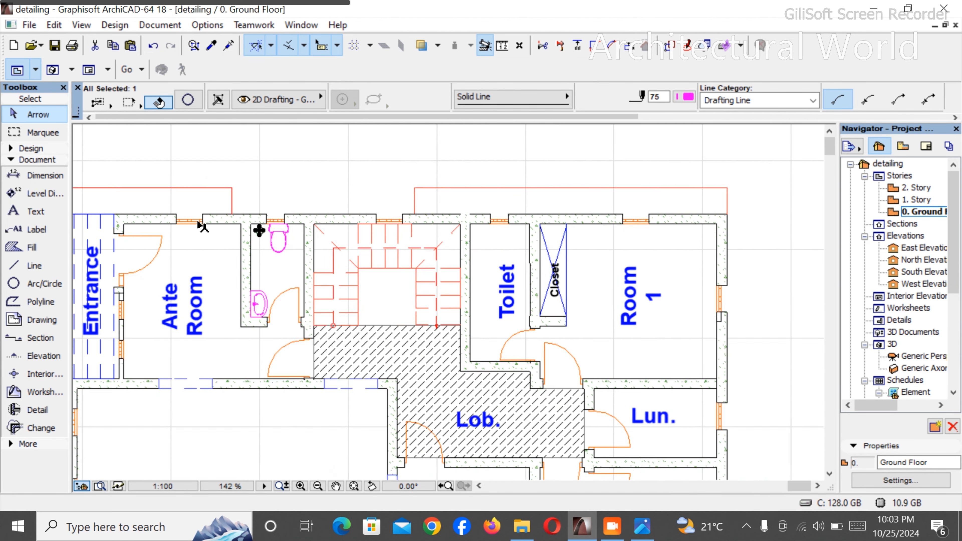
left_click(367, 243, "shift")
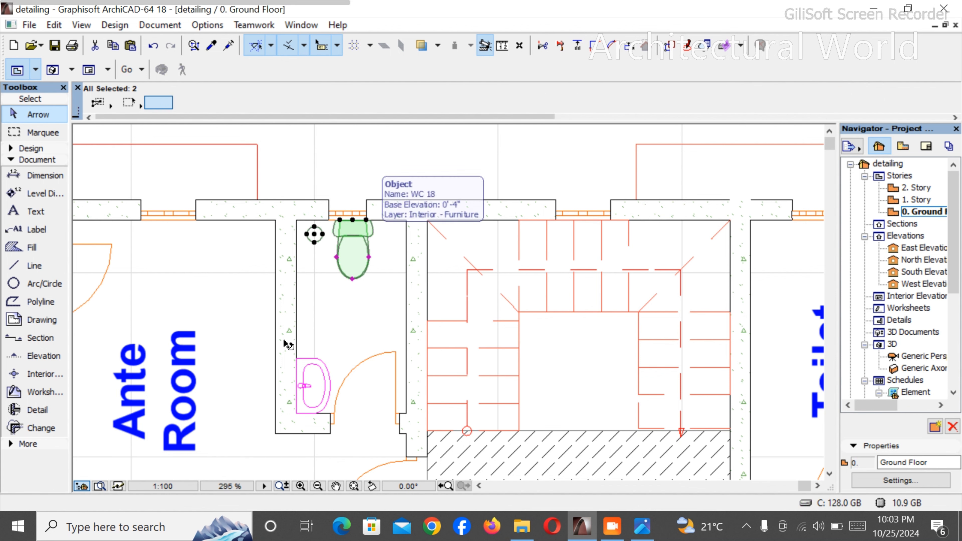
left_click(321, 373, "shift")
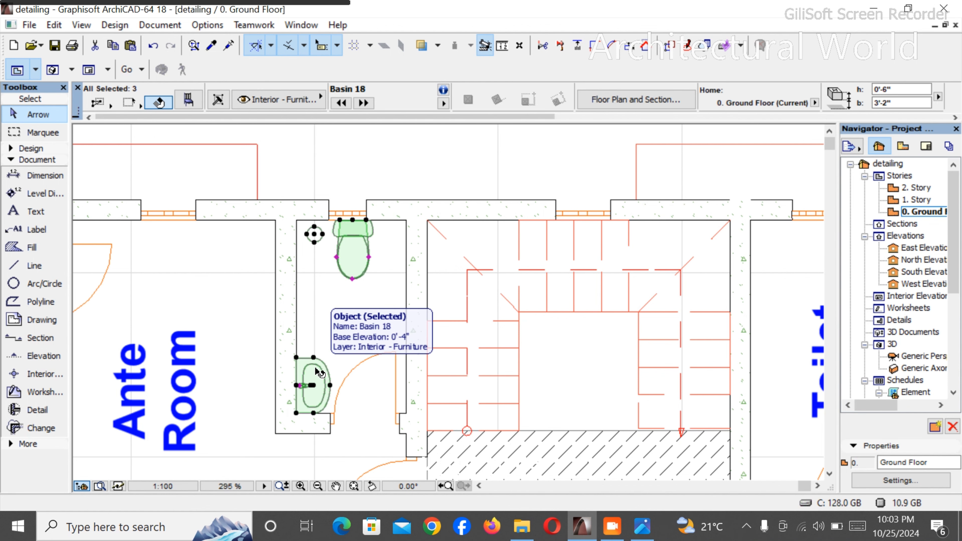
key("ctrl+alt+d")
left_click(353, 220)
scroll(353, 222, "down", 4)
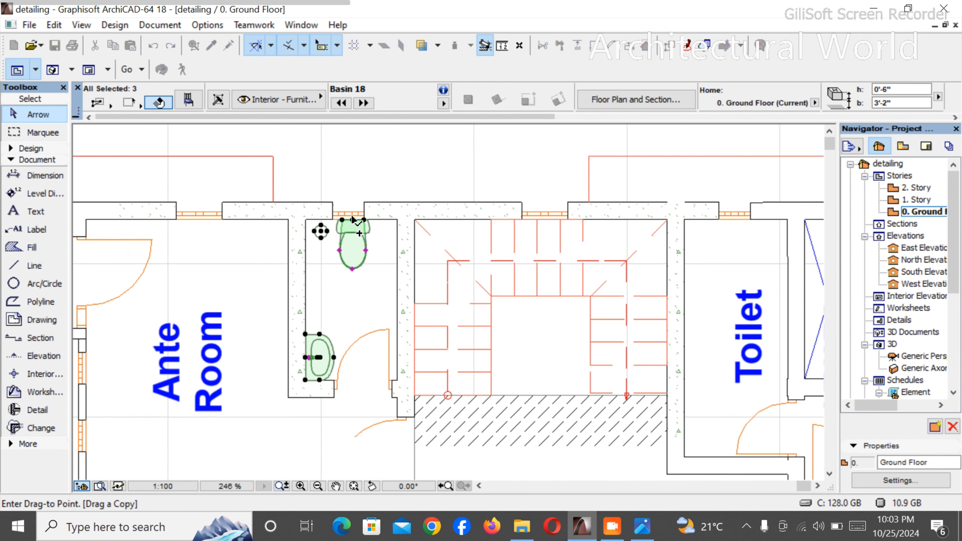
scroll(588, 222, "up", 5)
scroll(583, 224, "up", 2)
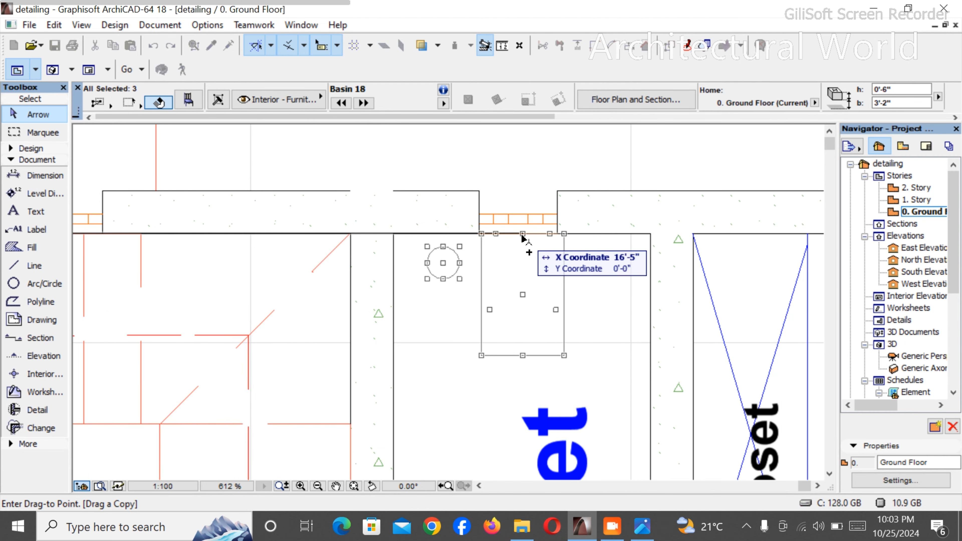
left_click(521, 236)
scroll(520, 228, "down", 4)
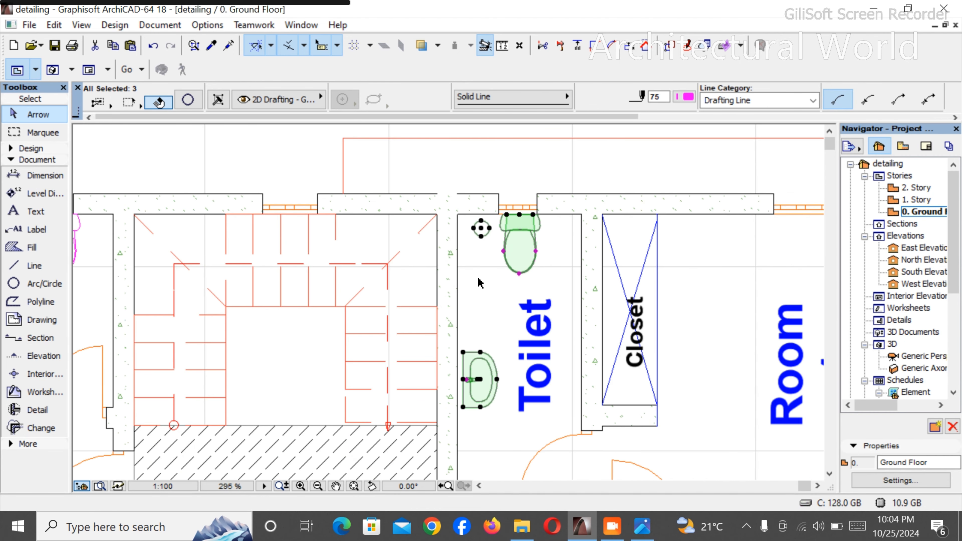
left_click(481, 281)
- Delete the "Toilet" room label
scroll(520, 340, "down", 3)
scroll(532, 343, "up", 2)
scroll(531, 343, "up", 1)
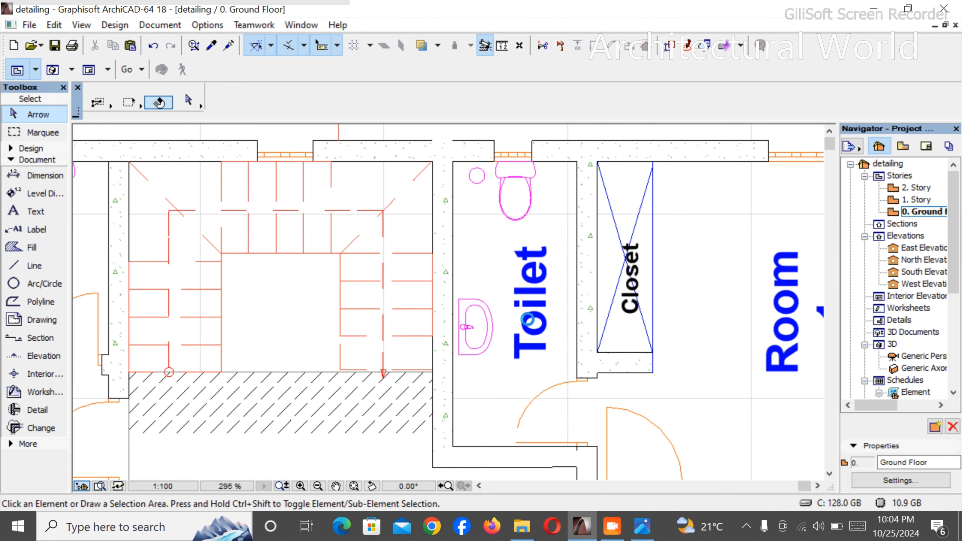
left_click(532, 326)
key("Delete")
scroll(554, 209, "down", 2)
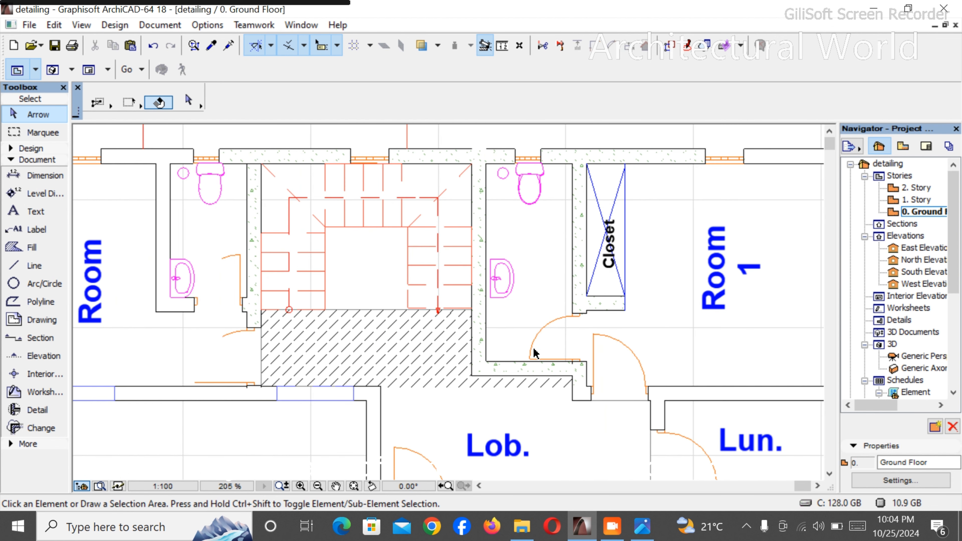
- Rotate the copied basin 90° counterclockwise so its back faces the lobby-side wall
scroll(534, 355, "up", 3)
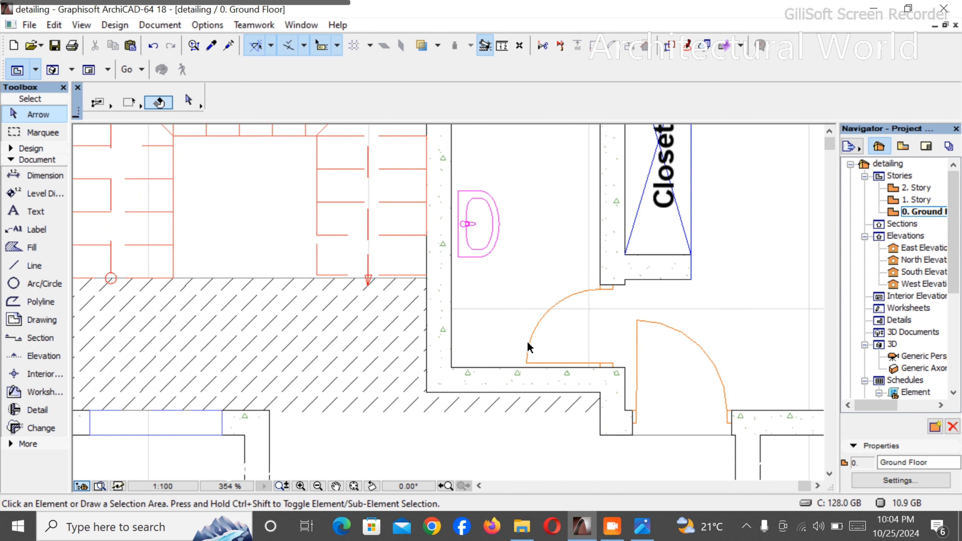
left_click(461, 251)
key("ctrl+e")
left_click(465, 253)
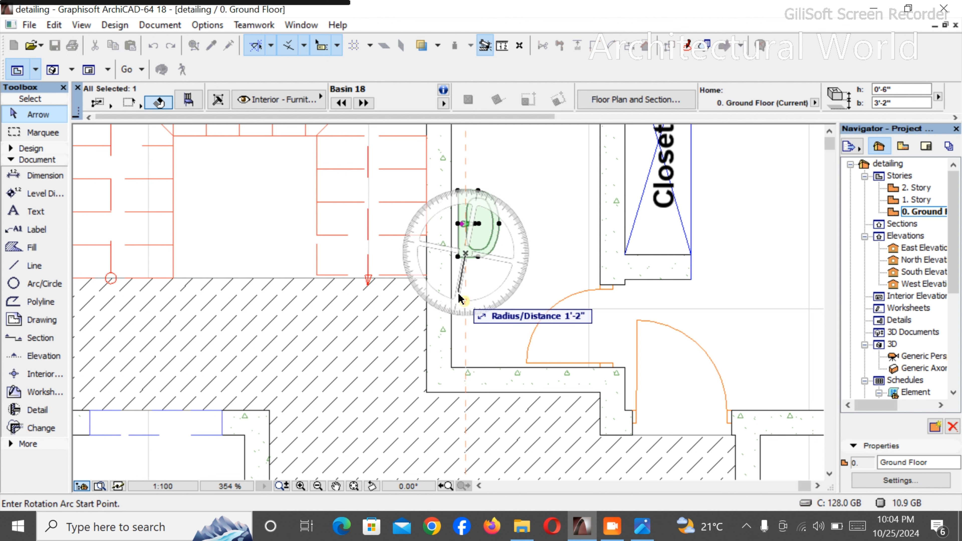
left_click(466, 327)
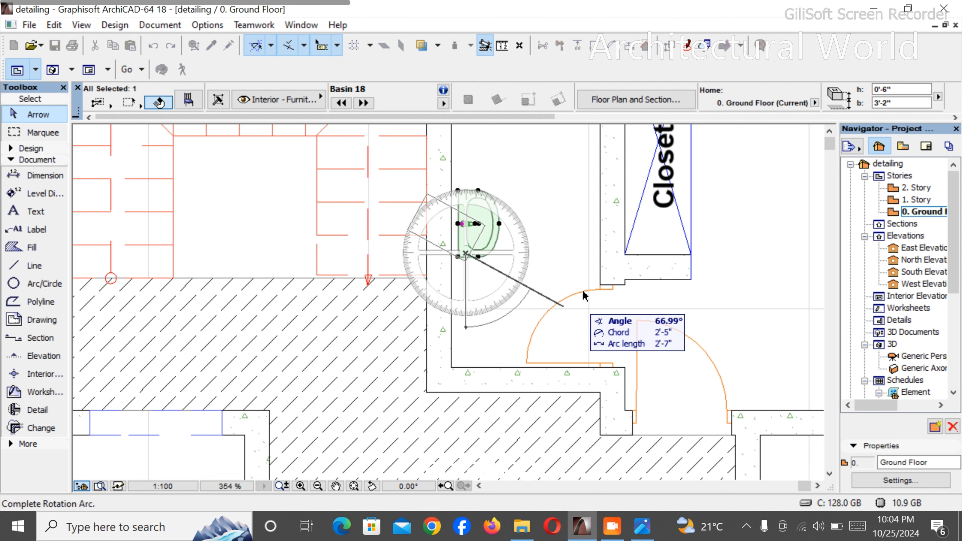
left_click(596, 258)
- Move the rotated basin into the toilet's inner corner beside the door, with its back against the lobby-side wall
key("ctrl+d")
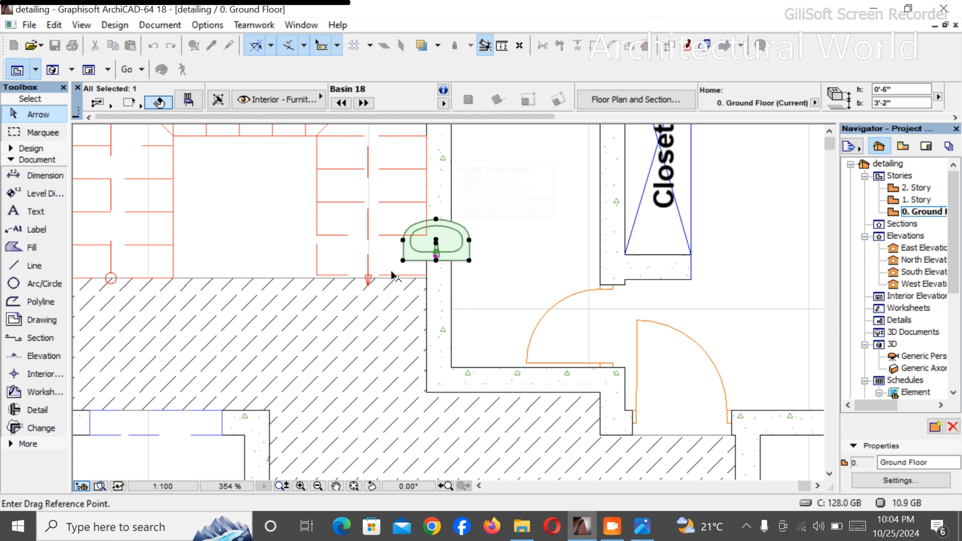
left_click(436, 260)
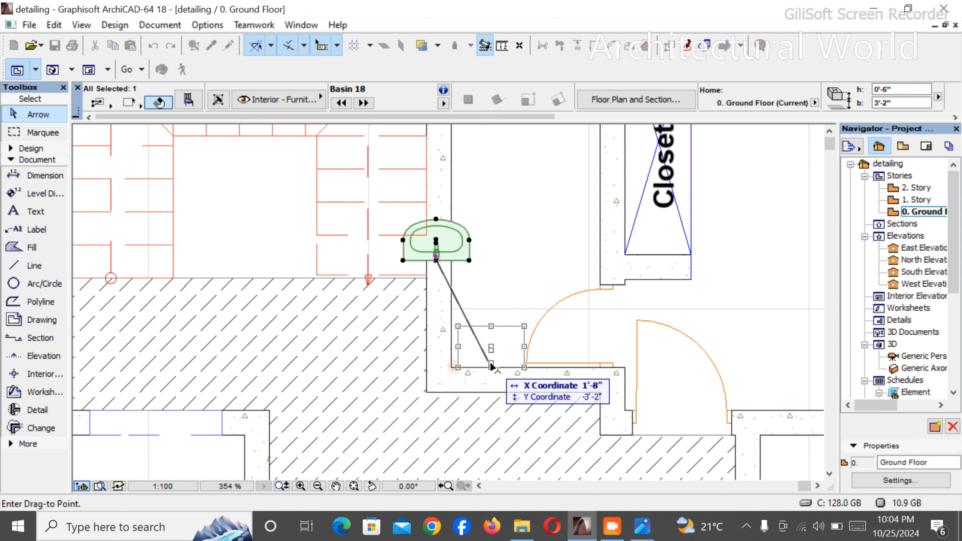
left_click(485, 364)
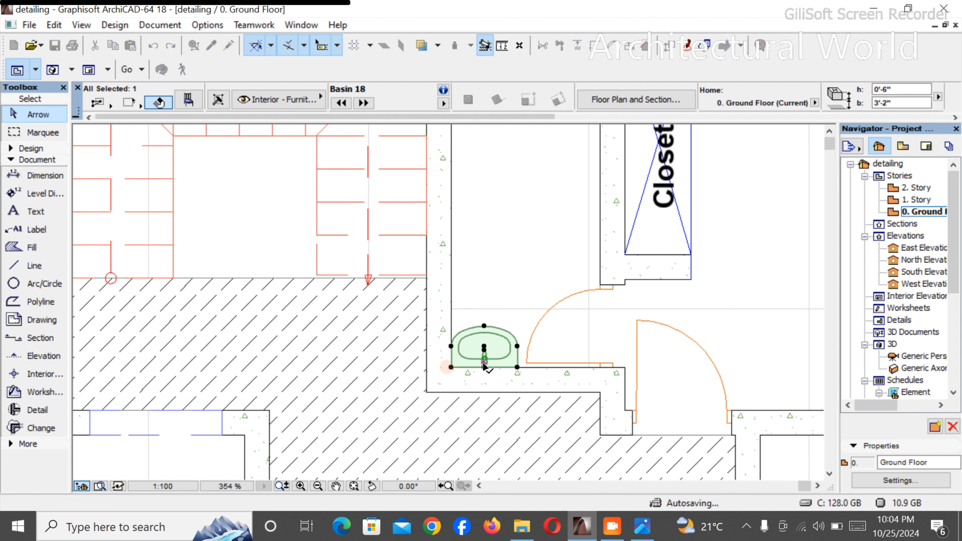
scroll(485, 343, "down", 2)
scroll(482, 338, "down", 1)
scroll(494, 343, "up", 6)
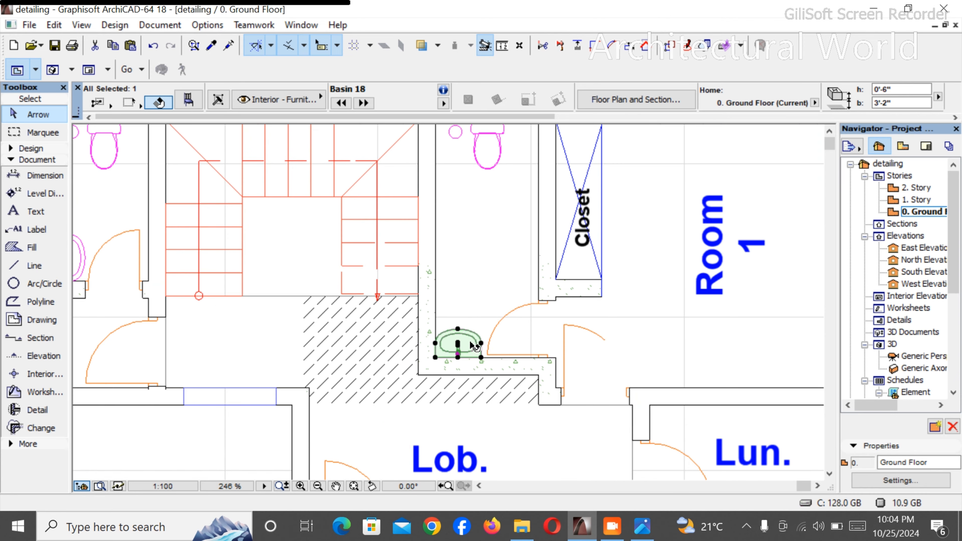
scroll(431, 335, "down", 6)
left_click(498, 227)
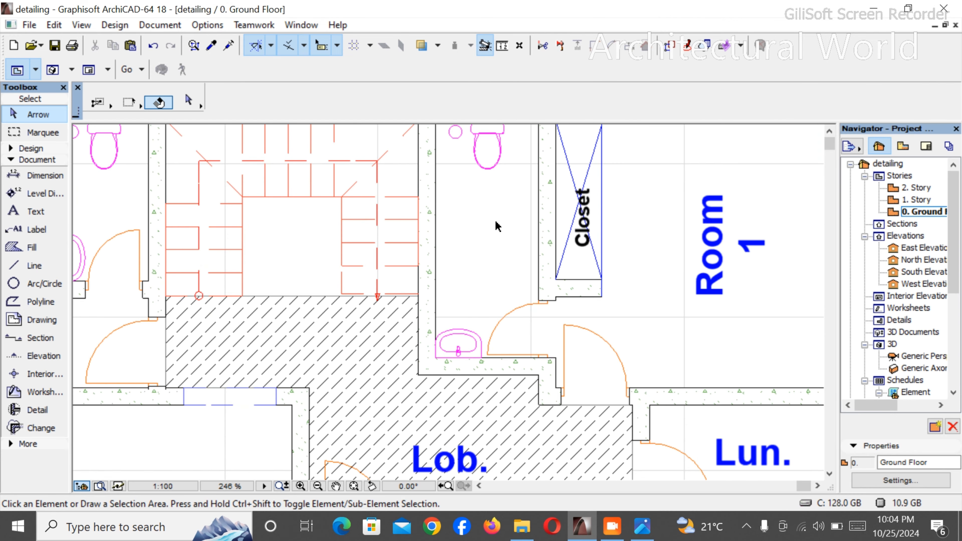
- Place a Wall Mounted Tap 18 from the Taps, Fountains 18 plumbing fixtures at the Room 1 toilet's stair-side wall
scroll(476, 254, "down", 3)
scroll(475, 251, "up", 6)
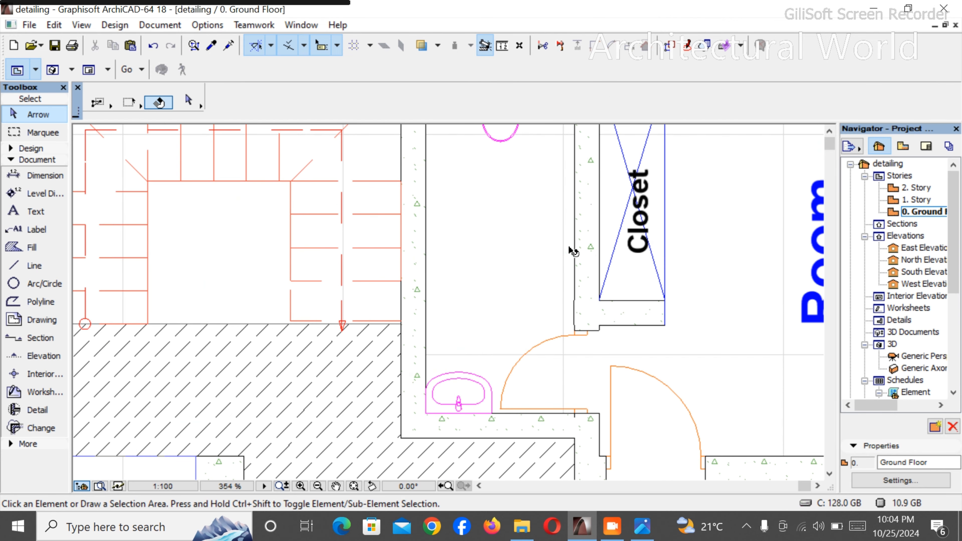
scroll(474, 310, "down", 3)
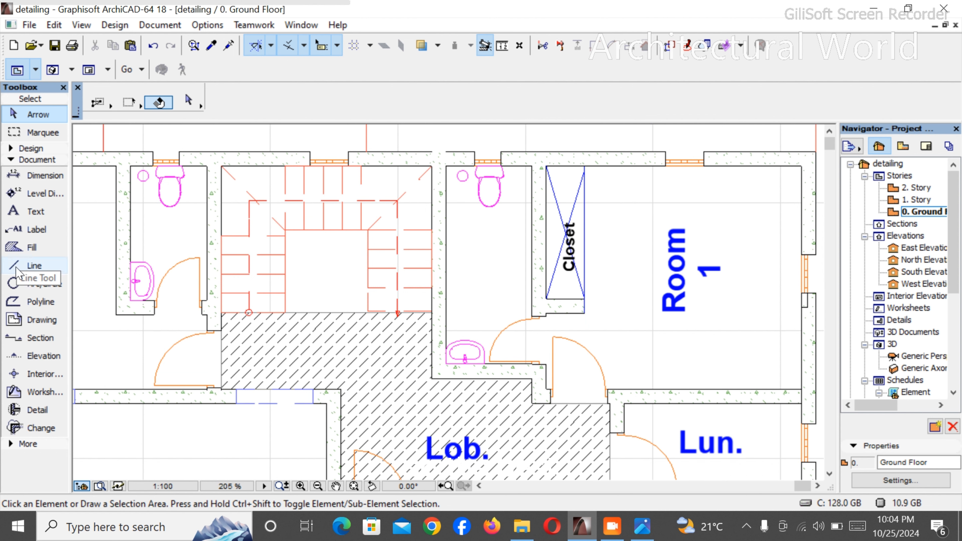
left_click(30, 148)
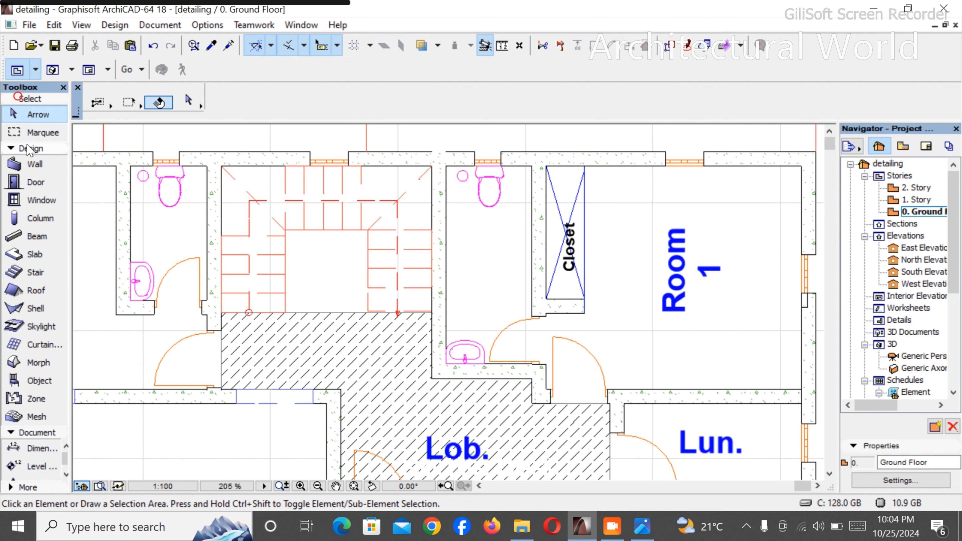
left_click(40, 381)
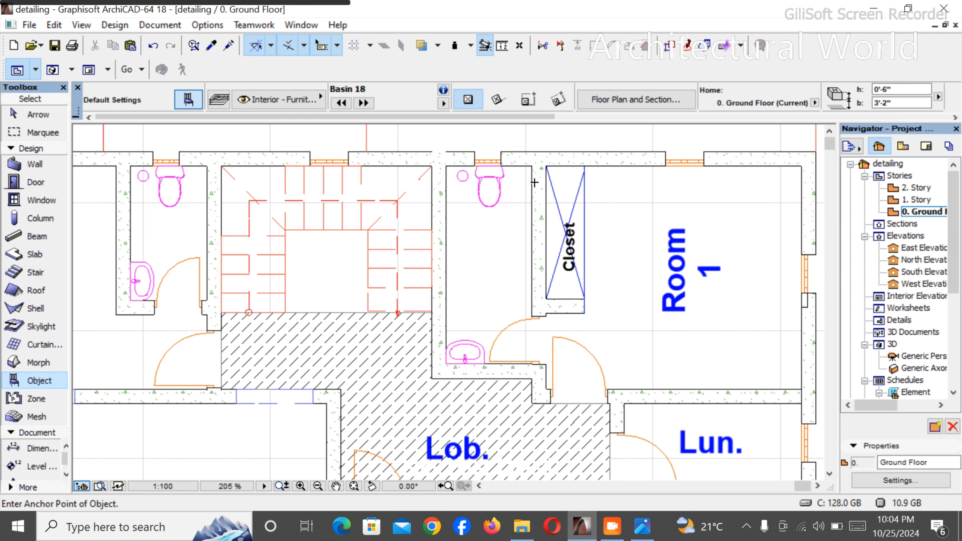
key("ctrl+t")
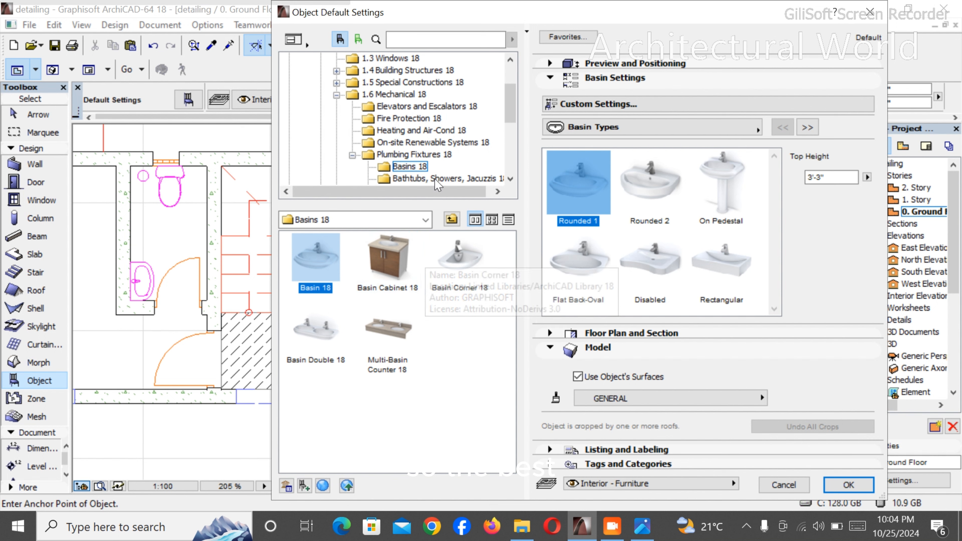
scroll(427, 156, "down", 2)
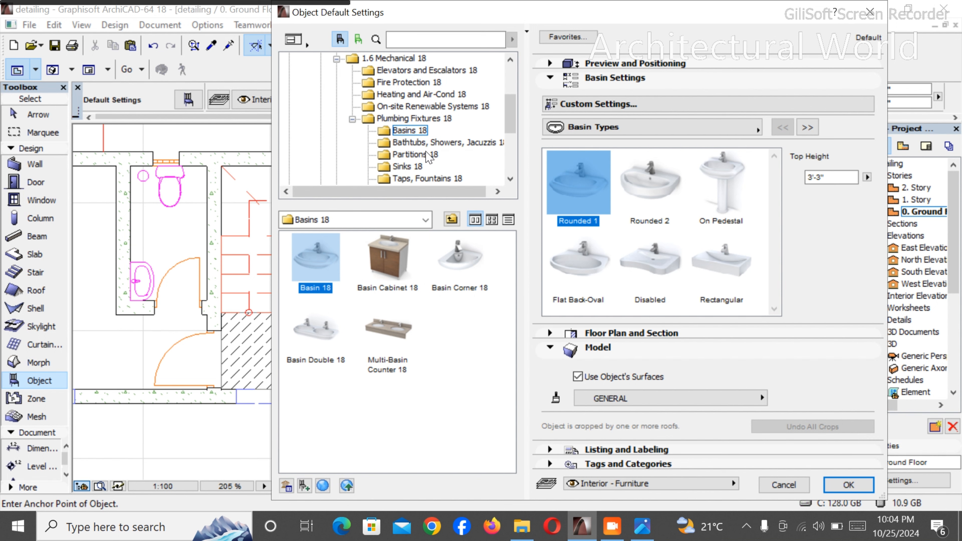
left_click(451, 155)
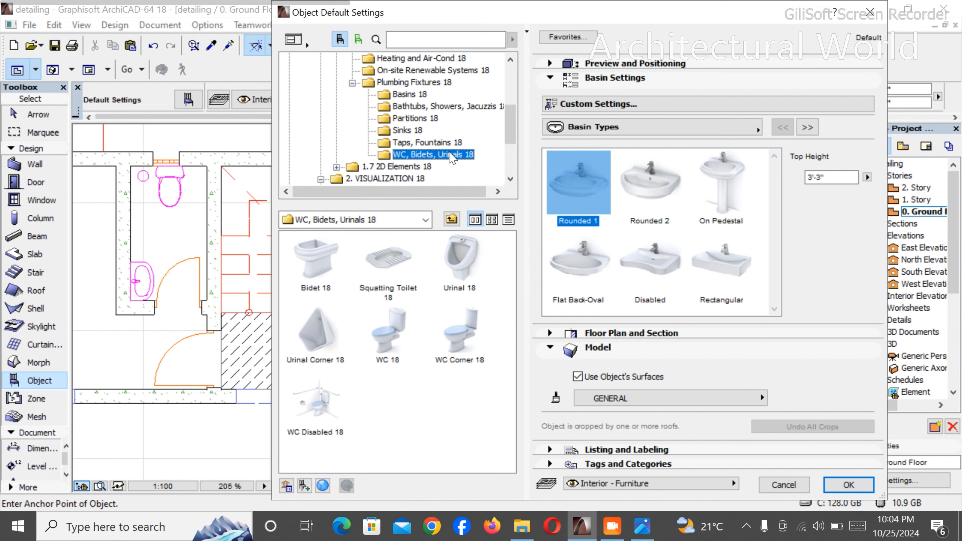
left_click(454, 143)
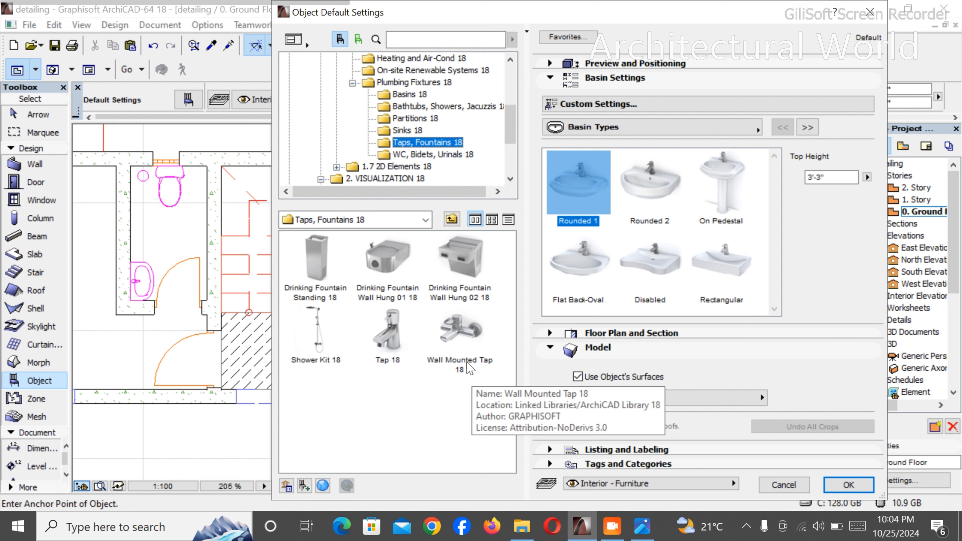
left_click(466, 334)
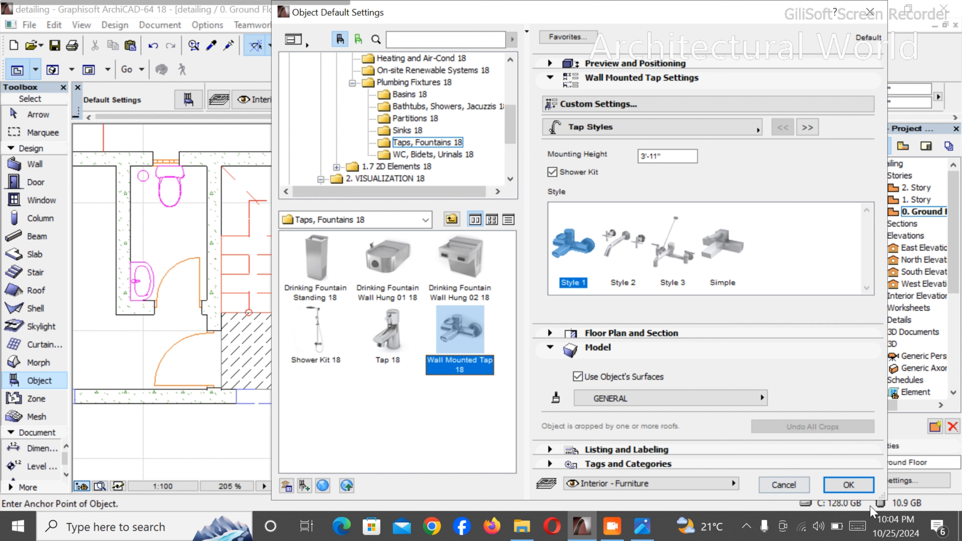
left_click(860, 486)
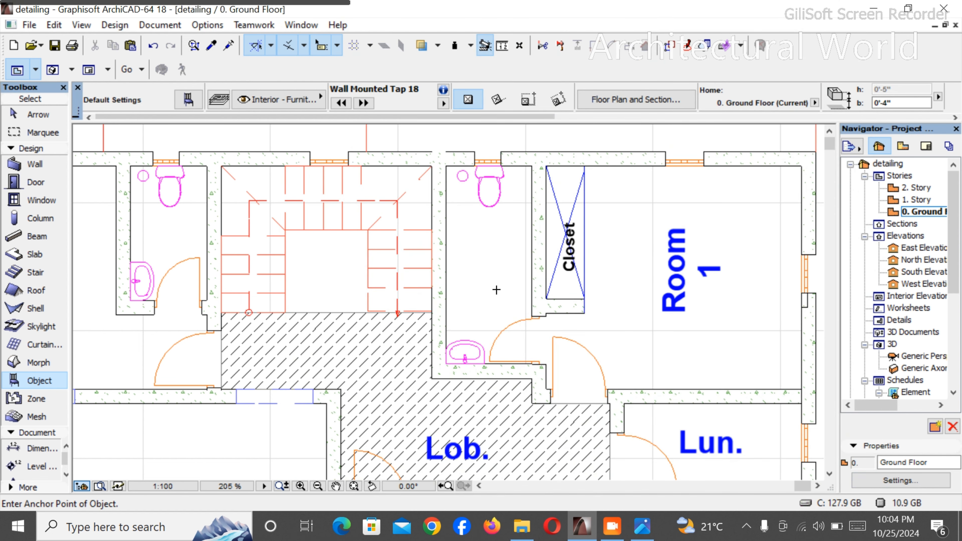
left_click(453, 269)
key("Escape")
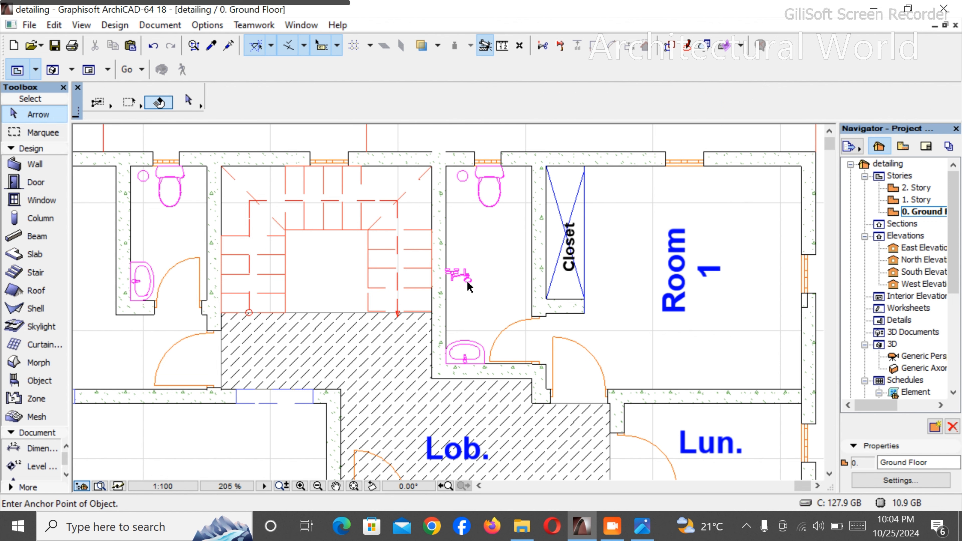
- Rotate the wall-mounted tap 90° counterclockwise so its back faces the stair-side wall
left_click(469, 286)
left_click(470, 276)
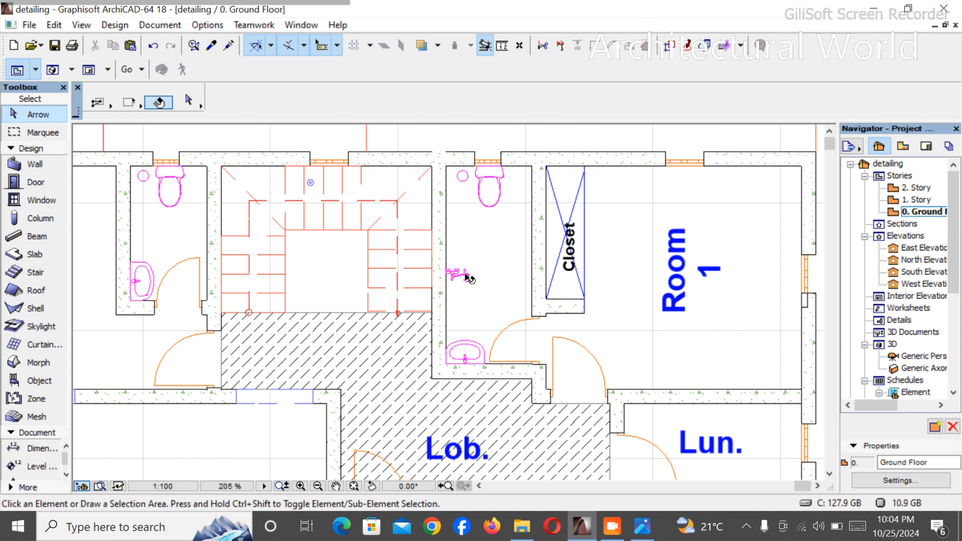
scroll(465, 279, "up", 7)
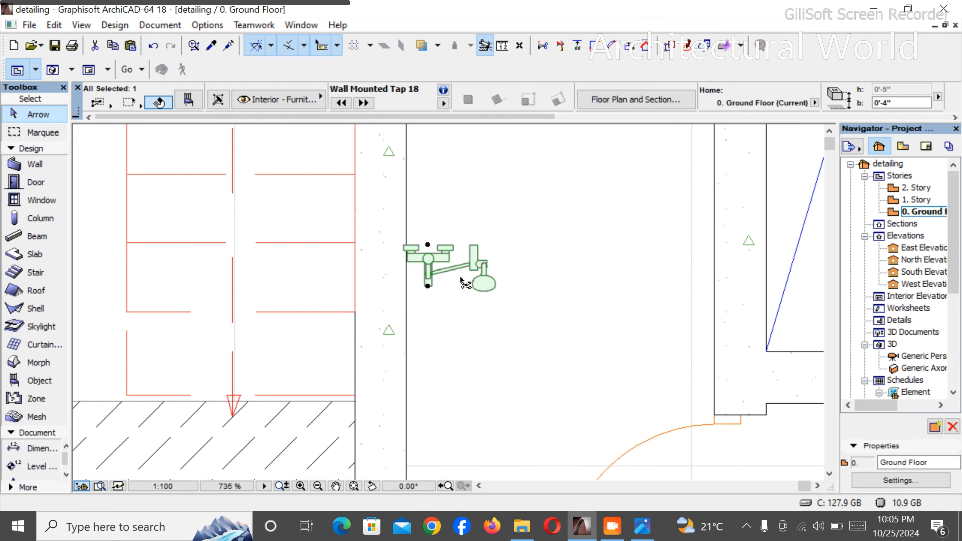
key("ctrl+e")
left_click(475, 272)
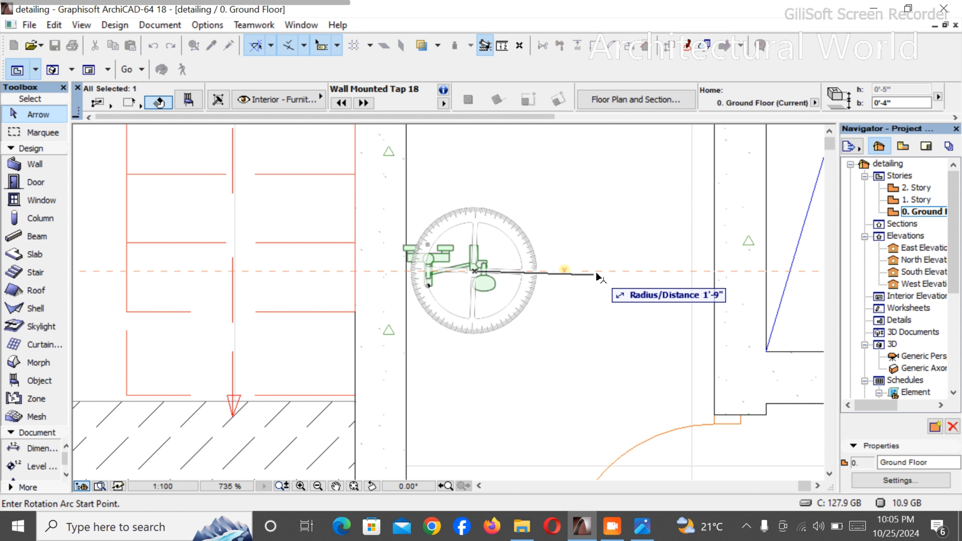
left_click(598, 271)
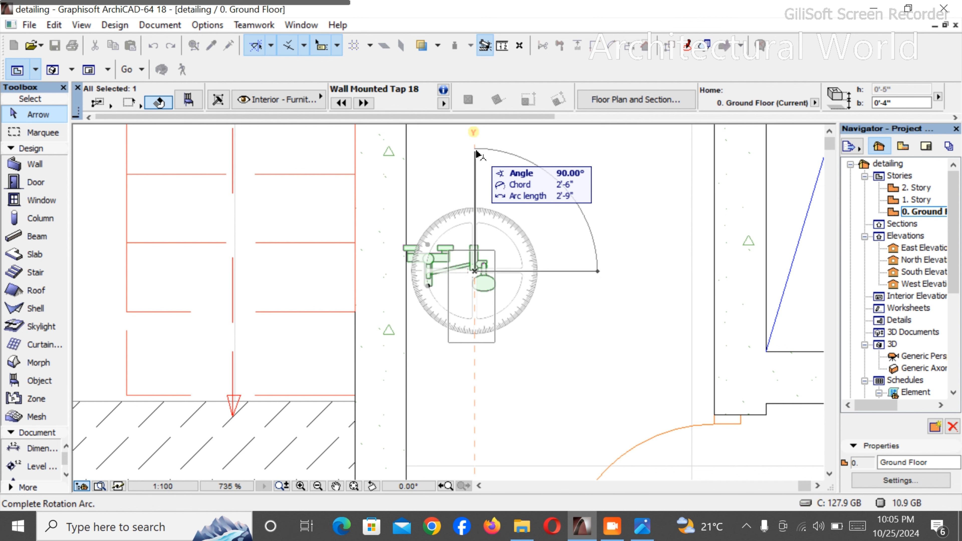
left_click(477, 153)
- Move the rotated tap so its back edge sits on the inner face of the stair-side wall
scroll(470, 232, "down", 3)
key("ctrl+d")
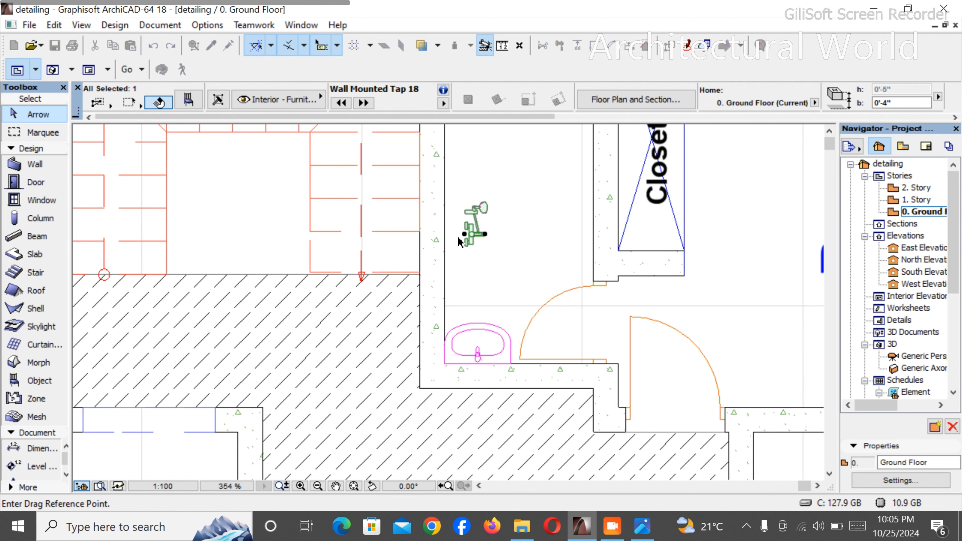
left_click(466, 234)
left_click(446, 234)
scroll(459, 212, "down", 5)
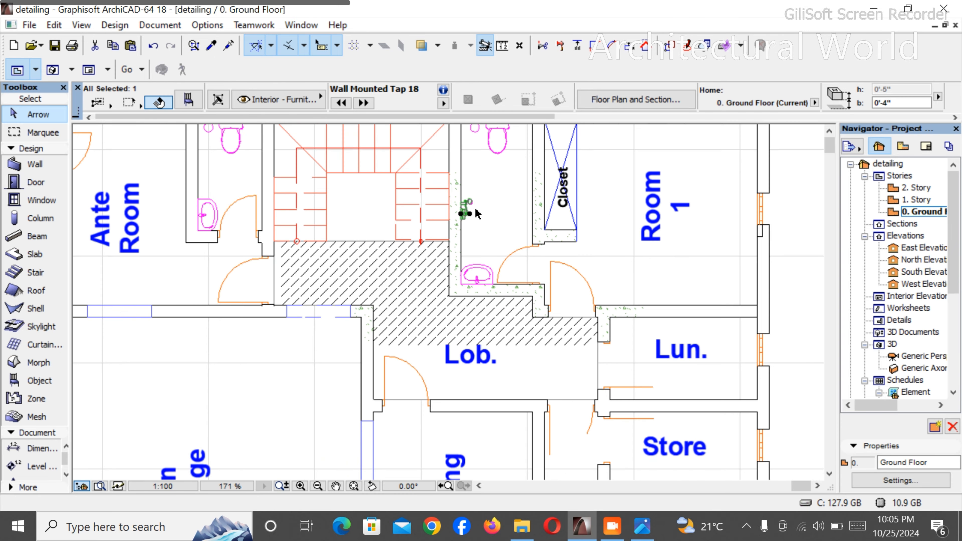
- Shift the tap slightly along the stair-side wall towards the WC and deselect it
scroll(472, 186, "up", 4)
key("ctrl+d")
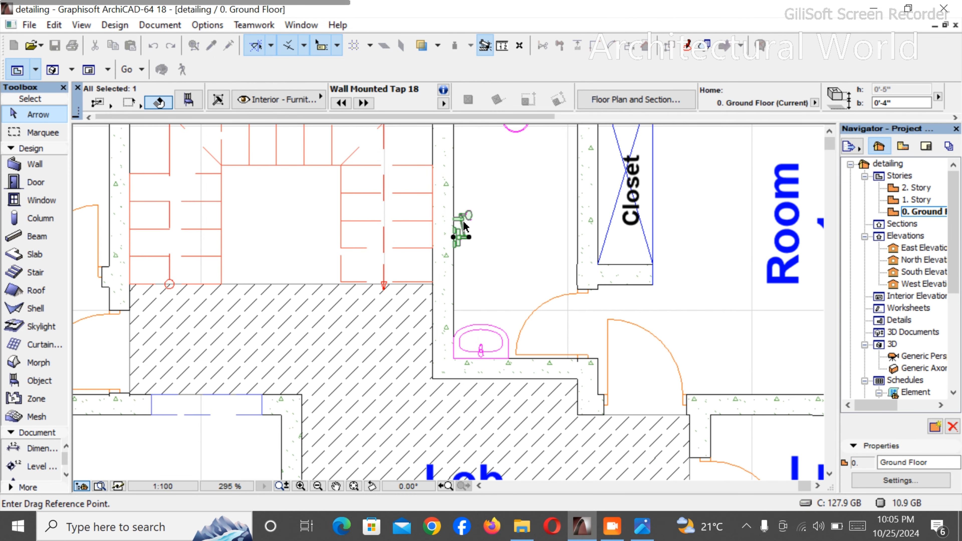
left_click(469, 237)
left_click(465, 210)
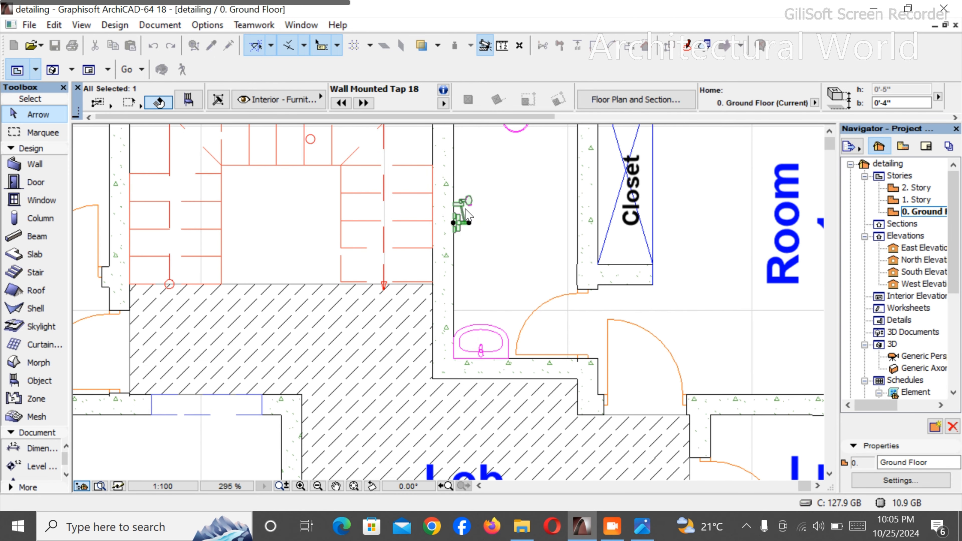
left_click(496, 221)
- Inspect the fixtures in both toilets and the remaining ground floor rooms around the lobby, Lun. and Store
scroll(505, 236, "down", 3)
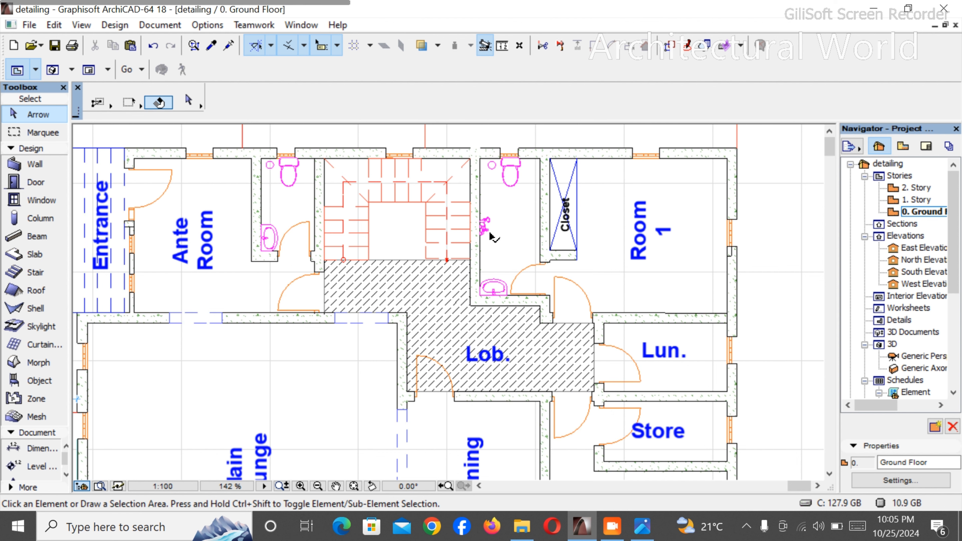
scroll(546, 242, "up", 4)
scroll(527, 258, "down", 2)
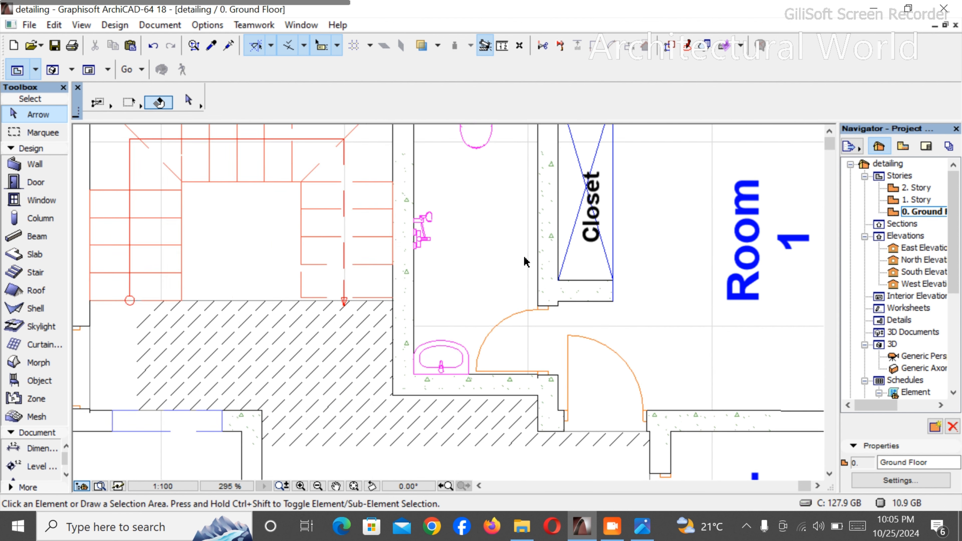
scroll(535, 243, "up", 3)
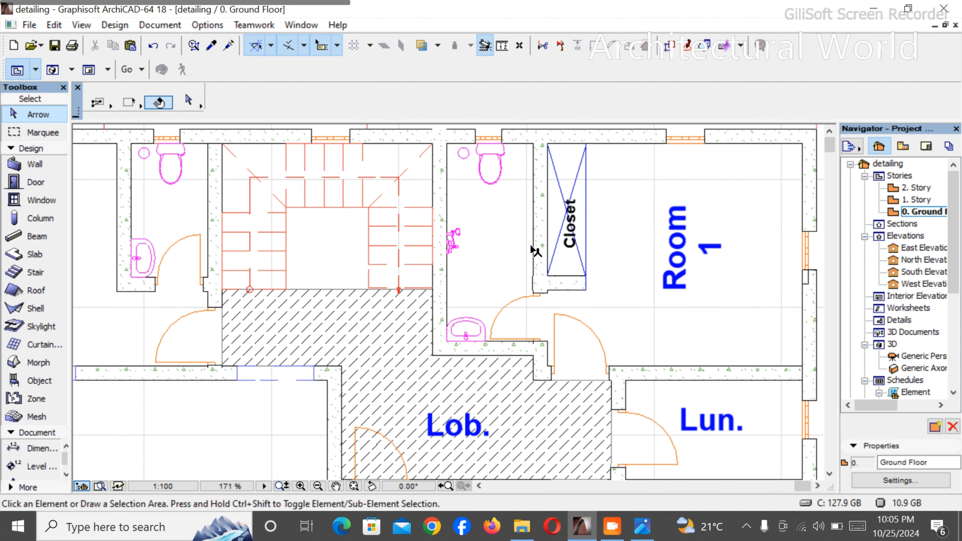
scroll(477, 337, "down", 2)
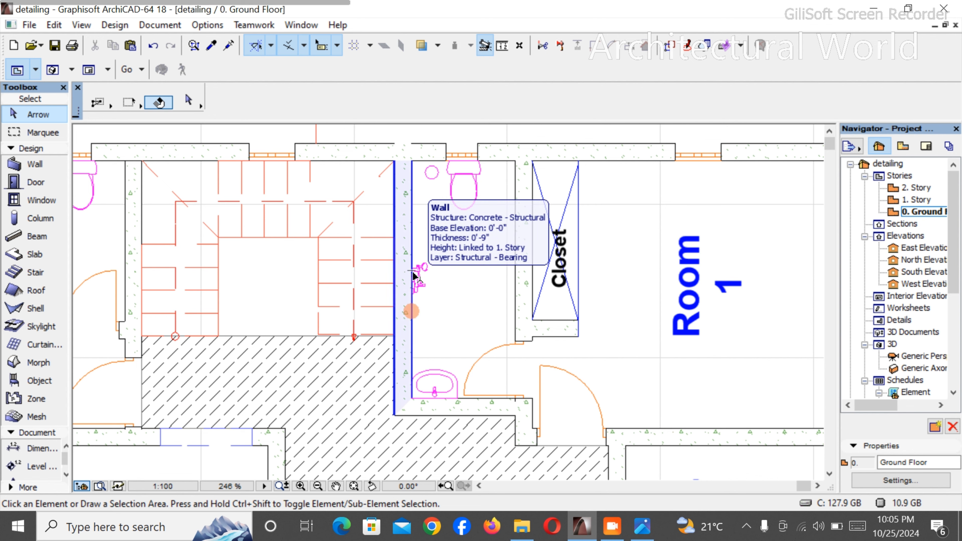
scroll(414, 282, "down", 1)
scroll(437, 241, "down", 7)
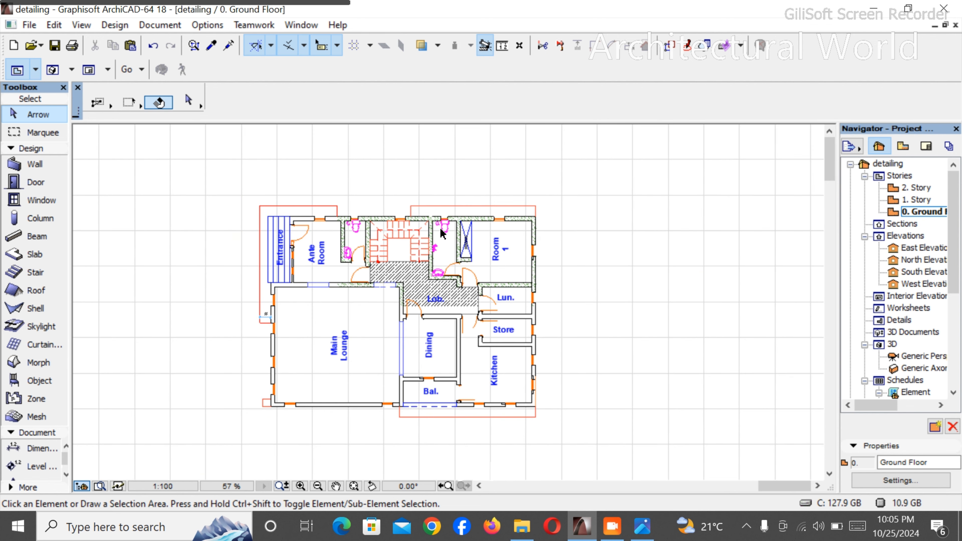
scroll(424, 283, "up", 5)
scroll(543, 298, "down", 4)
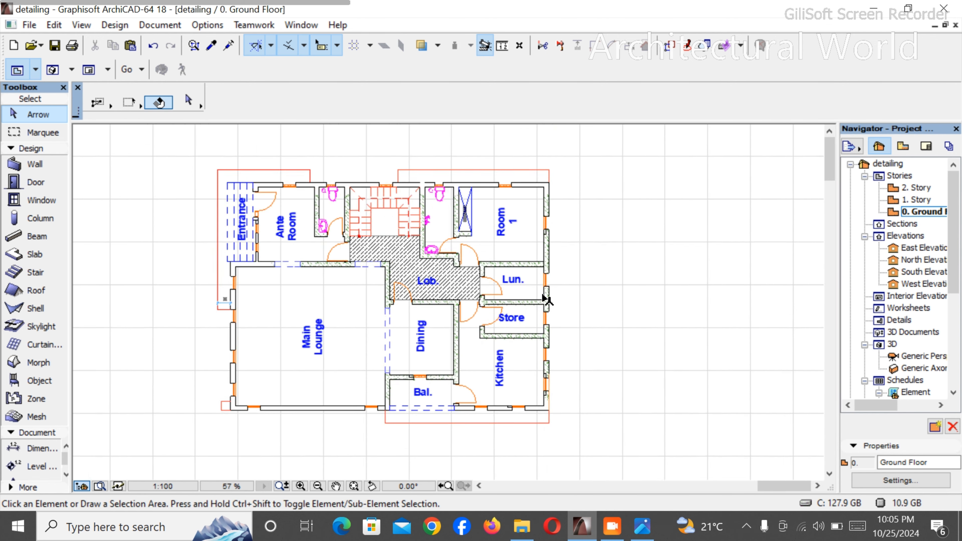
scroll(546, 292, "up", 4)
scroll(547, 290, "up", 5)
scroll(549, 280, "down", 8)
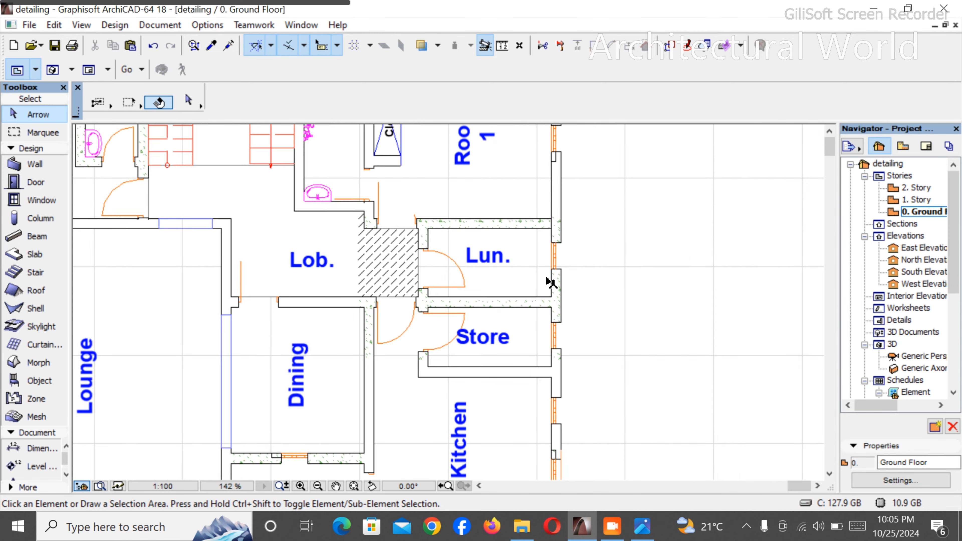
scroll(556, 243, "up", 5)
scroll(512, 312, "down", 5)
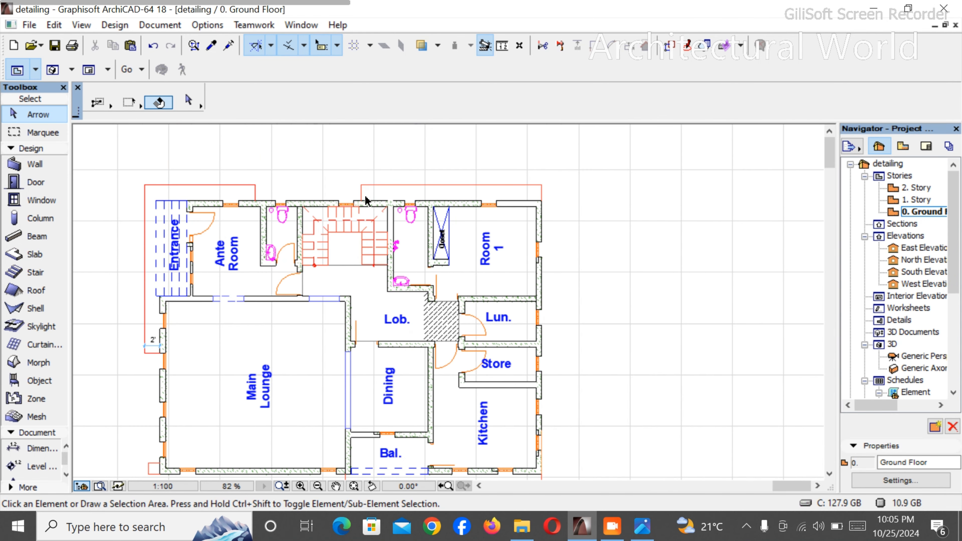
- Copy the circle from the Room 1 toilet into the Lun. room, near the Store-side and exterior wall corner, and delete the "Lun." label
scroll(394, 208, "up", 7)
left_click(416, 216)
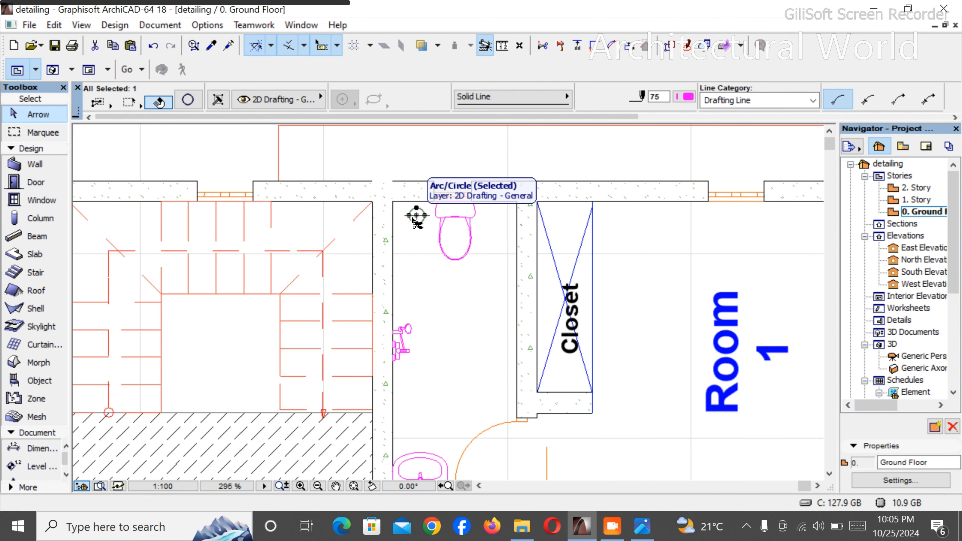
key("ctrl+shift+d")
left_click(416, 215)
scroll(414, 216, "down", 5)
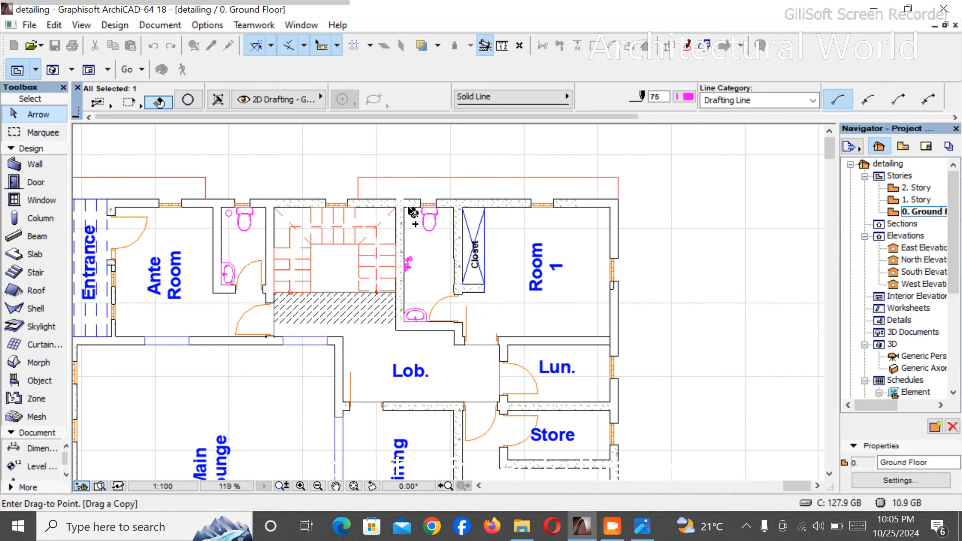
scroll(591, 401, "up", 7)
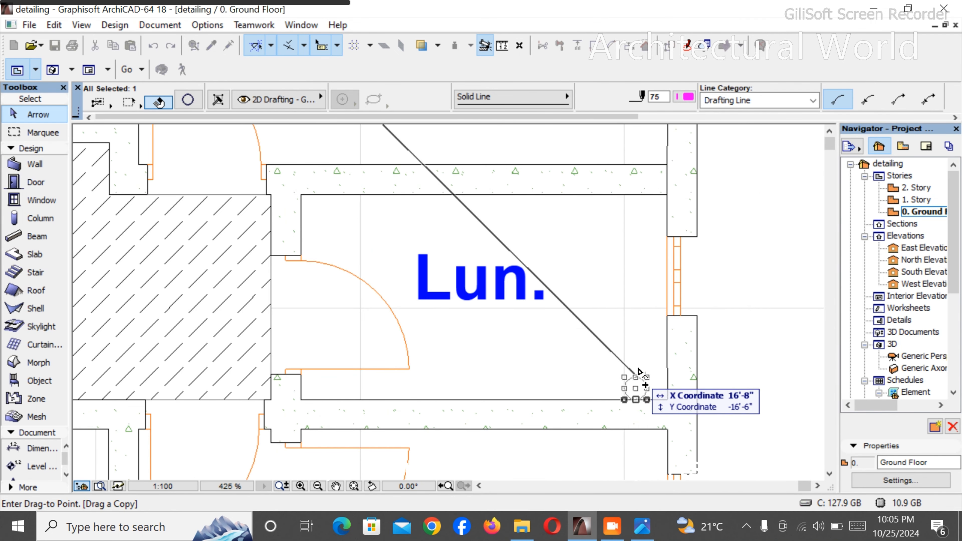
left_click(640, 376)
left_click(621, 318)
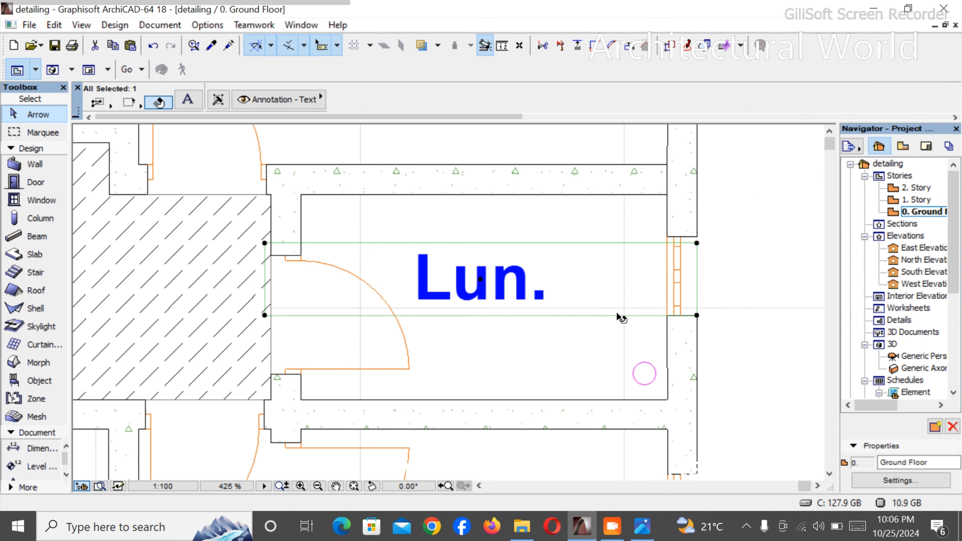
key("Delete")
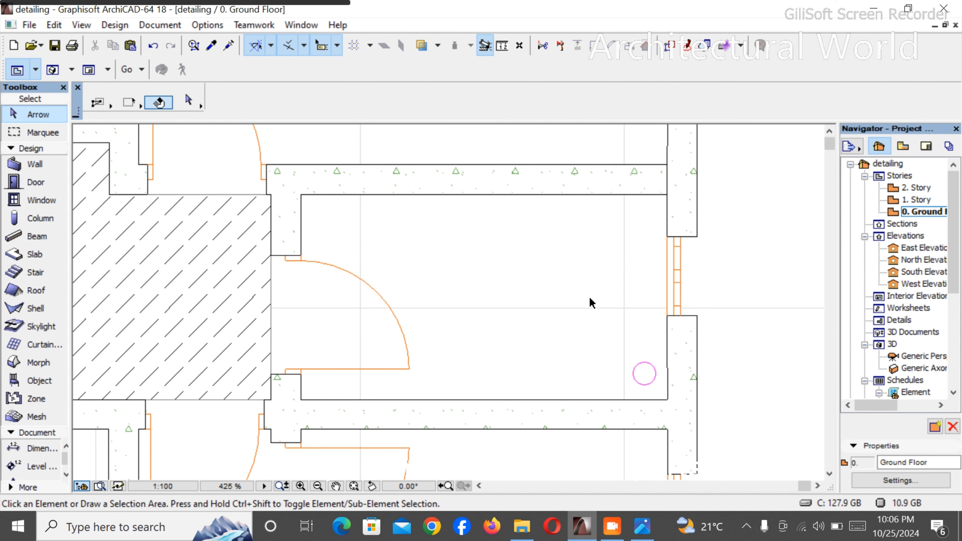
- Set up the Line tool with the magenta pen 75 for drawing in the kitchen
scroll(590, 299, "down", 11)
scroll(563, 415, "up", 3)
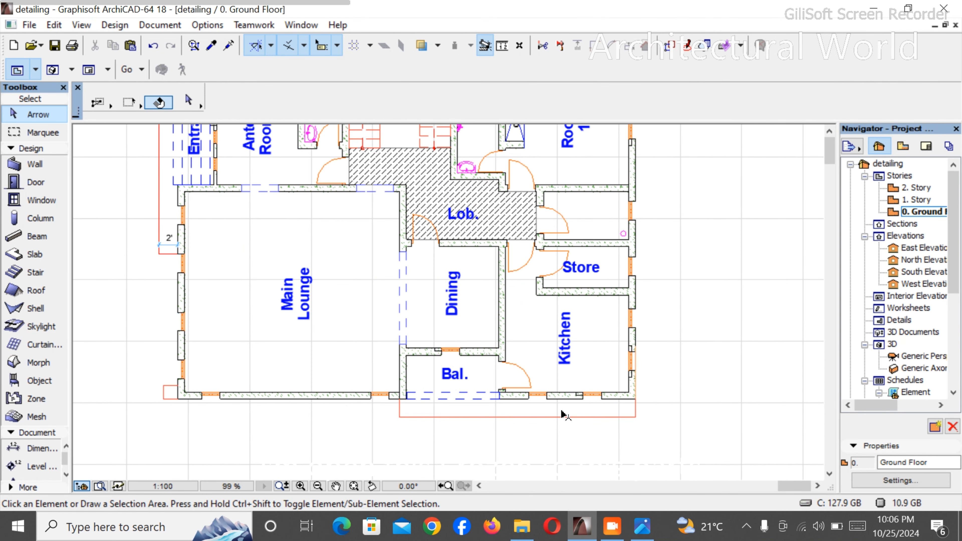
scroll(714, 417, "up", 5)
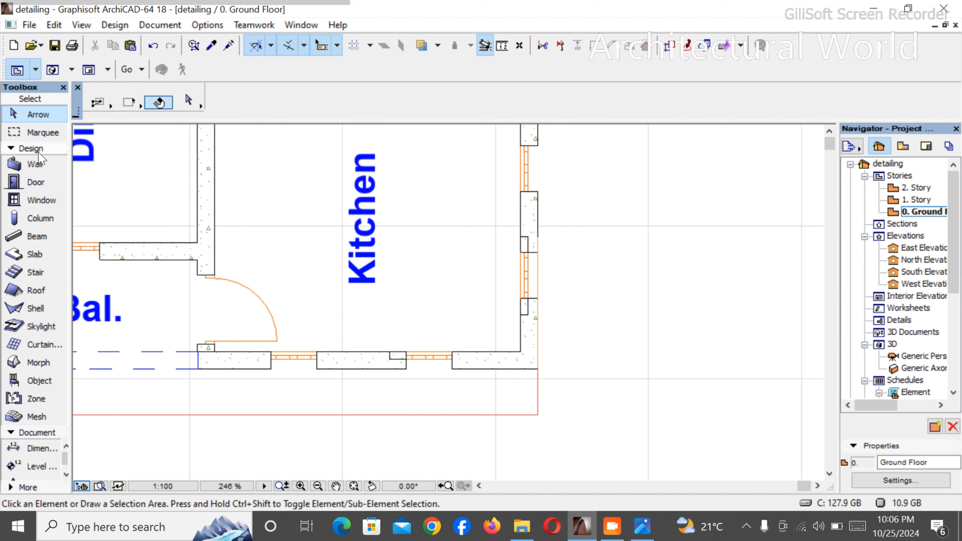
left_click(31, 149)
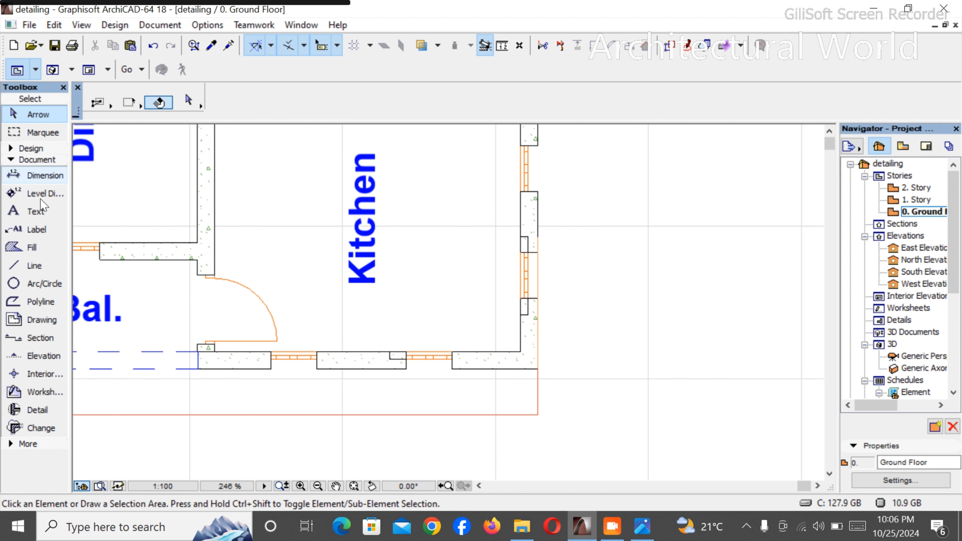
left_click(23, 266)
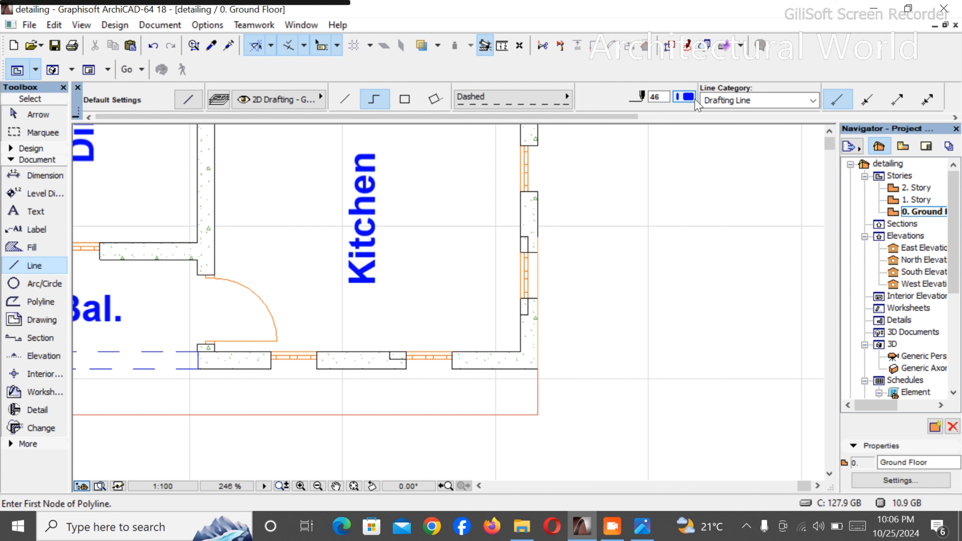
left_click(684, 97)
left_click(622, 166)
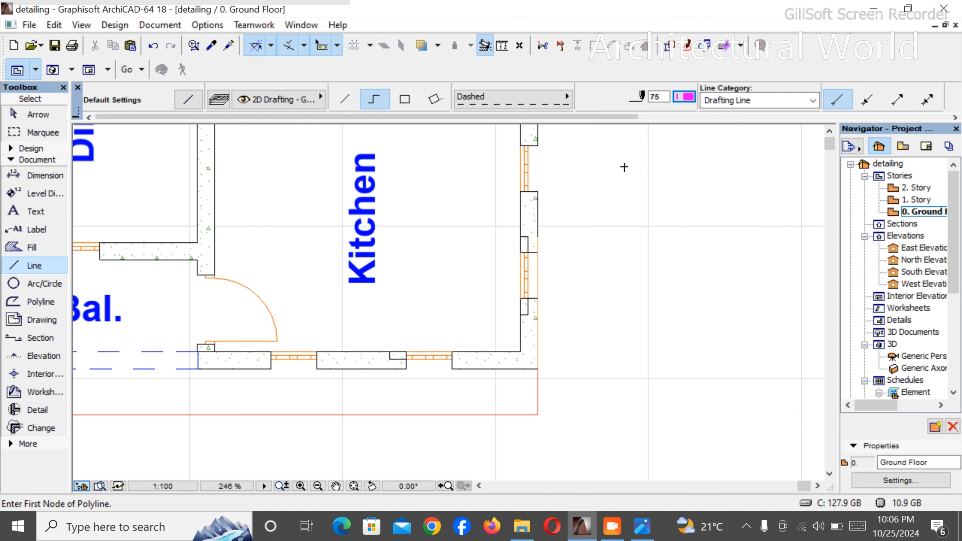
scroll(542, 336, "down", 4)
scroll(357, 355, "up", 7)
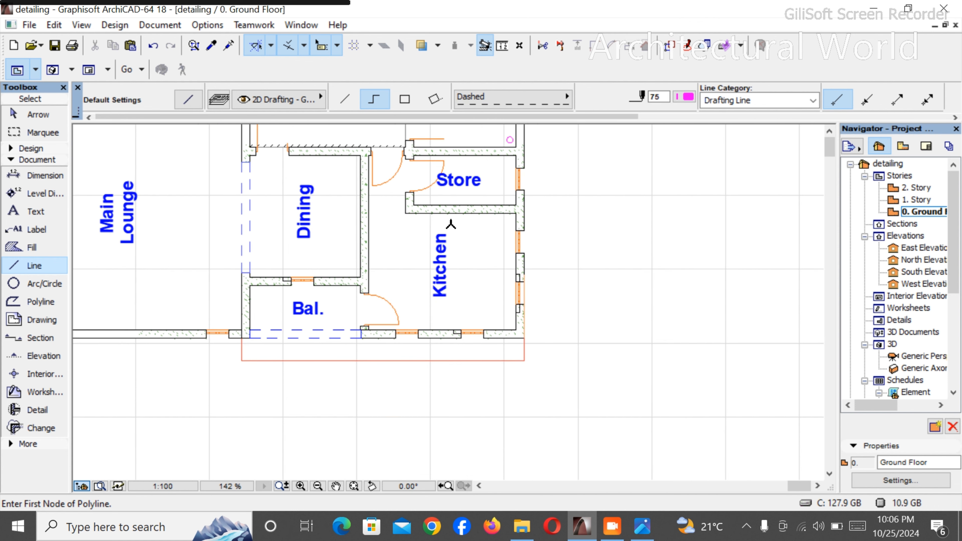
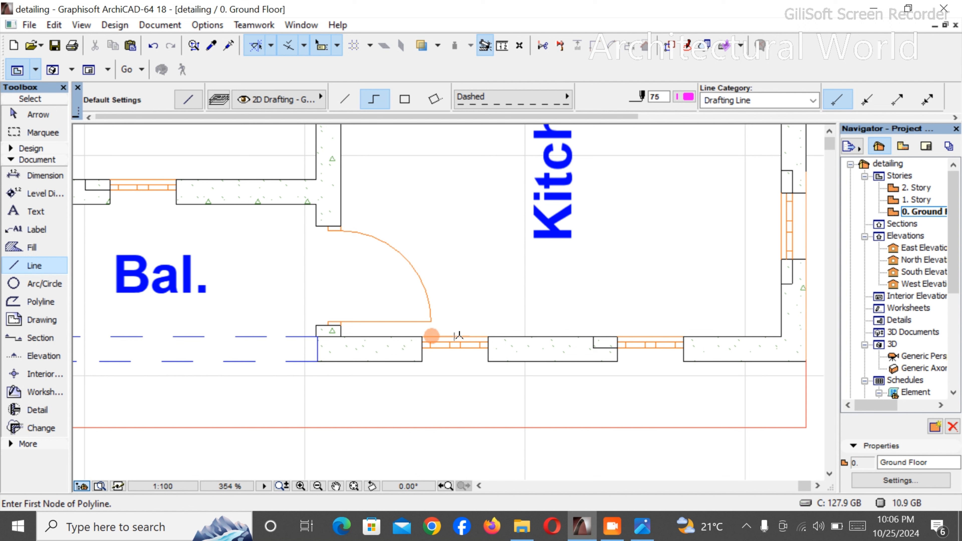
left_click(459, 337)
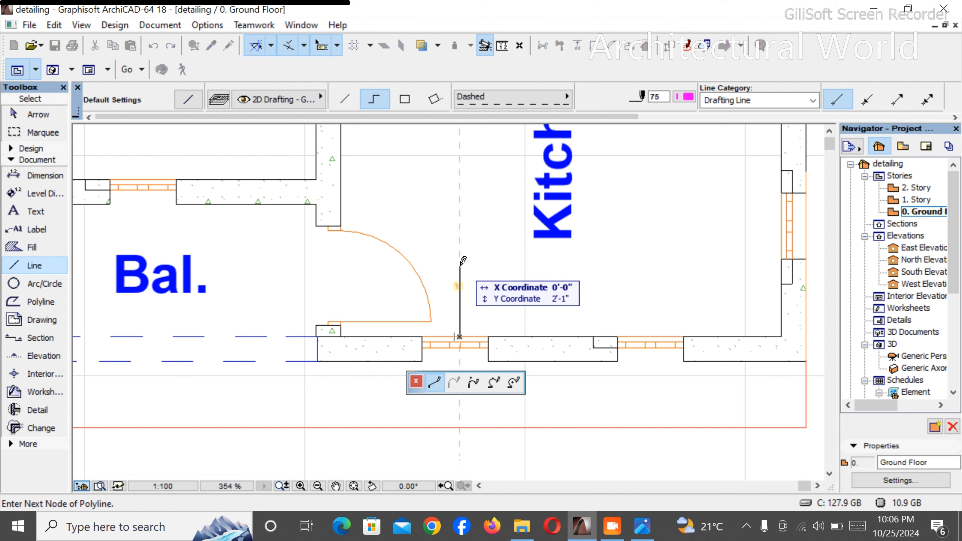
type("600")
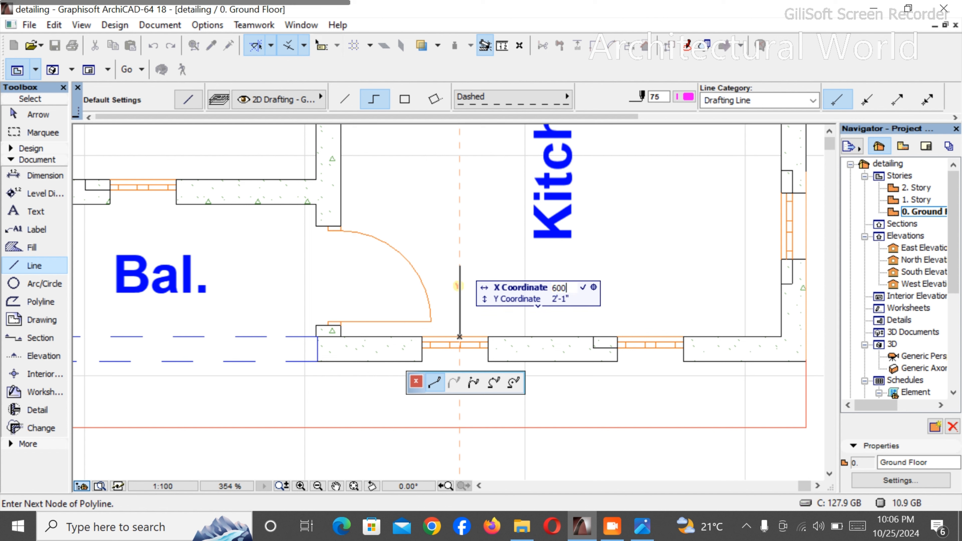
key("Return")
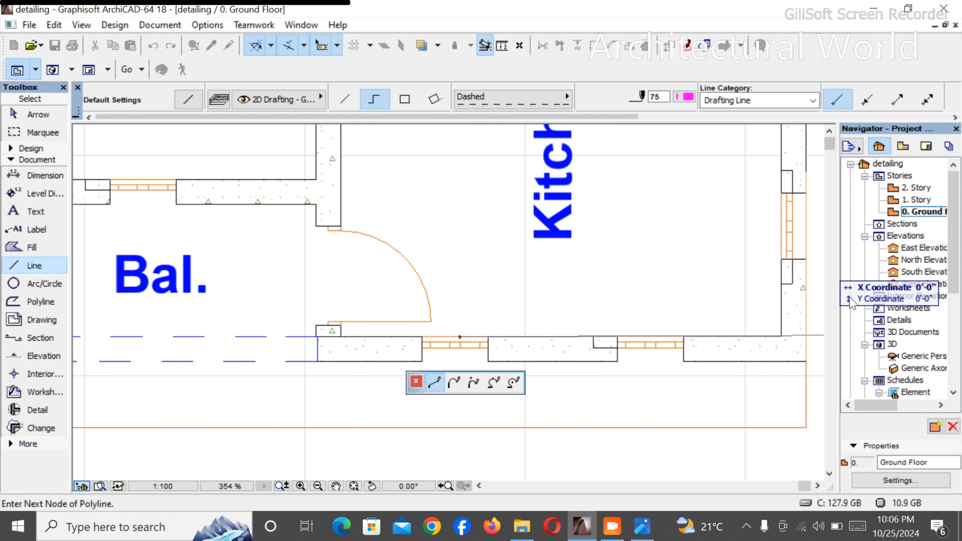
key("Escape")
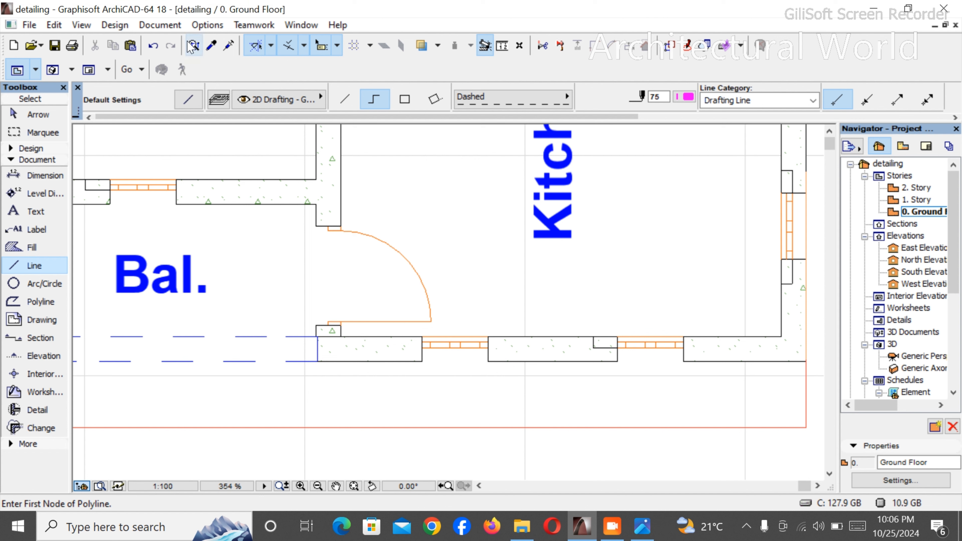
key("Escape")
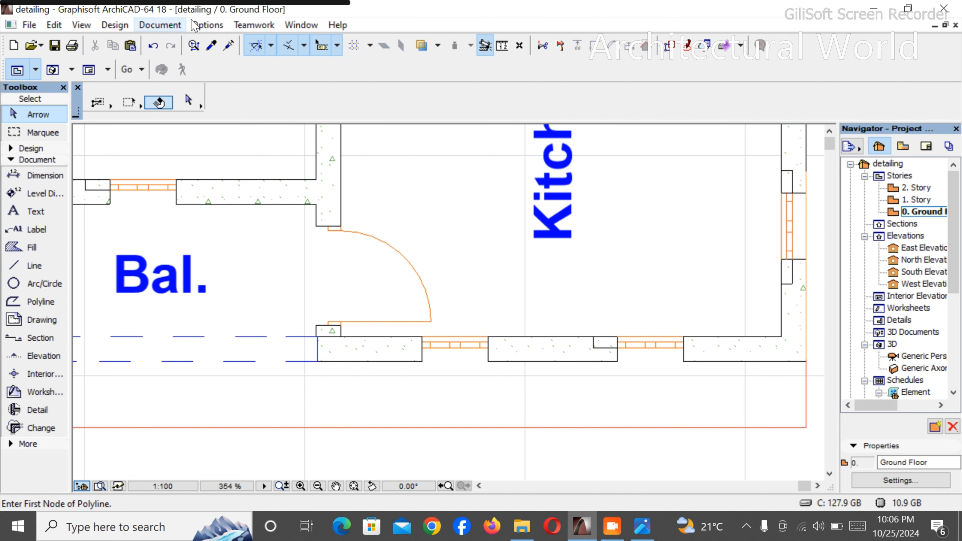
left_click(206, 25)
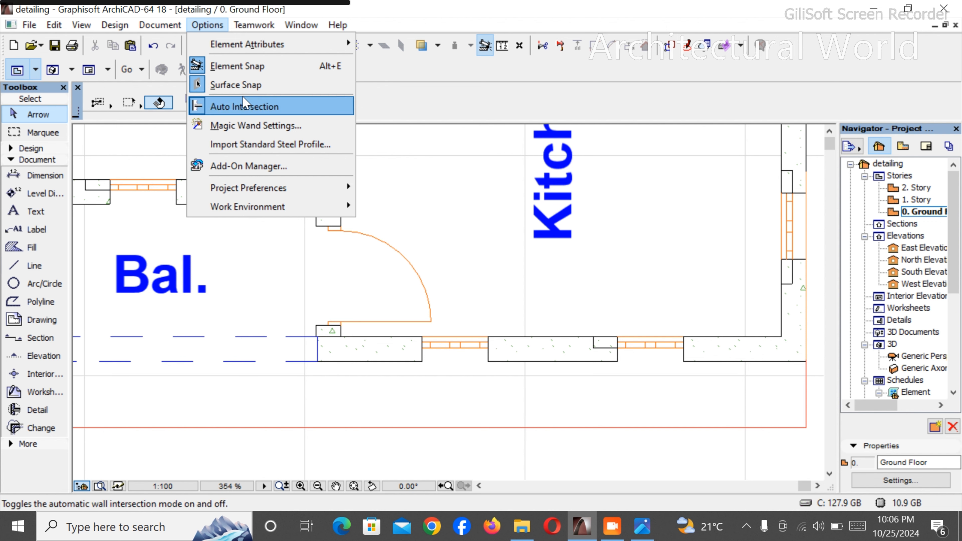
key("Escape")
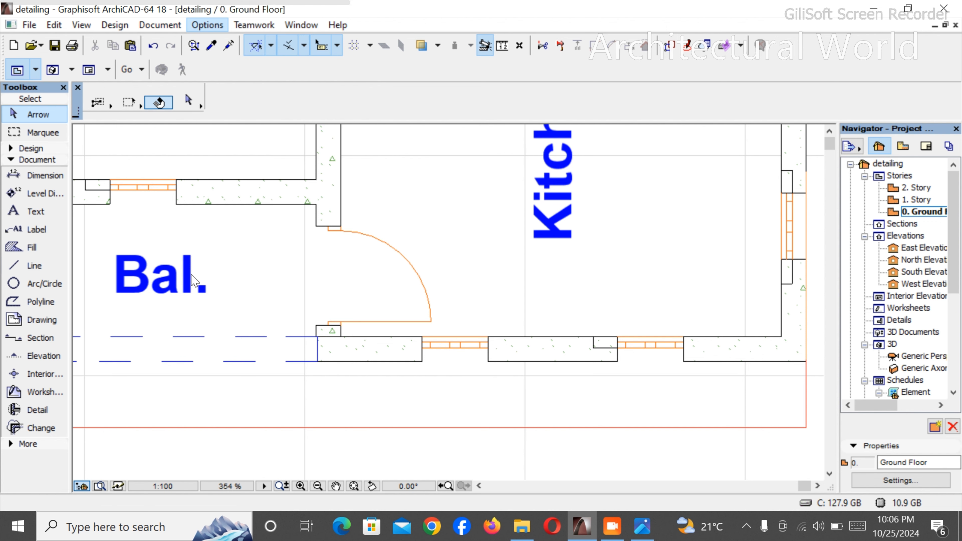
key("Escape")
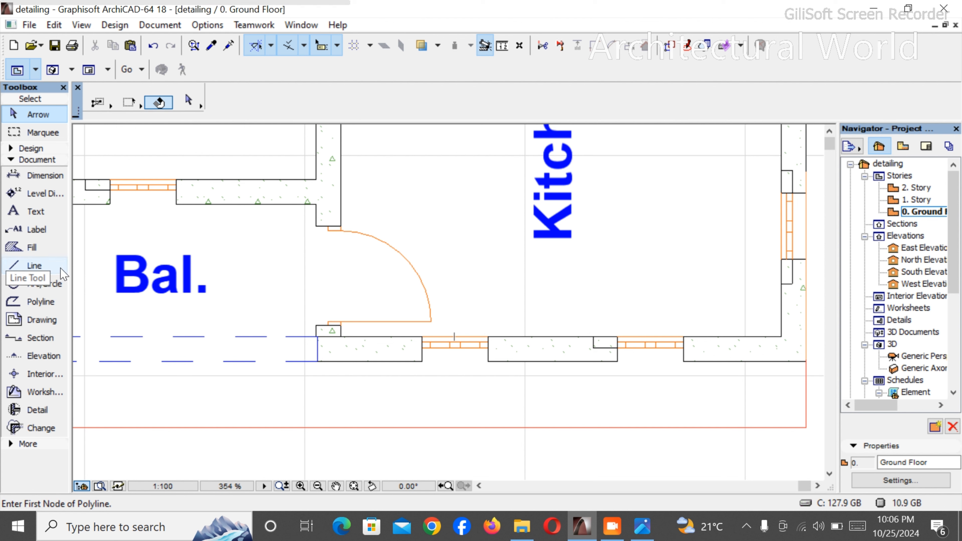
left_click(54, 266)
left_click(488, 337)
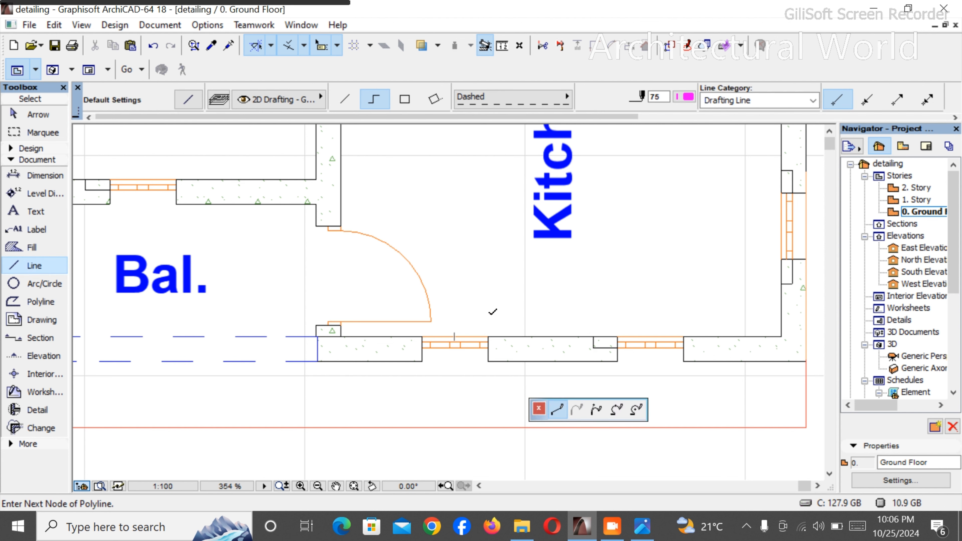
type("2")
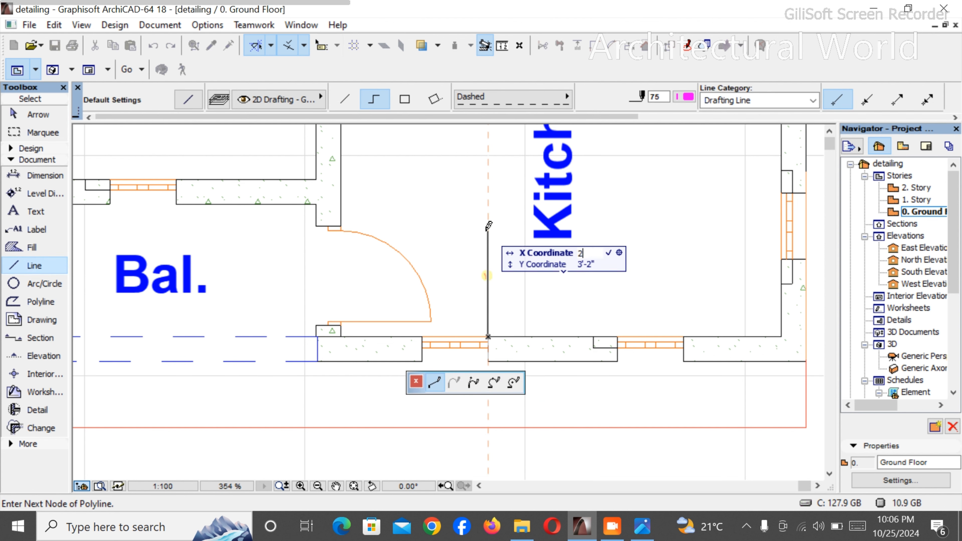
key("Return")
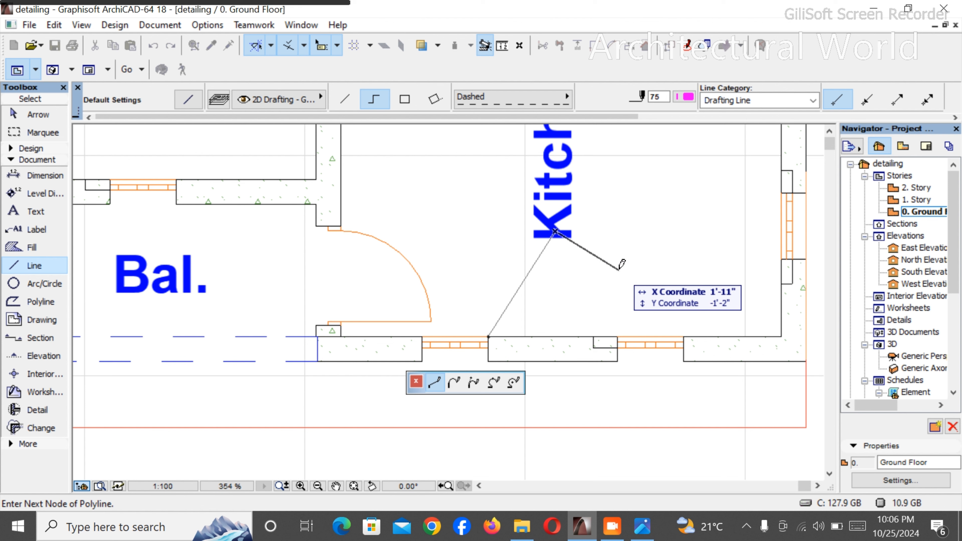
key("Escape")
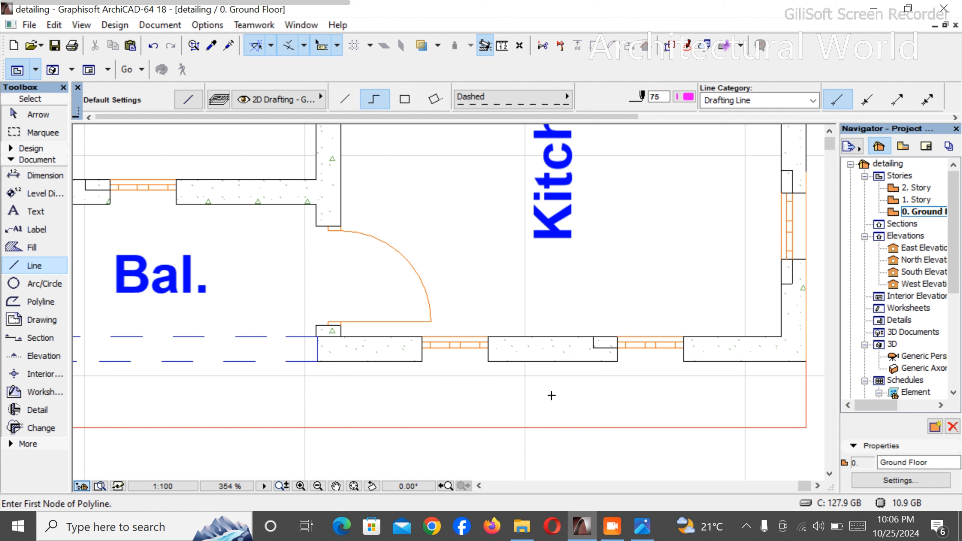
left_click(488, 337)
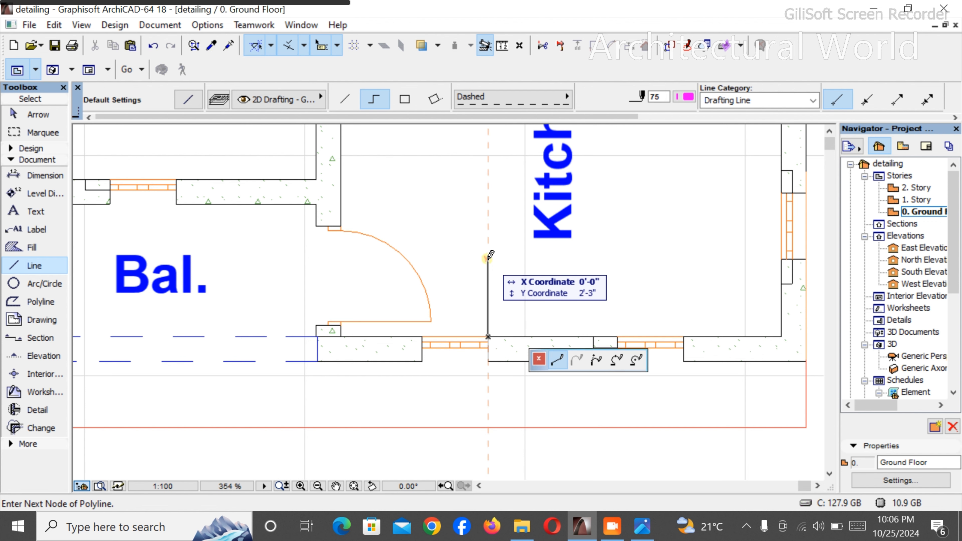
type("2")
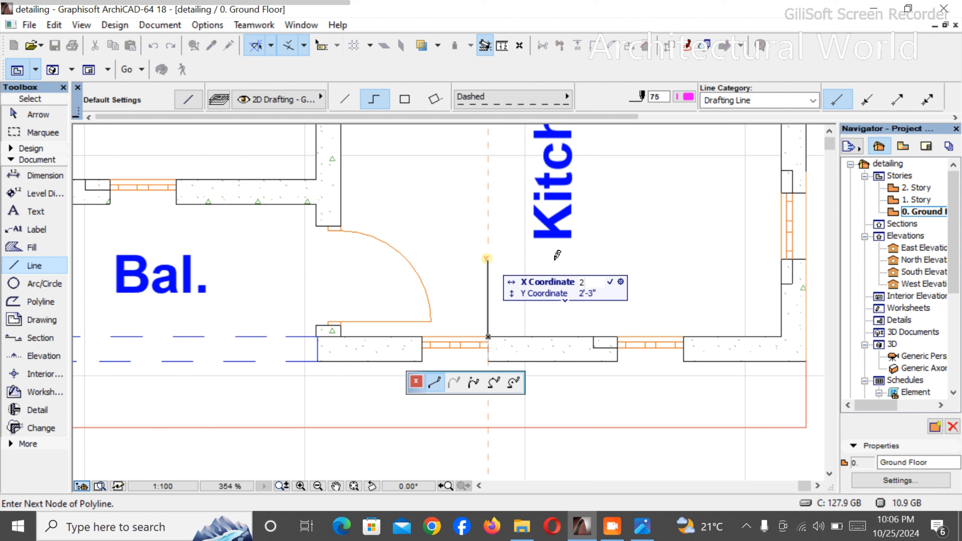
key("Escape")
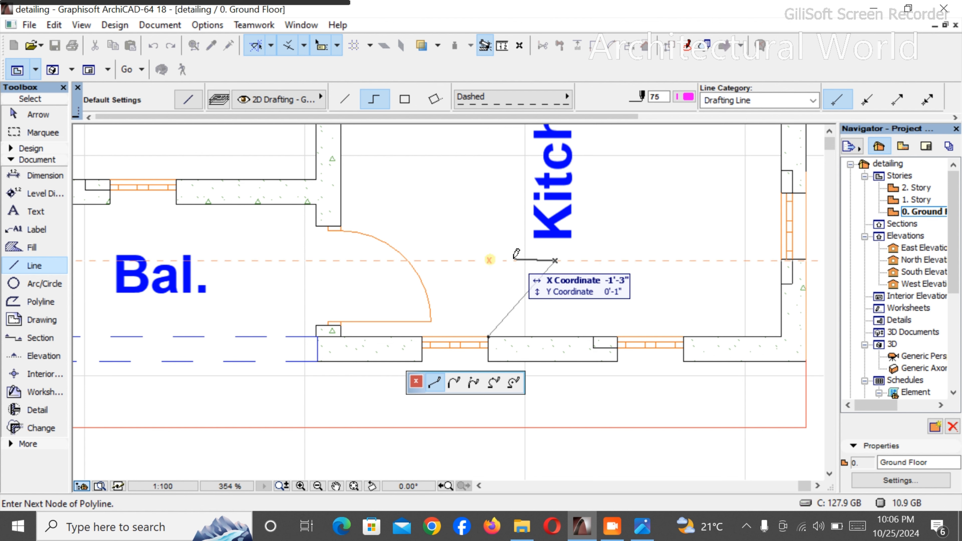
key("Escape")
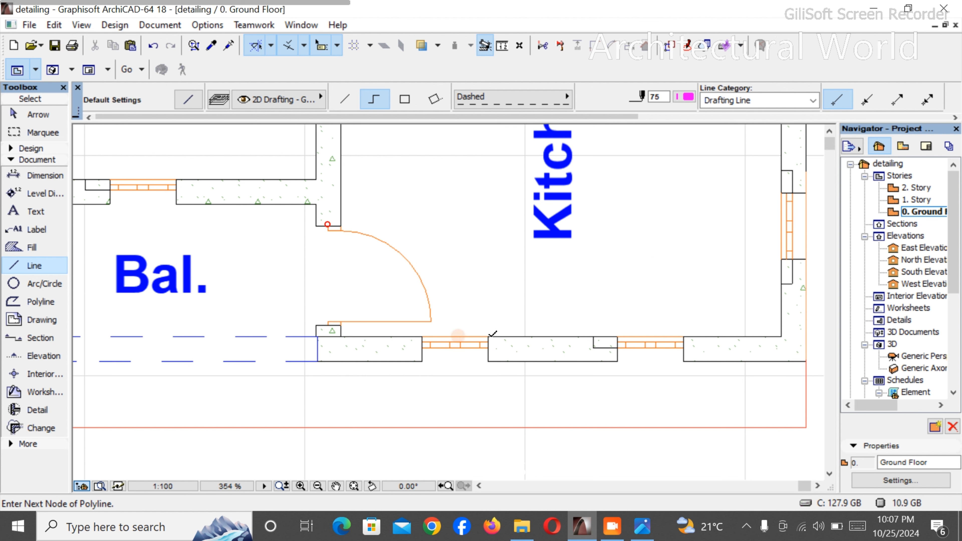
- Draw a dashed stepped polyline in the kitchen from the window edge near the balcony door around to the opposite kitchen wall
left_click(488, 337)
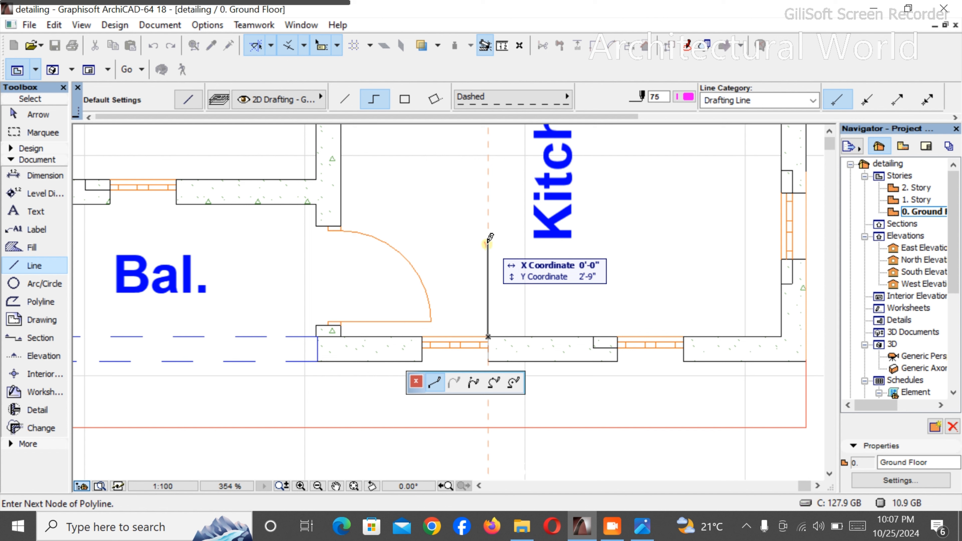
left_click(489, 230)
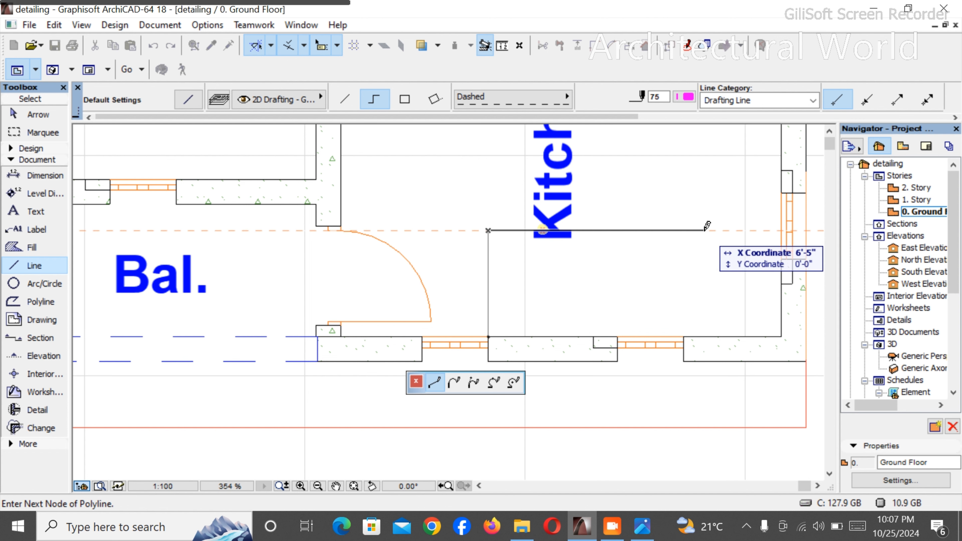
scroll(697, 304, "down", 5)
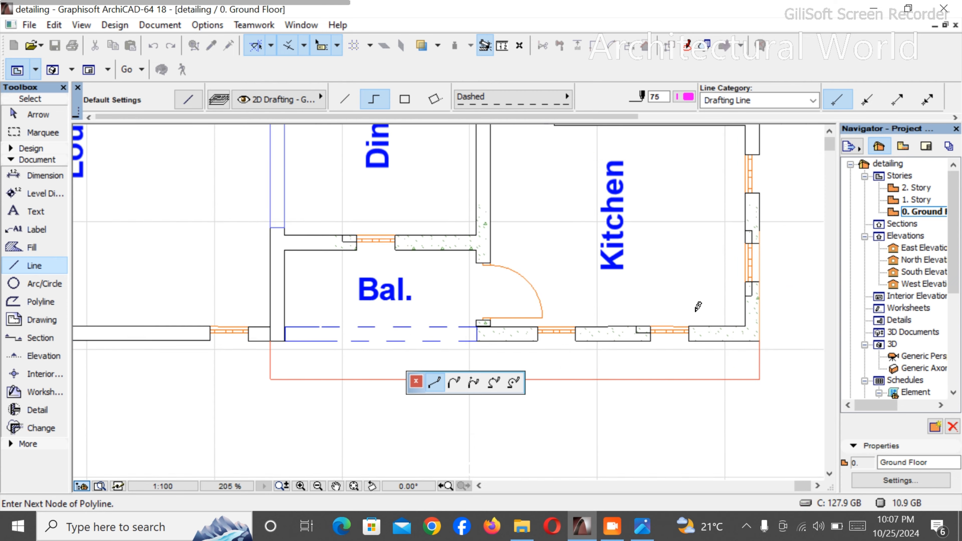
scroll(692, 213, "up", 4)
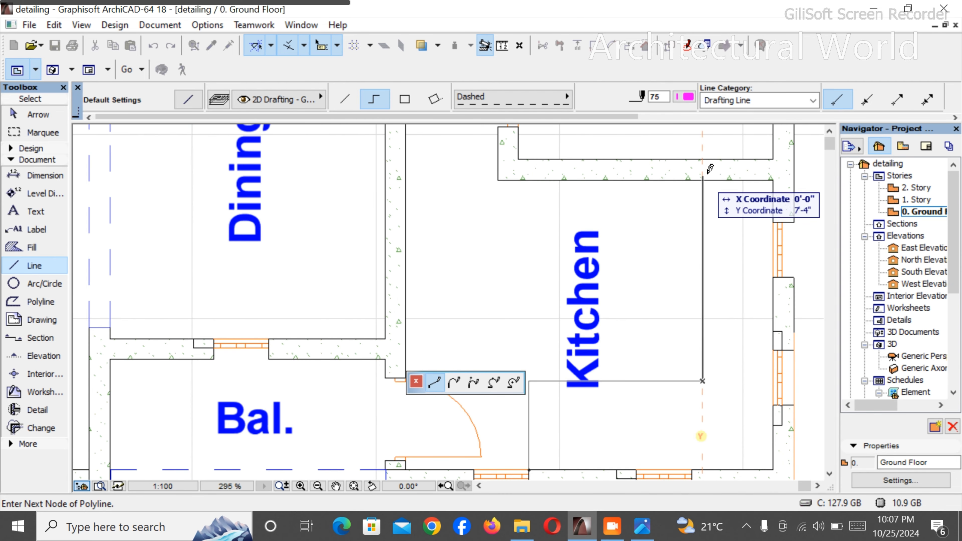
left_click(703, 179)
right_click(728, 197)
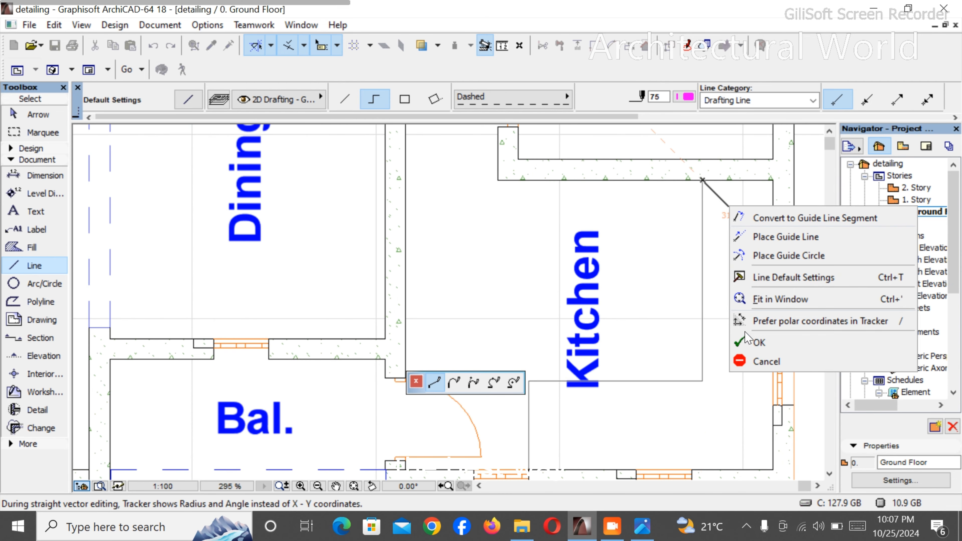
left_click(754, 341)
- Draw a small dashed rectangle across the "Kitchen" label using the rectangular line method
scroll(611, 250, "down", 4)
scroll(614, 272, "up", 4)
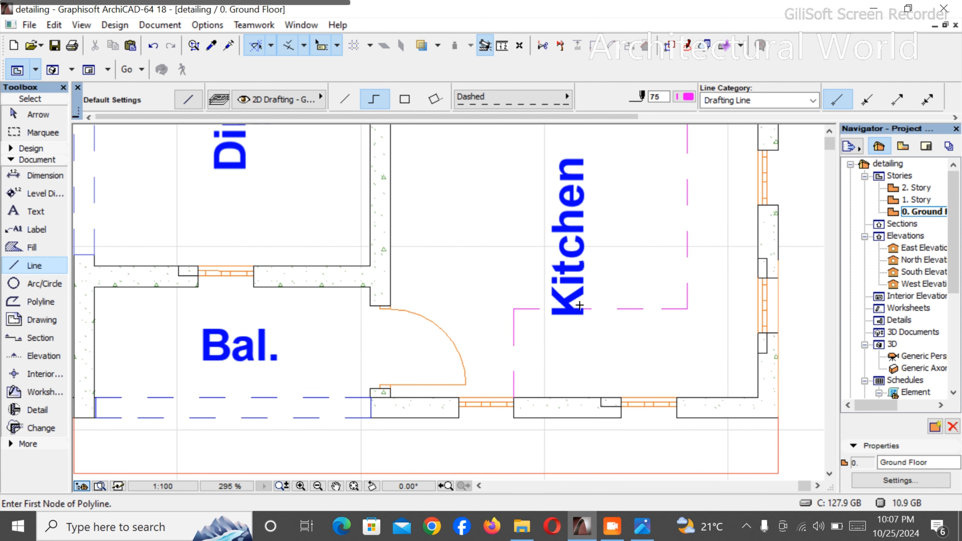
scroll(545, 218, "down", 3)
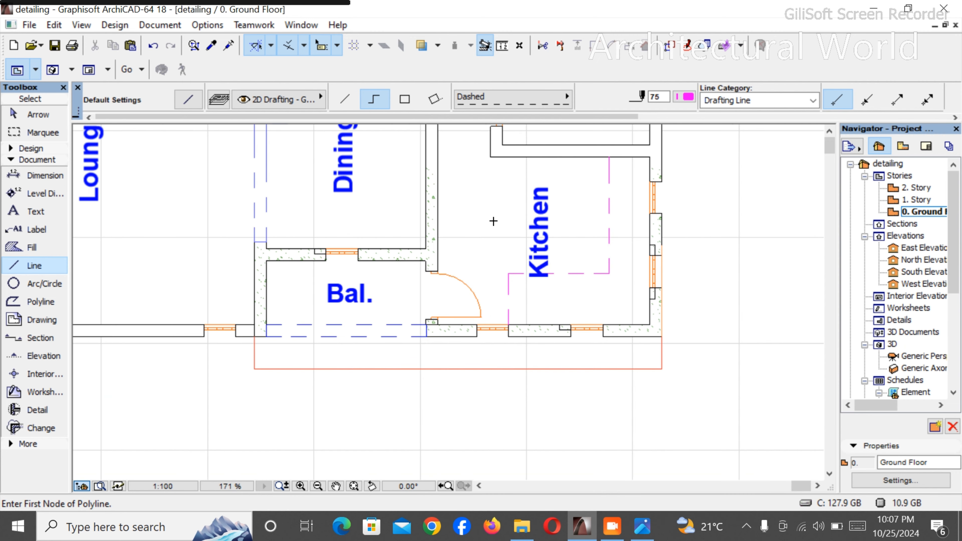
left_click(405, 99)
left_click(520, 203)
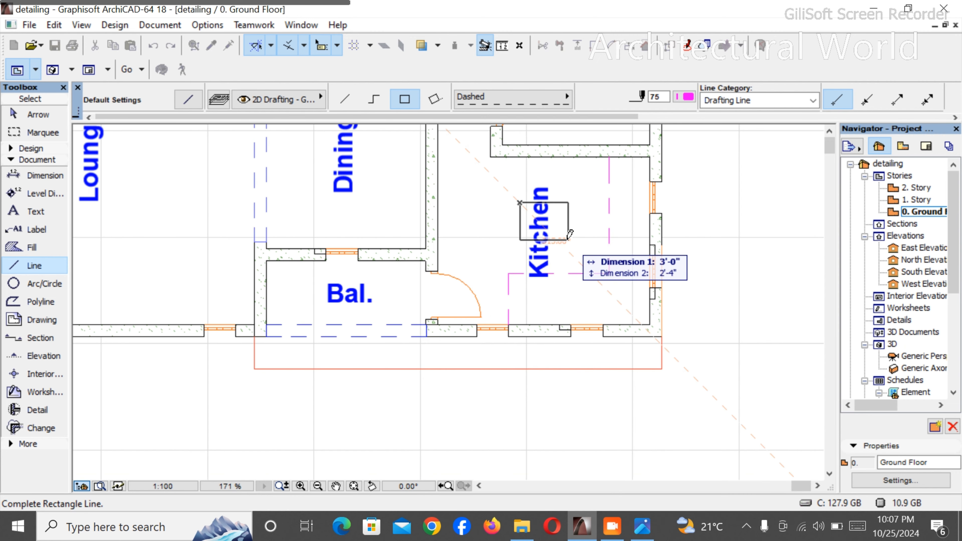
left_click(576, 234)
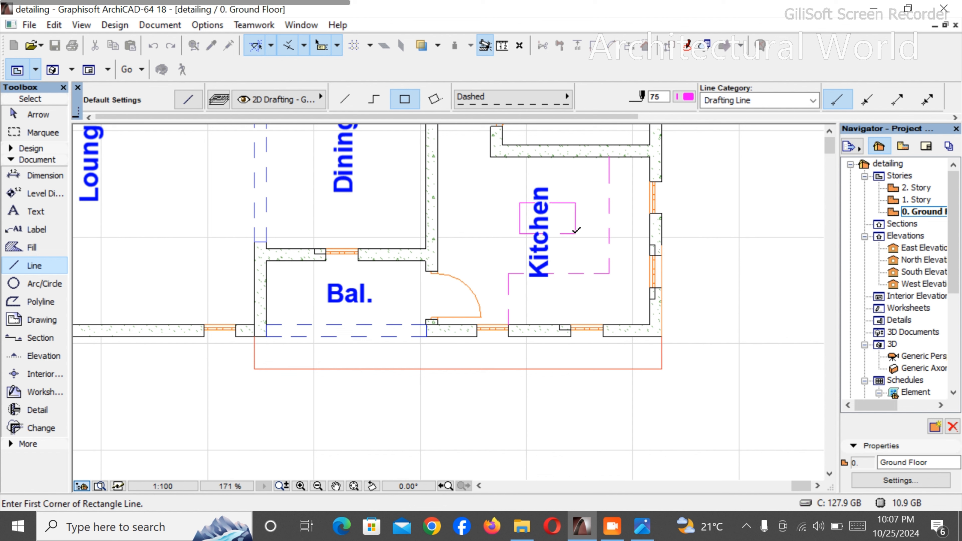
key("Escape")
- Delete the "Kitchen" label and shift the dashed rectangle slightly towards the balcony door
left_click(542, 262)
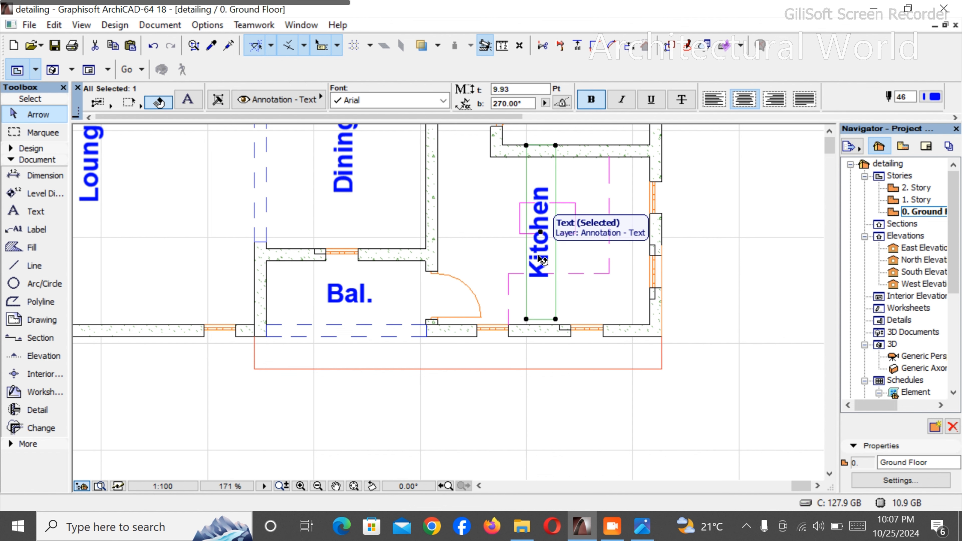
key("Delete")
left_click(544, 222)
left_click(543, 233)
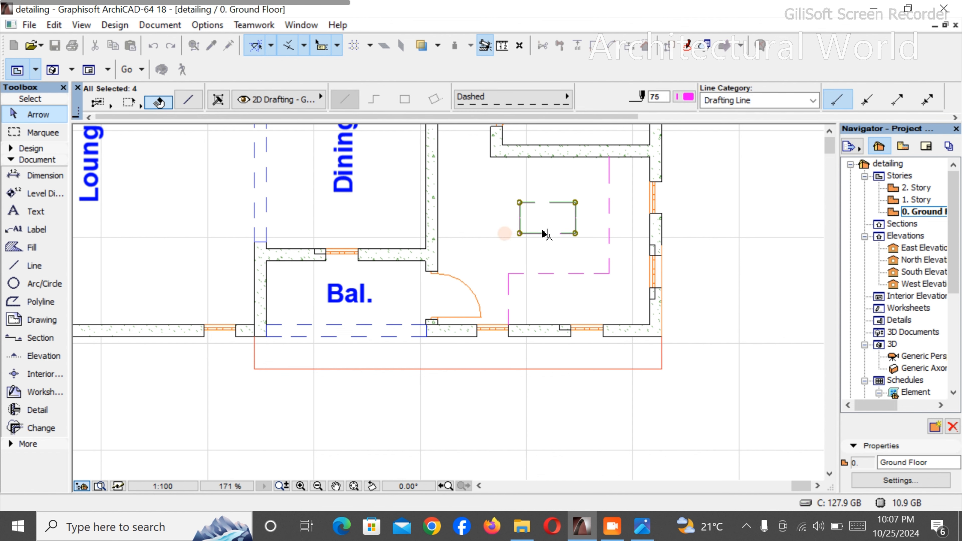
key("ctrl+d")
left_click(547, 234)
left_click(536, 242)
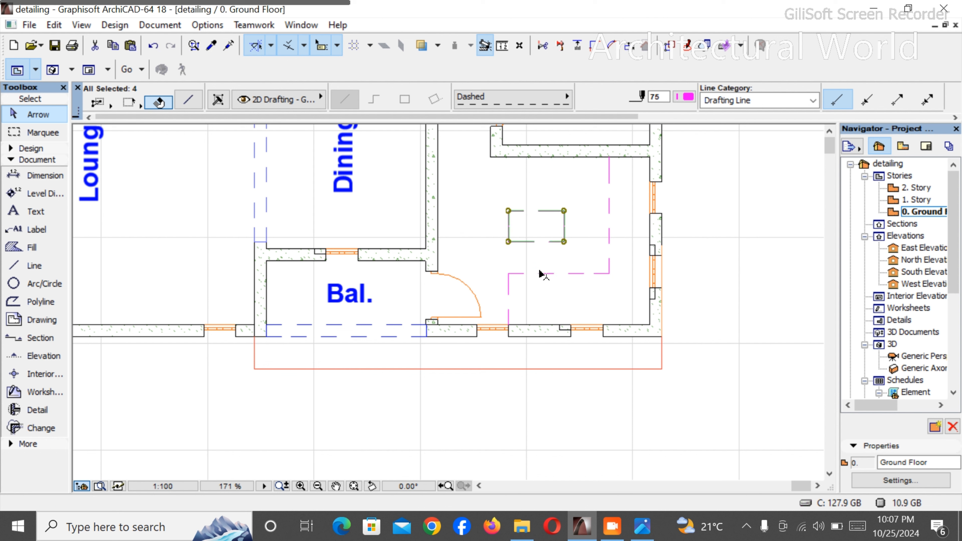
- Replace the kitchen's dashed stepped line with a polyline closer to the outer walls, running from the Store wall to the window nearest the balcony door
left_click(549, 273)
key("Delete")
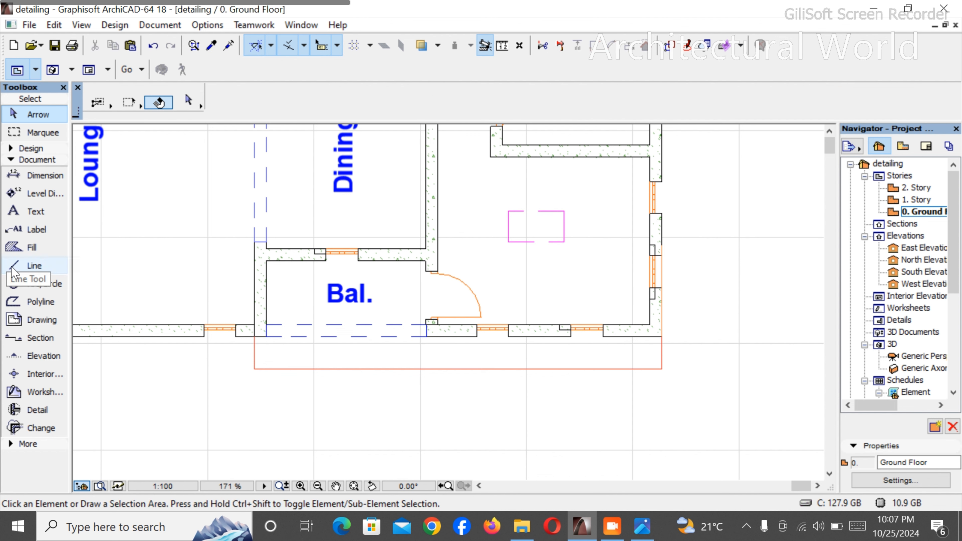
left_click(65, 265)
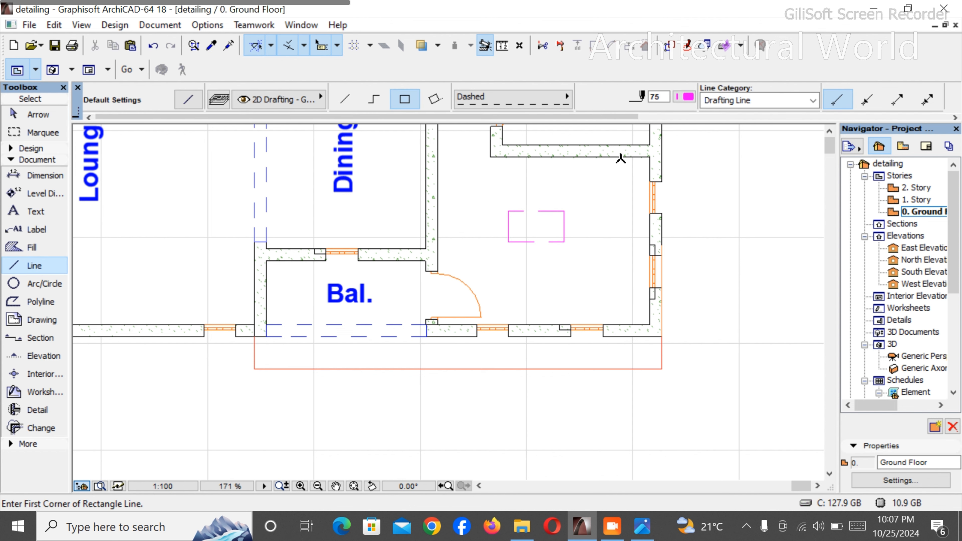
left_click(614, 157)
left_click(535, 125)
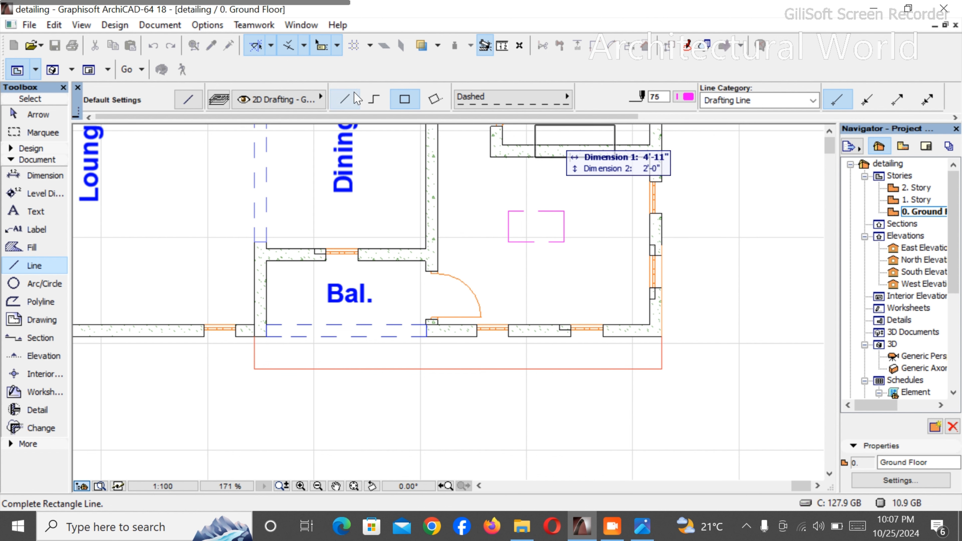
left_click(374, 99)
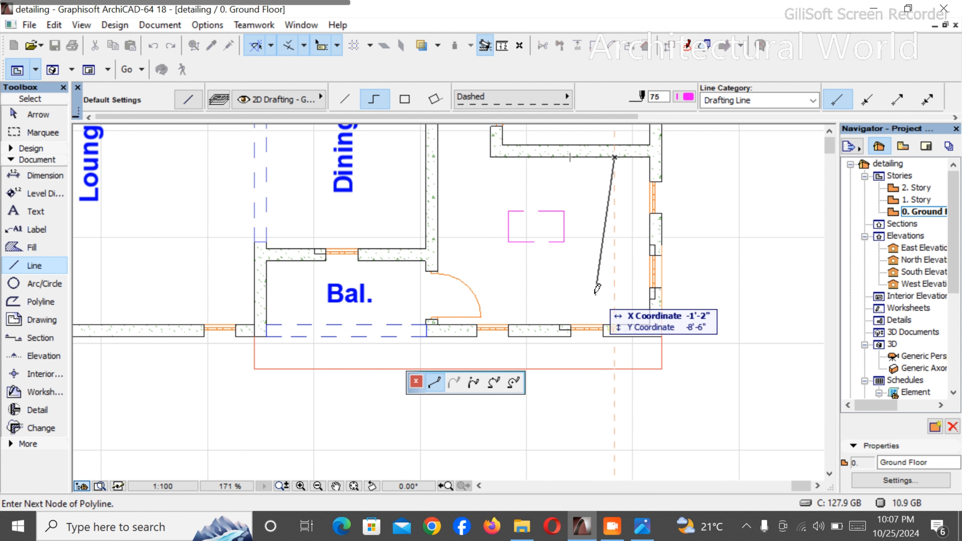
left_click(615, 298)
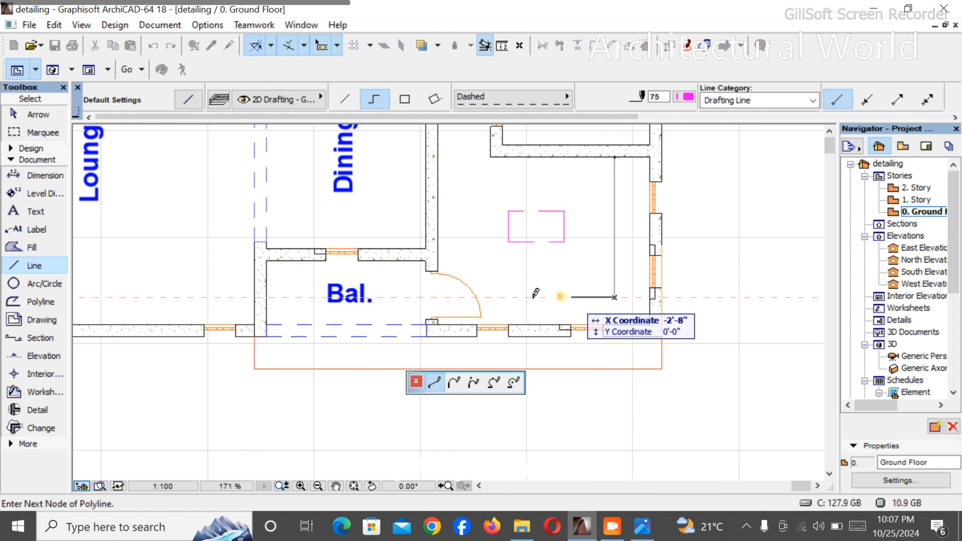
left_click(497, 297)
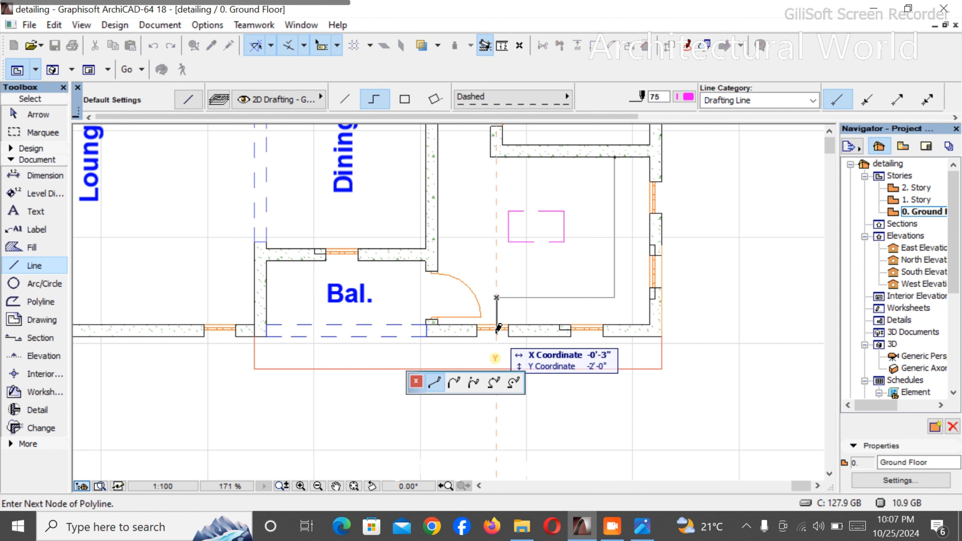
left_click(497, 323)
right_click(523, 292)
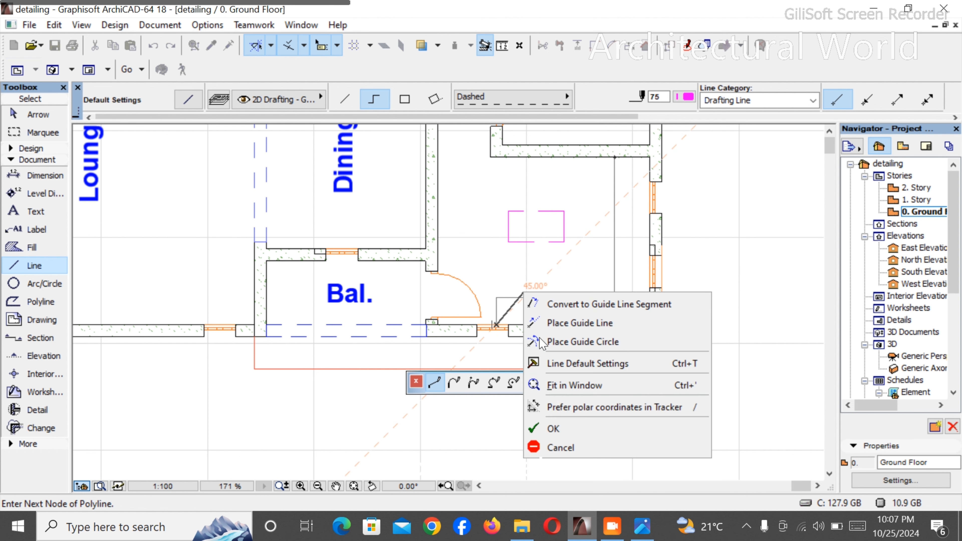
left_click(553, 429)
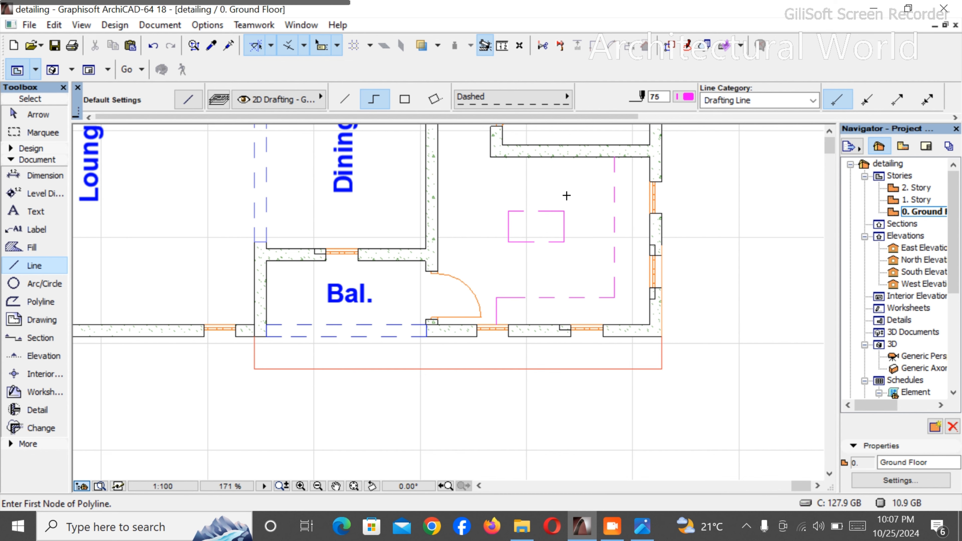
- Examine the worktop outline against the kitchen windows and the surrounding rooms
scroll(569, 201, "down", 3)
scroll(607, 207, "up", 1)
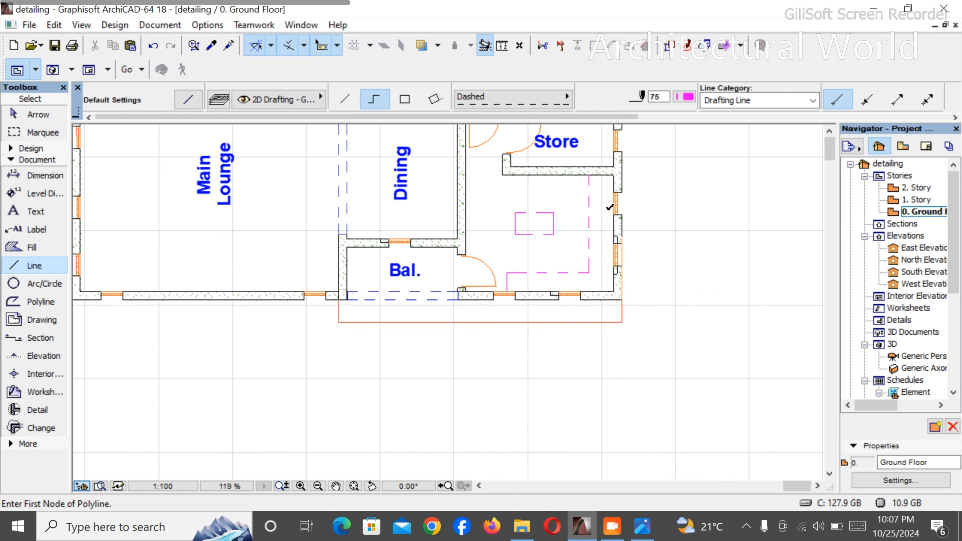
scroll(609, 207, "up", 3)
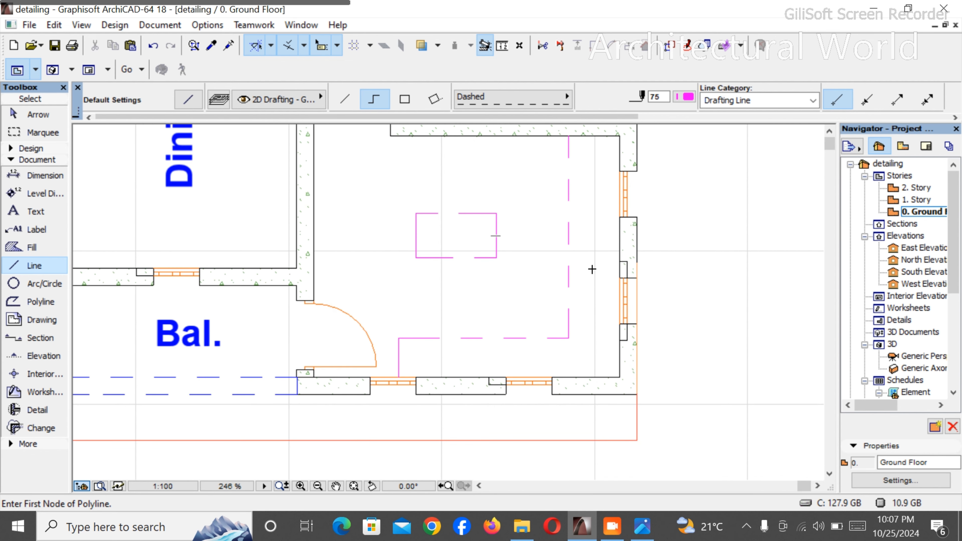
scroll(593, 274, "down", 2)
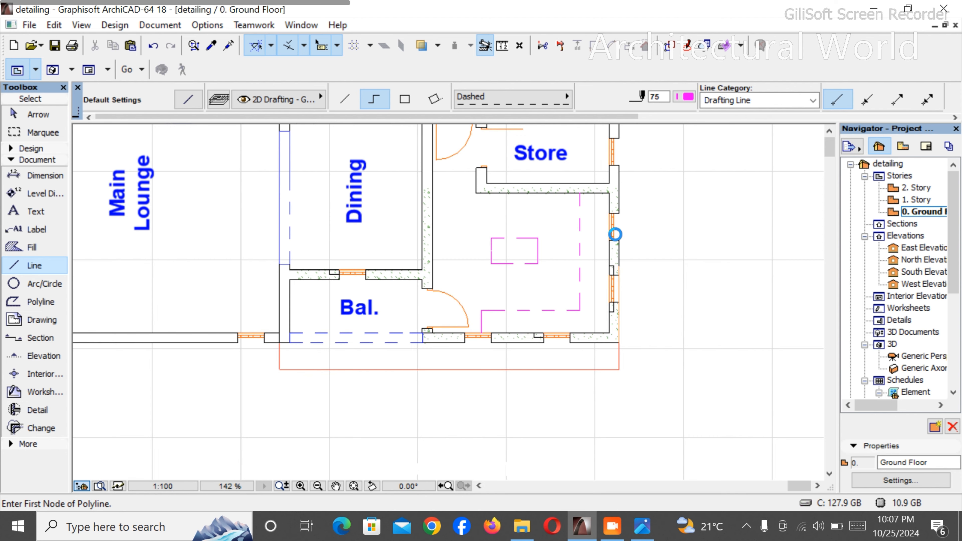
scroll(615, 232, "down", 2)
scroll(614, 232, "up", 4)
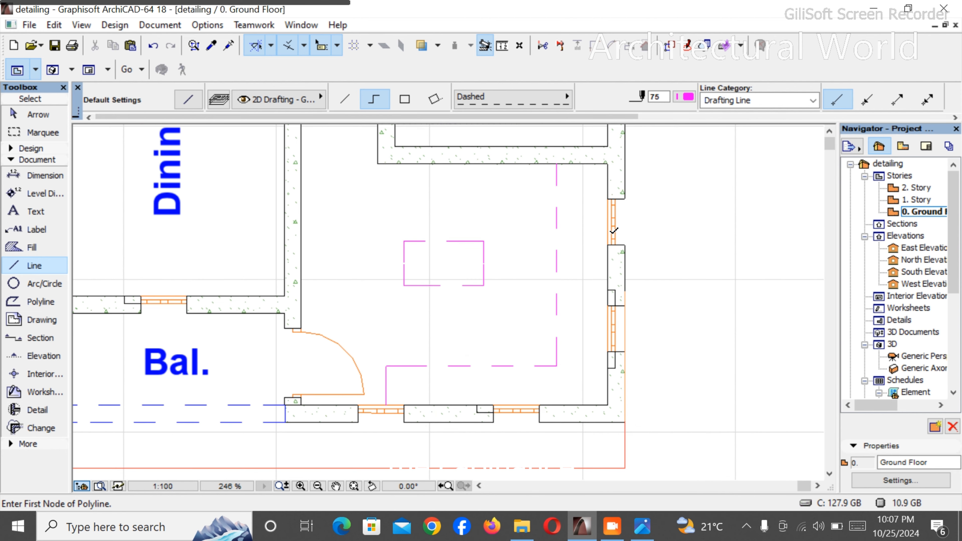
scroll(613, 234, "down", 6)
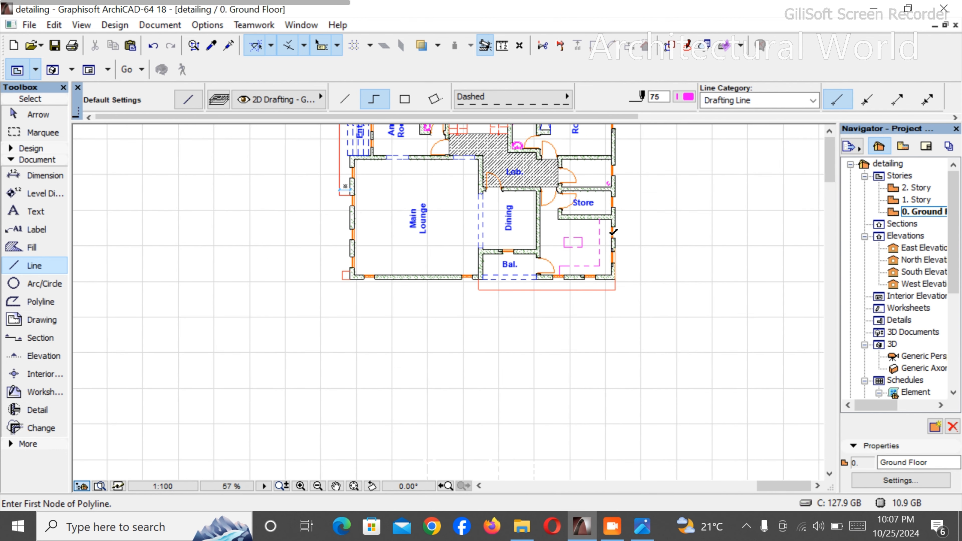
scroll(612, 235, "down", 3)
scroll(614, 209, "up", 5)
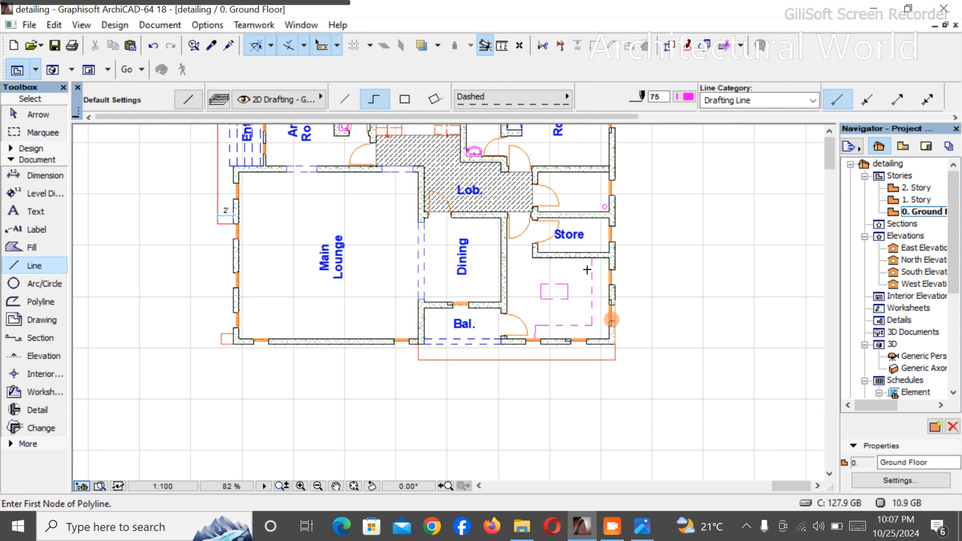
scroll(612, 320, "up", 3)
scroll(617, 281, "up", 2)
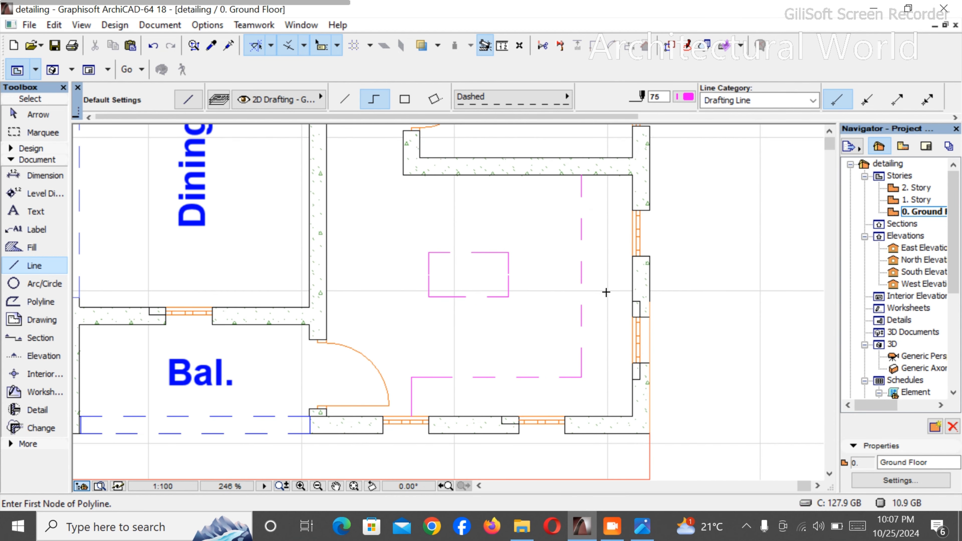
- Draw a dashed rectangle about 3' long across the worktop line and move it against the outer wall between the two side windows
left_click(405, 99)
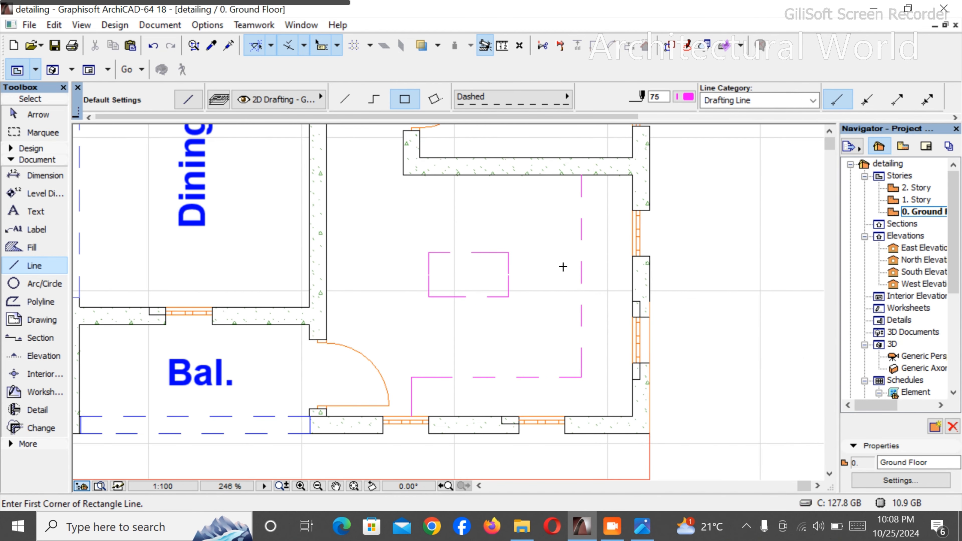
left_click(600, 254)
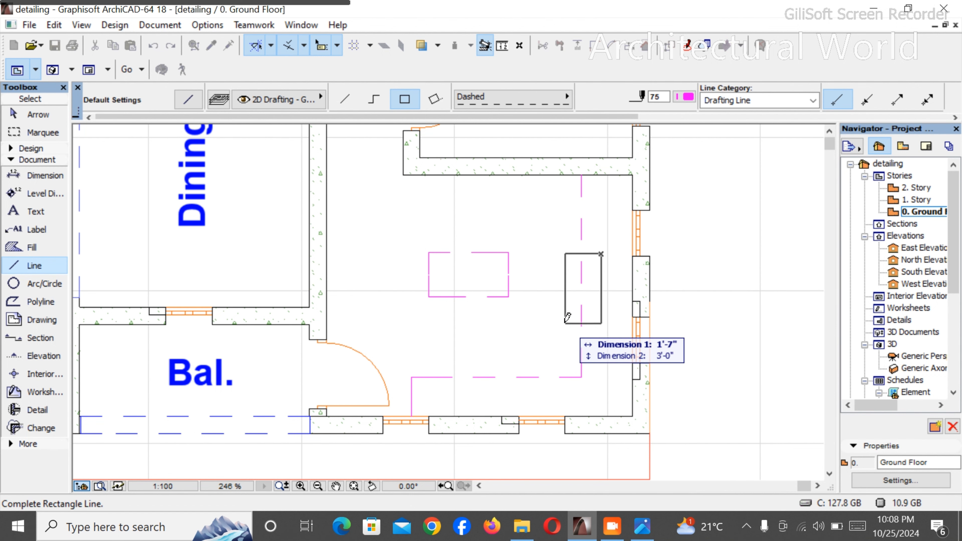
left_click(558, 325)
left_click(602, 326, "shift")
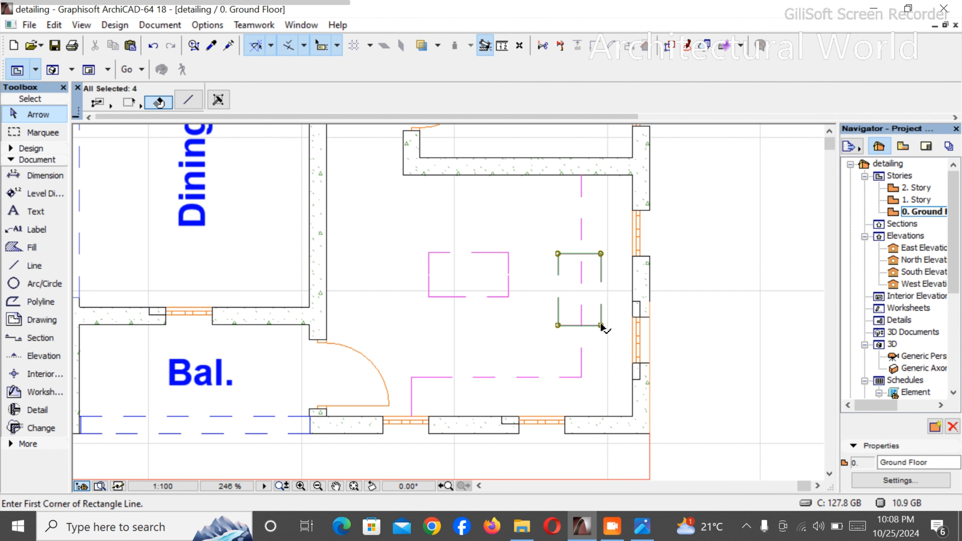
key("ctrl+d")
left_click(601, 326)
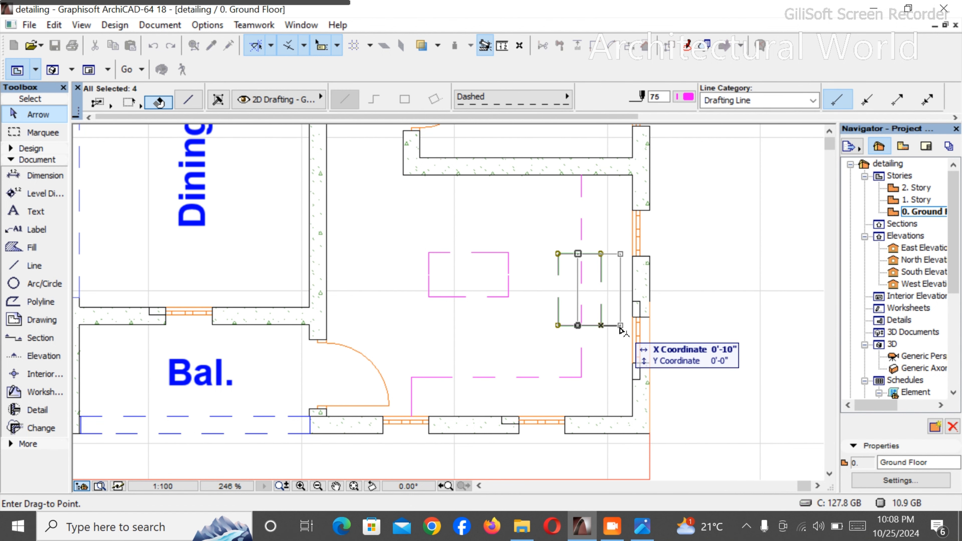
left_click(633, 325)
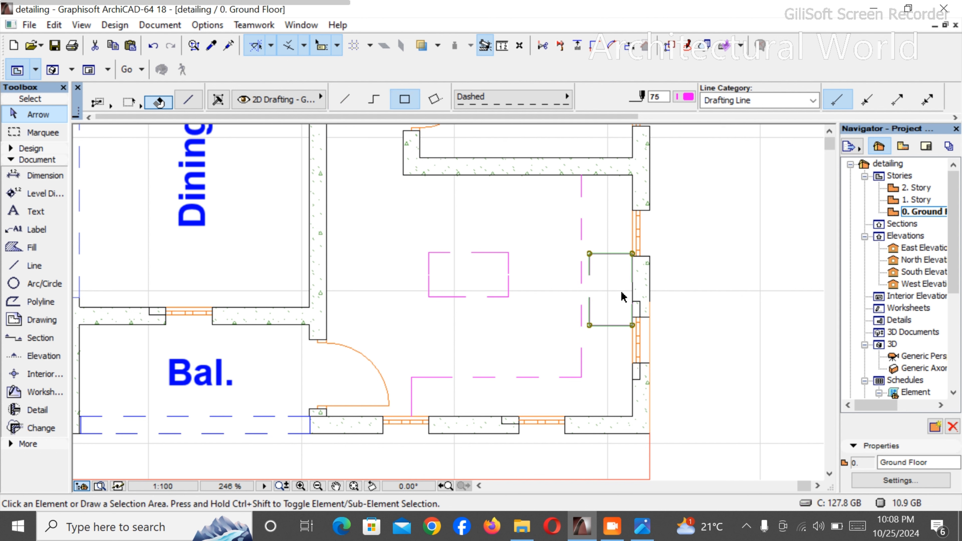
left_click(622, 296)
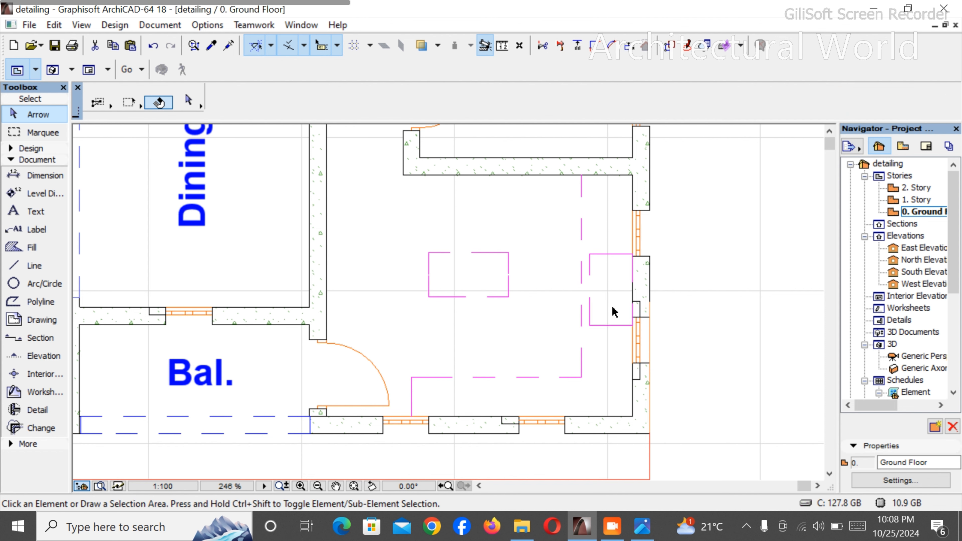
- Recolour the rectangle at the outer kitchen wall with the blue pen 26
left_click(611, 255)
left_click(684, 97)
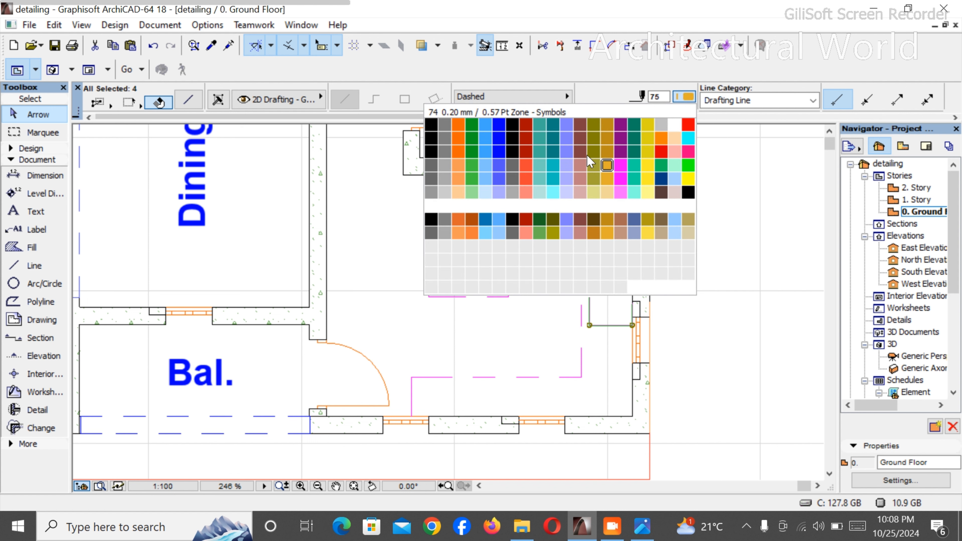
left_click(458, 125)
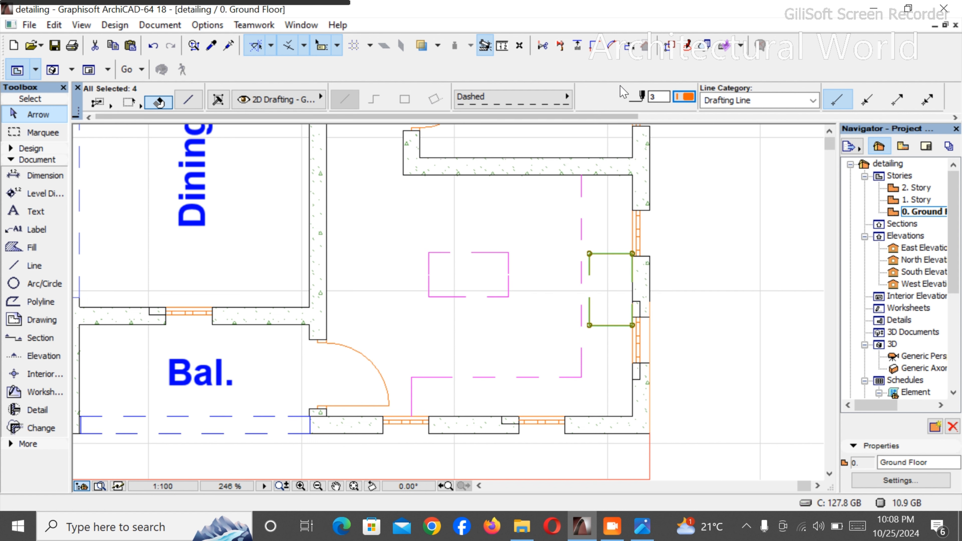
left_click(685, 96)
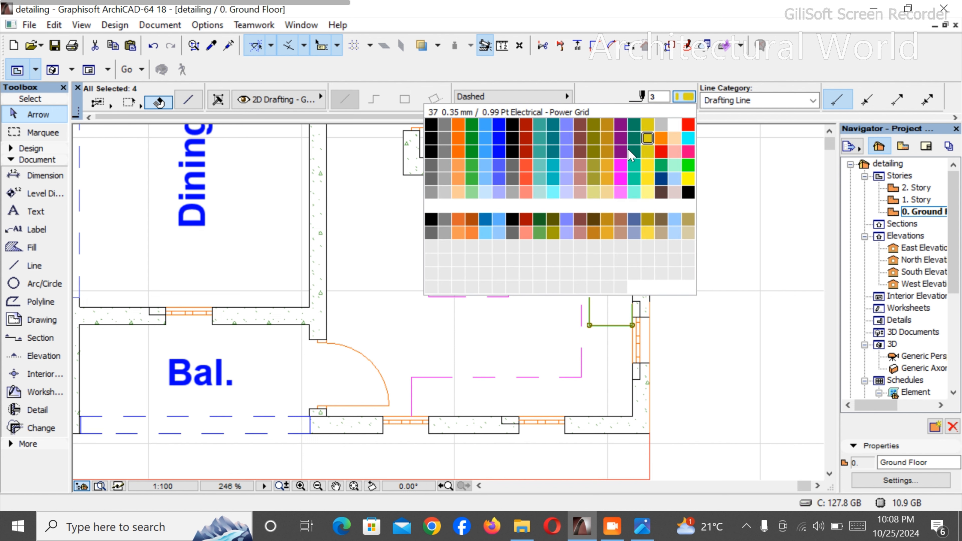
left_click(501, 140)
left_click(501, 208)
- Review the blue rectangle in the kitchen and the fixtures across the ground floor plan
scroll(604, 260, "up", 5)
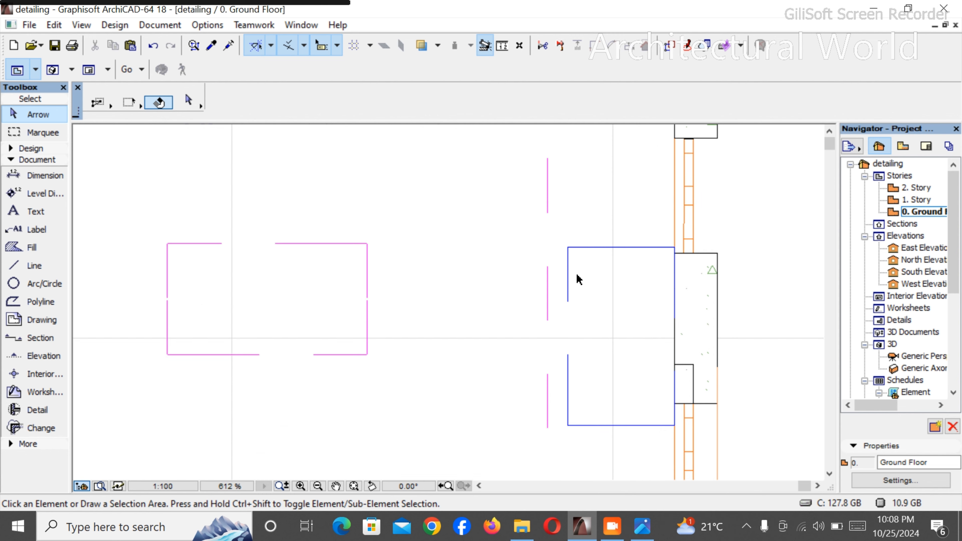
scroll(604, 291, "down", 5)
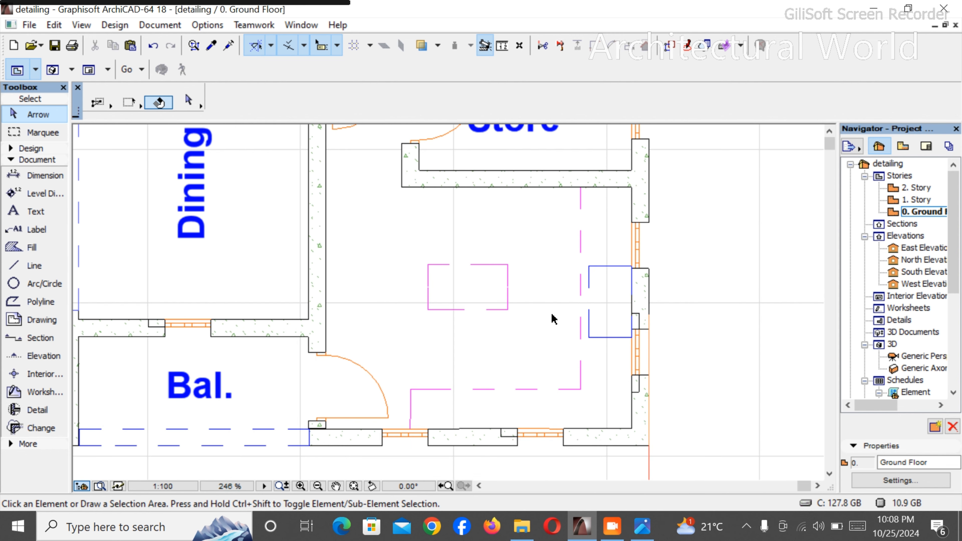
scroll(557, 315, "down", 5)
scroll(576, 310, "up", 8)
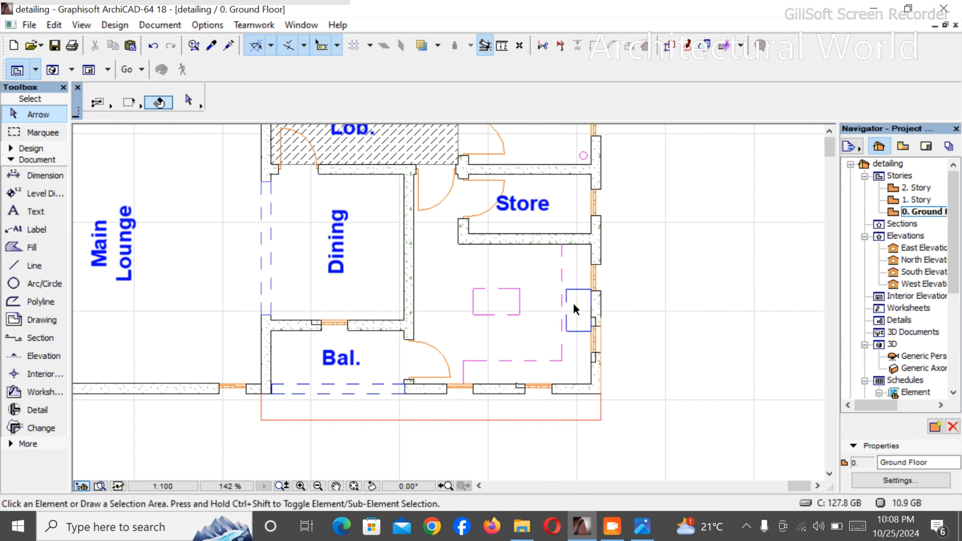
scroll(580, 297, "down", 9)
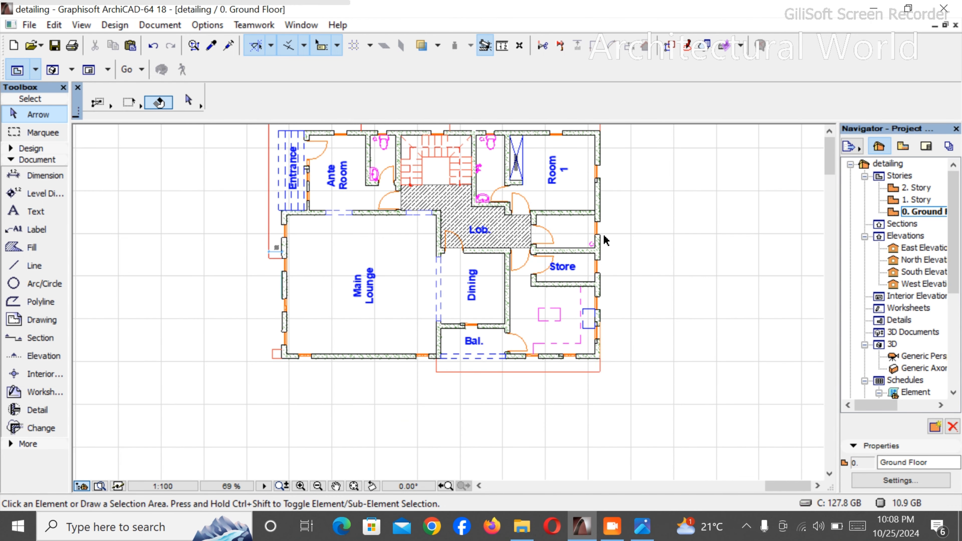
scroll(610, 239, "down", 1)
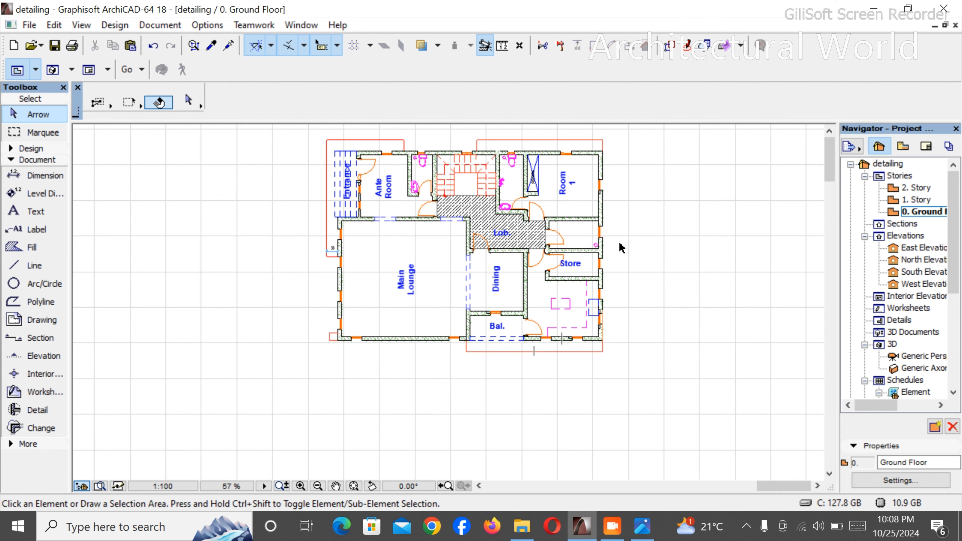
scroll(560, 214, "up", 2)
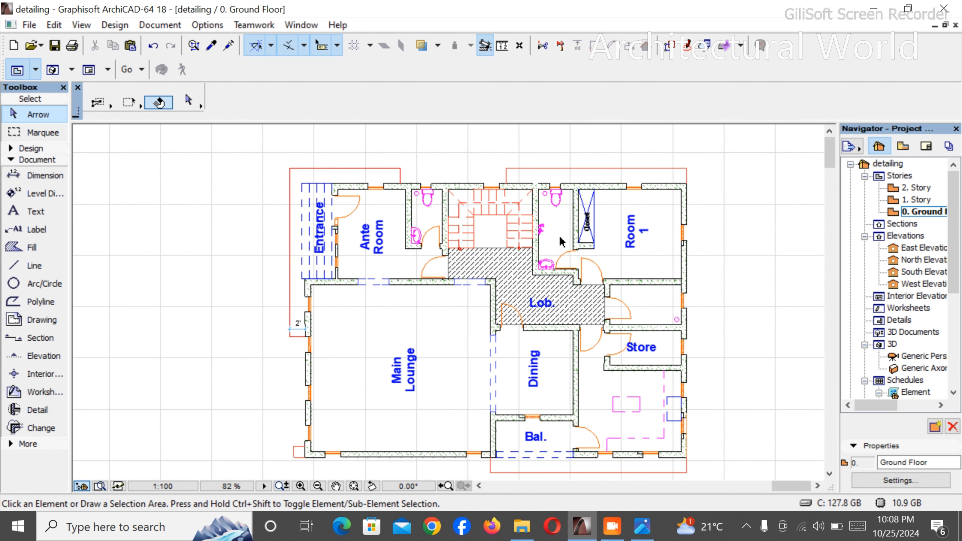
- Inspect the neighbouring upper floor plan with its bedrooms and toilets, and return to the ground floor plan
scroll(593, 295, "down", 2)
scroll(394, 360, "down", 7)
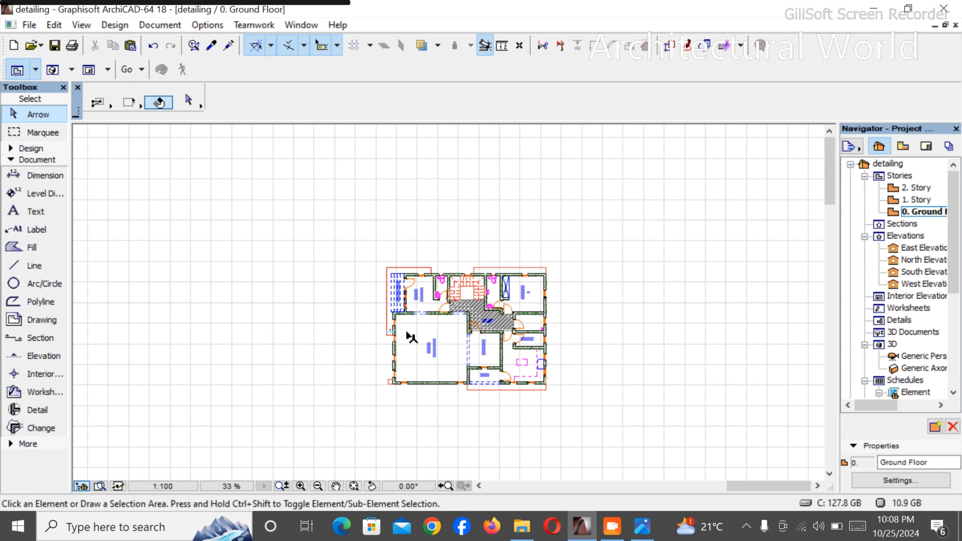
scroll(613, 333, "up", 5)
scroll(705, 341, "up", 7)
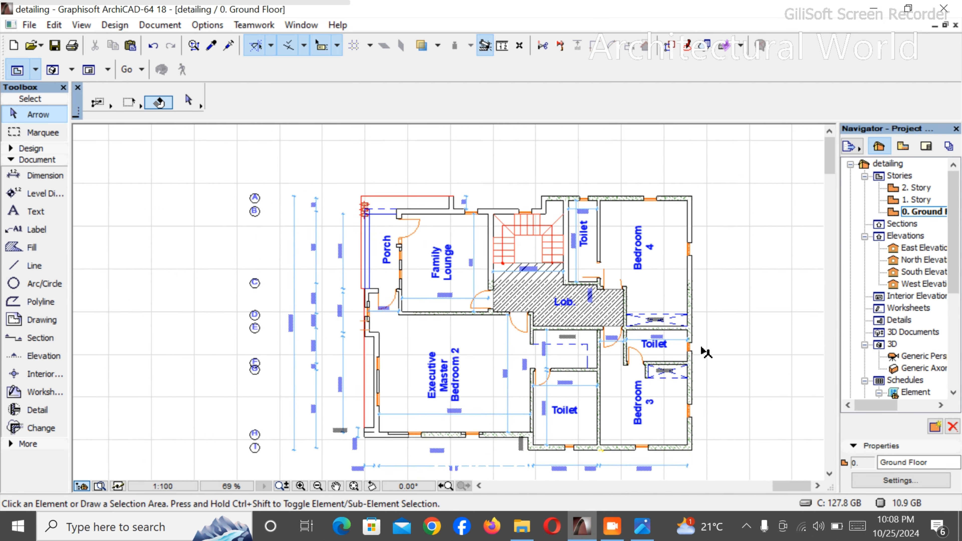
scroll(701, 337, "down", 5)
scroll(715, 330, "down", 3)
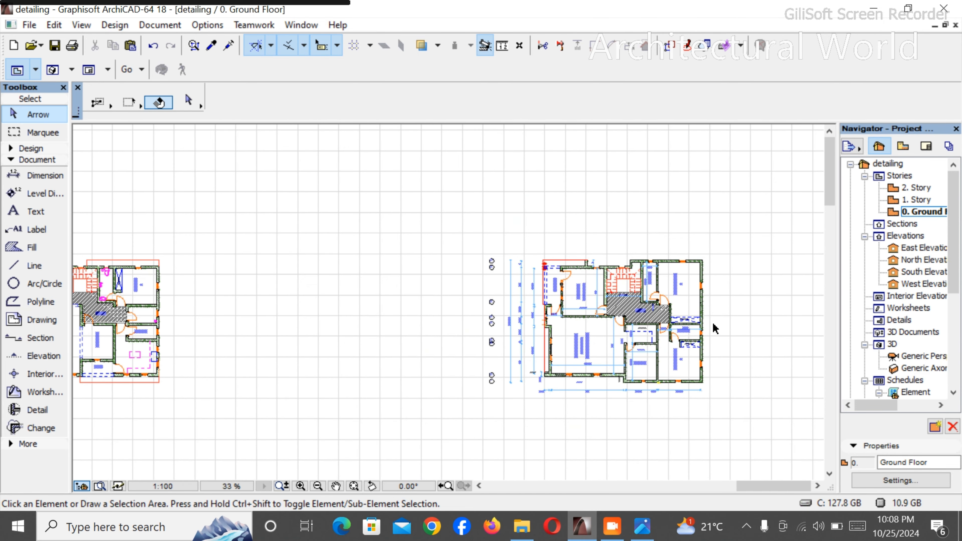
scroll(713, 324, "down", 4)
scroll(466, 330, "up", 7)
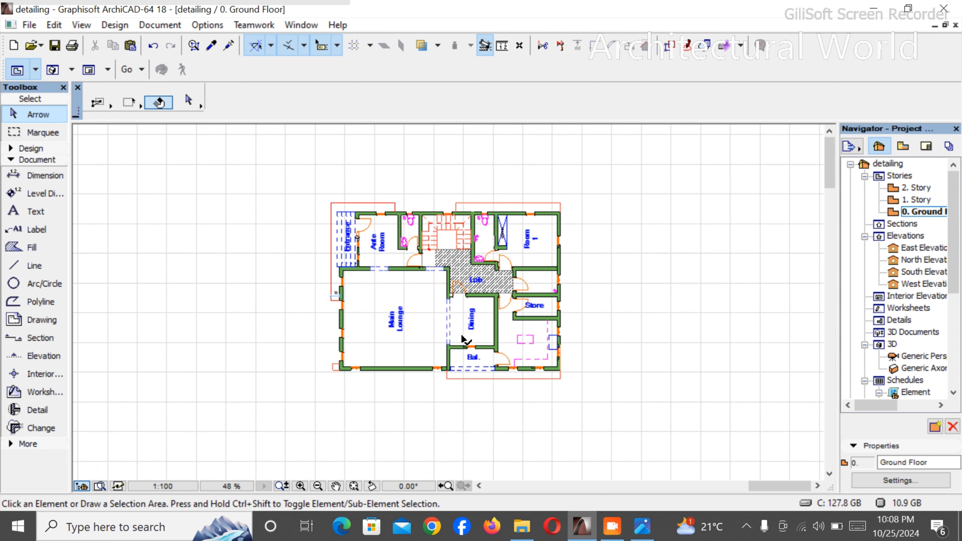
scroll(378, 285, "up", 2)
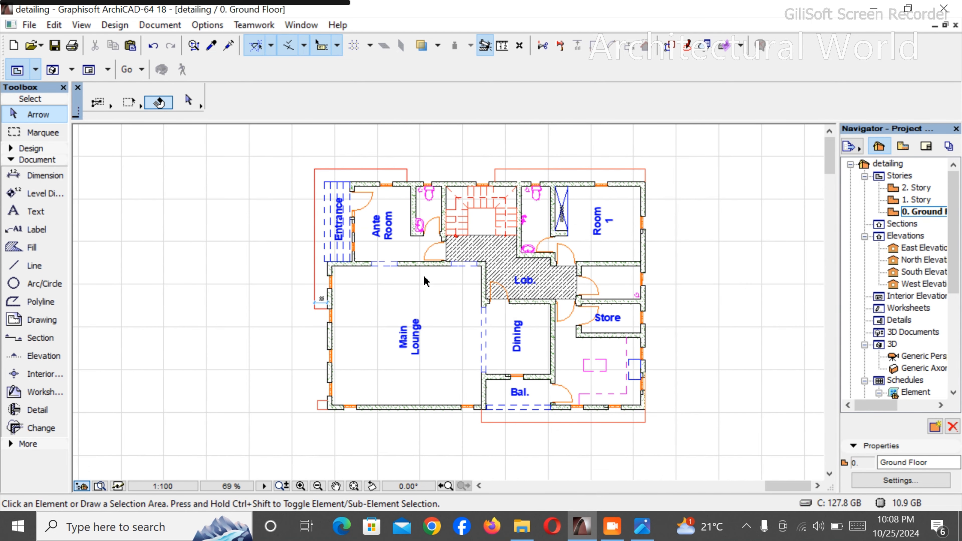
- Locate the site plan sheet among the drawing sheets and examine its plot boundary, building footprint and external services
scroll(530, 276, "down", 3)
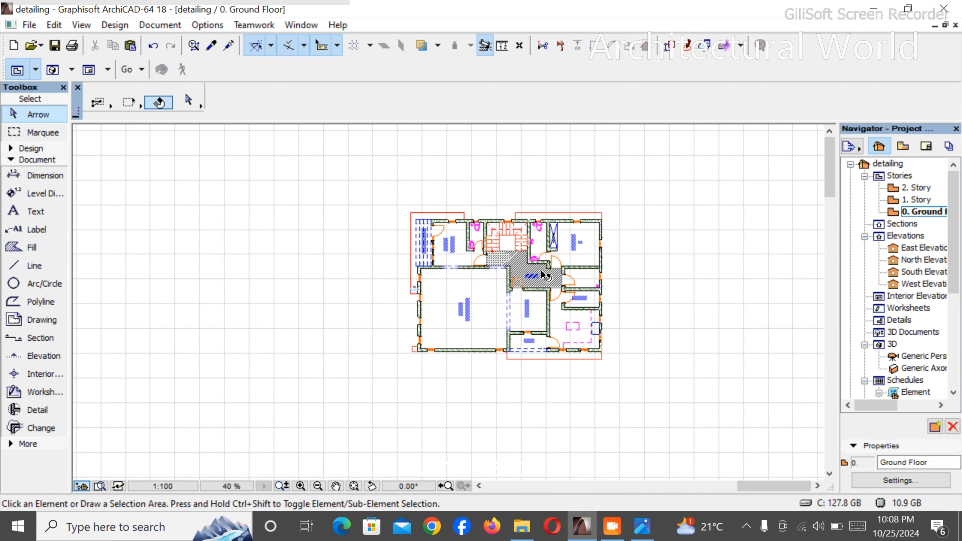
scroll(544, 276, "up", 5)
scroll(545, 275, "down", 3)
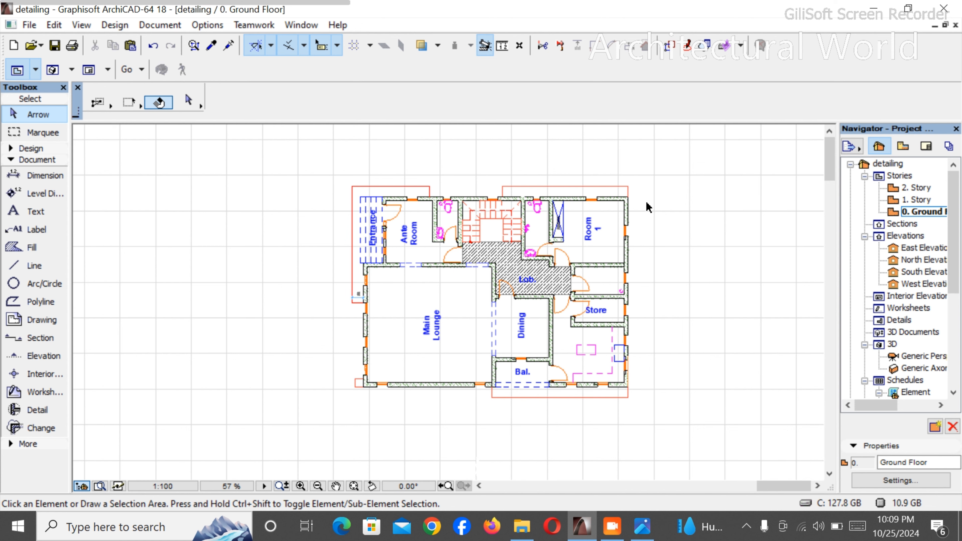
scroll(615, 222, "down", 6)
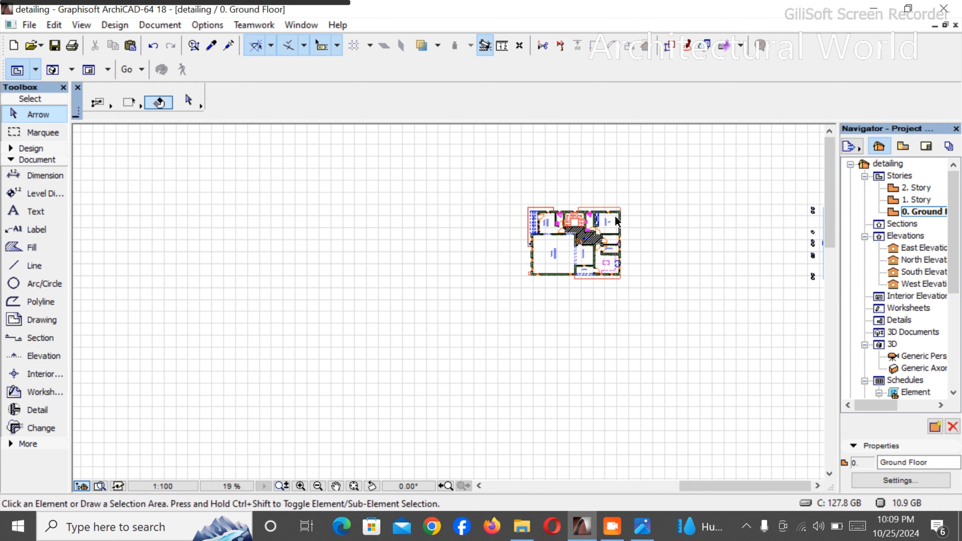
scroll(495, 363, "down", 3)
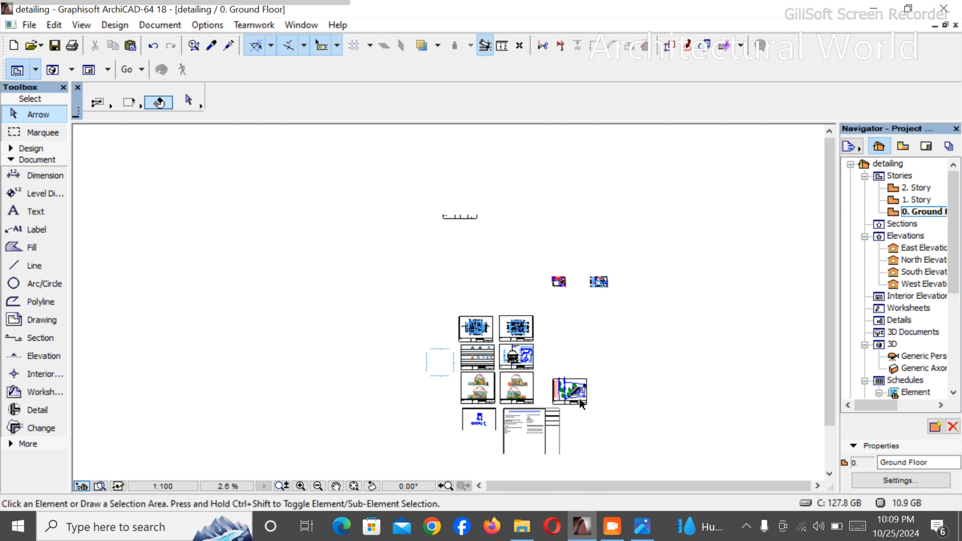
scroll(578, 392, "up", 8)
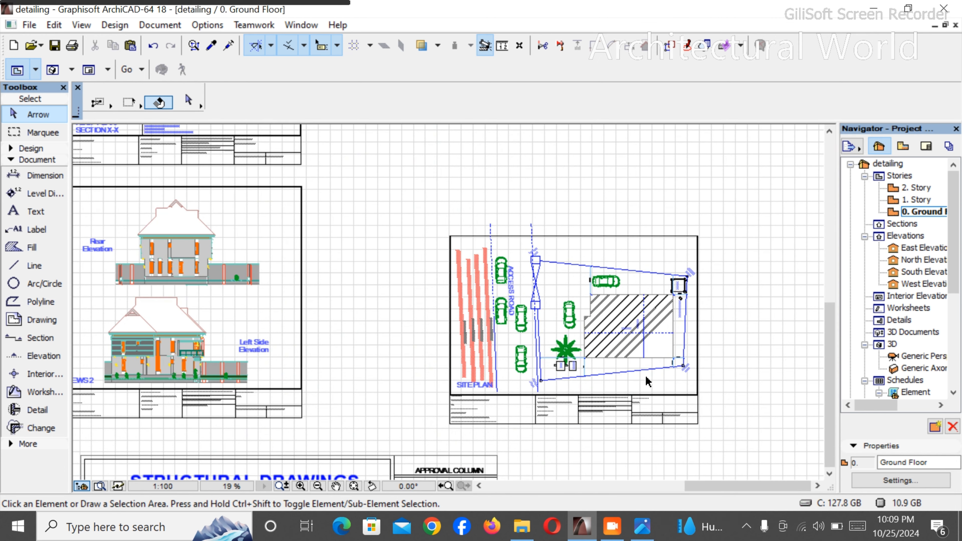
scroll(728, 327, "up", 1)
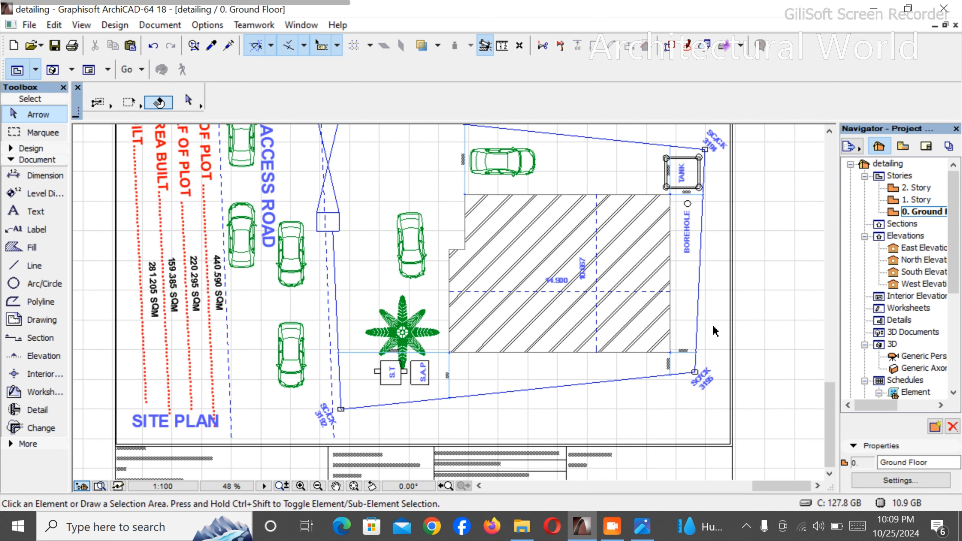
scroll(715, 331, "down", 1)
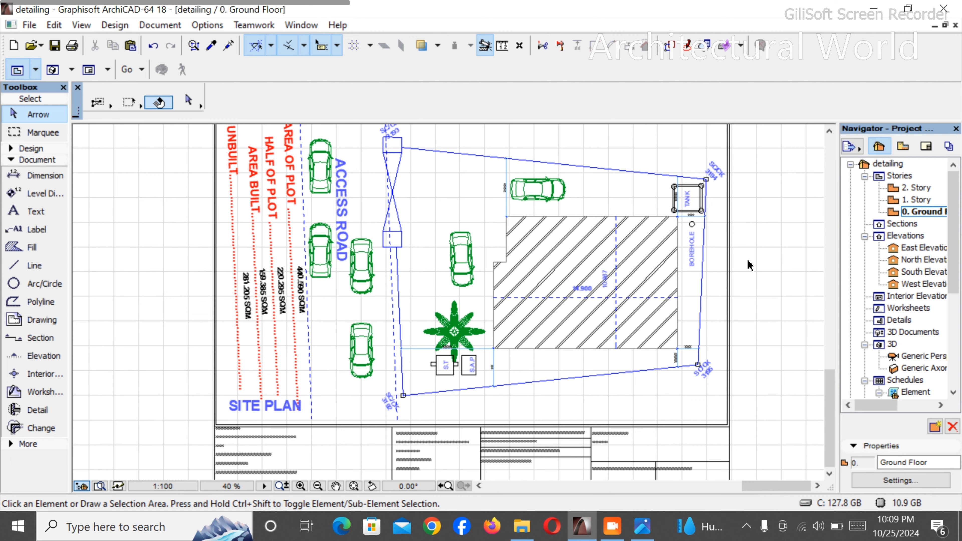
- Inspect the borehole, tank, S.T and S.A.P positions around the building on the site plan
scroll(734, 233, "up", 5)
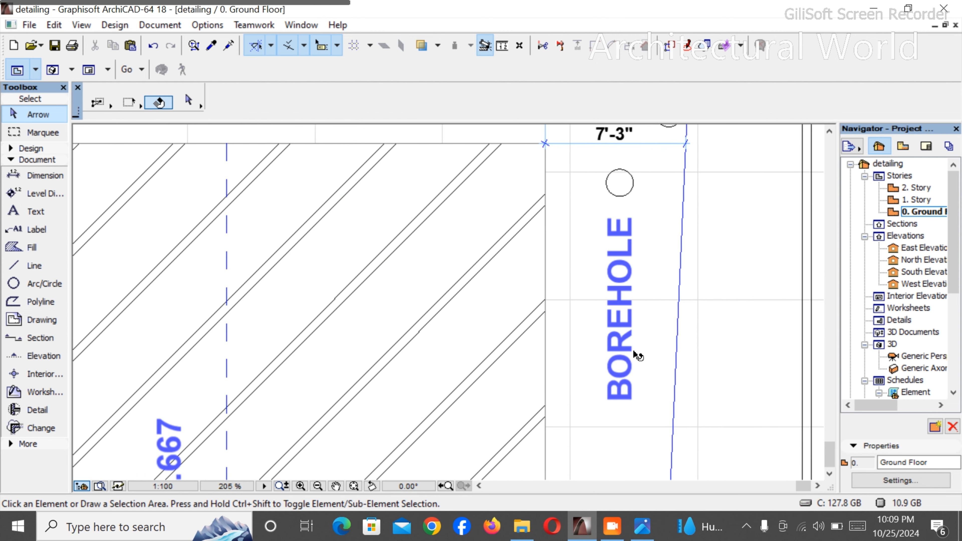
scroll(634, 351, "down", 3)
scroll(633, 195, "up", 5)
scroll(603, 214, "down", 5)
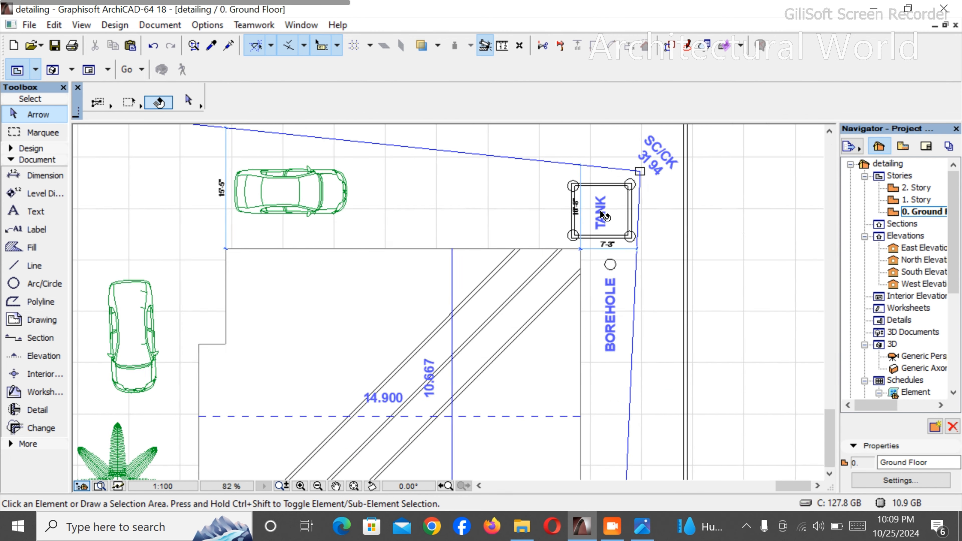
scroll(603, 214, "down", 3)
scroll(361, 397, "up", 6)
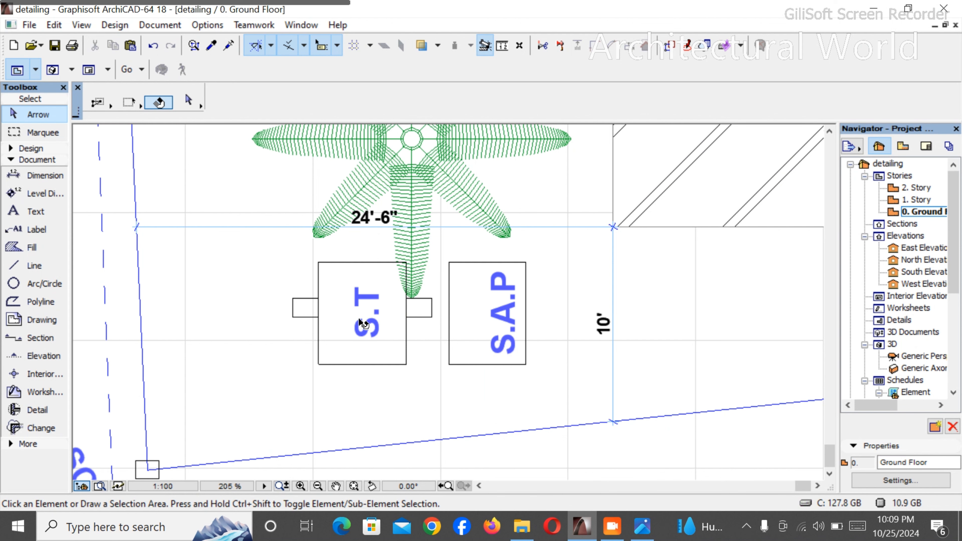
scroll(449, 339, "down", 4)
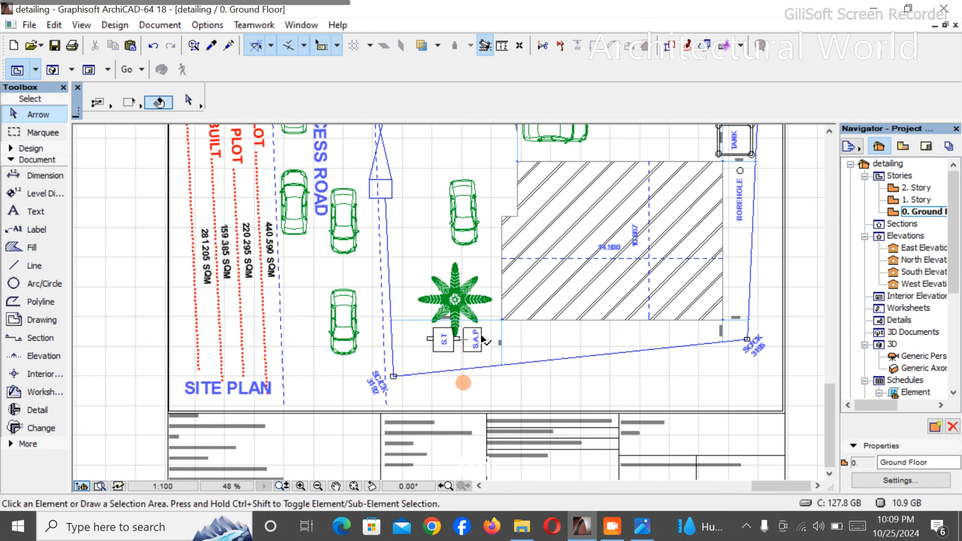
scroll(462, 335, "down", 3)
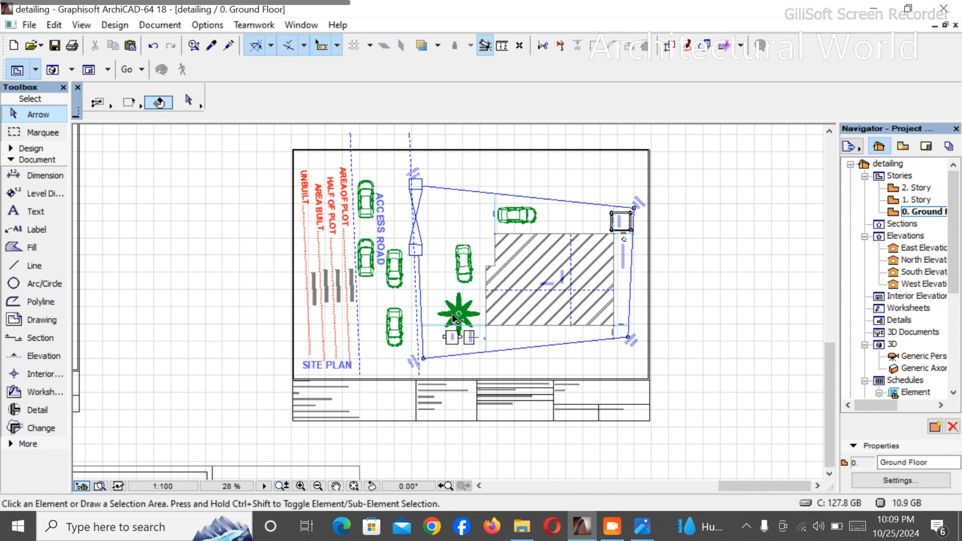
- Rotate the blue dashed rectangle in the ground floor kitchen by a quarter turn so its long side runs horizontally
scroll(454, 318, "down", 5)
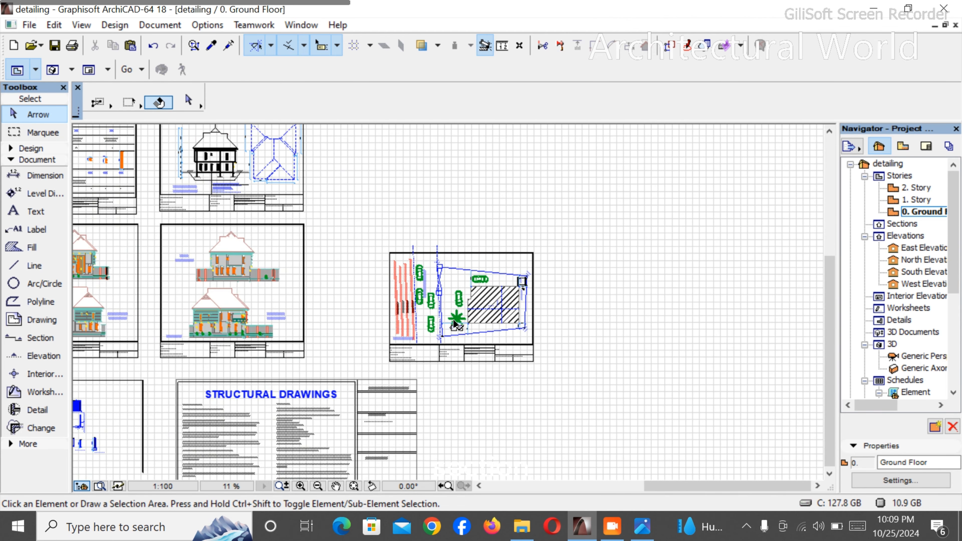
scroll(456, 321, "down", 3)
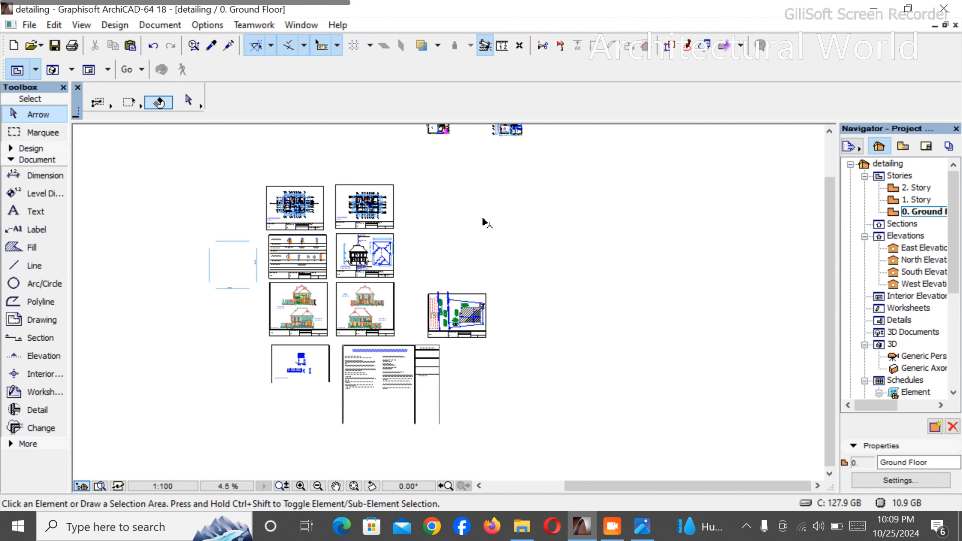
scroll(483, 221, "down", 4)
scroll(487, 148, "up", 4)
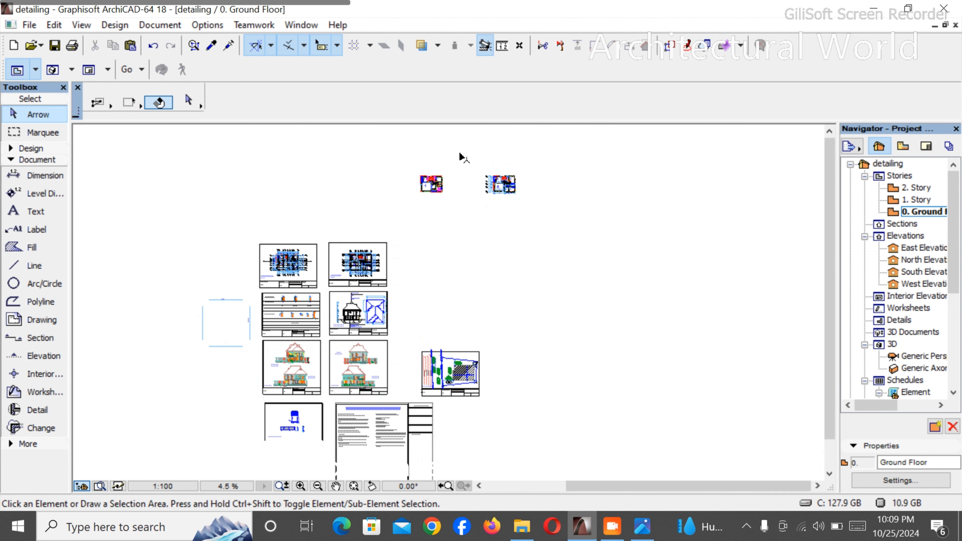
scroll(461, 156, "up", 8)
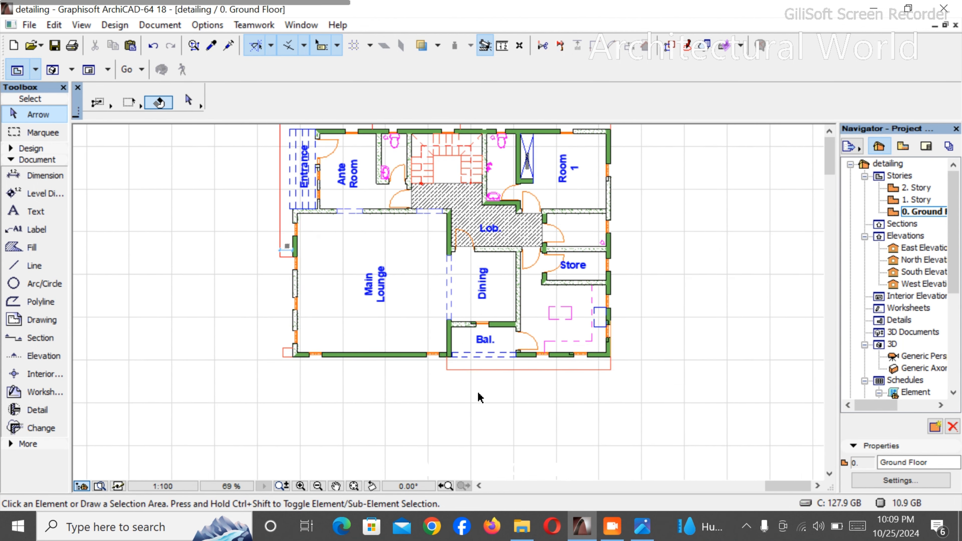
scroll(478, 397, "up", 2)
scroll(644, 281, "up", 3)
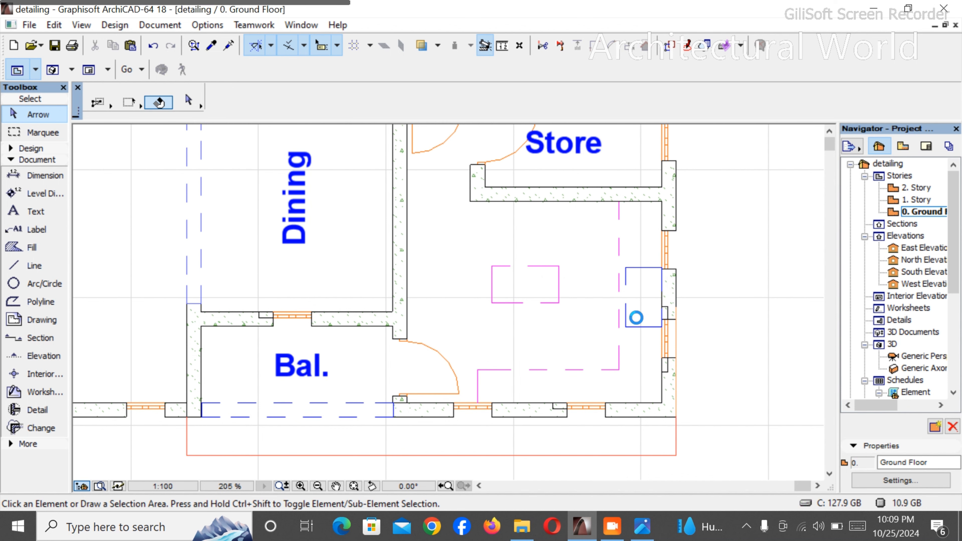
scroll(637, 330, "down", 3)
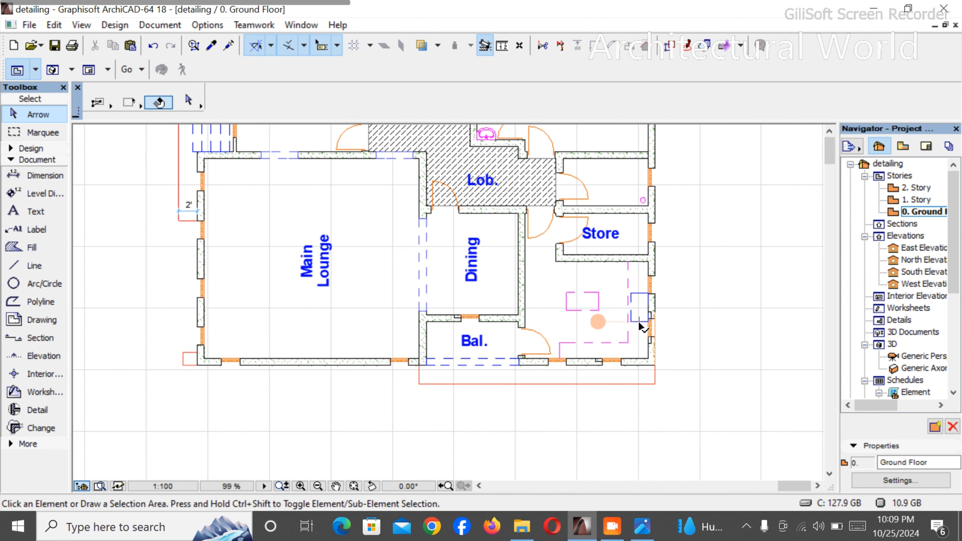
left_click(640, 322)
scroll(639, 321, "up", 3)
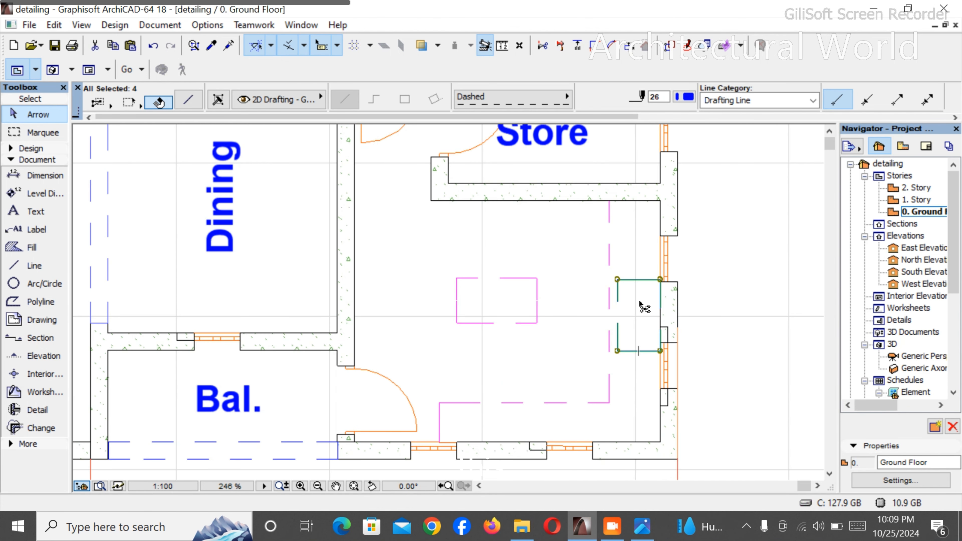
key("ctrl+e")
left_click(634, 326)
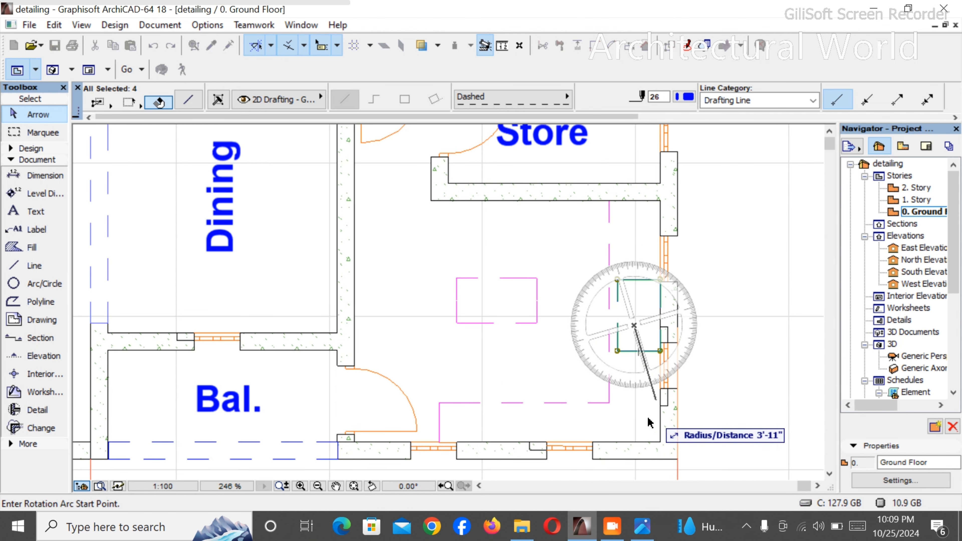
left_click(634, 413)
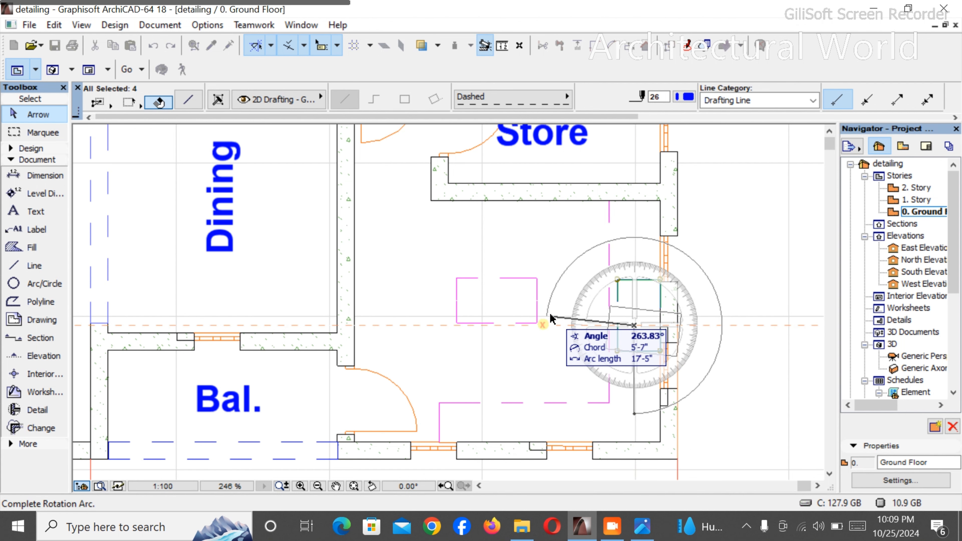
left_click(561, 329)
- Move the rotated blue rectangle against the kitchen's lower outer wall, between the two windows
key("ctrl+d")
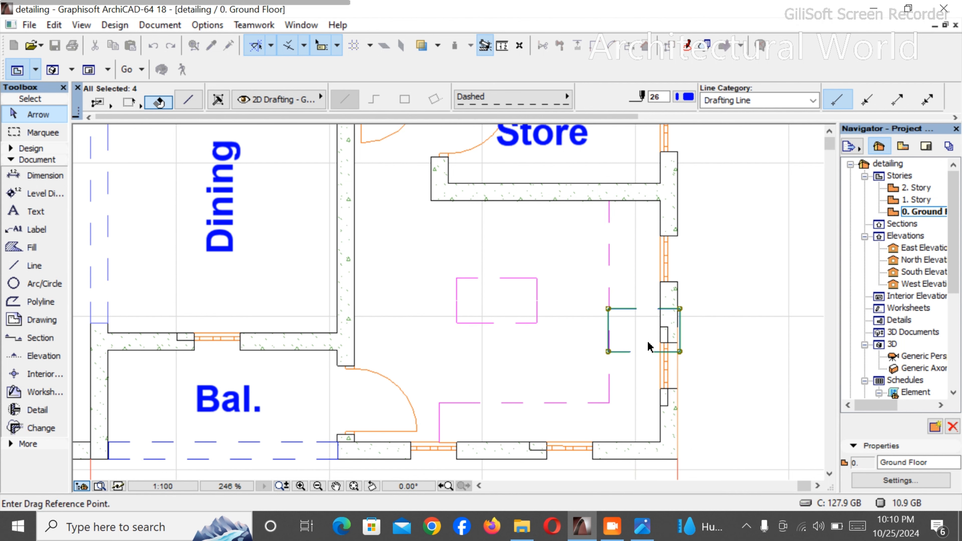
left_click(642, 347)
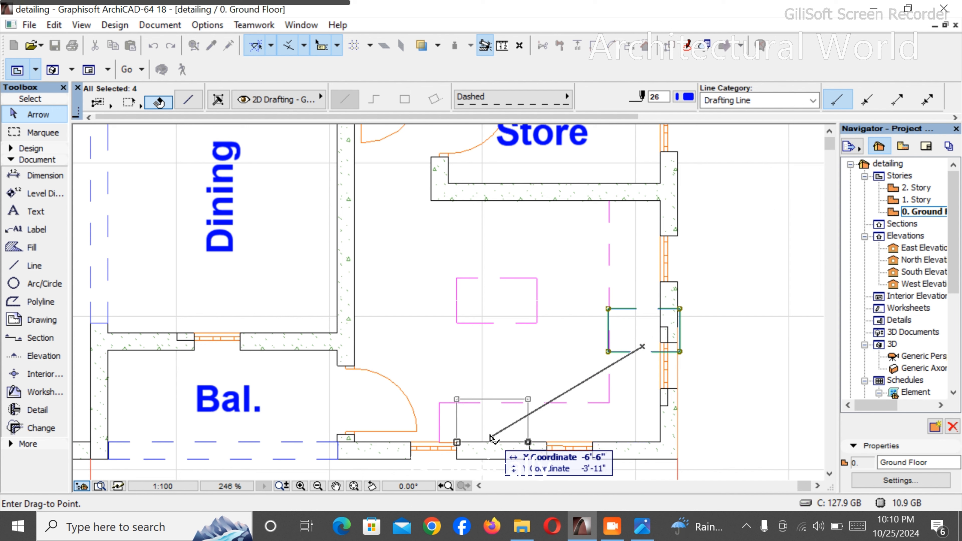
left_click(506, 436)
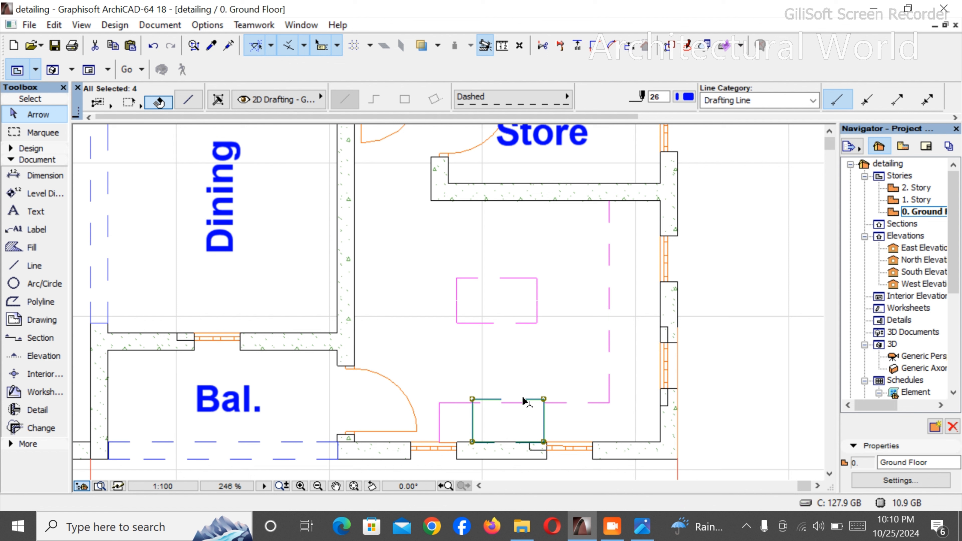
- Move the magenta dashed worktop outline about 3" up, away from the kitchen's lower wall
left_click(593, 403)
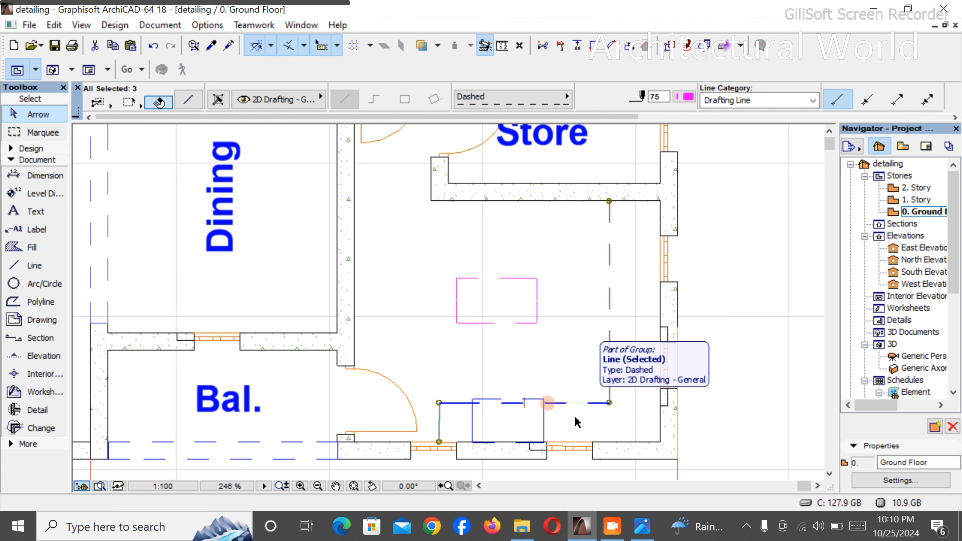
key("ctrl+d")
left_click(580, 403)
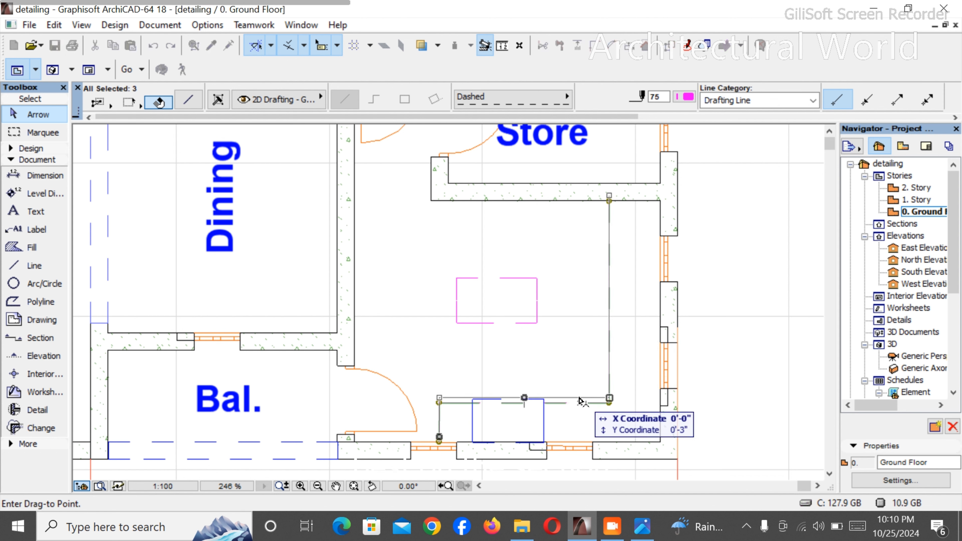
left_click(579, 395)
left_click(574, 413)
- Draw a dashed rectangle about 14'-9" by 12'-0" outside the Main Lounge's lower-left corner and shift it slightly down and left
scroll(562, 414, "down", 3)
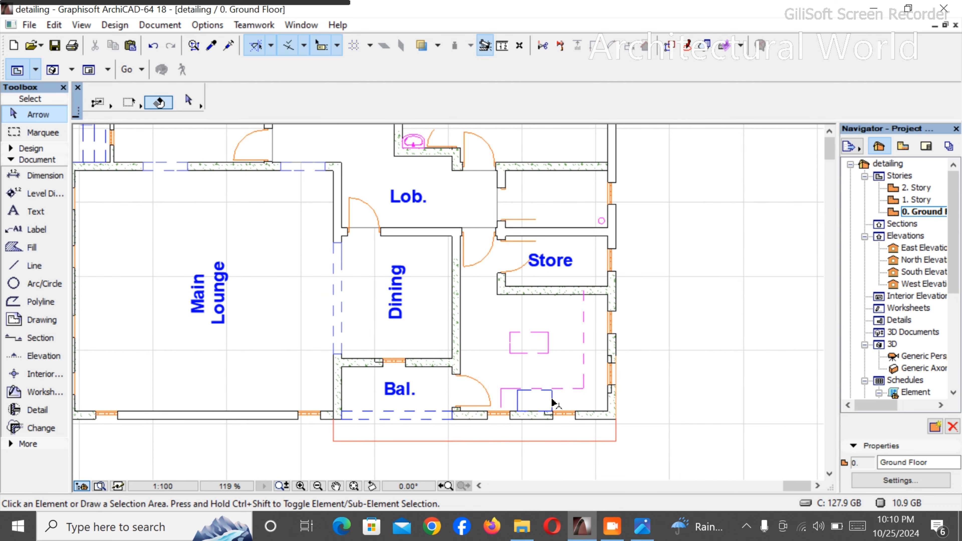
scroll(549, 405, "down", 5)
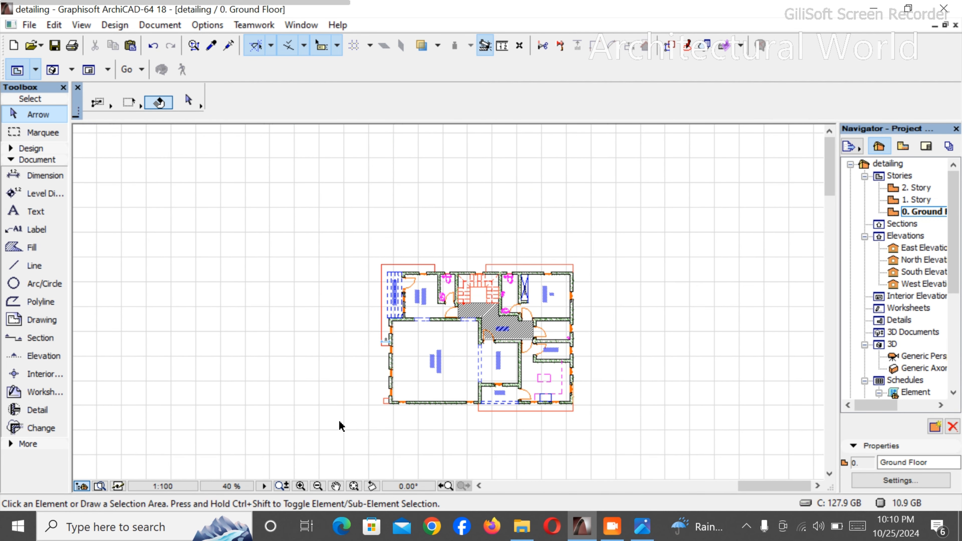
left_click(34, 265)
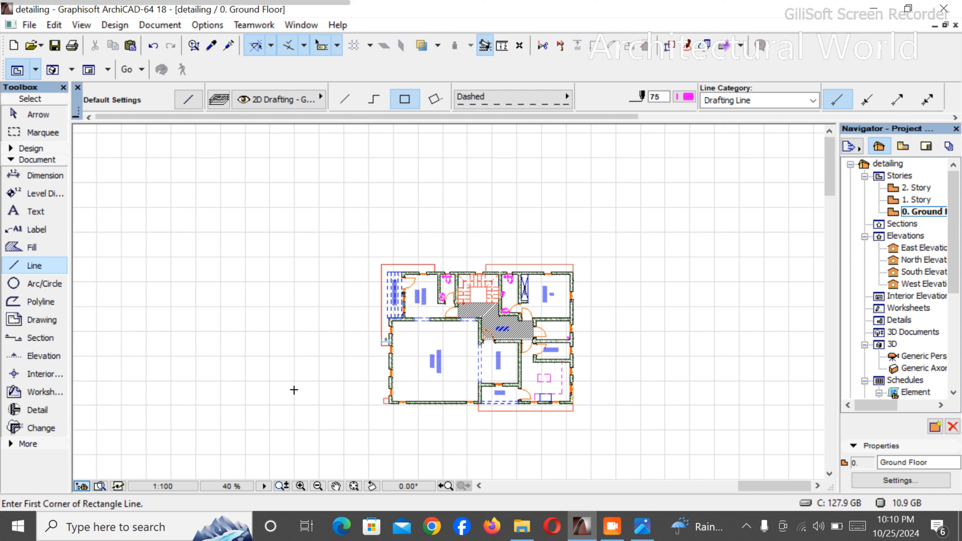
left_click(318, 387)
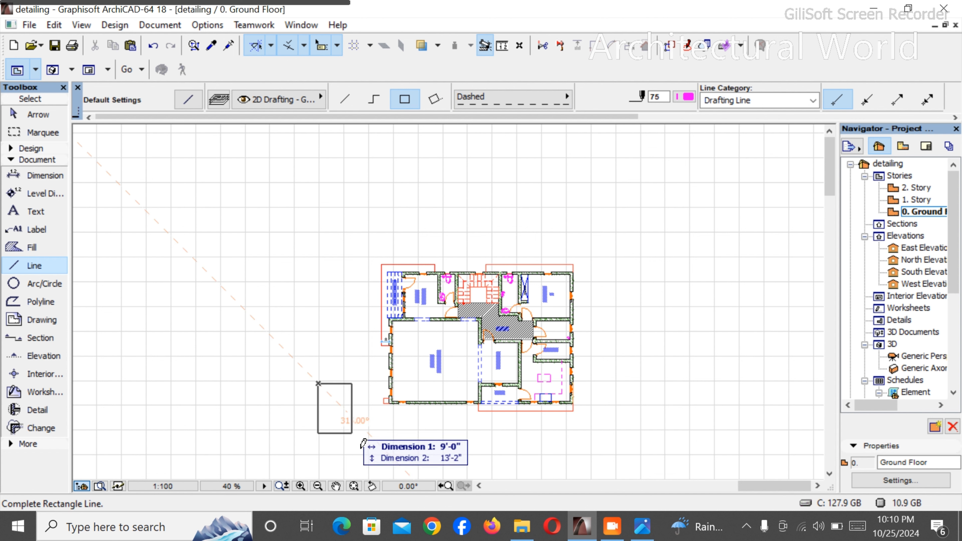
left_click(374, 425)
key("Escape")
left_click(375, 420)
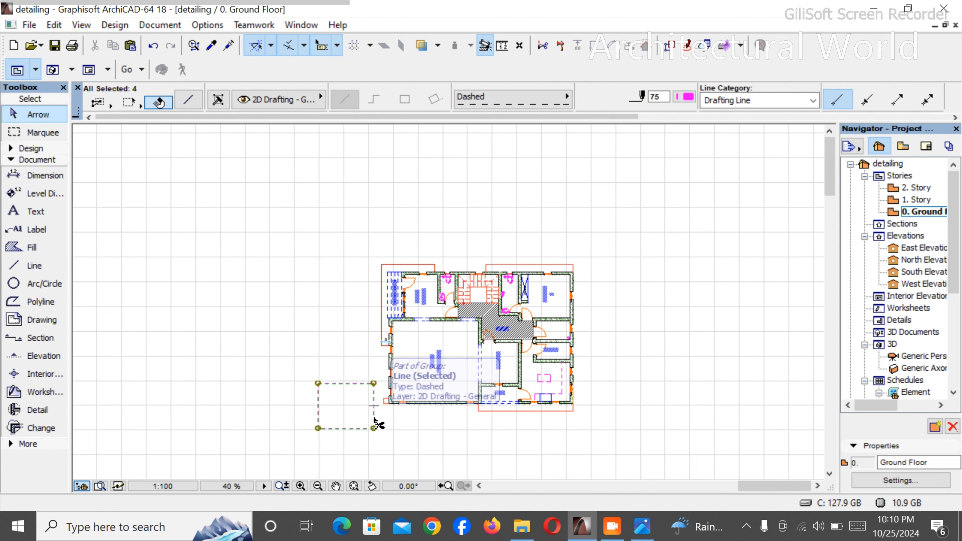
mouse_move(375, 420)
left_mouse_down()
mouse_move(382, 435)
mouse_move(367, 434)
left_mouse_up()
left_click(395, 437)
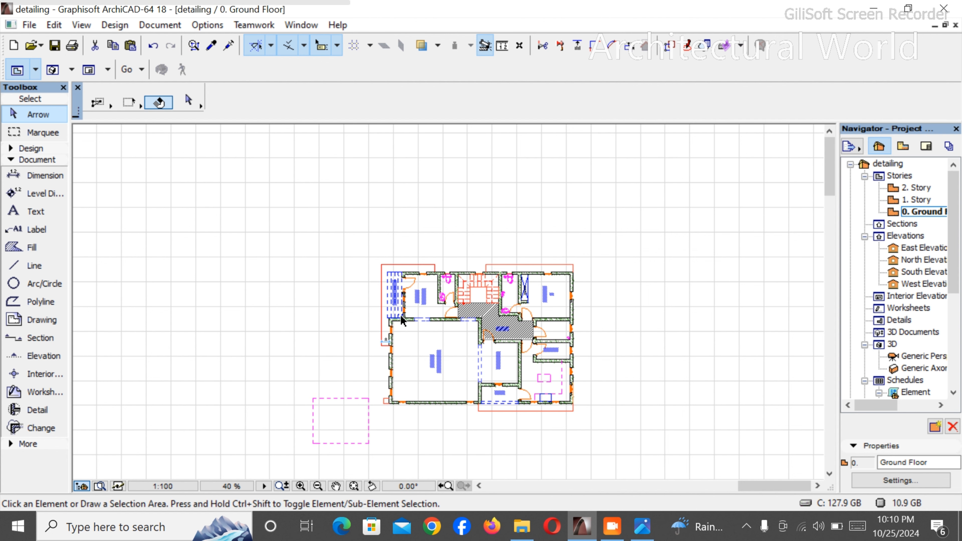
scroll(412, 295, "up", 3)
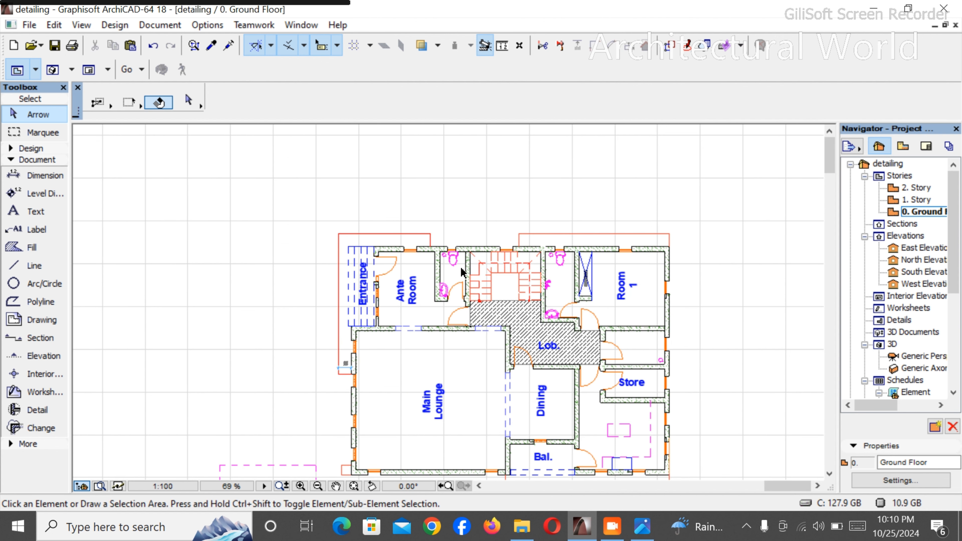
scroll(523, 241, "down", 3)
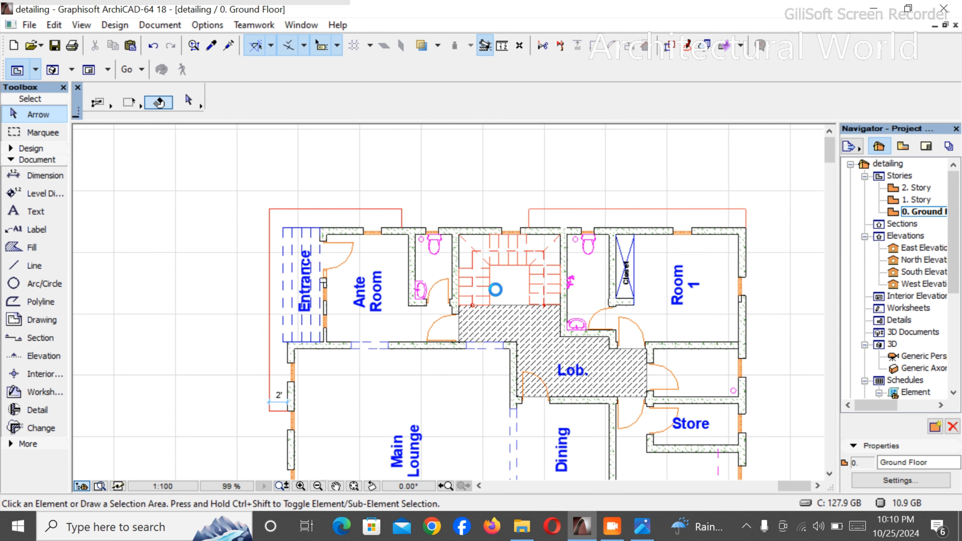
scroll(443, 368, "up", 4)
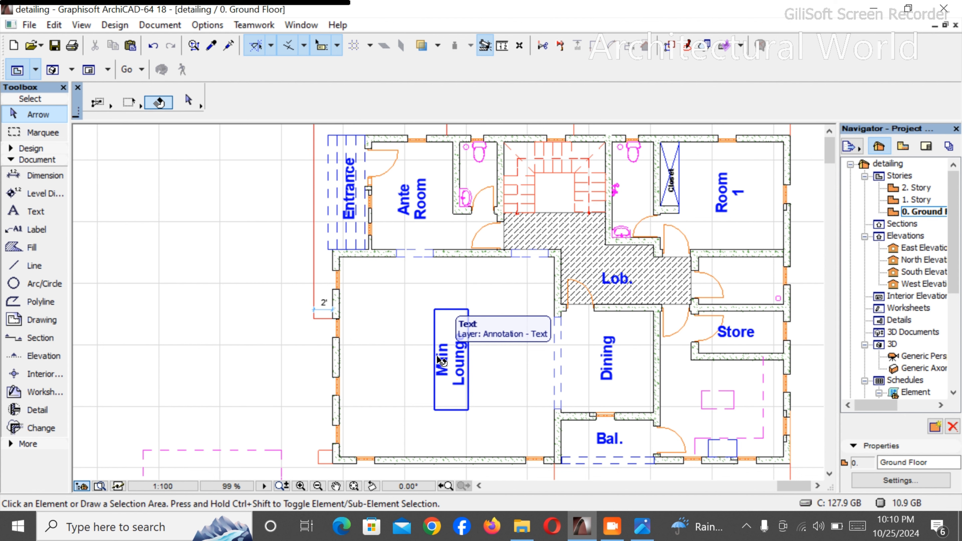
- Draw a magenta dashed rectangle about 7' wide outside the house, off Room 1's upper-right corner
scroll(508, 283, "down", 3)
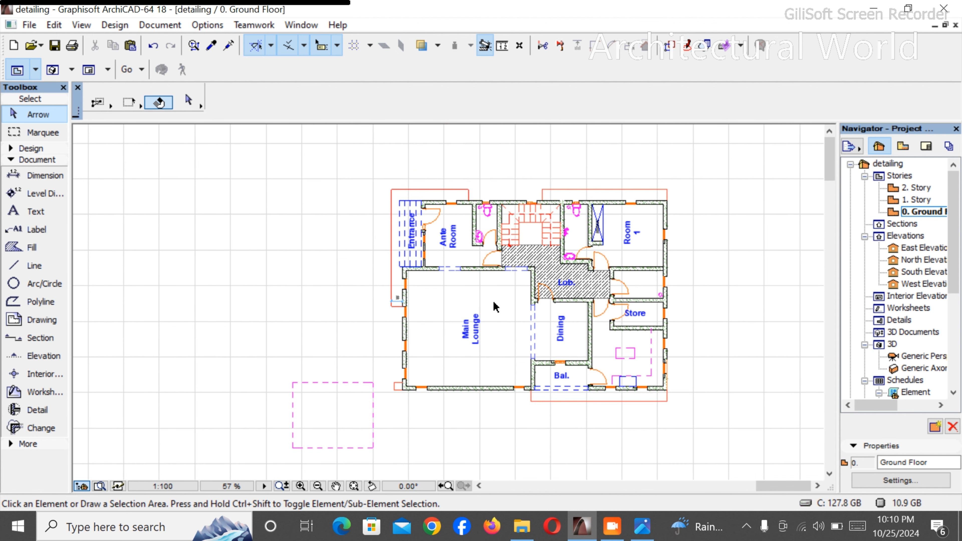
scroll(692, 272, "up", 2)
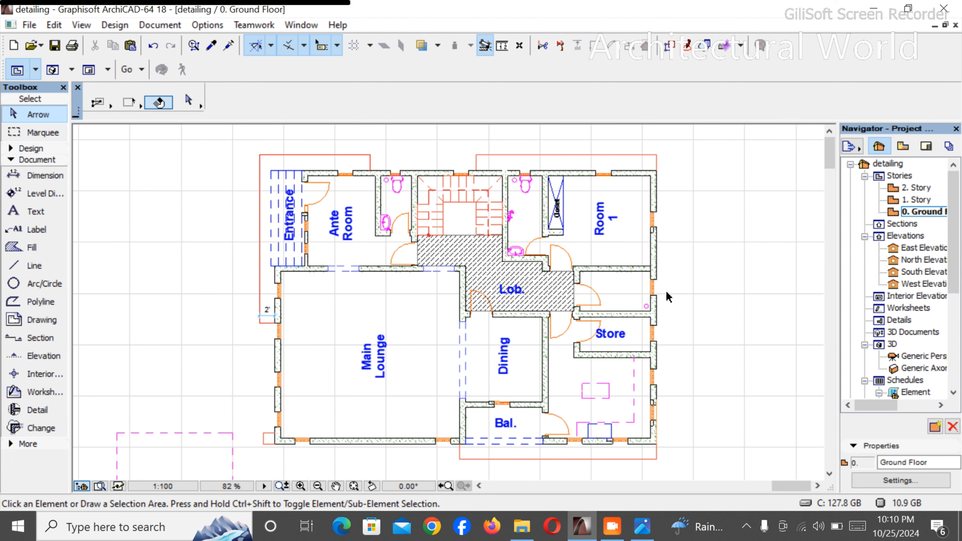
scroll(214, 275, "down", 2)
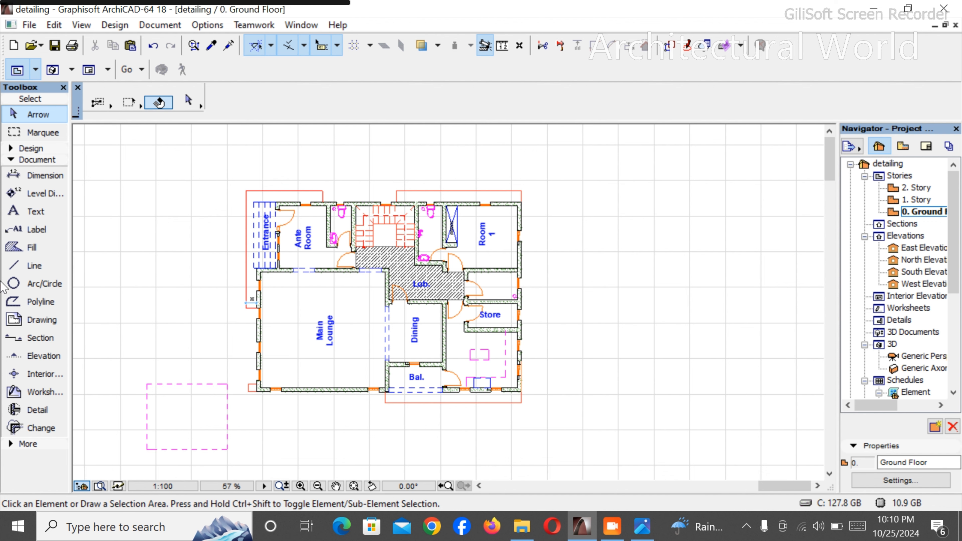
left_click(32, 266)
scroll(510, 163, "up", 3)
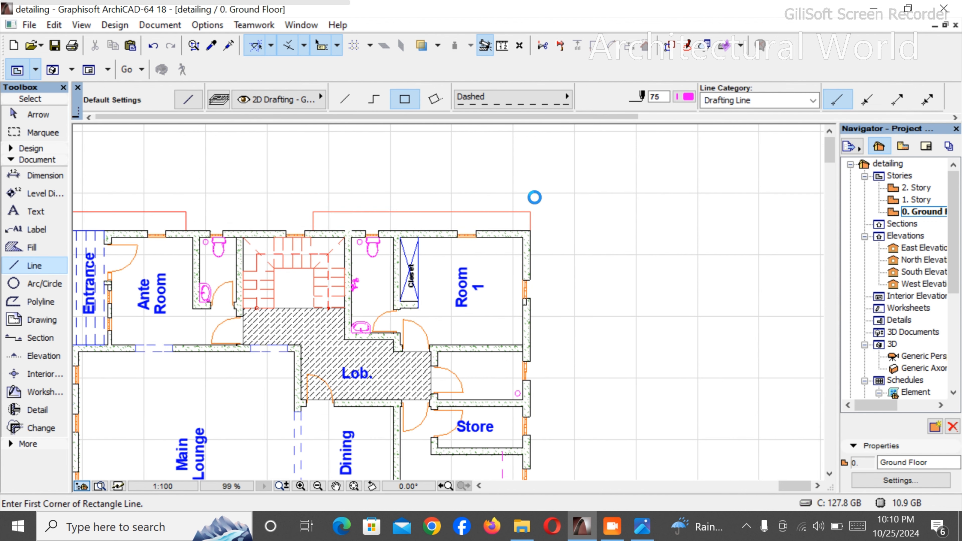
left_click(566, 191)
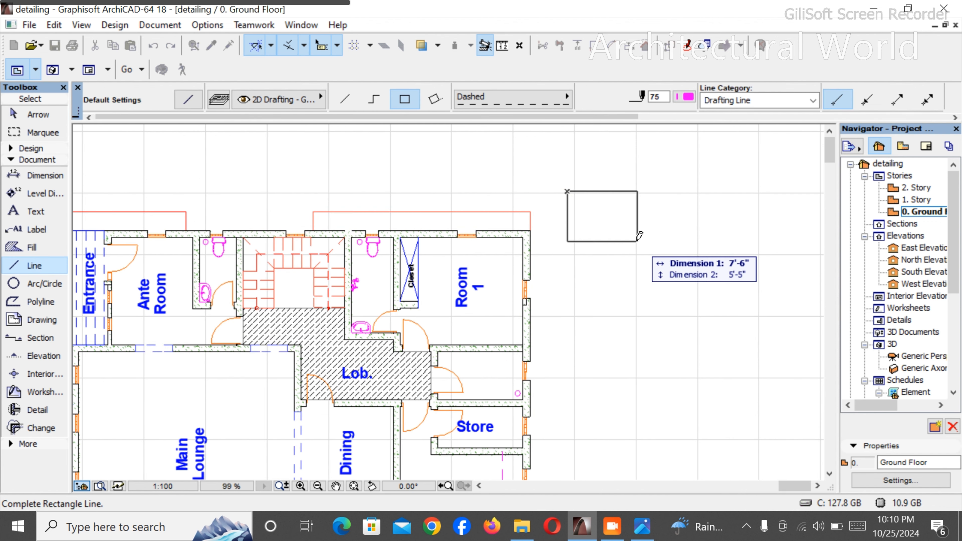
left_click(629, 266)
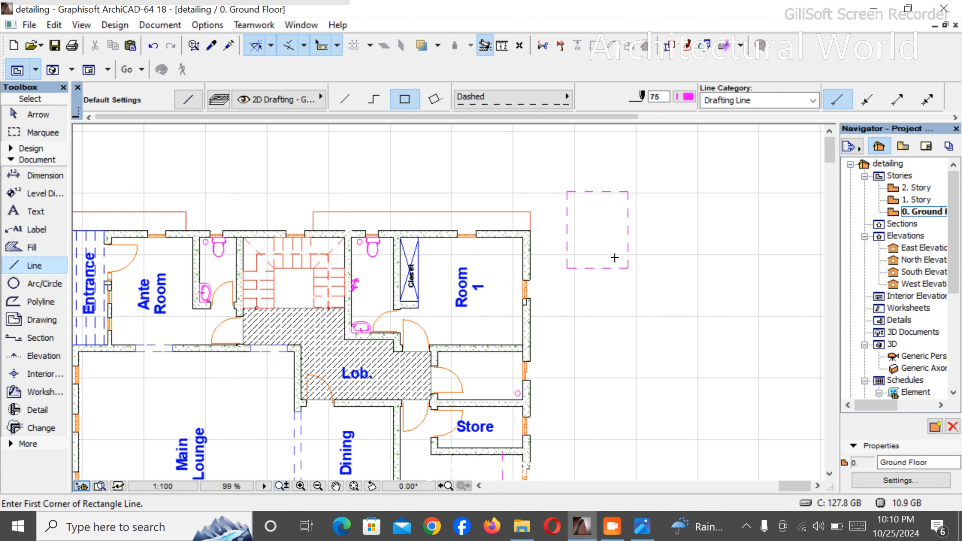
key("Escape")
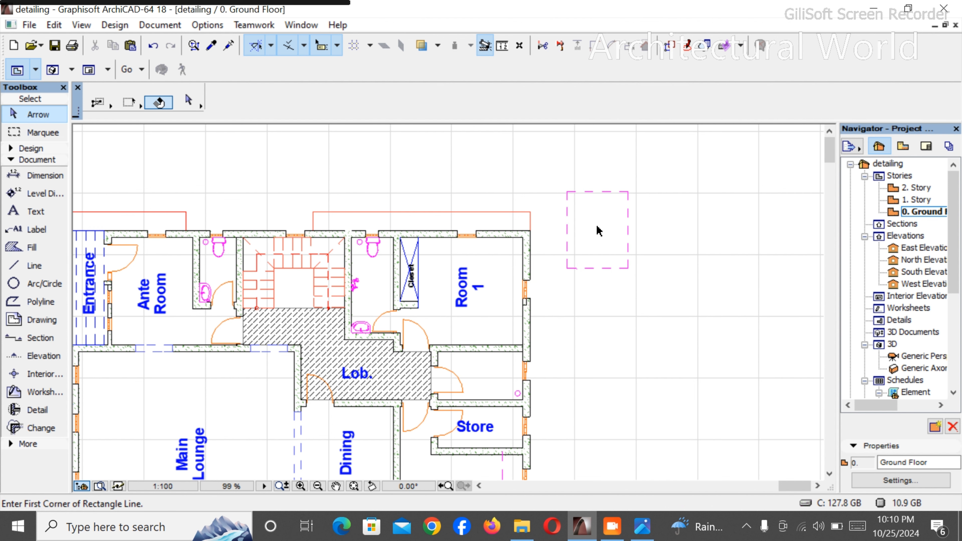
- Start a chained dashed line above the toilet beside the Ante Room and run it about 37' horizontally, past Room 1's outer wall
scroll(613, 233, "down", 2)
scroll(504, 280, "down", 3)
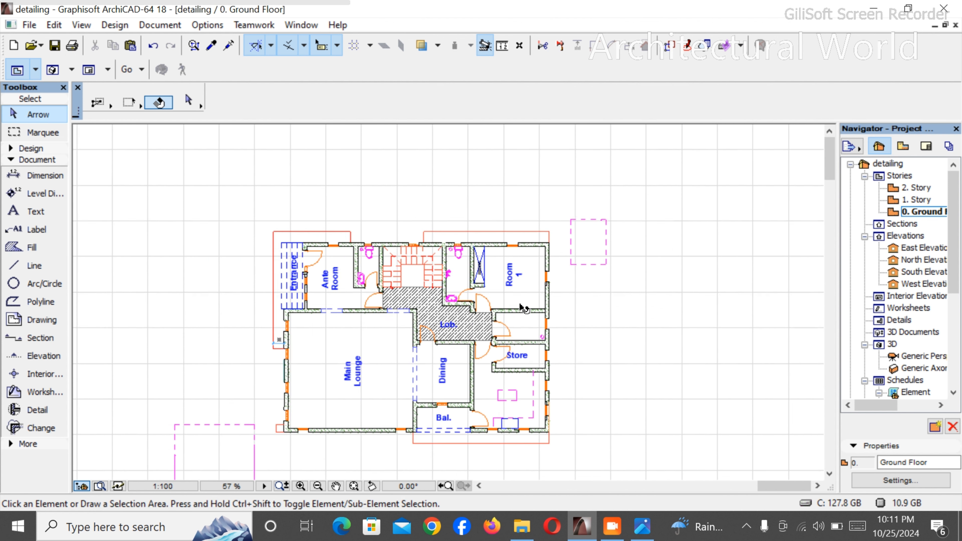
scroll(420, 260, "up", 2)
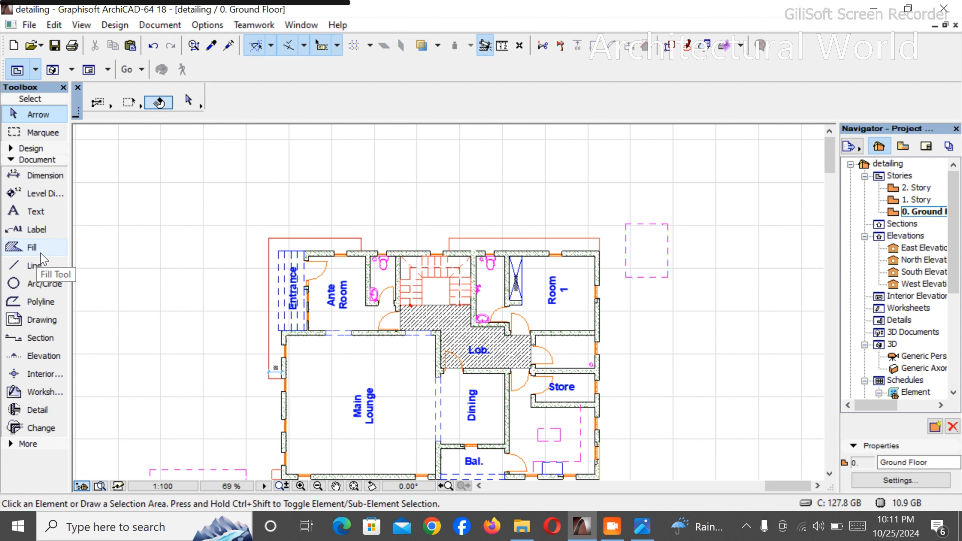
left_click(35, 266)
scroll(340, 208, "up", 2)
scroll(346, 232, "up", 3)
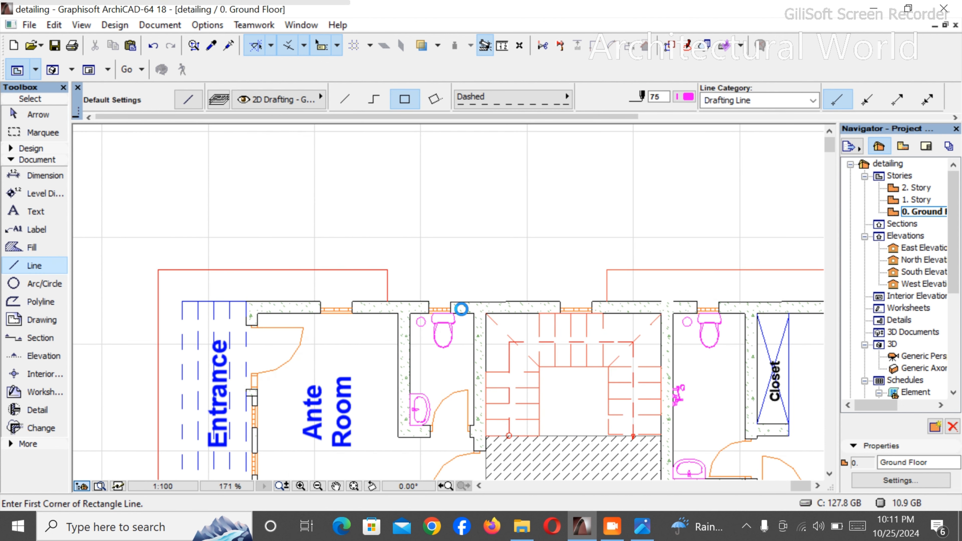
scroll(428, 296, "down", 4)
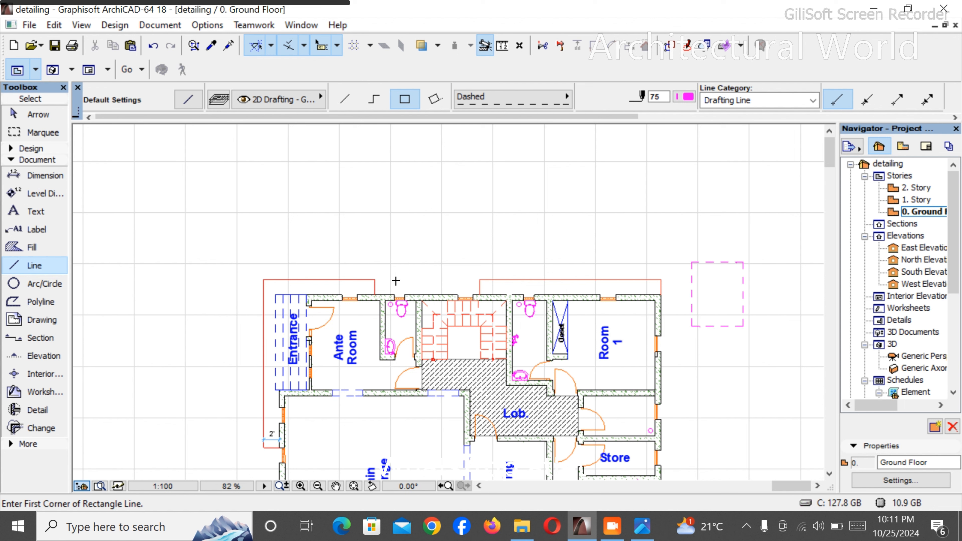
left_click(396, 281)
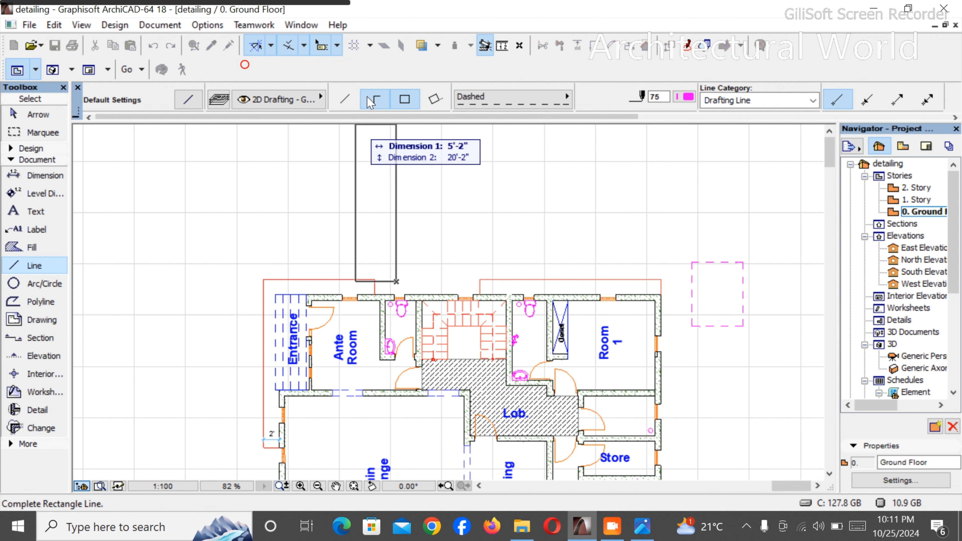
left_click(374, 99)
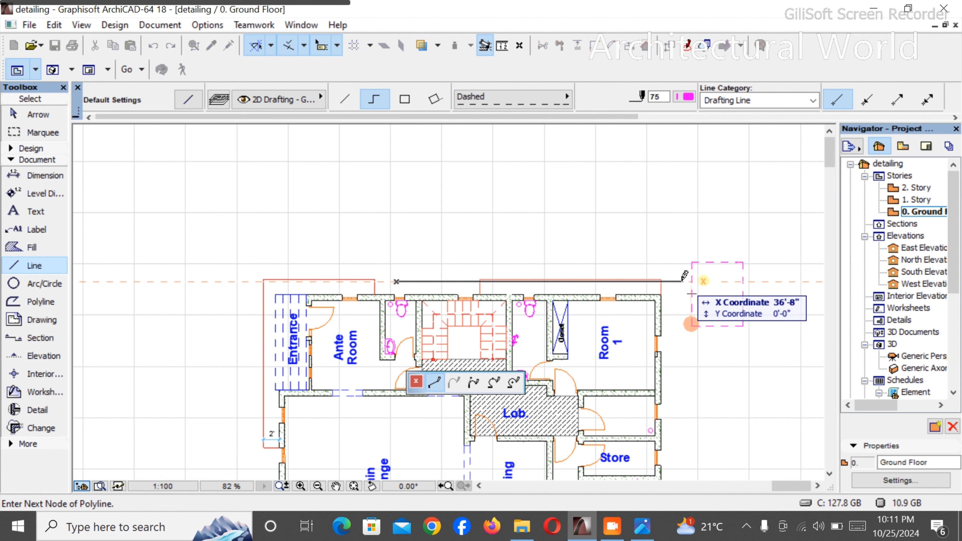
- Continue the line about 40'-5" down outside the right wall, about 9'-8" left and about 5' up into the blue kitchen rectangle, then finish it
scroll(685, 276, "down", 2)
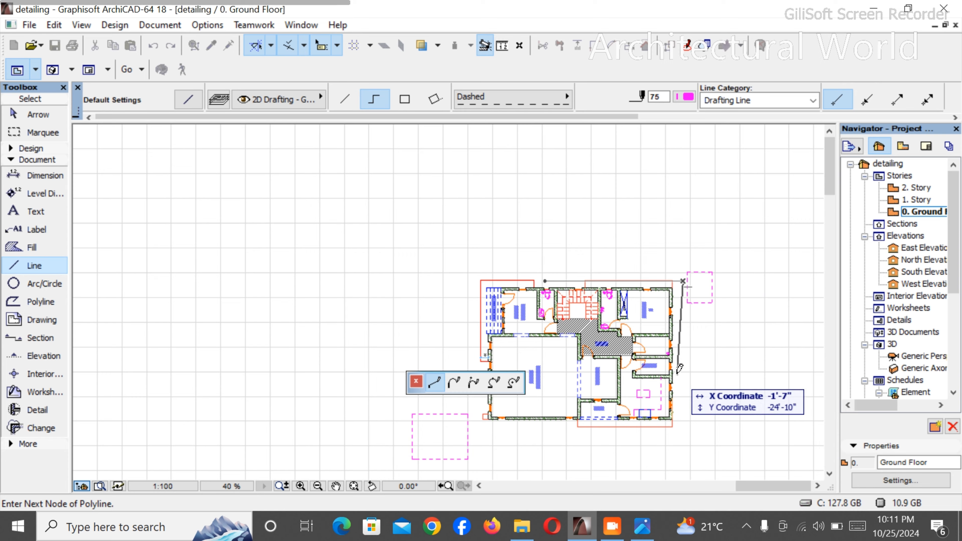
scroll(679, 369, "up", 2)
scroll(706, 387, "down", 2)
scroll(703, 429, "up", 4)
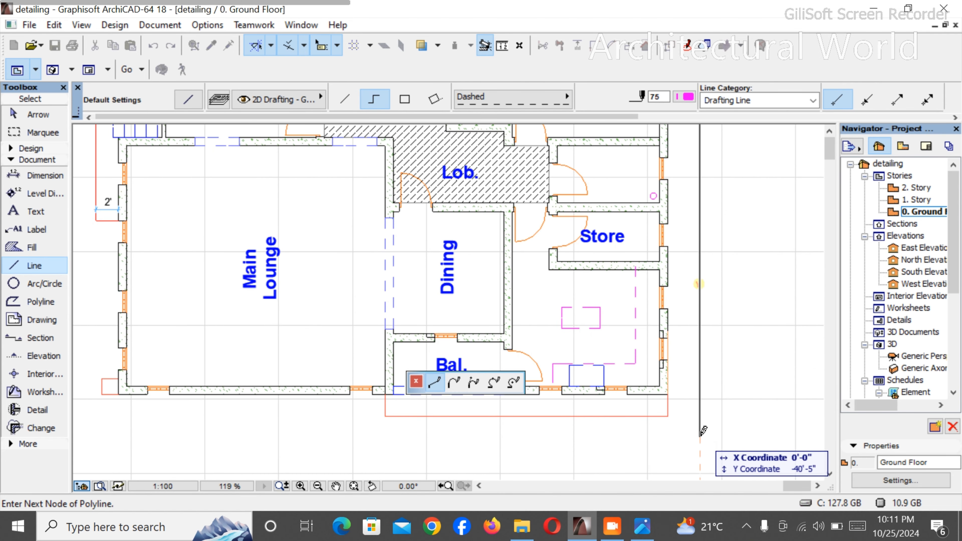
left_click(701, 437)
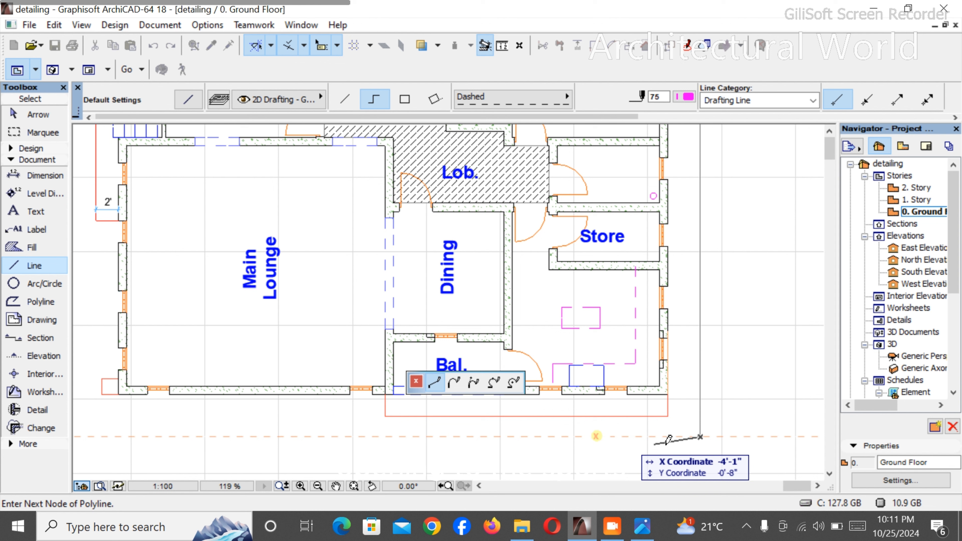
left_click(589, 436)
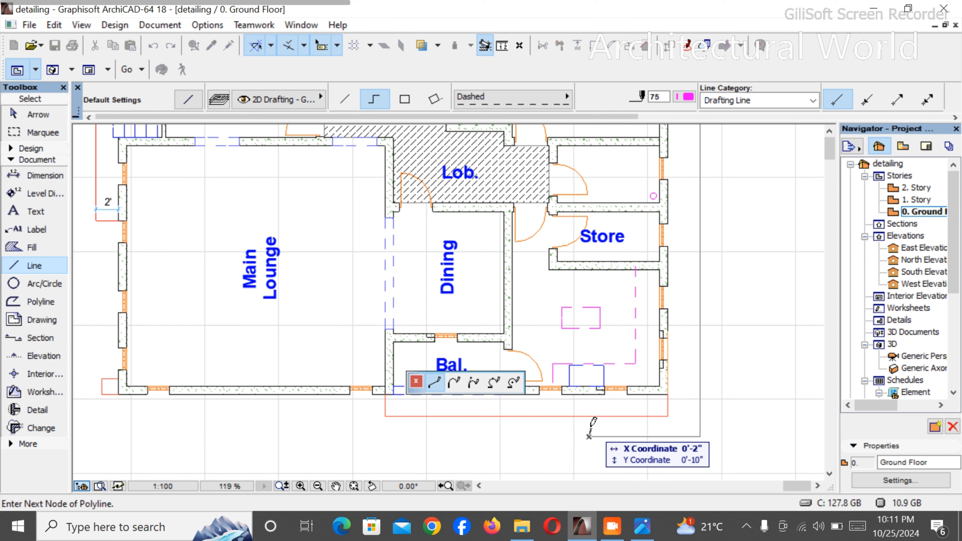
left_click(590, 380)
right_click(611, 360)
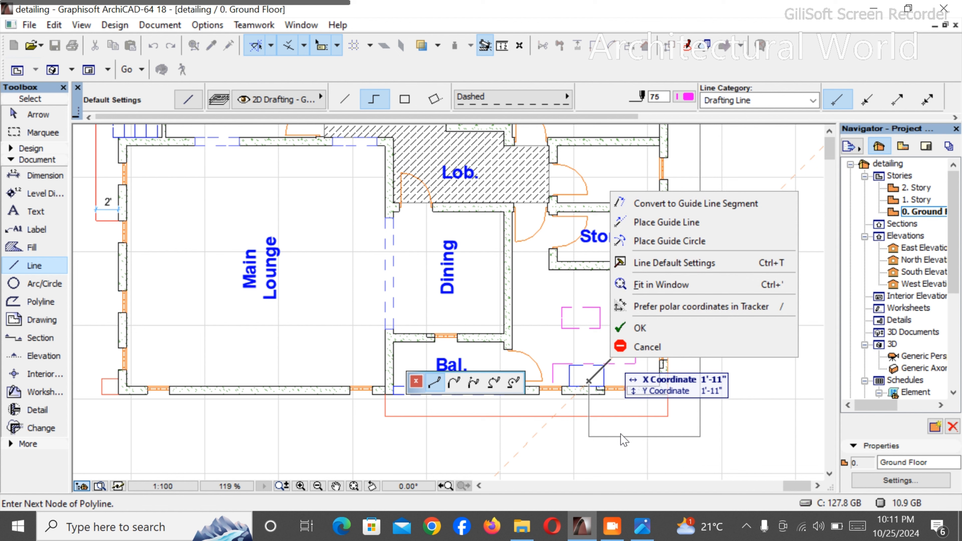
left_click(644, 319)
scroll(620, 366, "down", 1)
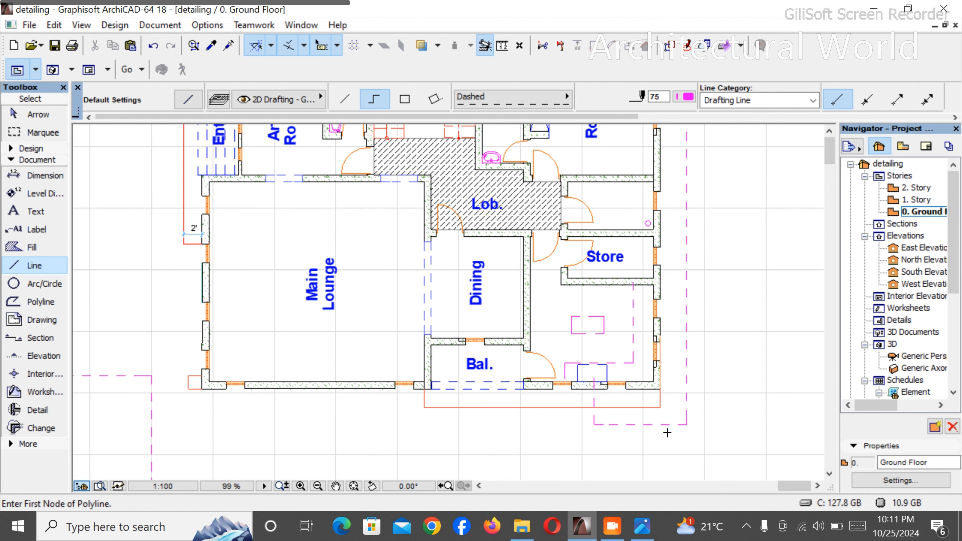
key("Escape")
- Change the new perimeter line to blue pen 26 with the Solid Line type
left_click(680, 425)
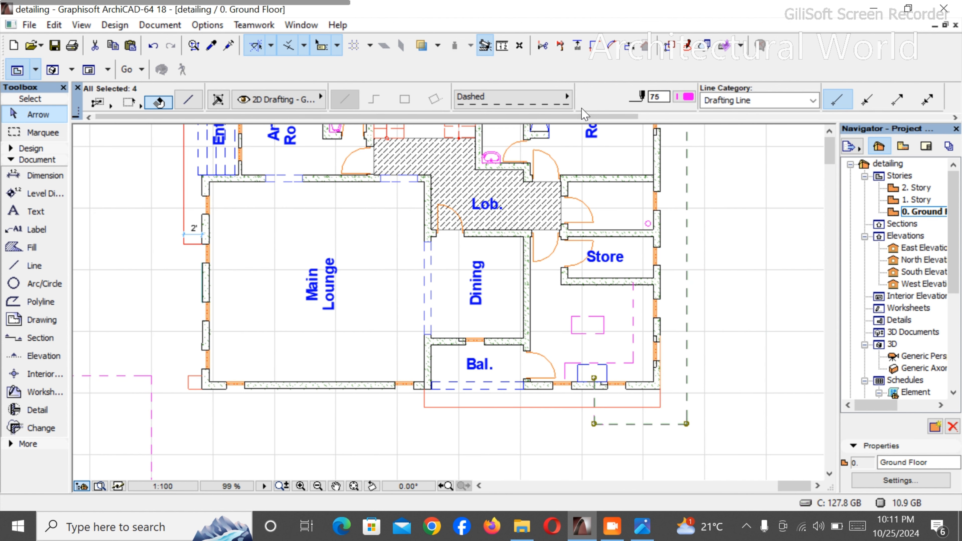
left_click(693, 101)
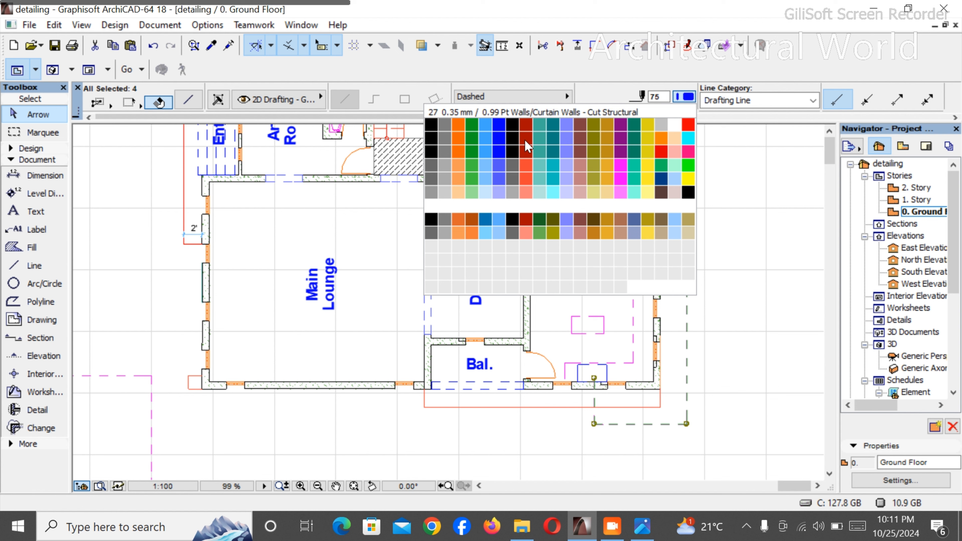
left_click(506, 141)
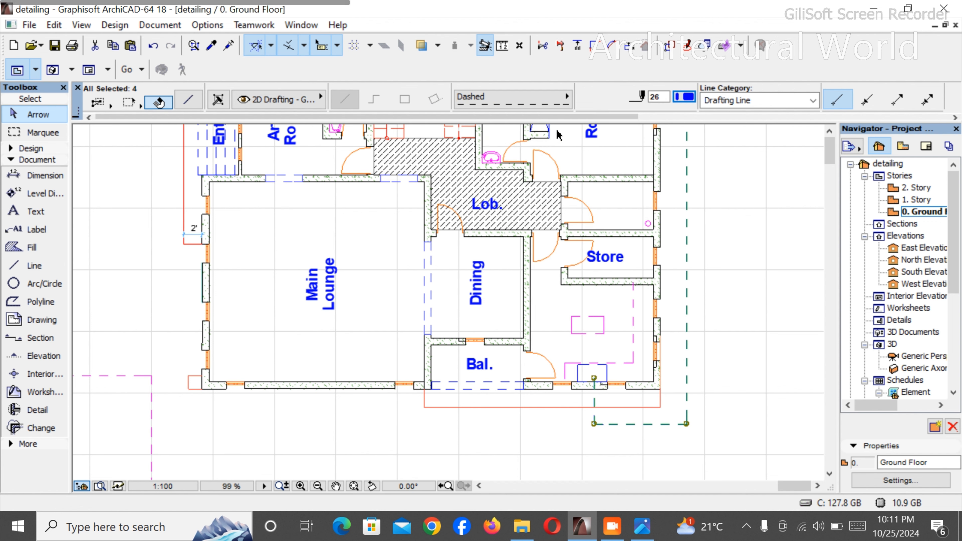
left_click(553, 99)
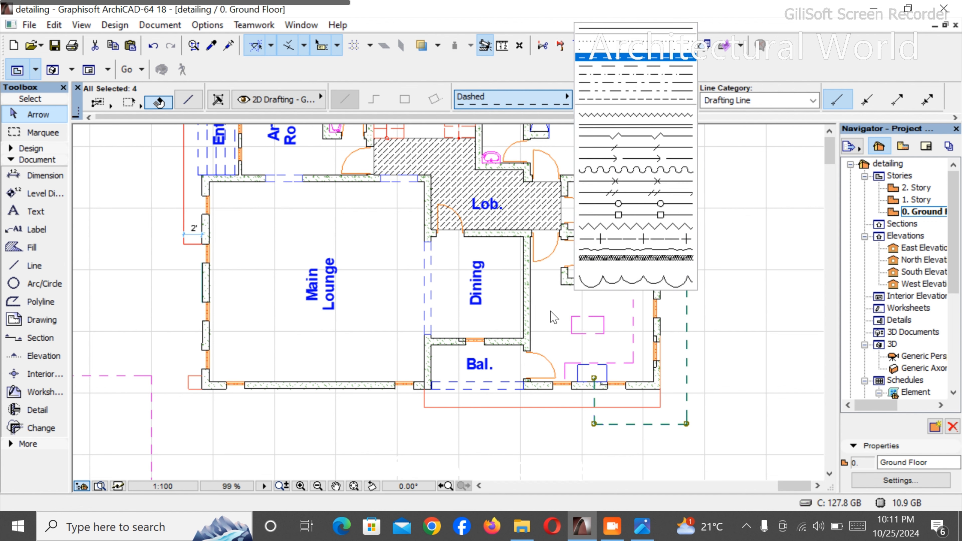
left_click(606, 28)
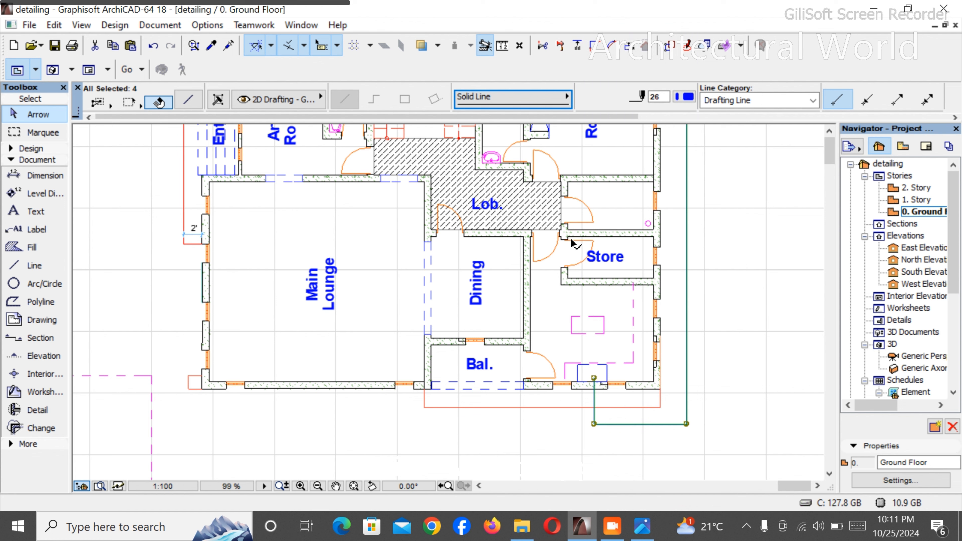
left_click(562, 429)
- Set the Line tool's defaults to Solid Line with blue pen 6
scroll(580, 407, "up", 4)
scroll(614, 432, "down", 4)
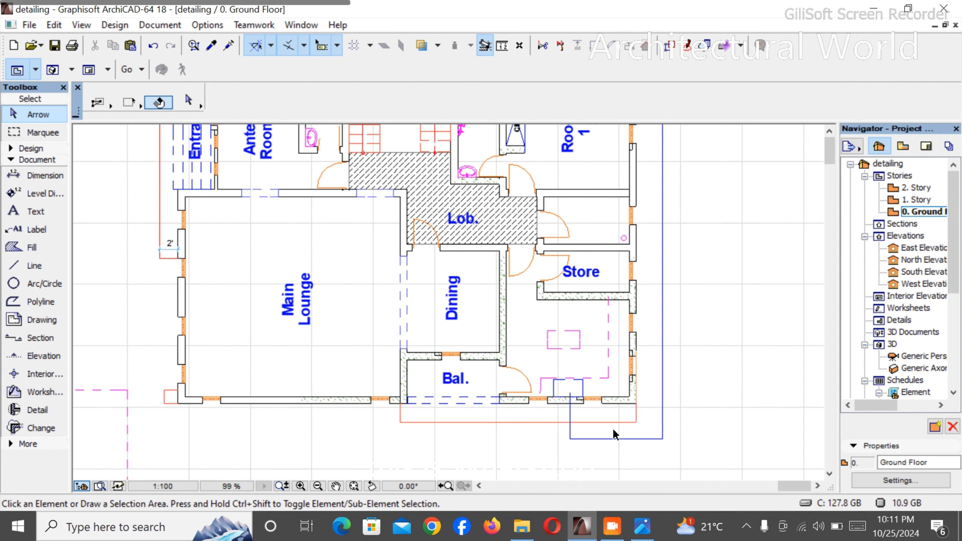
scroll(614, 434, "down", 2)
scroll(538, 225, "up", 2)
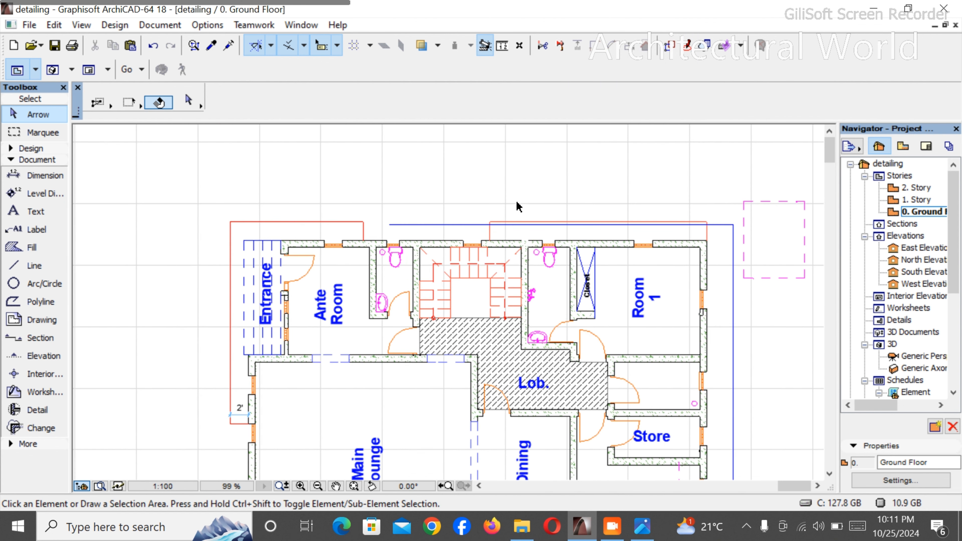
left_click(33, 265)
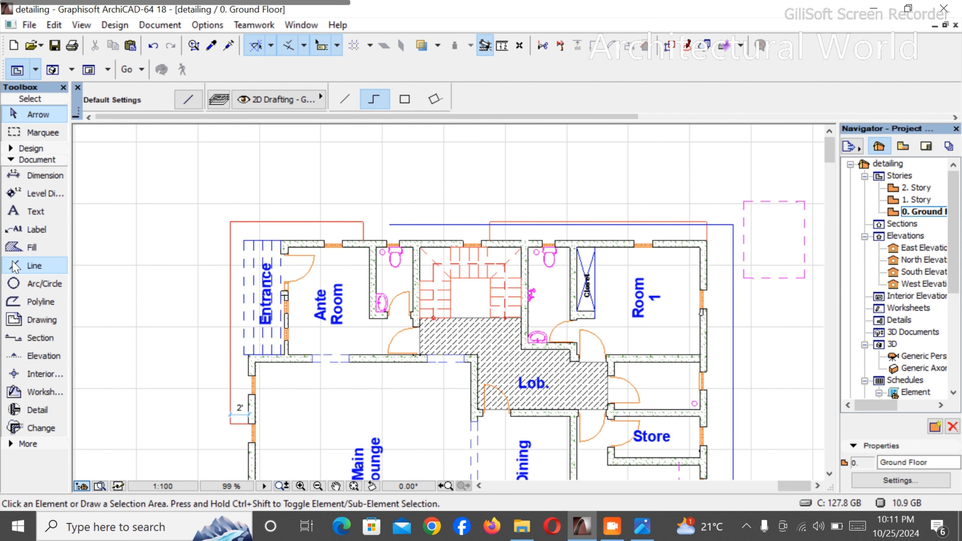
left_click(502, 101)
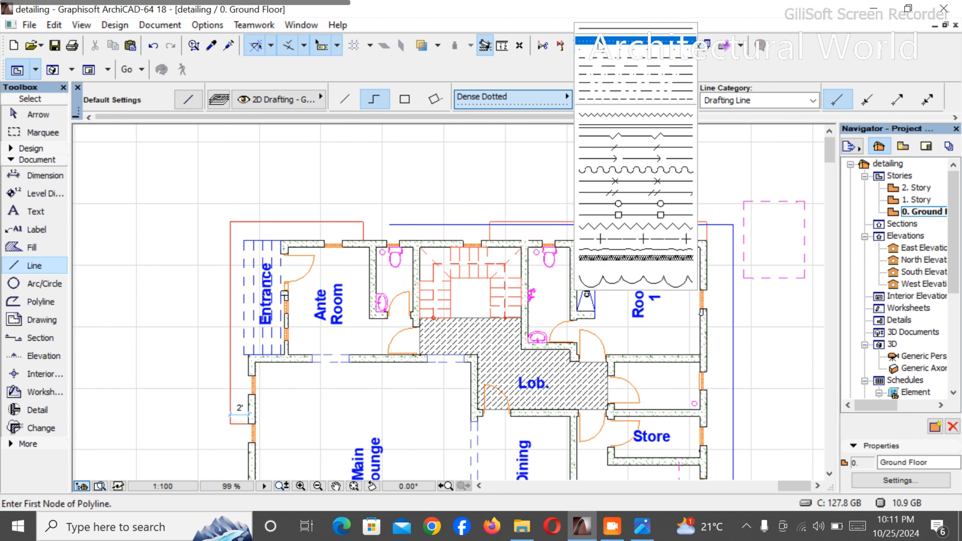
left_click(608, 29)
left_click(685, 97)
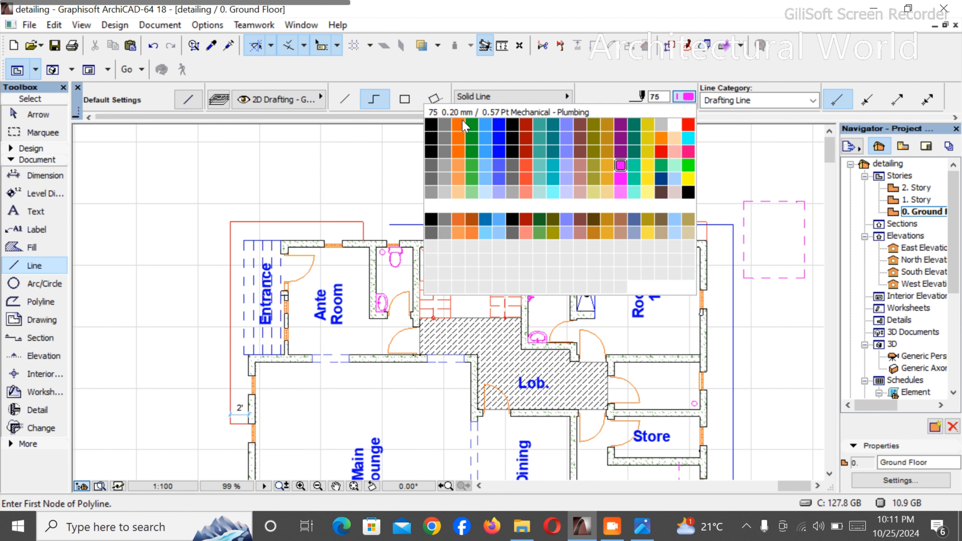
left_click(494, 124)
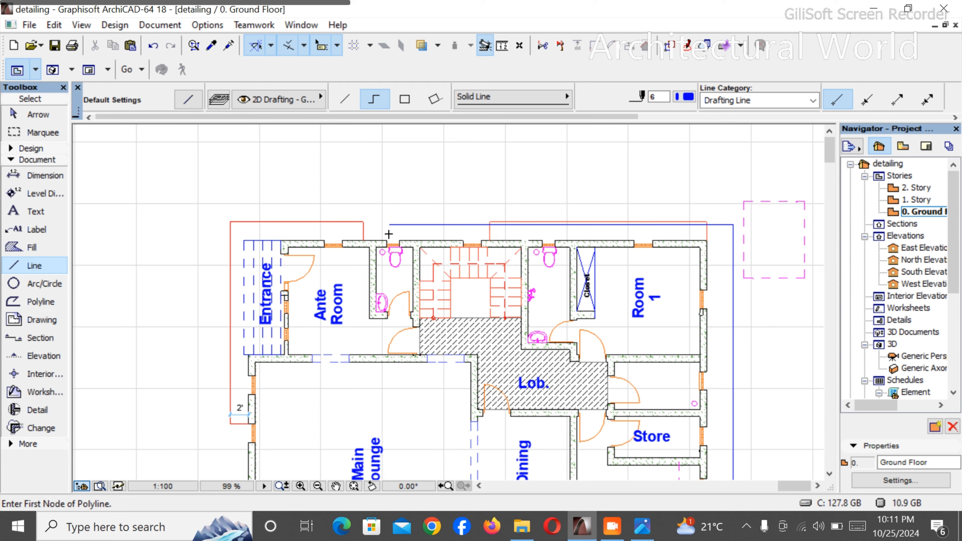
- Draw a line from beside the Ante Room toilet's basin about 6'-3" up inside the wall, across above the toilet, and up to the outer line
scroll(389, 234, "up", 5)
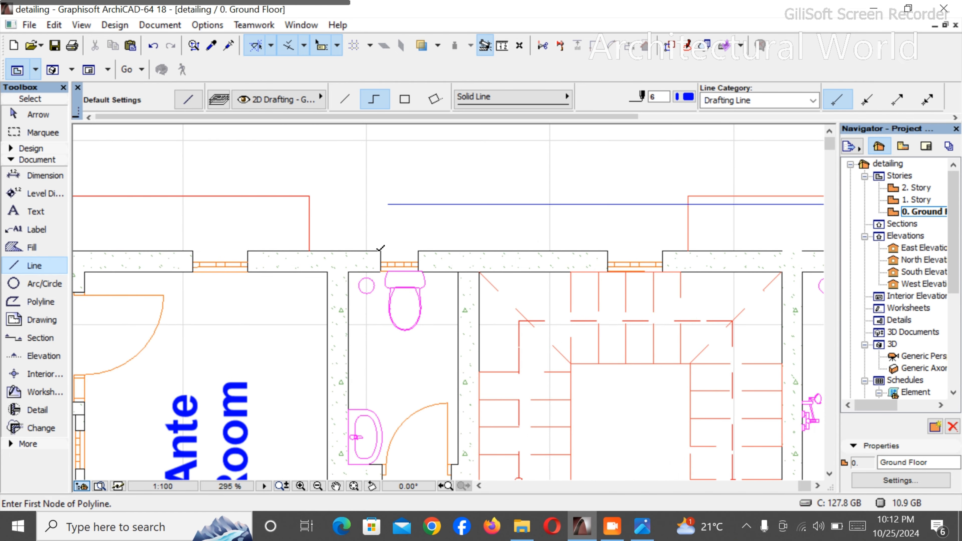
scroll(333, 383, "down", 1)
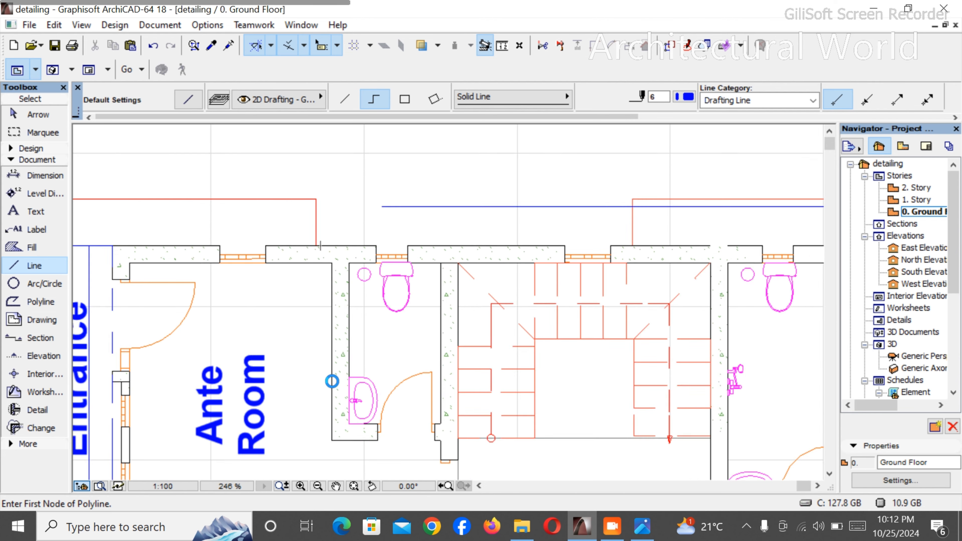
scroll(350, 411, "up", 3)
left_click(345, 415)
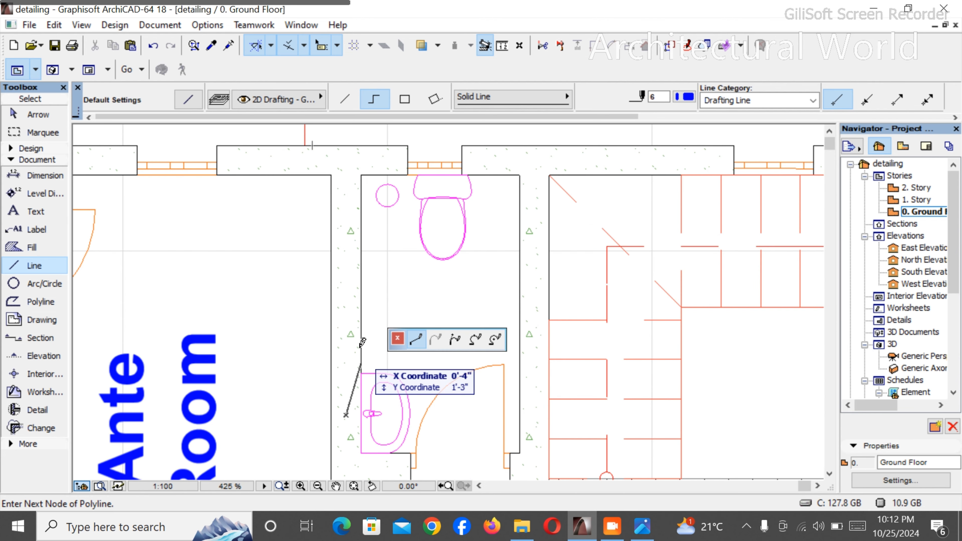
left_click(346, 162)
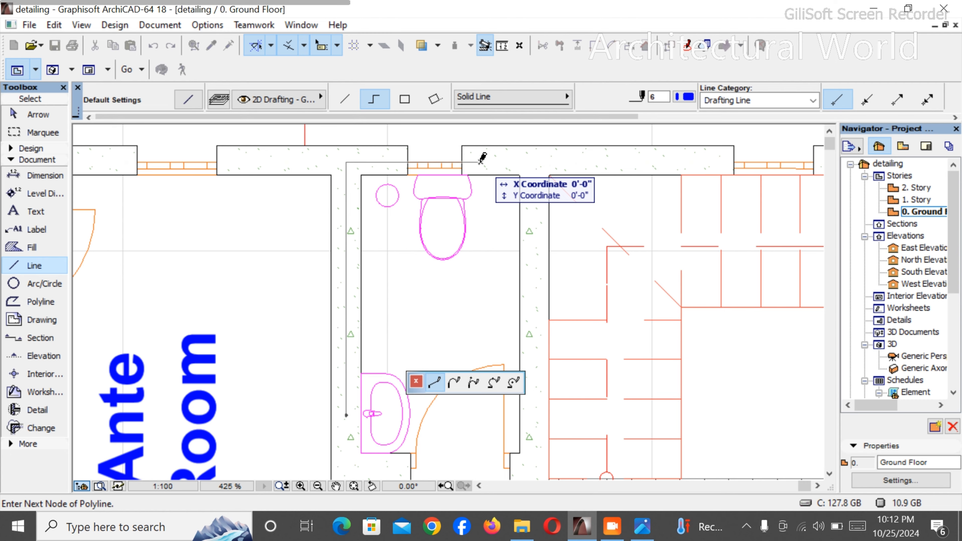
scroll(484, 155, "down", 4)
scroll(484, 145, "up", 3)
left_click(479, 189)
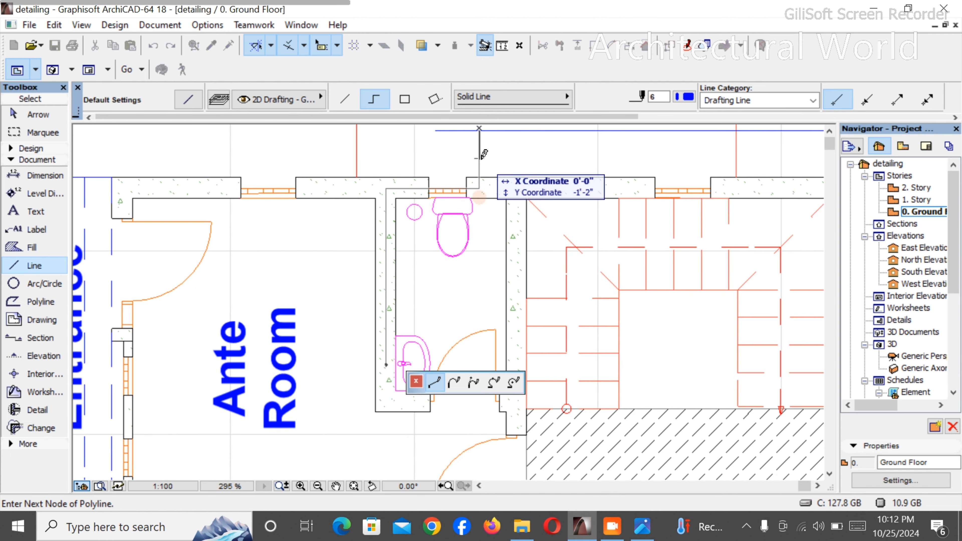
right_click(497, 141)
left_click(511, 289)
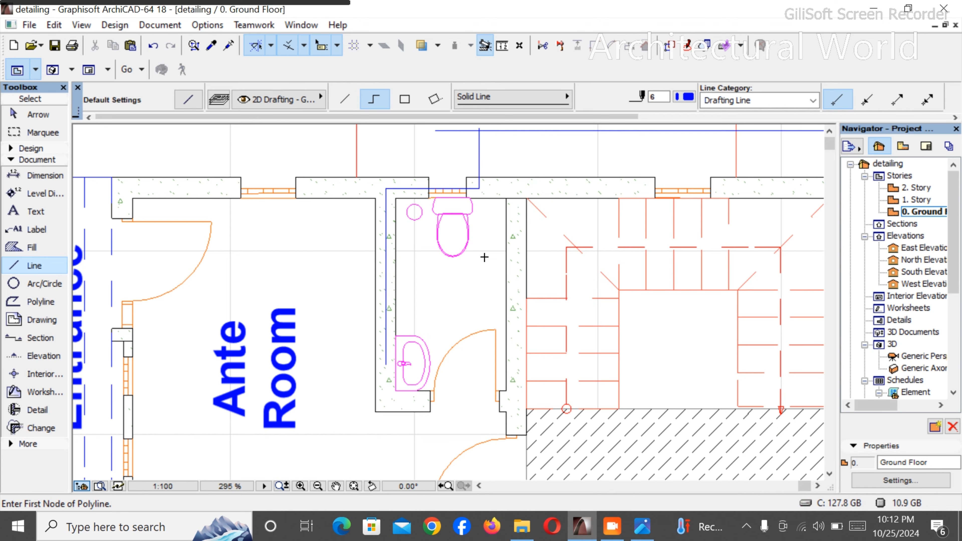
scroll(501, 189, "down", 2)
scroll(468, 211, "up", 4)
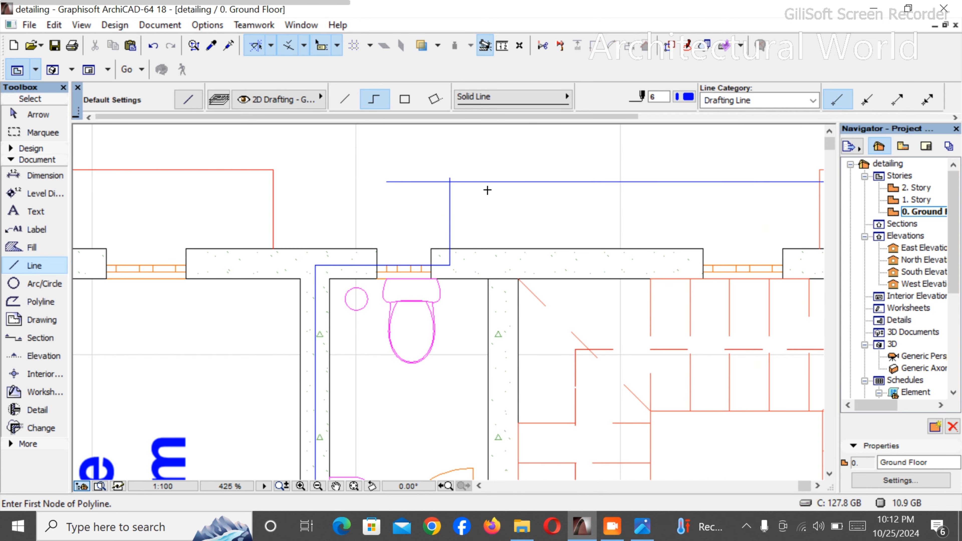
scroll(452, 198, "down", 2)
scroll(380, 380, "up", 4)
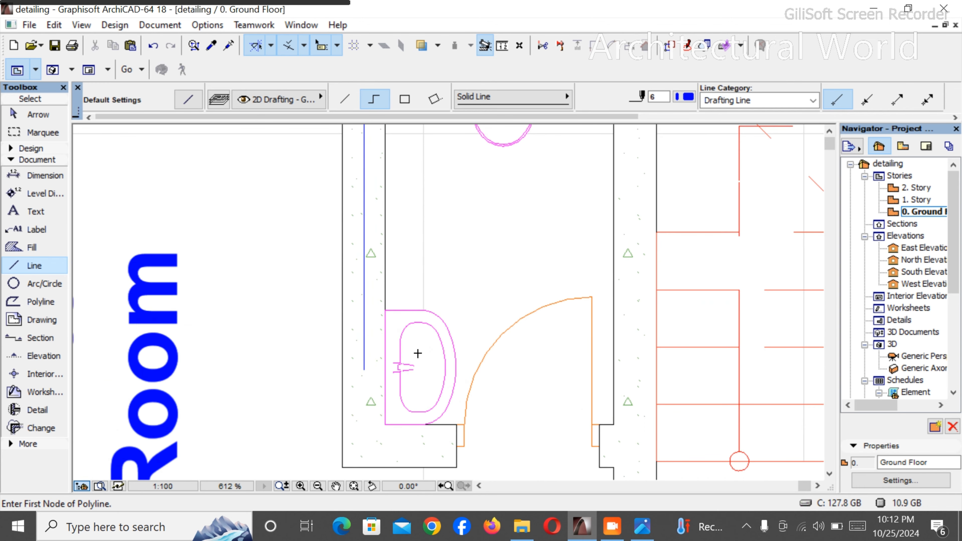
left_click(364, 368)
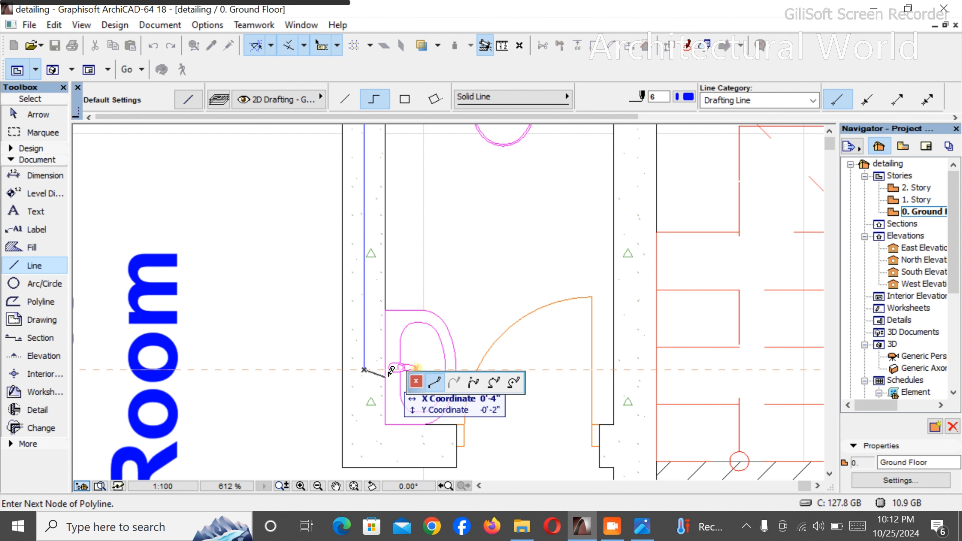
left_click(386, 369)
key("Escape")
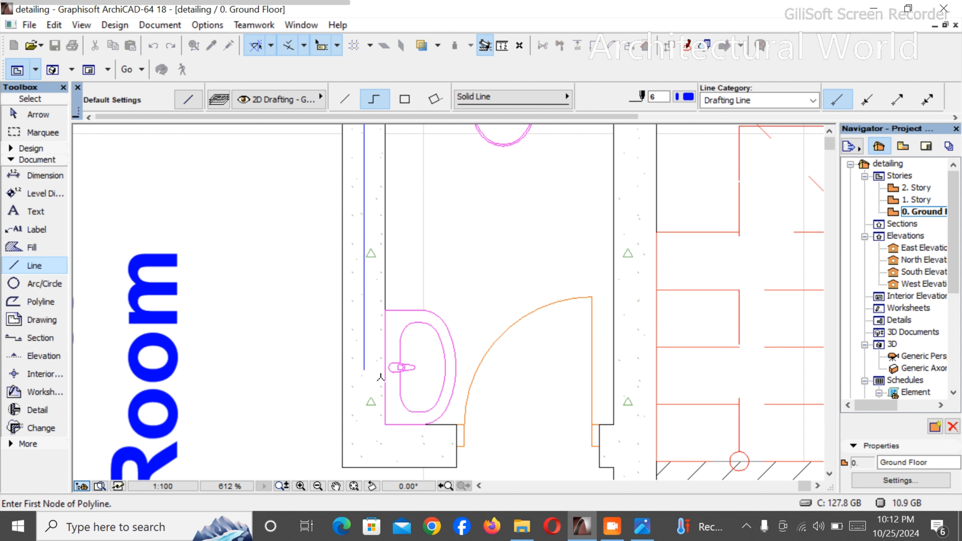
- Draw a horizontal branch about 4" long from the vertical pipe line in the wall to the basin's back edge
scroll(379, 377, "up", 3)
left_click(339, 340)
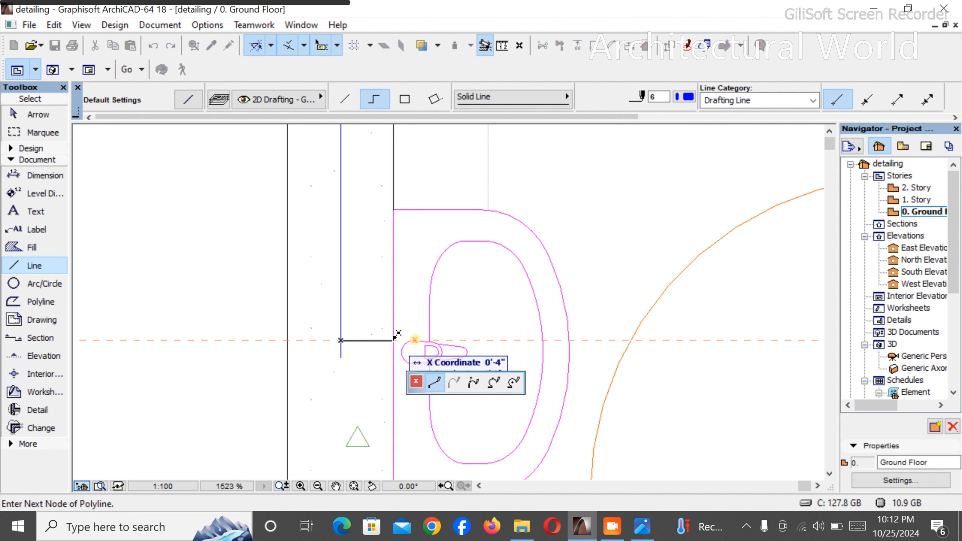
right_click(402, 307)
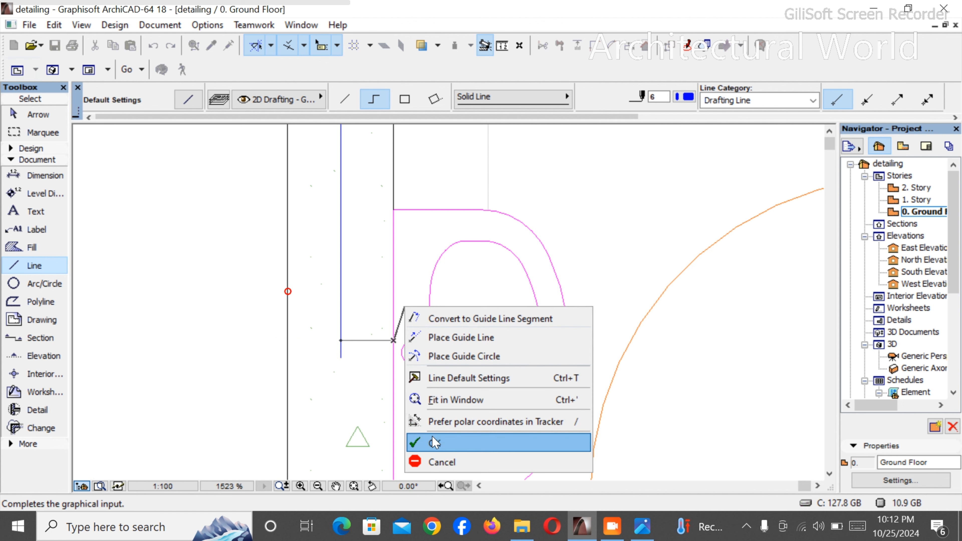
left_click(421, 441)
scroll(428, 326, "down", 6)
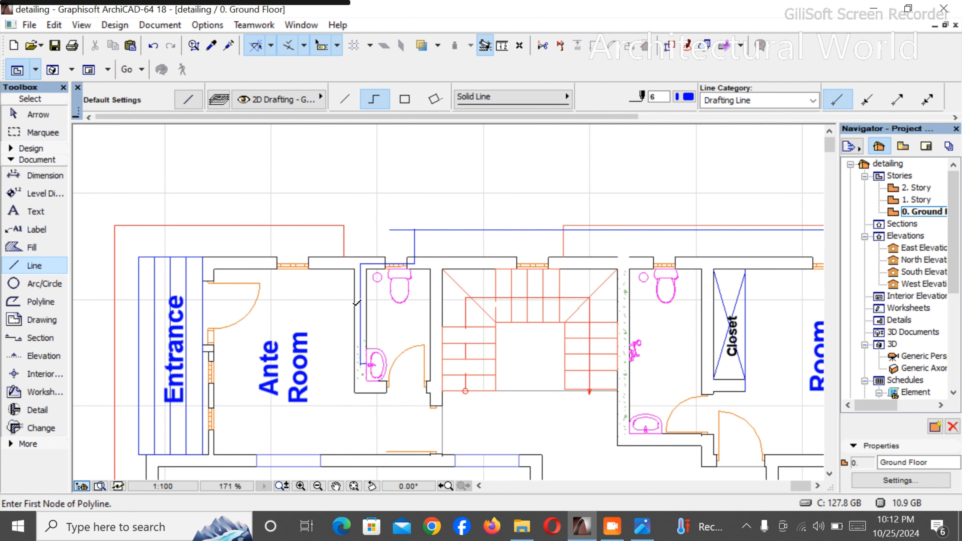
- Draw a tiny circle beside the toilet cistern, just inside the external wall, on the side away from the larger circle
scroll(400, 325, "up", 3)
scroll(478, 321, "up", 4)
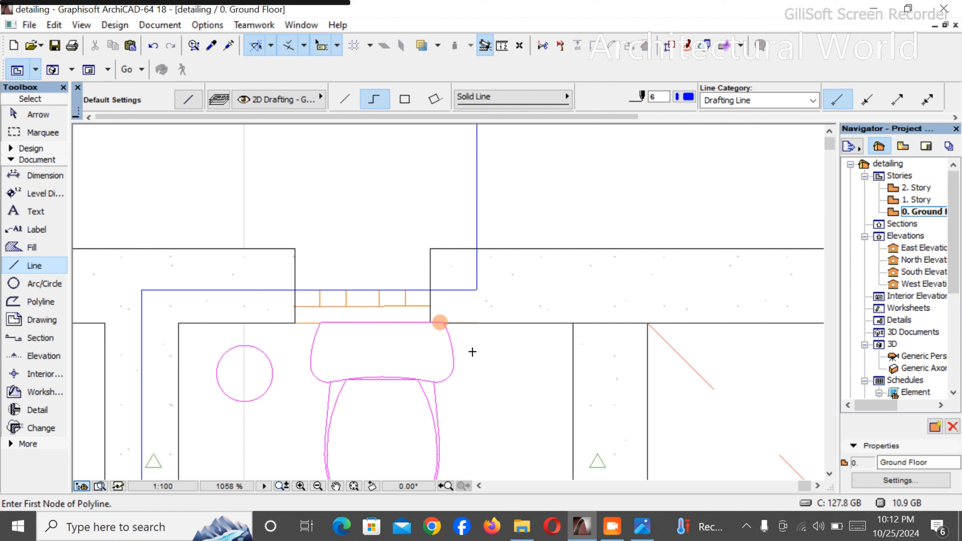
left_click(30, 285)
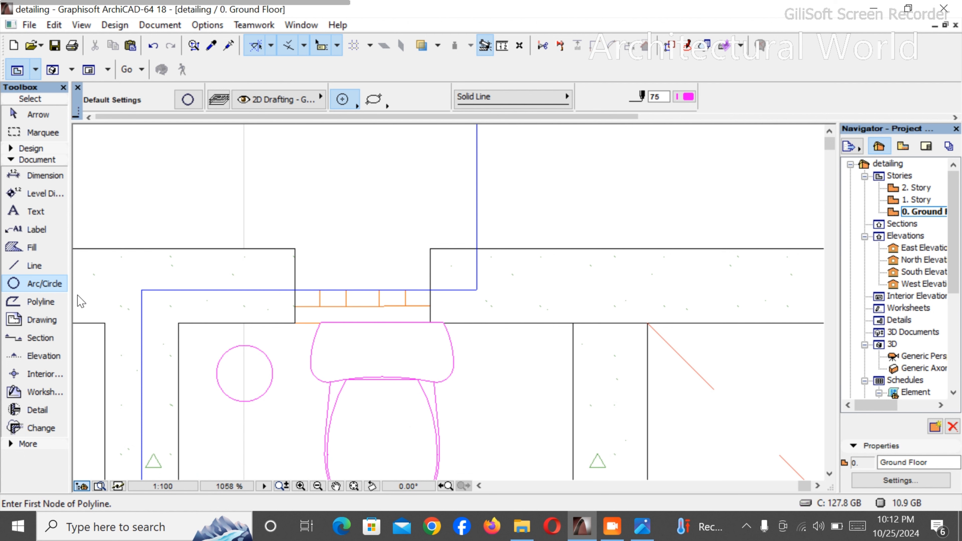
left_click(471, 332)
left_click(472, 331)
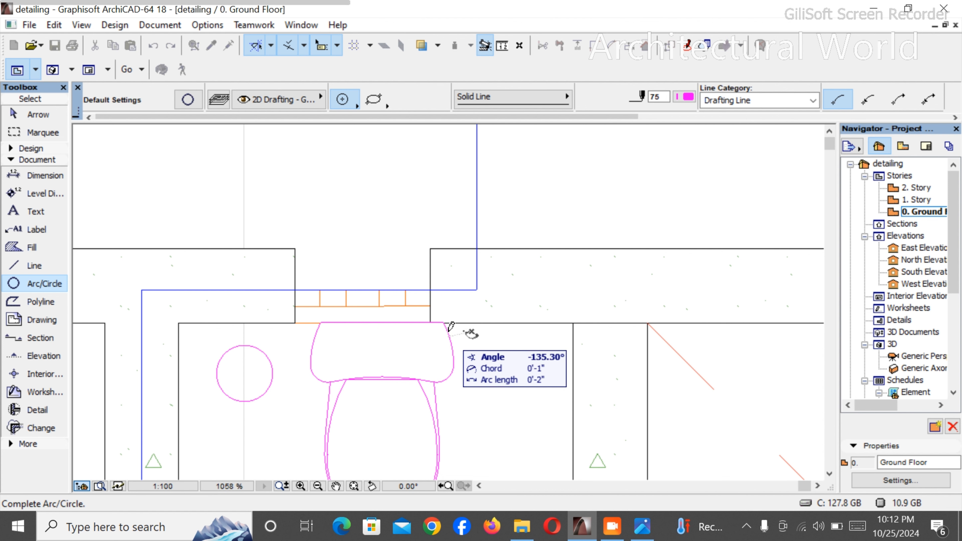
left_click(474, 336)
key("Escape")
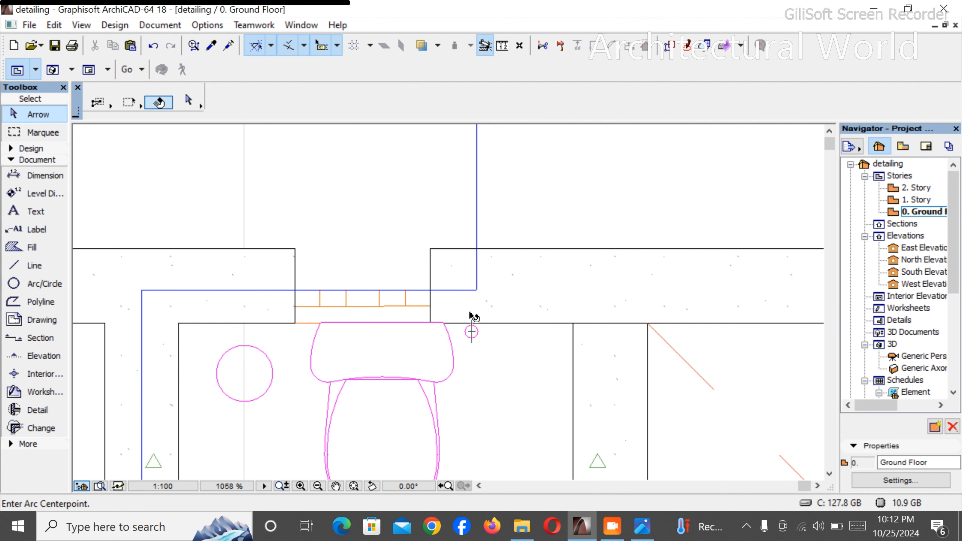
- Connect the small circle beside the cistern to the horizontal pipe in the wall with a short vertical line
scroll(472, 317, "up", 2)
left_click(25, 270)
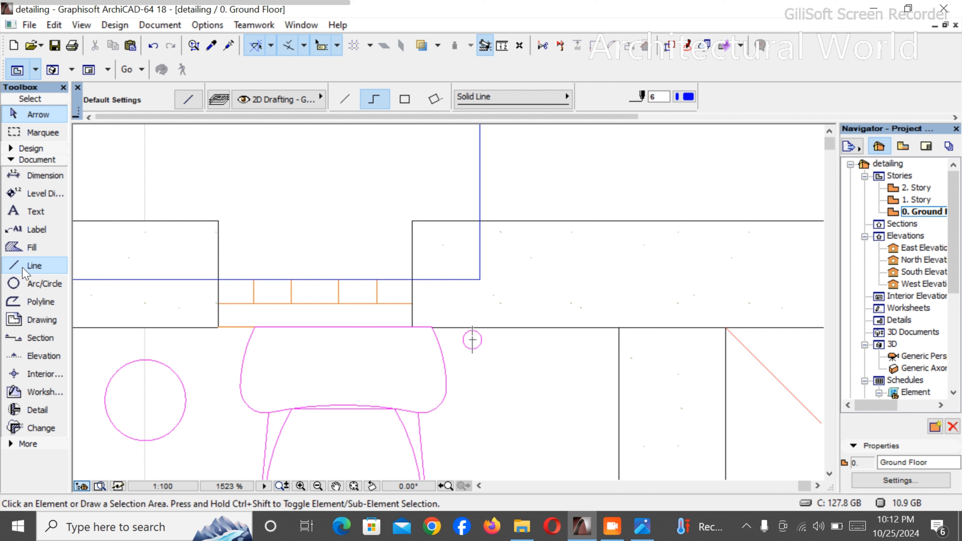
scroll(458, 303, "up", 2)
left_click(479, 343)
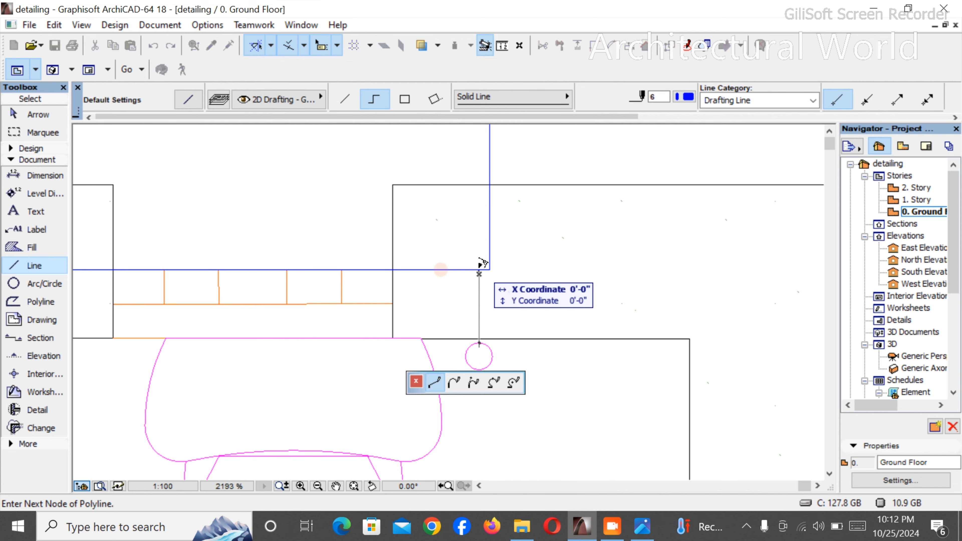
right_click(481, 269)
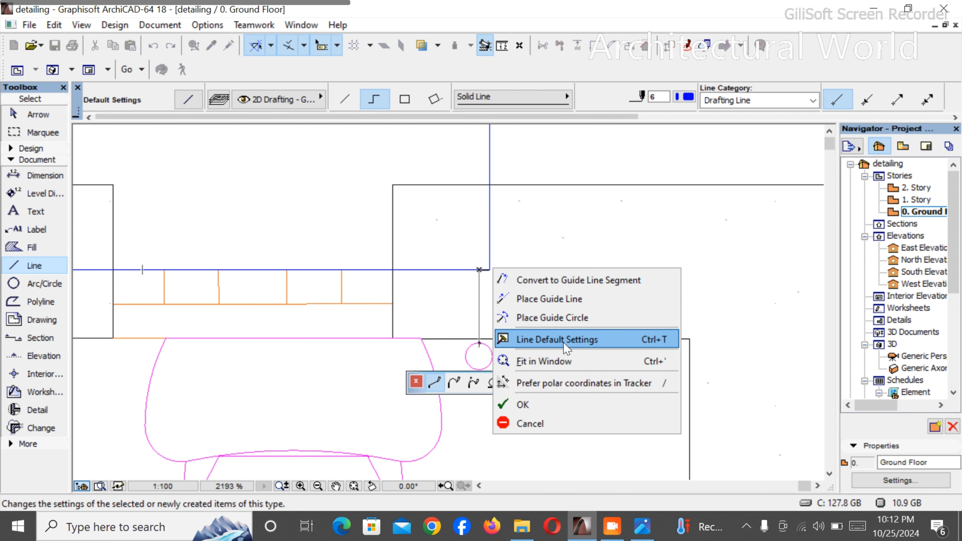
left_click(561, 404)
- Rotate the basin in the toilet beside the Closet 90° clockwise
scroll(522, 319, "down", 5)
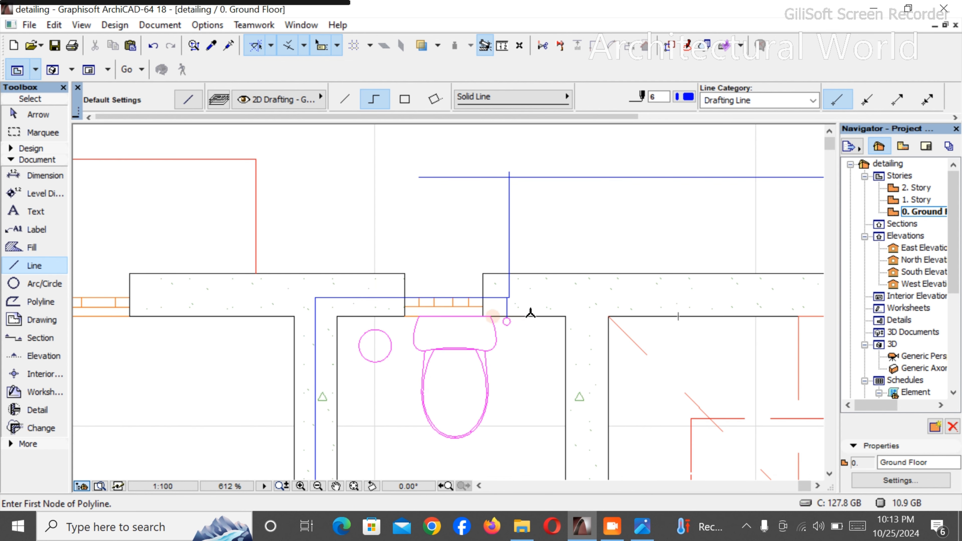
scroll(500, 314, "down", 4)
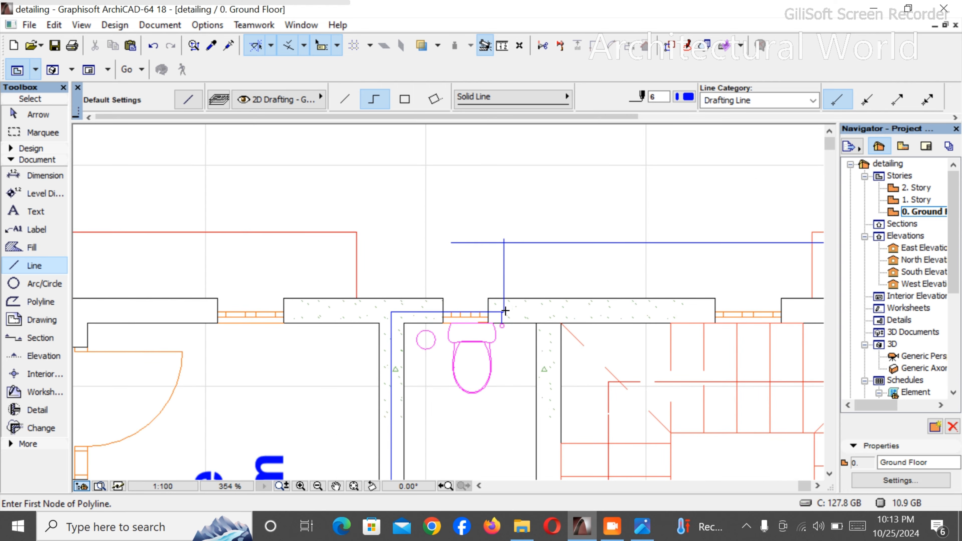
scroll(384, 256, "down", 2)
scroll(520, 278, "up", 5)
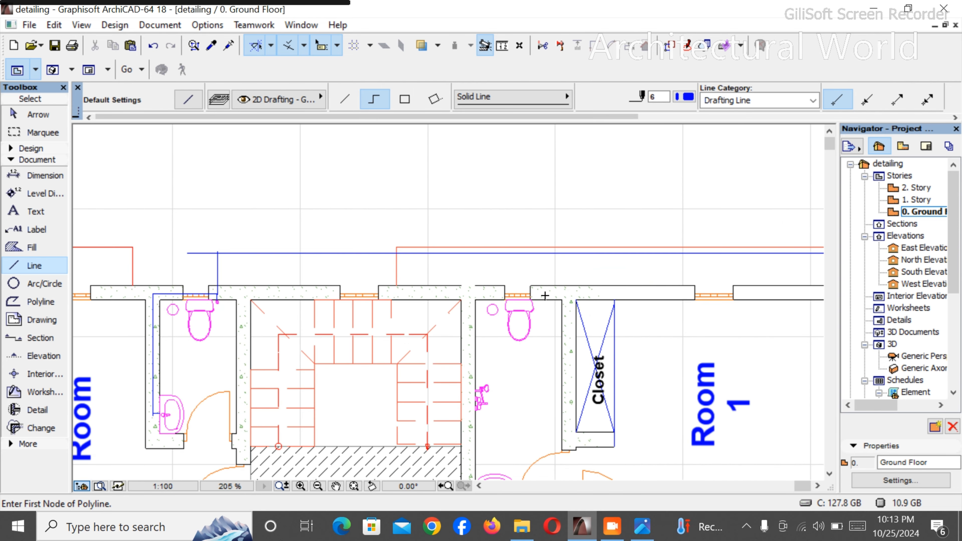
scroll(470, 300, "down", 3)
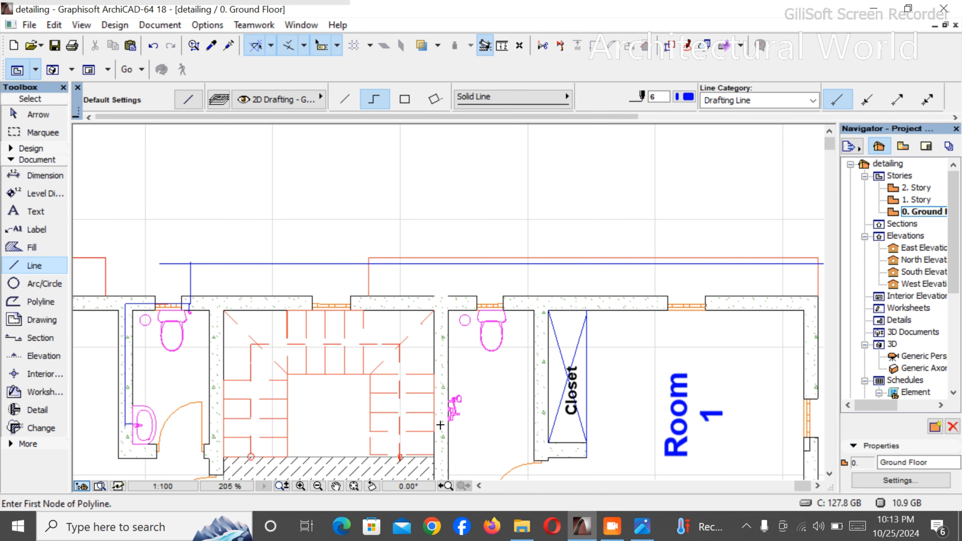
scroll(447, 382, "down", 1)
scroll(449, 398, "up", 1)
scroll(450, 413, "down", 2)
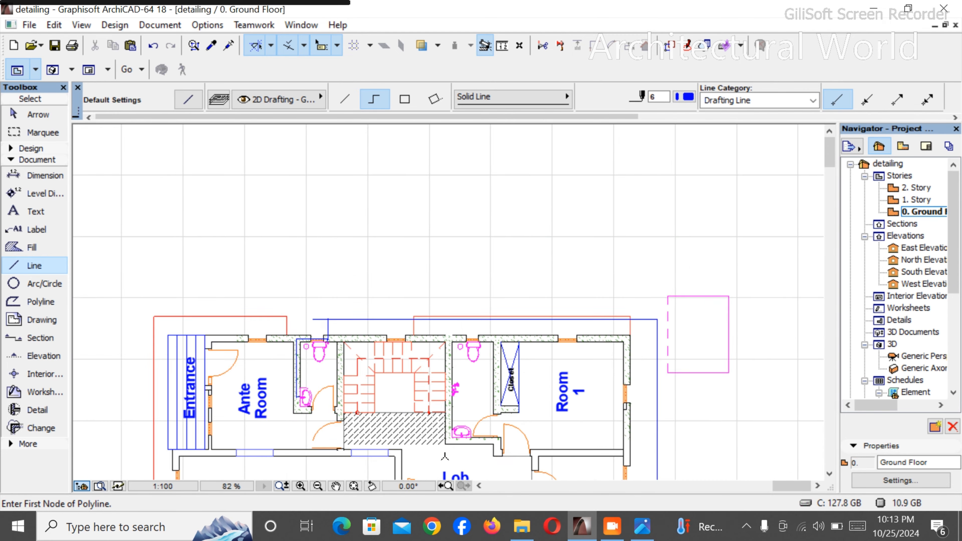
scroll(451, 430, "up", 4)
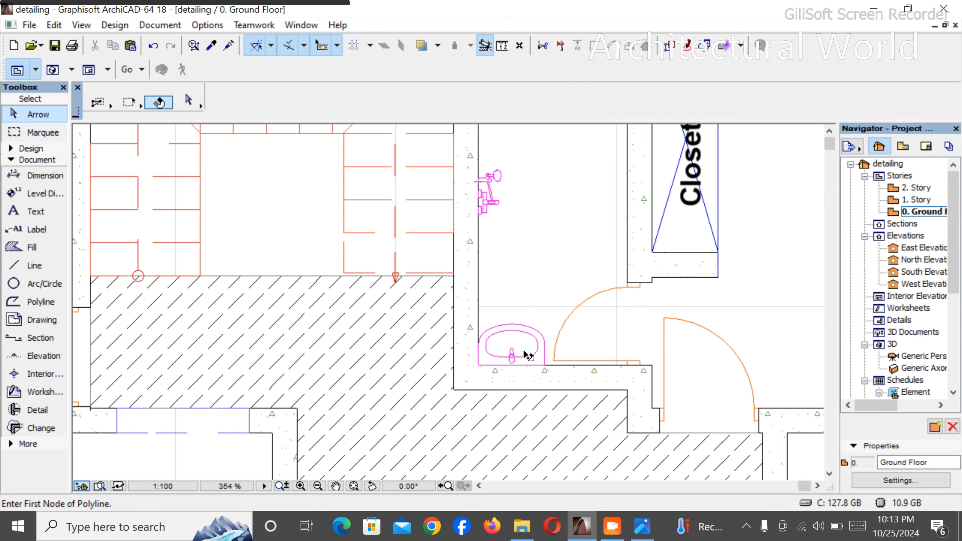
left_click(532, 352, "shift")
key("ctrl+e")
left_click(533, 347)
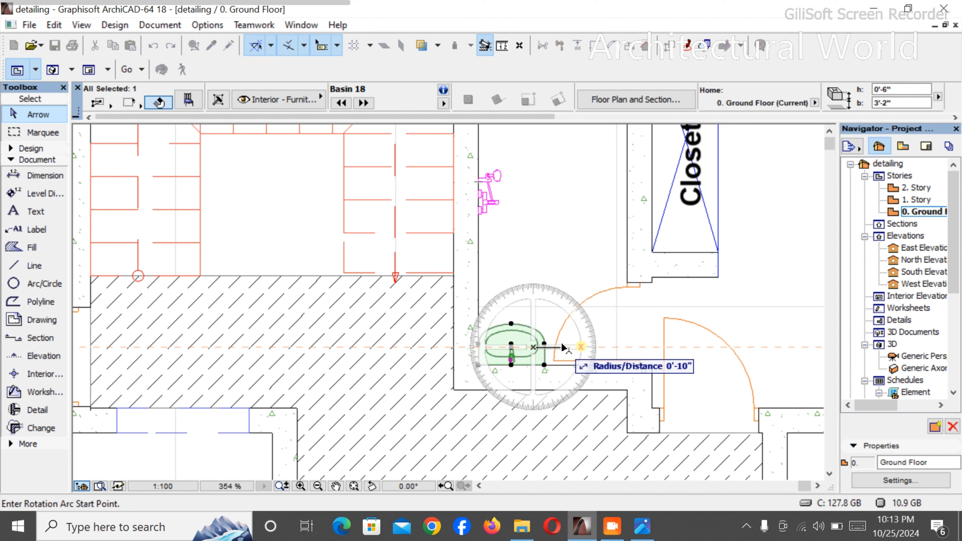
left_click(605, 347)
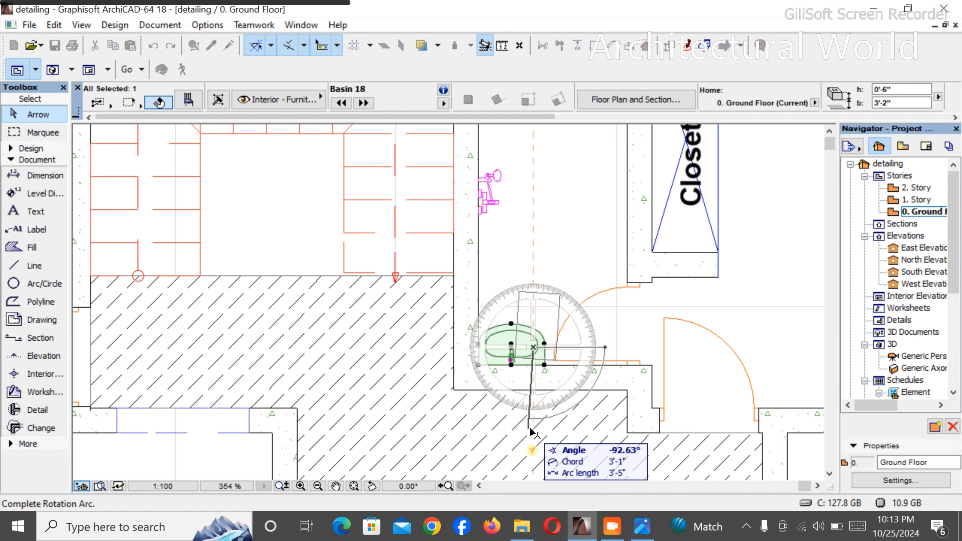
left_click(534, 433)
- Move the rotated basin by its lower back corner into the inner wall corner beside the stairs
key("ctrl+d")
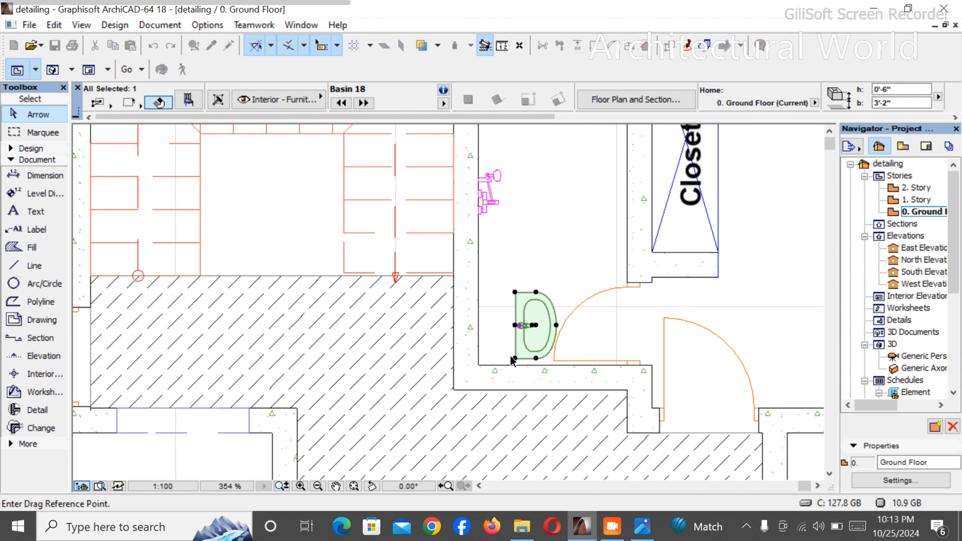
left_click(515, 358)
left_click(479, 366)
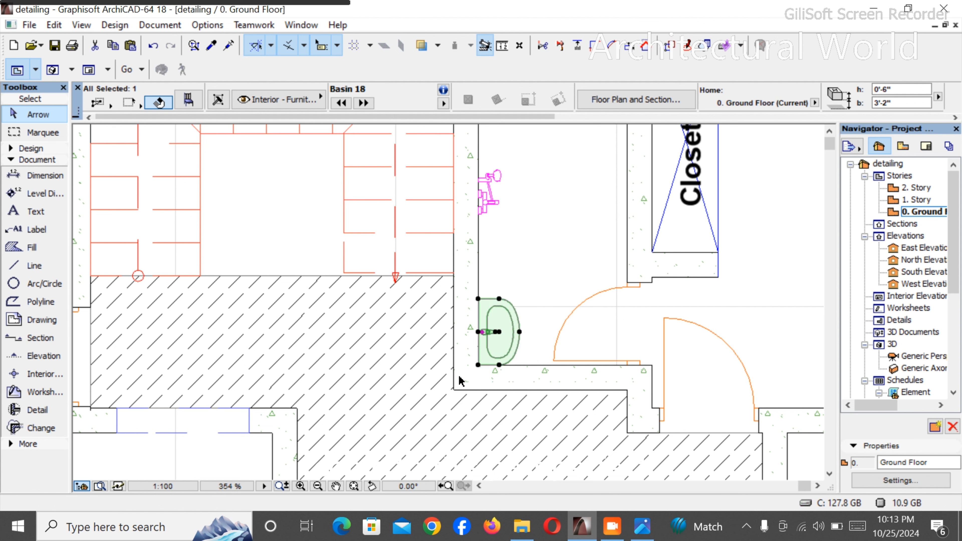
key("Escape")
- Start a pipe polyline at the back of the basin beside the stairs, running it into the wall and about 9'-6" along it to the external wall
left_click(15, 265)
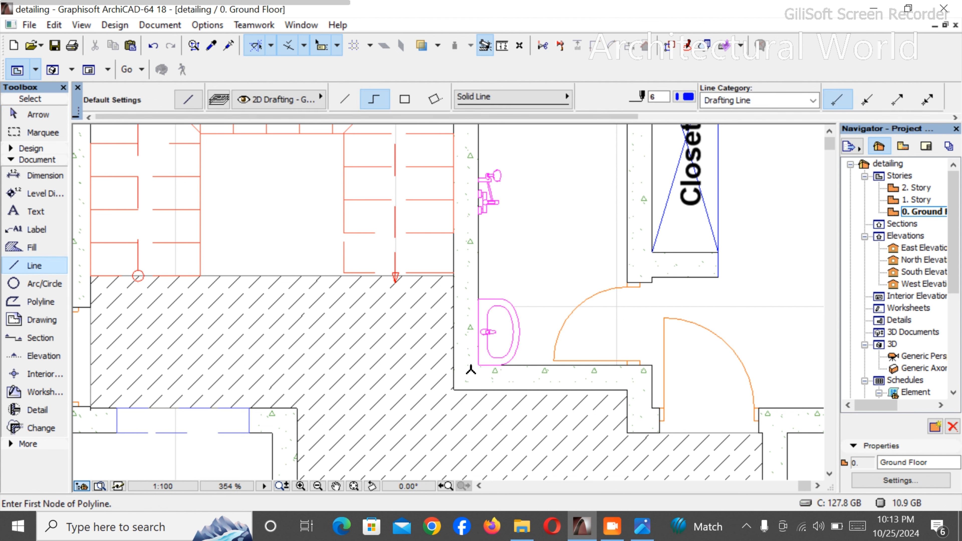
left_click(477, 329)
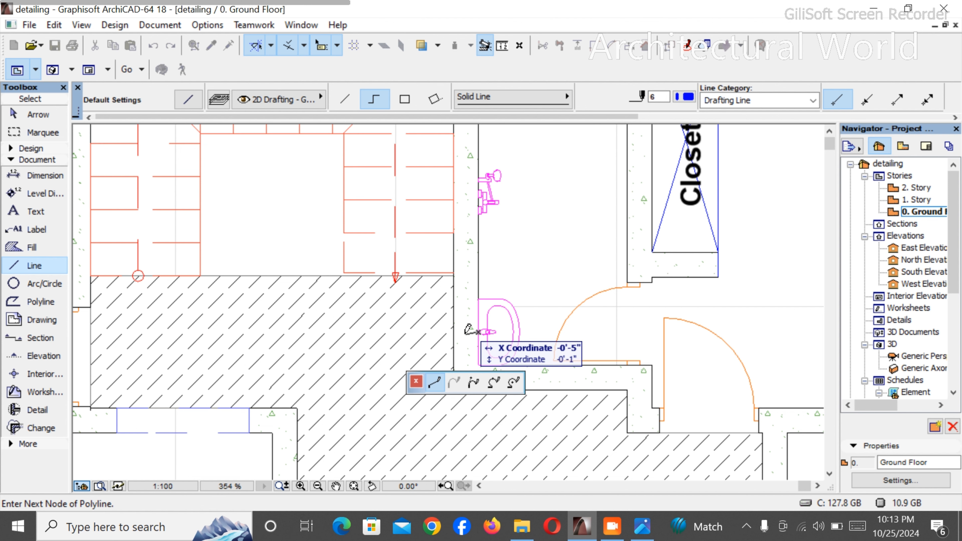
scroll(468, 330, "up", 4)
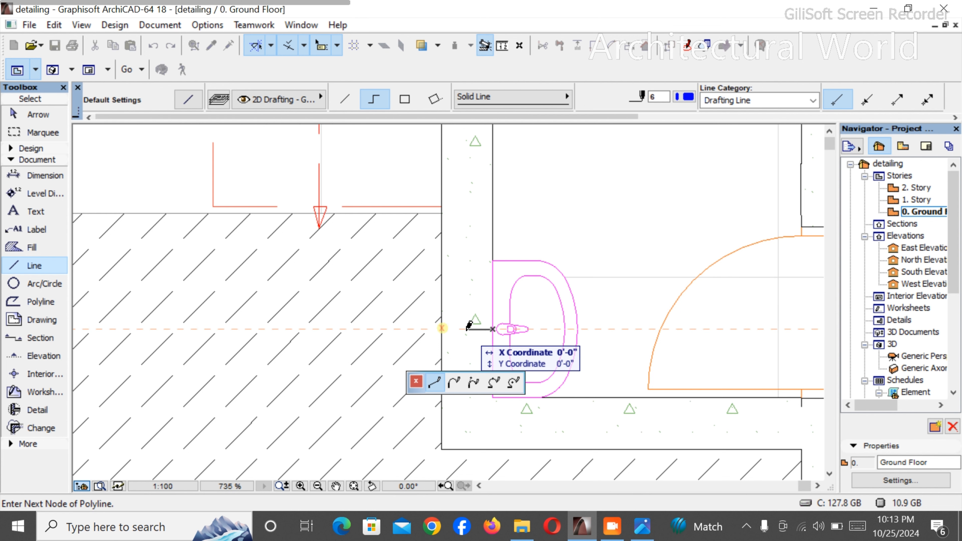
scroll(469, 328, "down", 6)
scroll(483, 192, "up", 4)
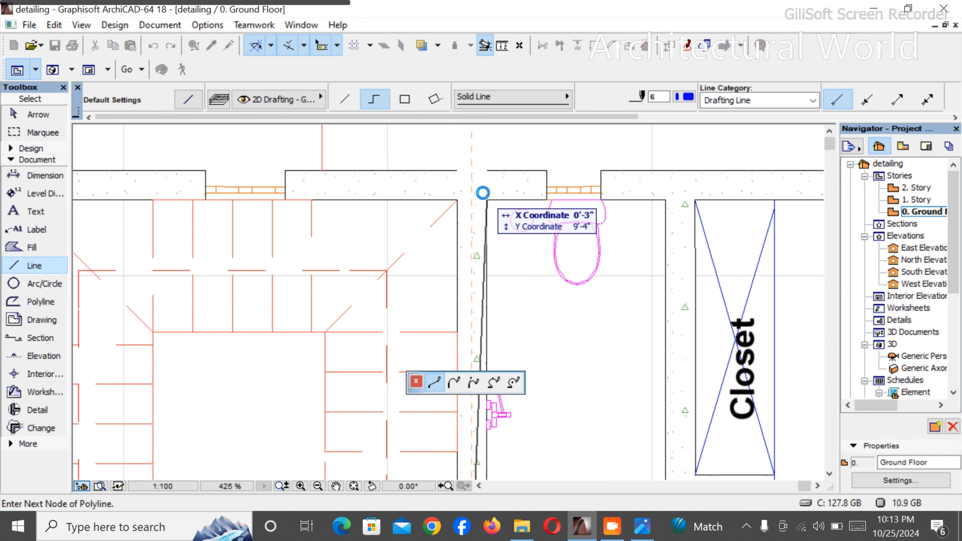
left_click(472, 187)
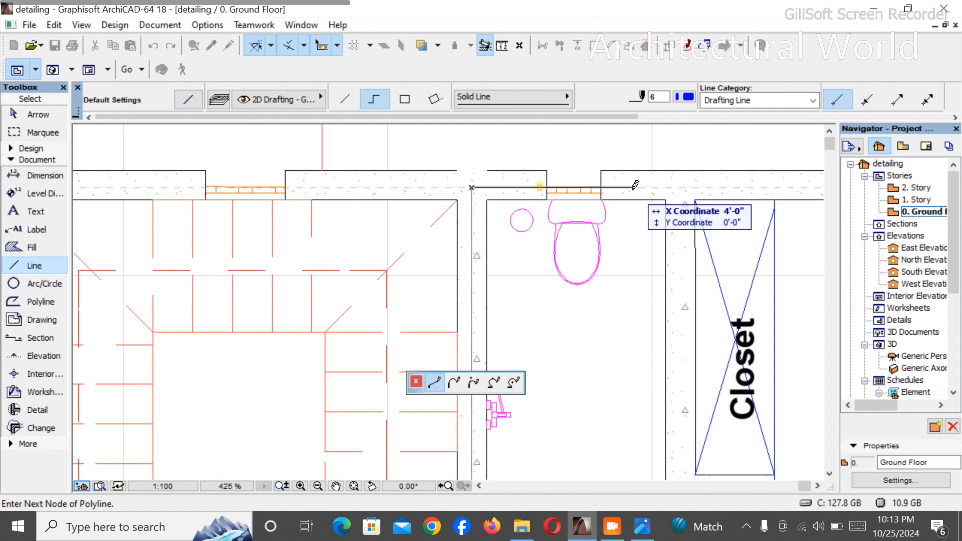
- Continue the basin pipe a short way along the external wall, then about 2'-1" outward to meet the external line, and complete it
scroll(636, 184, "down", 3)
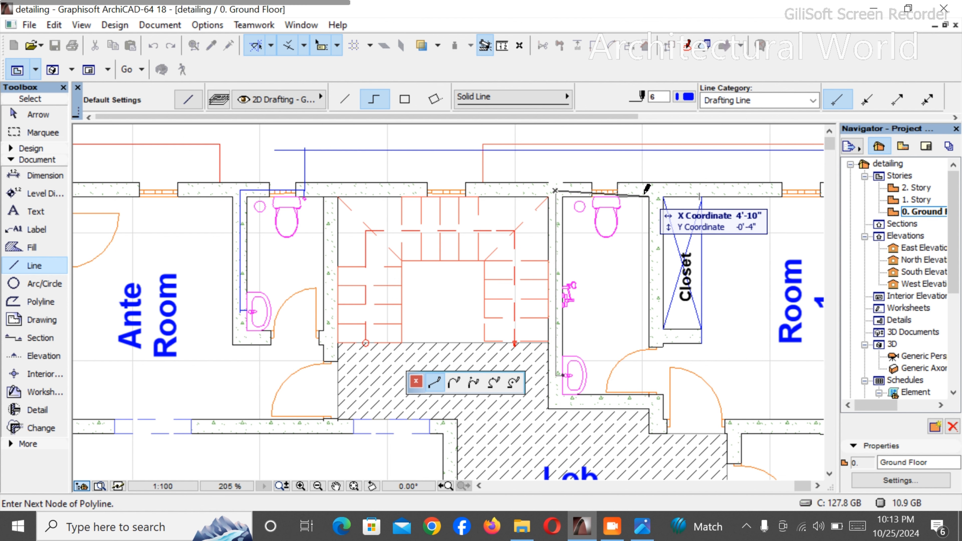
scroll(632, 187, "up", 4)
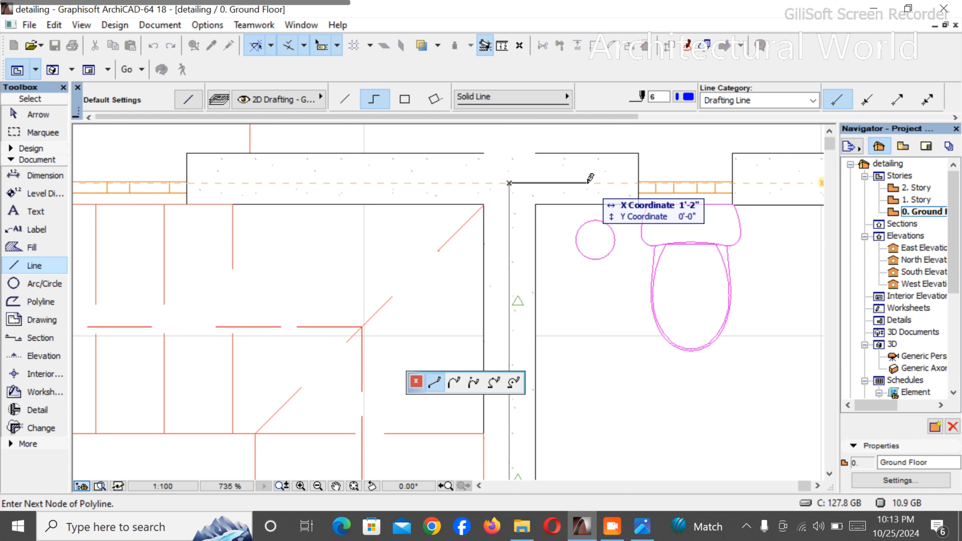
scroll(591, 176, "down", 3)
scroll(594, 151, "up", 3)
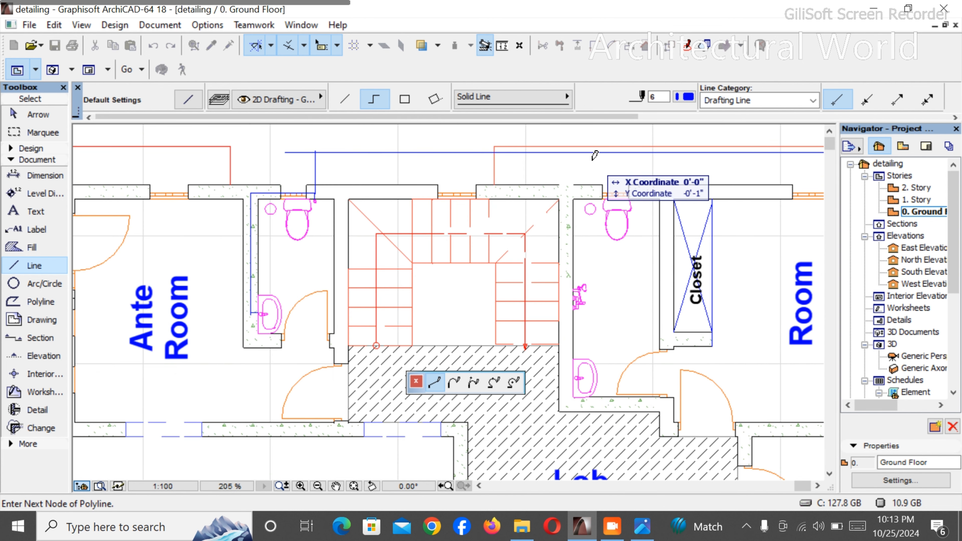
scroll(595, 147, "up", 2)
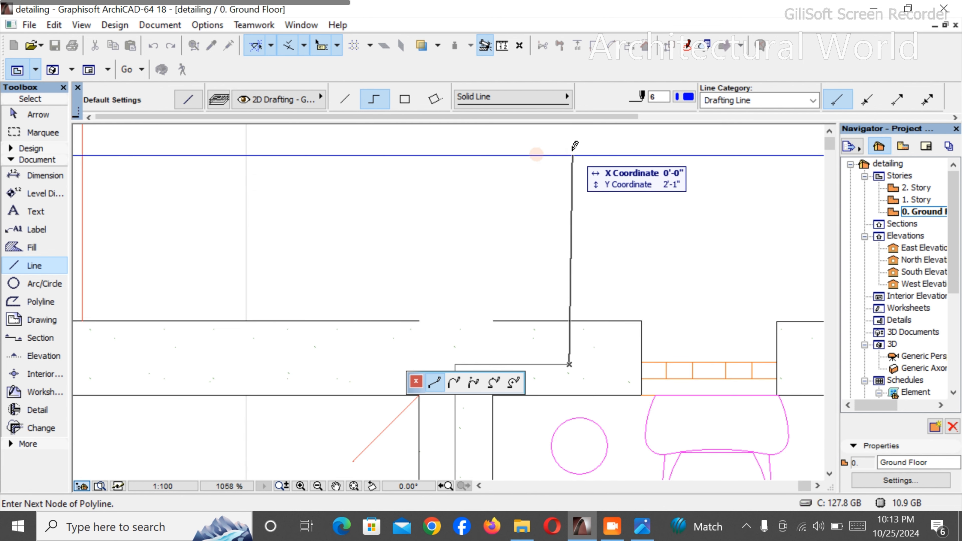
right_click(574, 151)
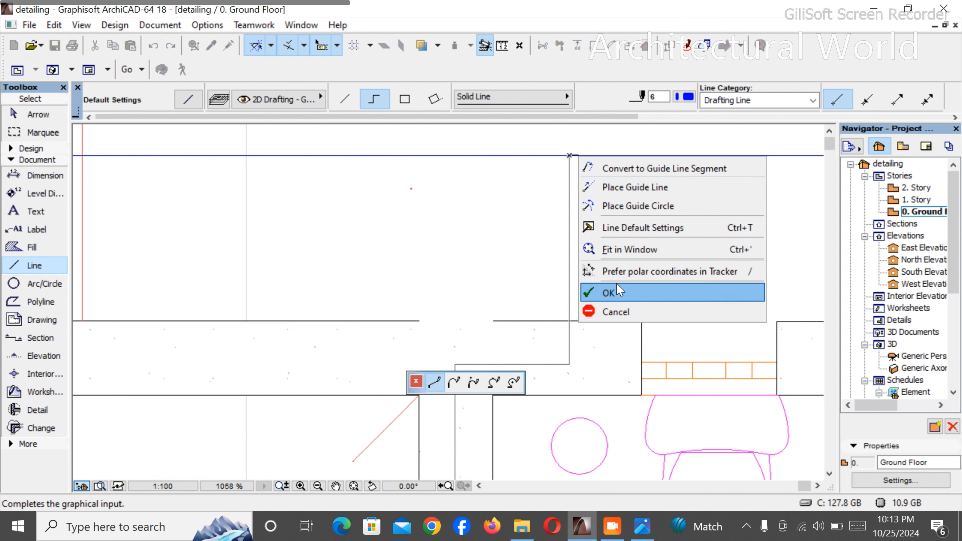
left_click(617, 293)
- Connect the shower mixer to the vertical pipe in the wall with a short horizontal line
scroll(541, 243, "down", 5)
scroll(545, 246, "down", 2)
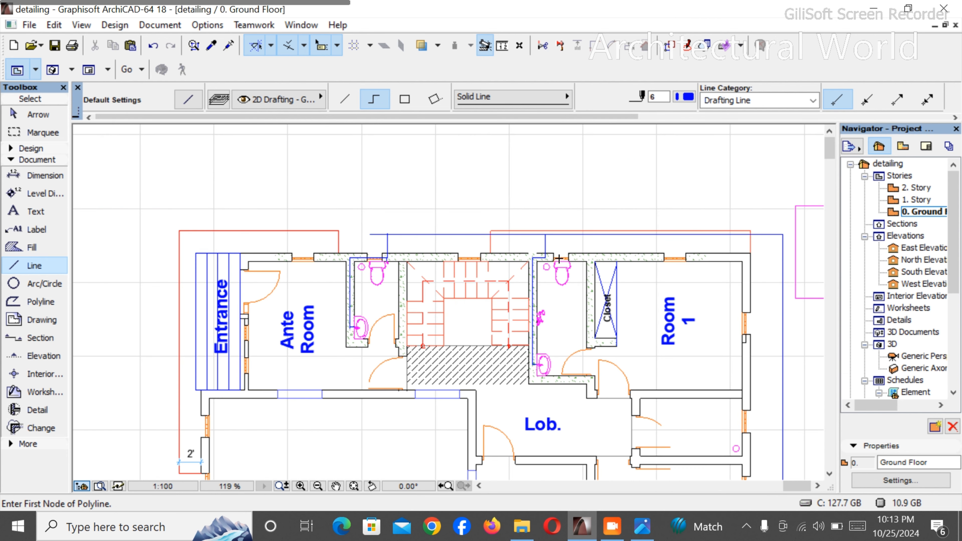
scroll(561, 258, "up", 4)
scroll(548, 260, "down", 2)
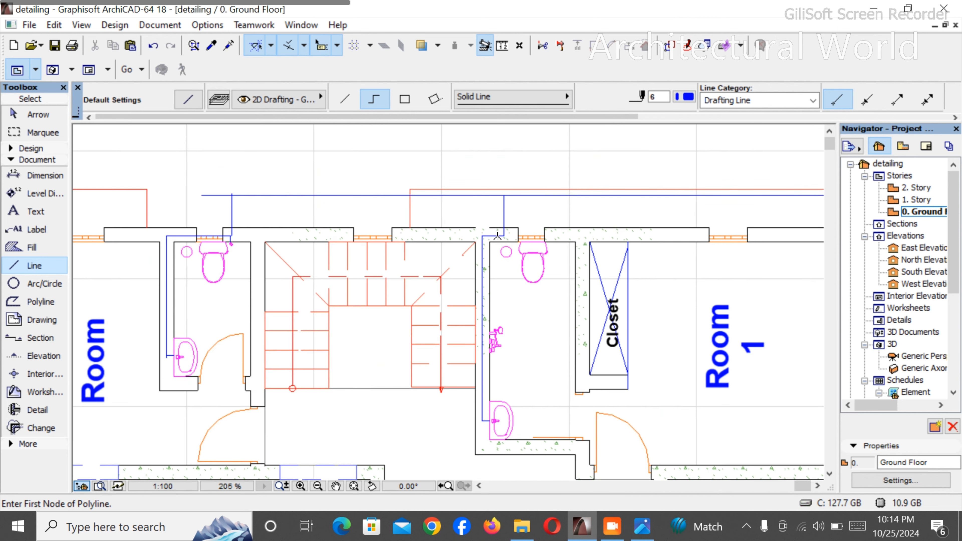
scroll(500, 297, "up", 3)
scroll(501, 301, "down", 3)
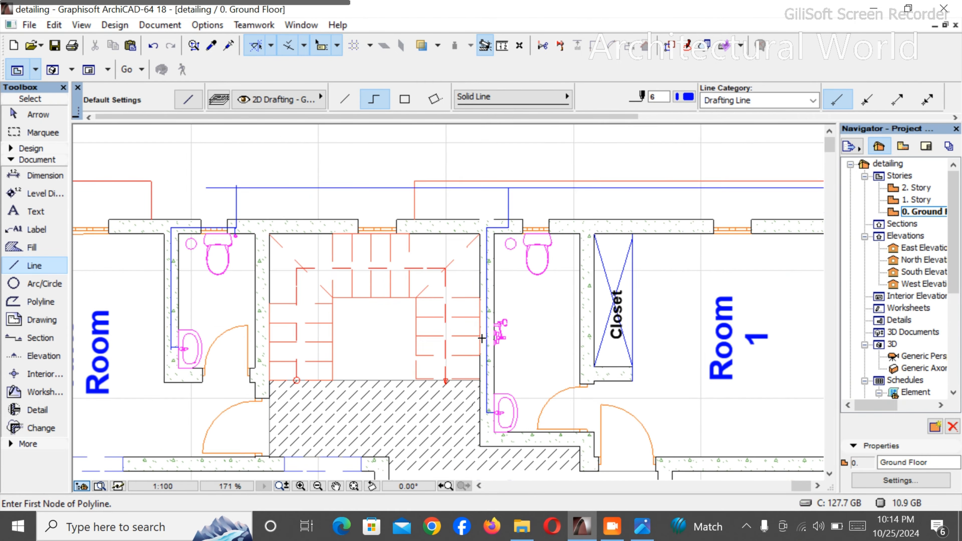
scroll(520, 309, "up", 3)
left_click(518, 312)
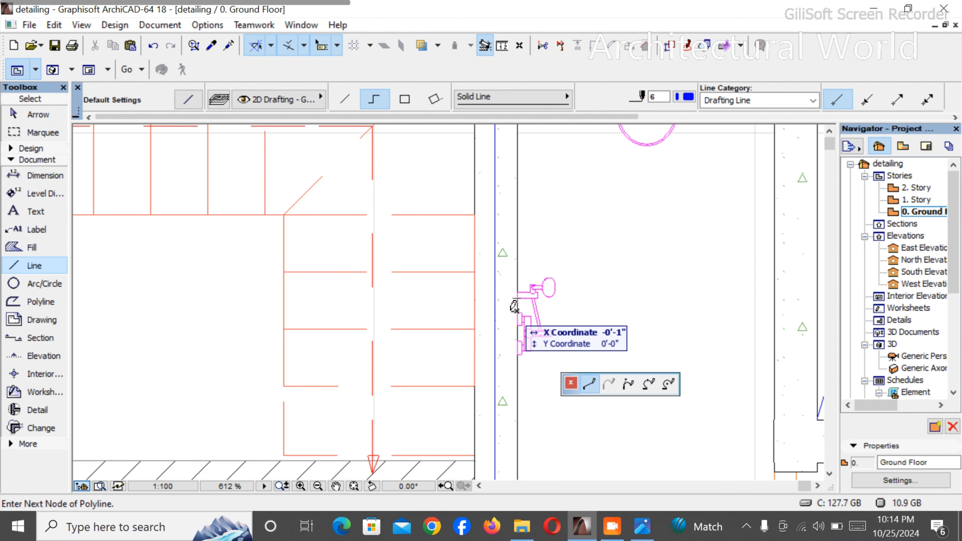
left_click(501, 304)
right_click(503, 254)
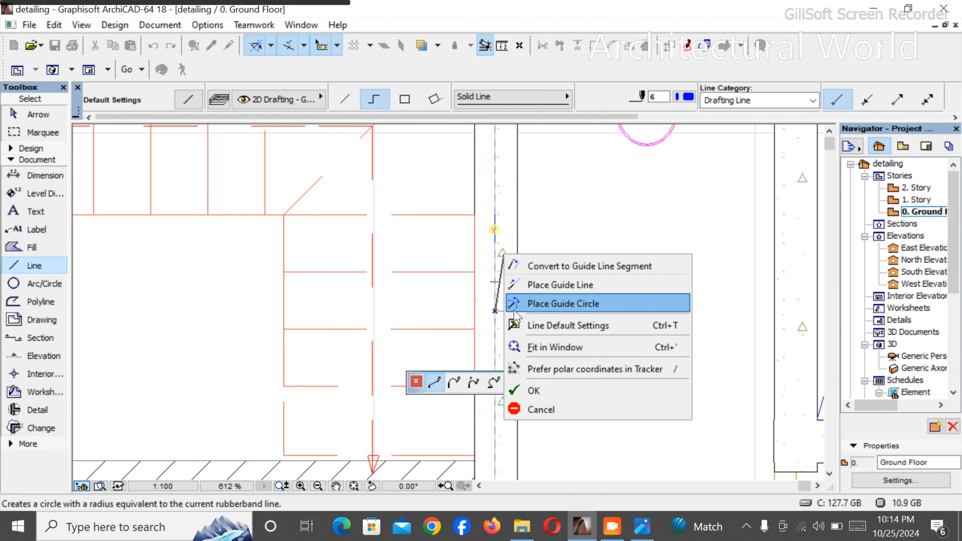
left_click(545, 390)
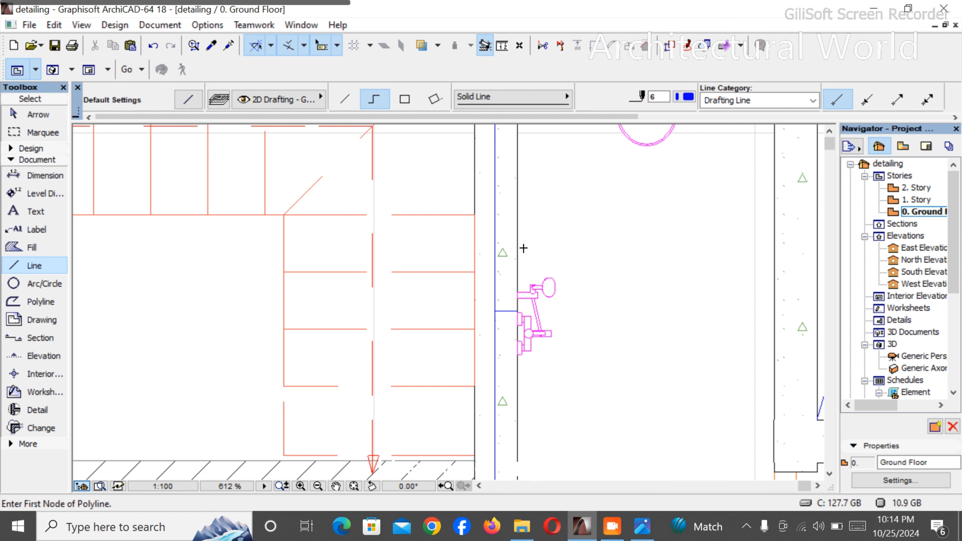
- Draw another short horizontal branch from the toilet-side wall face to the vertical pipe, between the shower mixer and the toilet bowl
scroll(515, 224, "down", 3)
scroll(520, 208, "up", 5)
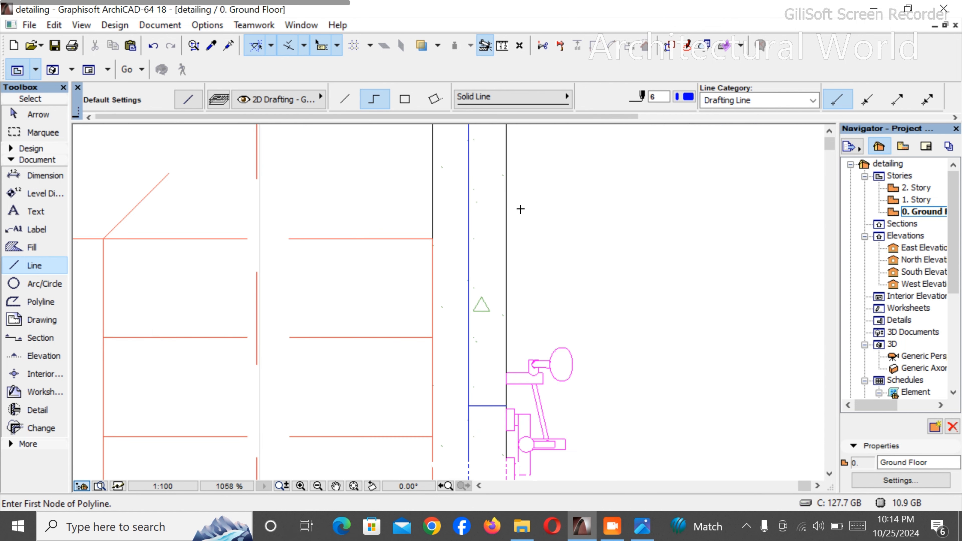
left_click(507, 242)
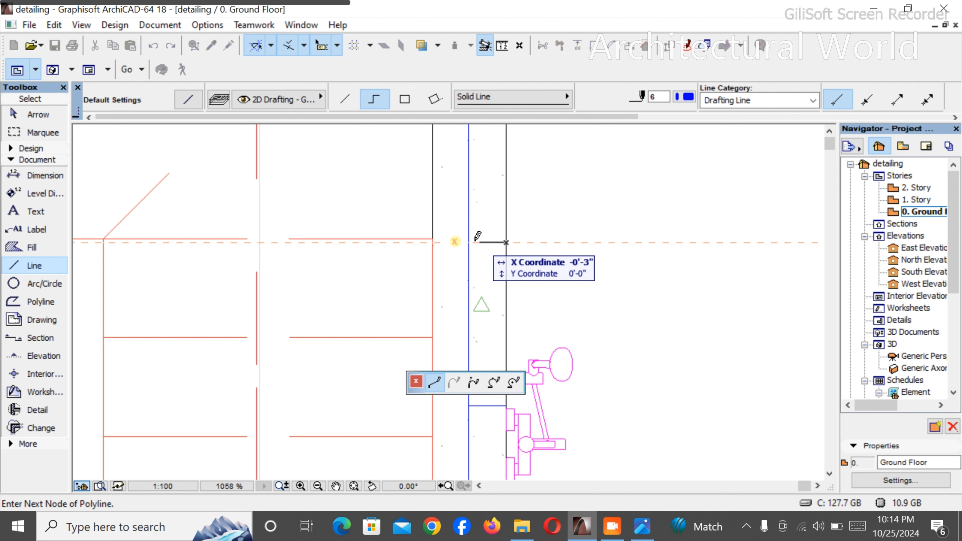
right_click(489, 201)
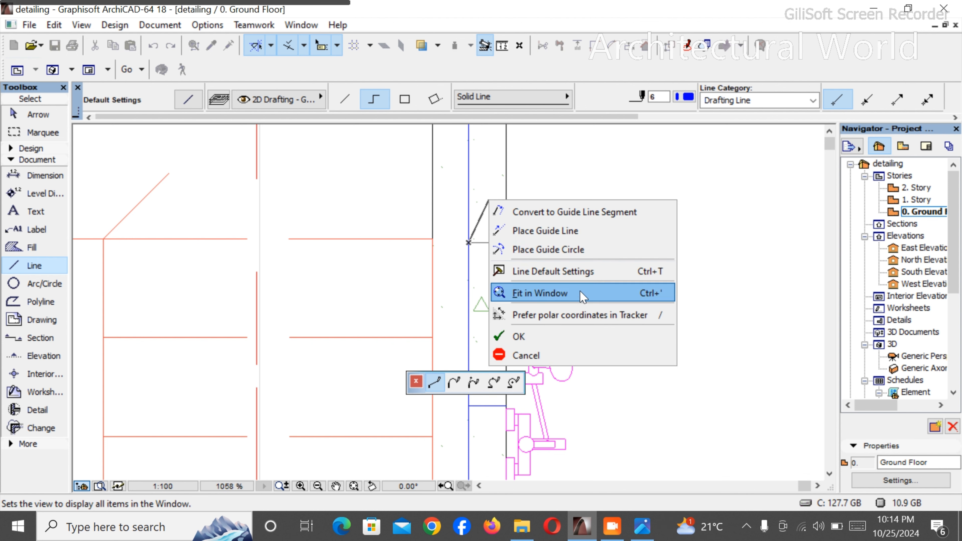
left_click(519, 336)
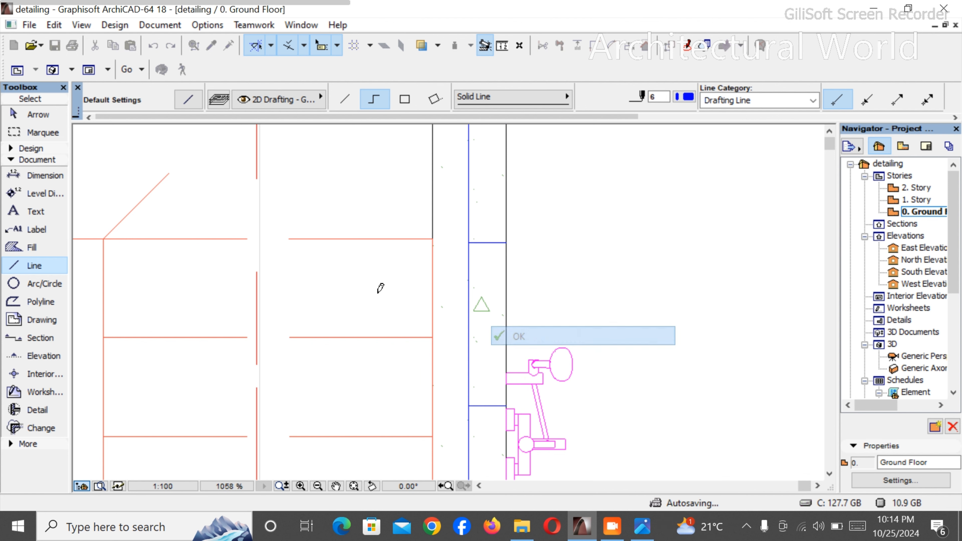
- Draw a circle of about 1" radius at the room-side end of the new branch line
left_click(43, 284)
left_click(510, 240)
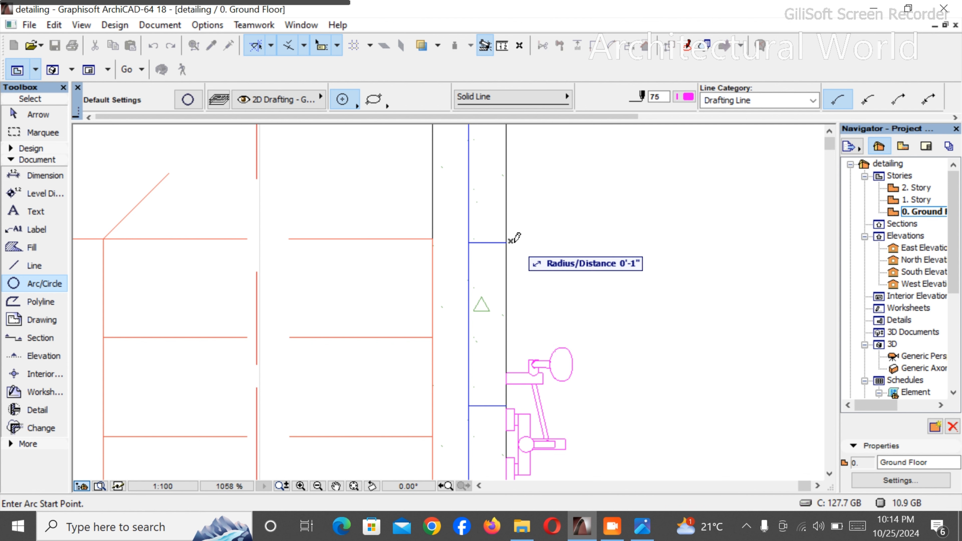
left_click(513, 242)
right_click(575, 229)
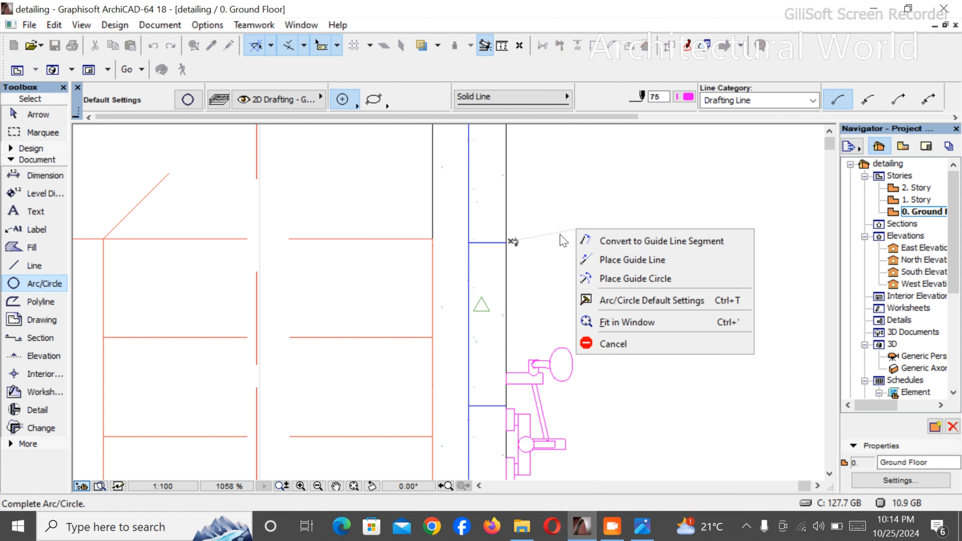
right_click(549, 213)
left_click(513, 239)
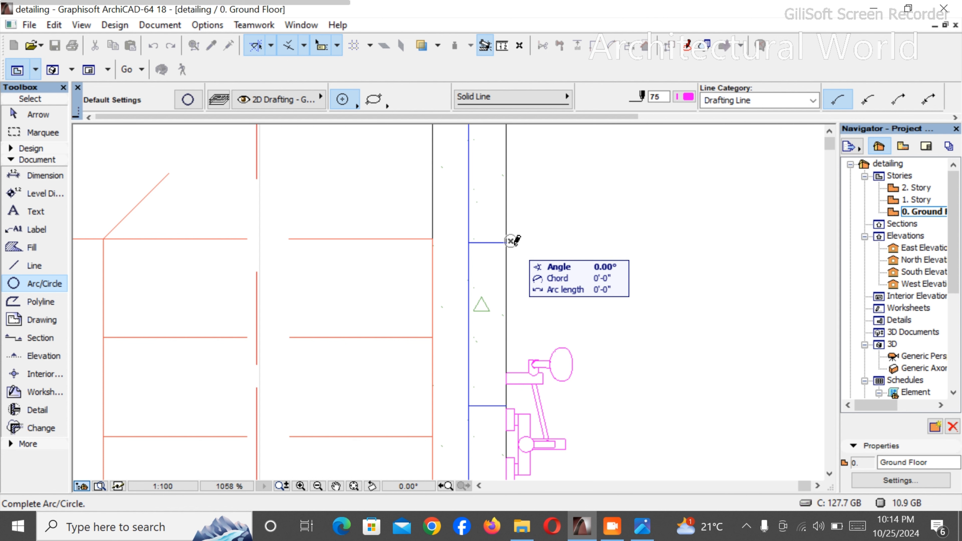
left_click(511, 241)
key("Escape")
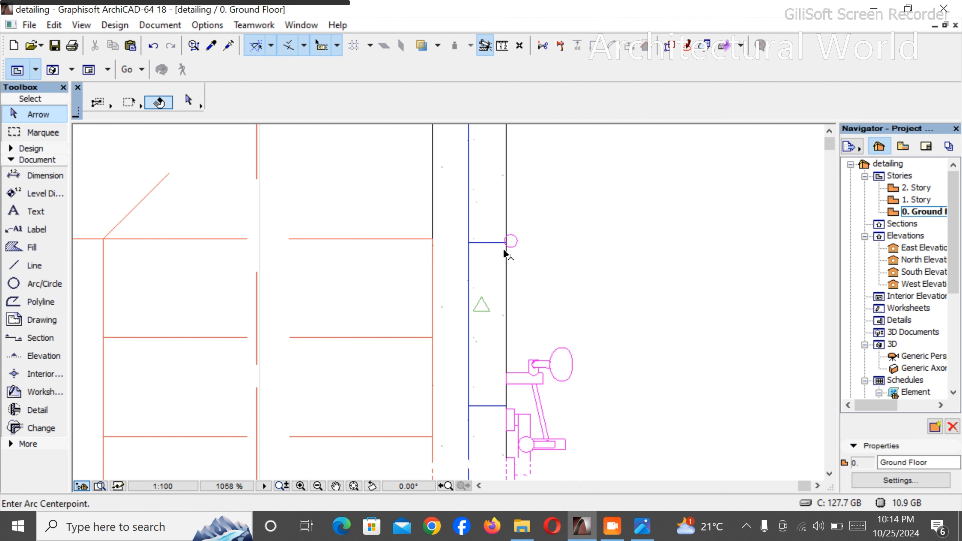
- Move the small circle slightly away from the wall, clear of the wall face at the branch's end
left_click(511, 242)
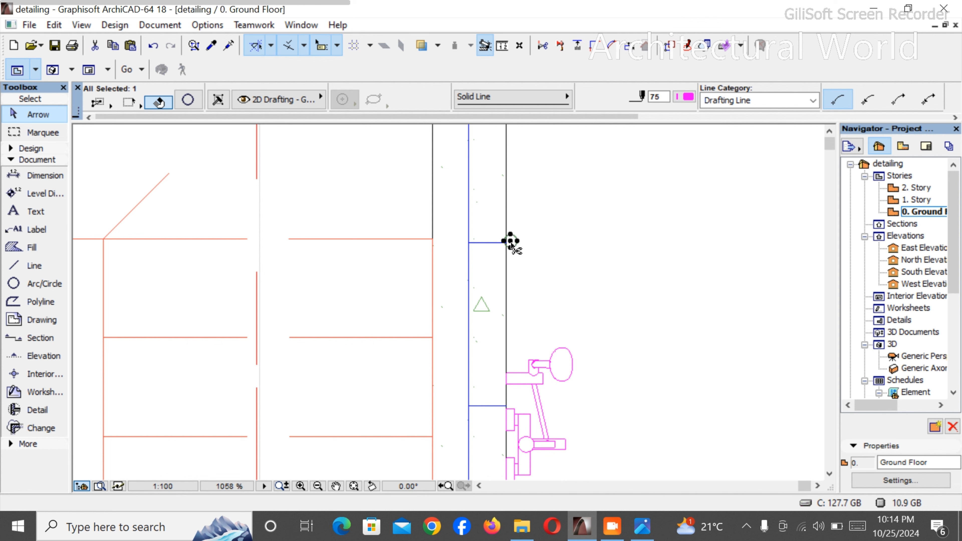
left_click(511, 242)
left_click(516, 244)
key("Escape")
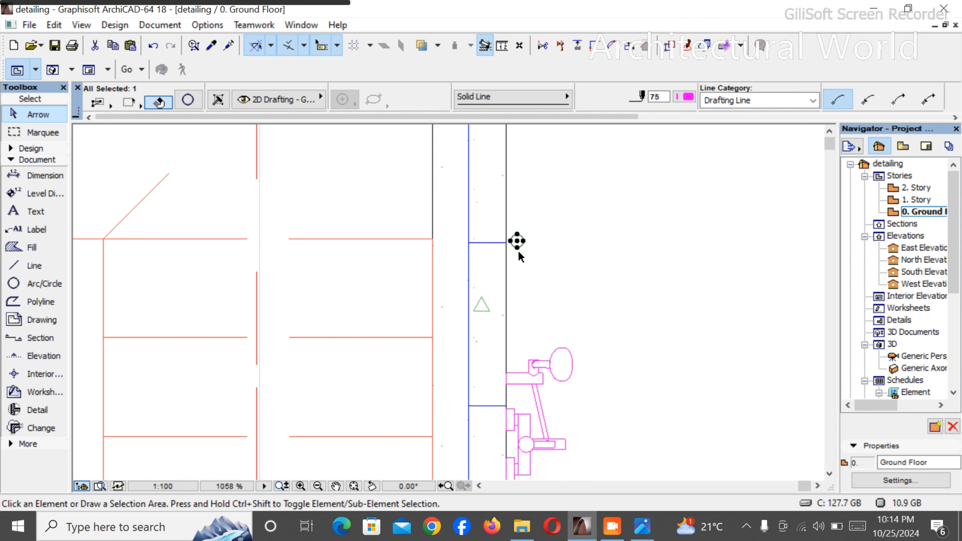
- Draw a horizontal pipe line about 3'-10" long from the vertical external line toward the unlabelled room beside the Store, at the edge of its window
scroll(516, 242, "down", 3)
scroll(511, 242, "down", 8)
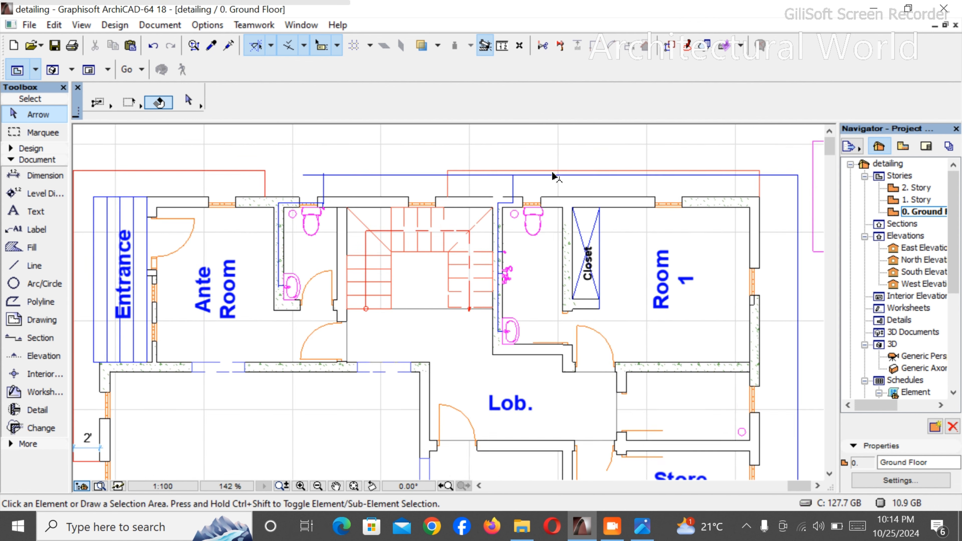
scroll(510, 265, "down", 3)
scroll(531, 345, "up", 5)
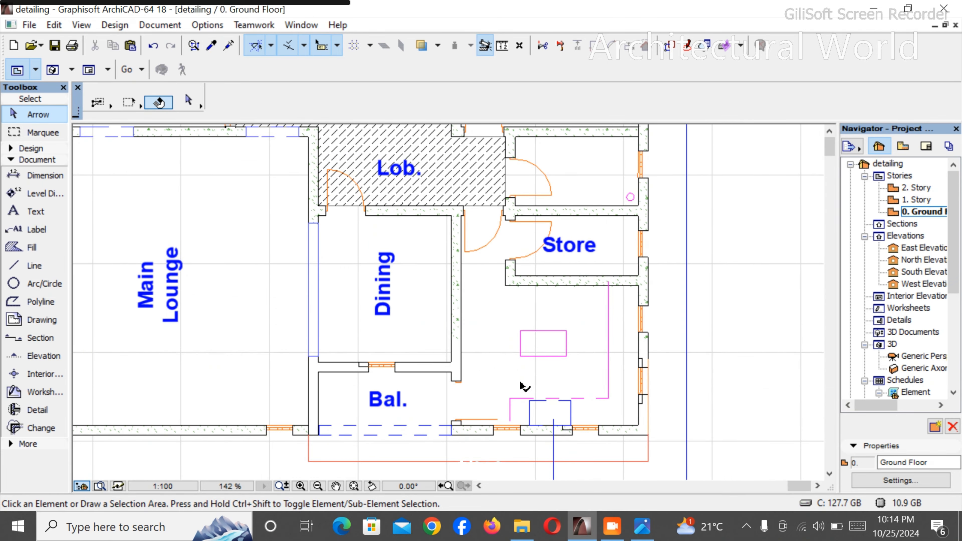
scroll(638, 182, "down", 3)
scroll(299, 267, "up", 4)
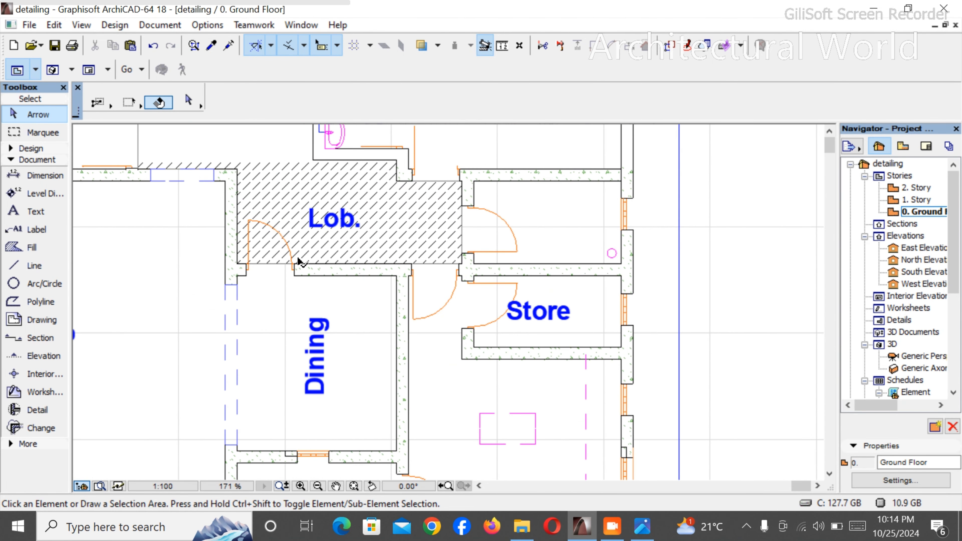
left_click(35, 266)
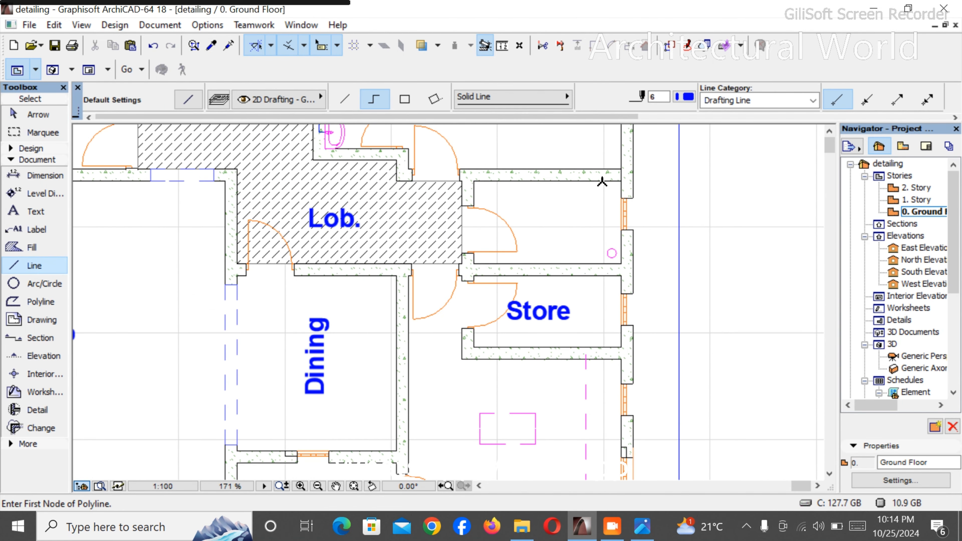
scroll(604, 182, "up", 3)
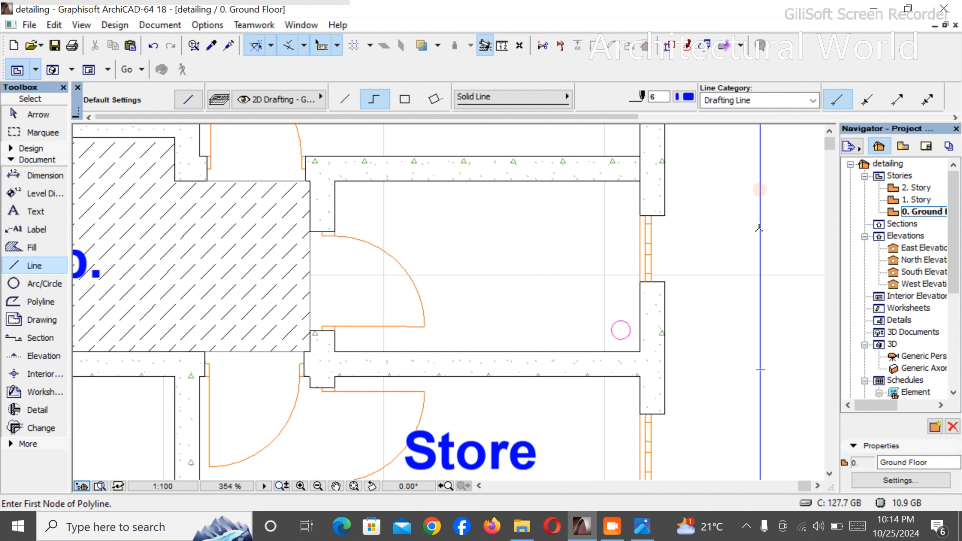
left_click(760, 214)
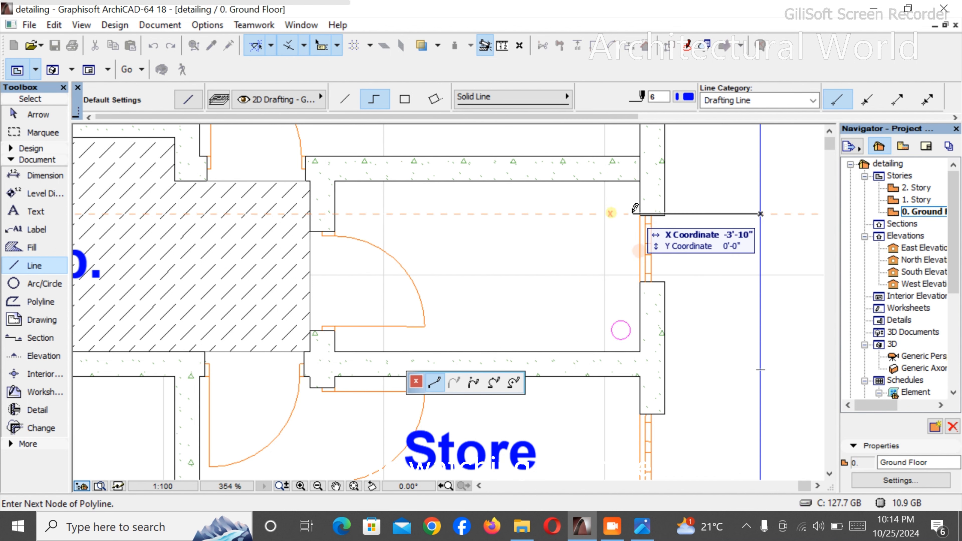
right_click(629, 203)
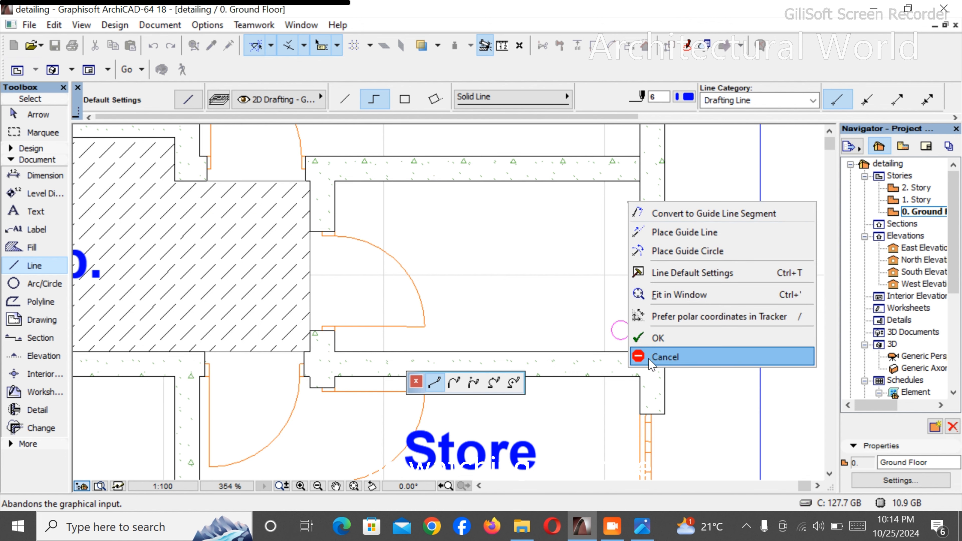
left_click(658, 339)
scroll(620, 328, "down", 5)
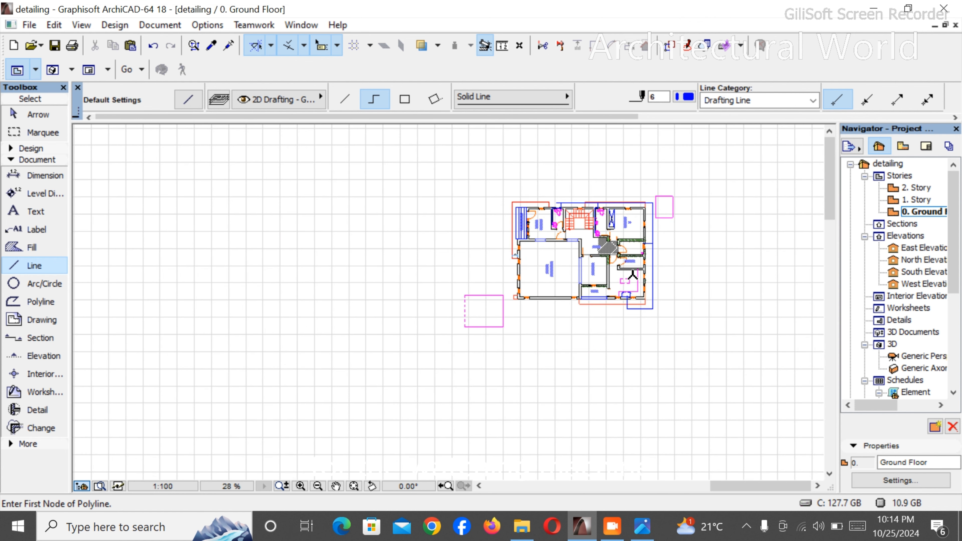
scroll(630, 265, "up", 2)
scroll(630, 266, "up", 3)
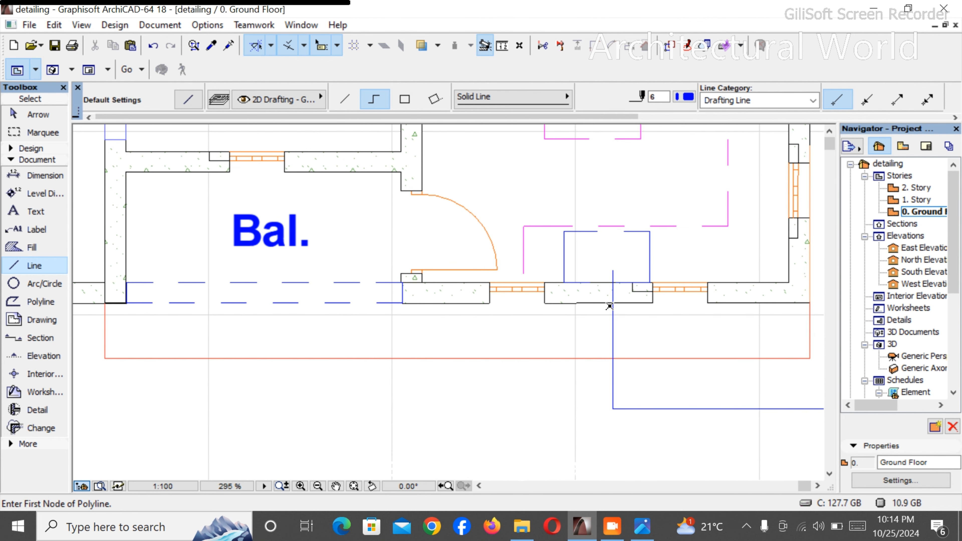
- Draw an outer polyline pipe run from outside the Ante Room toilet, around the Room 1 side and past the Bal., into the dashed rectangle beyond Main Lounge
scroll(602, 278, "down", 5)
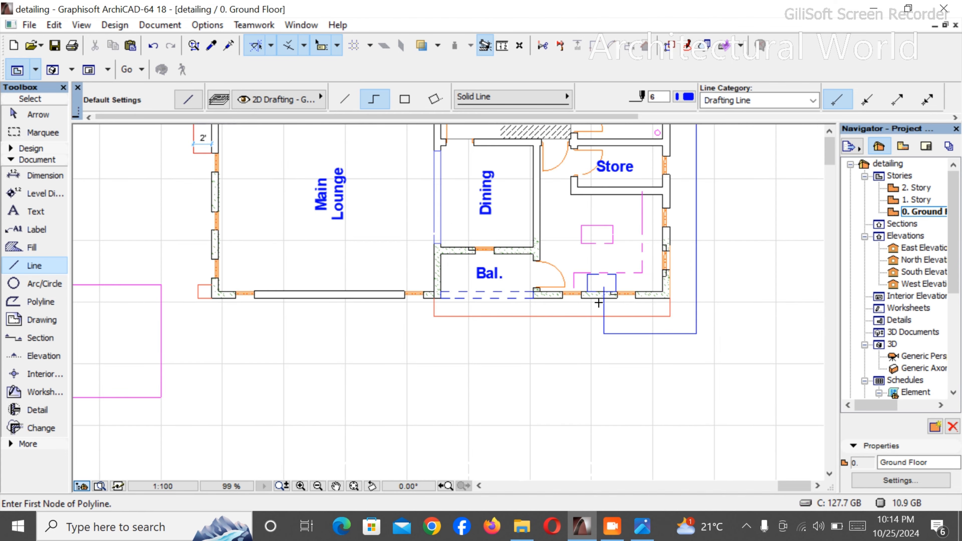
scroll(532, 185, "up", 2)
scroll(531, 185, "up", 4)
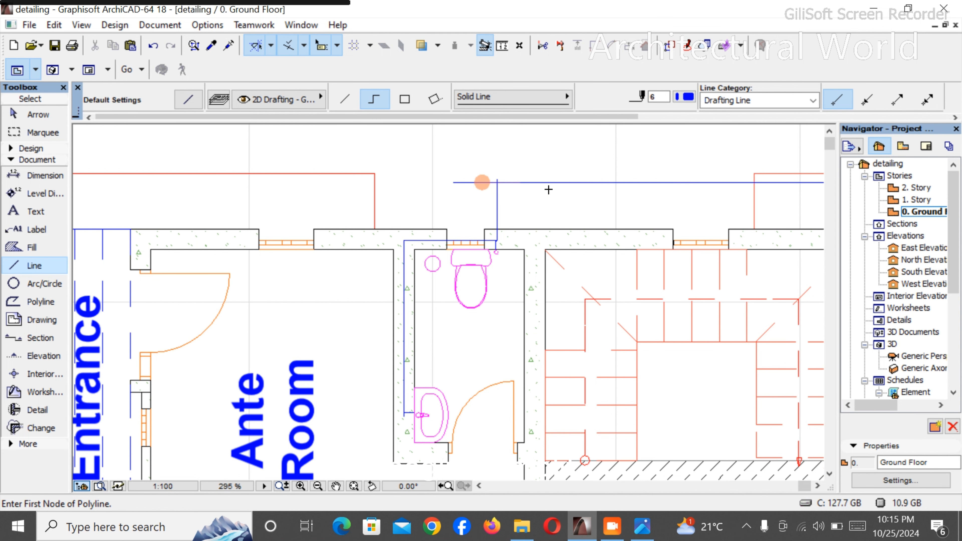
scroll(552, 181, "up", 2)
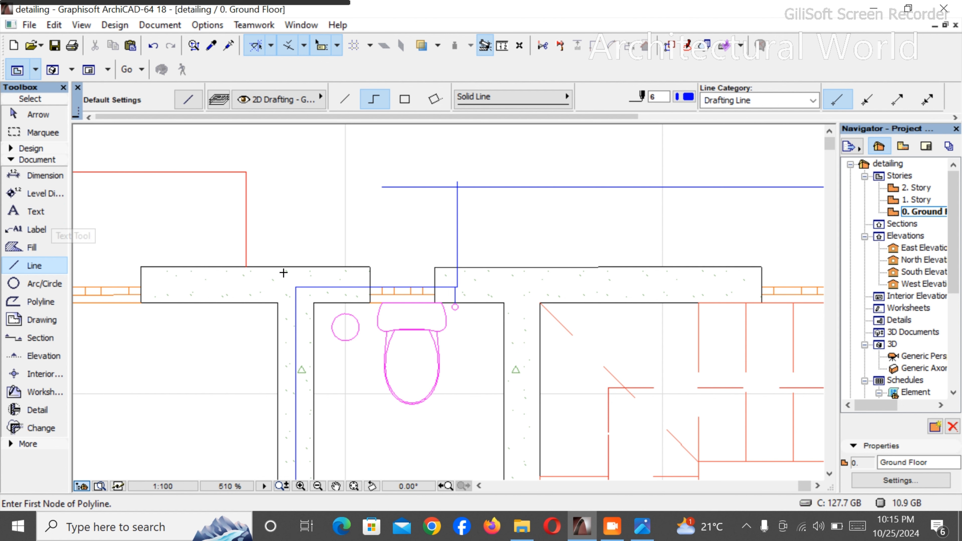
scroll(377, 227, "down", 2)
scroll(376, 227, "down", 4)
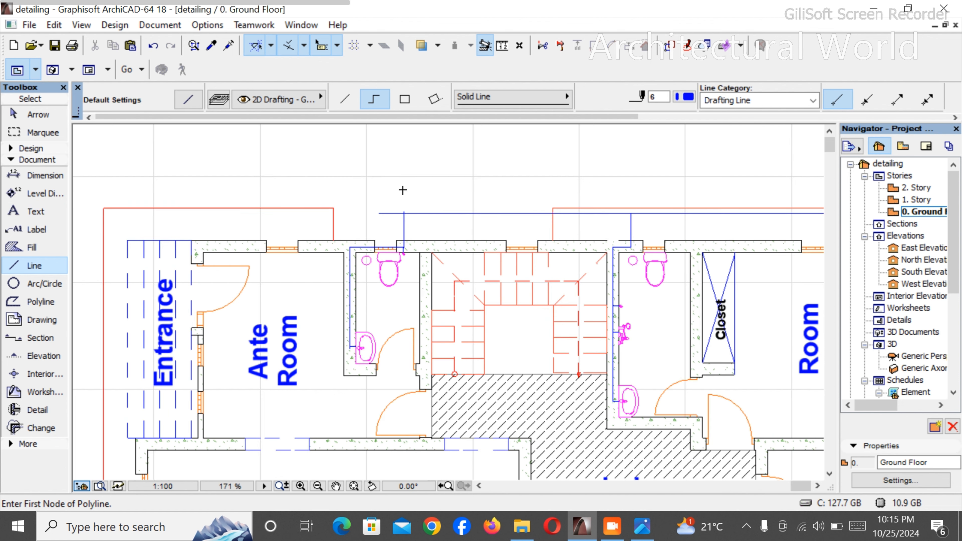
scroll(389, 199, "up", 3)
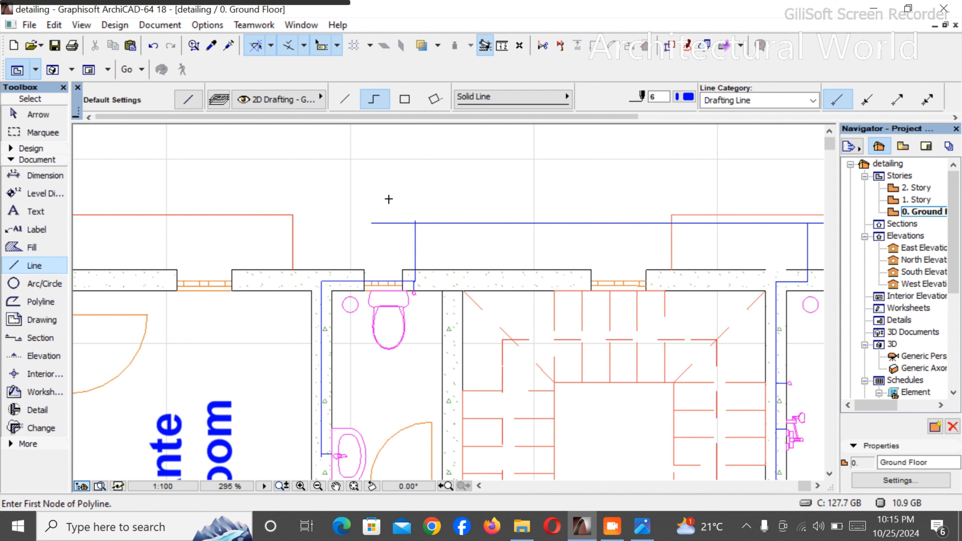
left_click(382, 187)
scroll(382, 187, "down", 5)
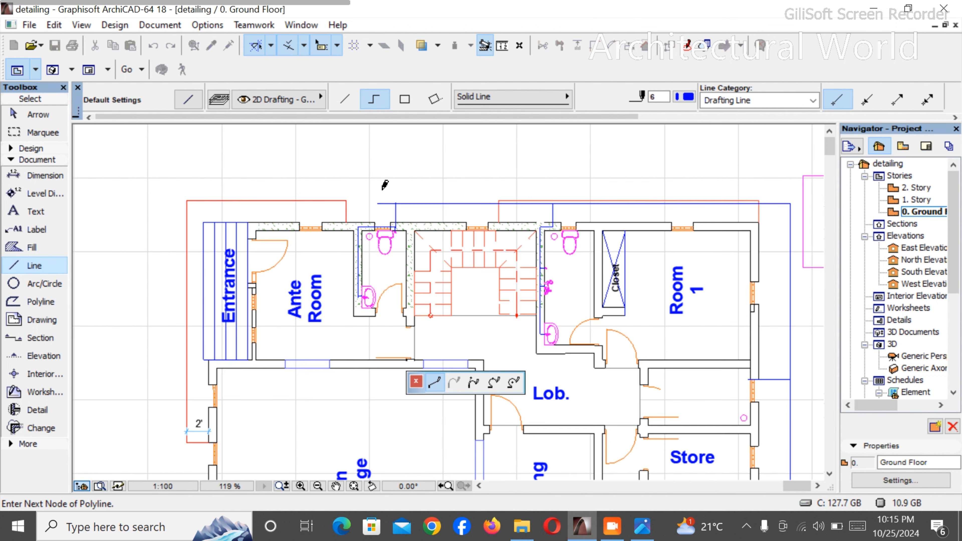
scroll(663, 151, "down", 4)
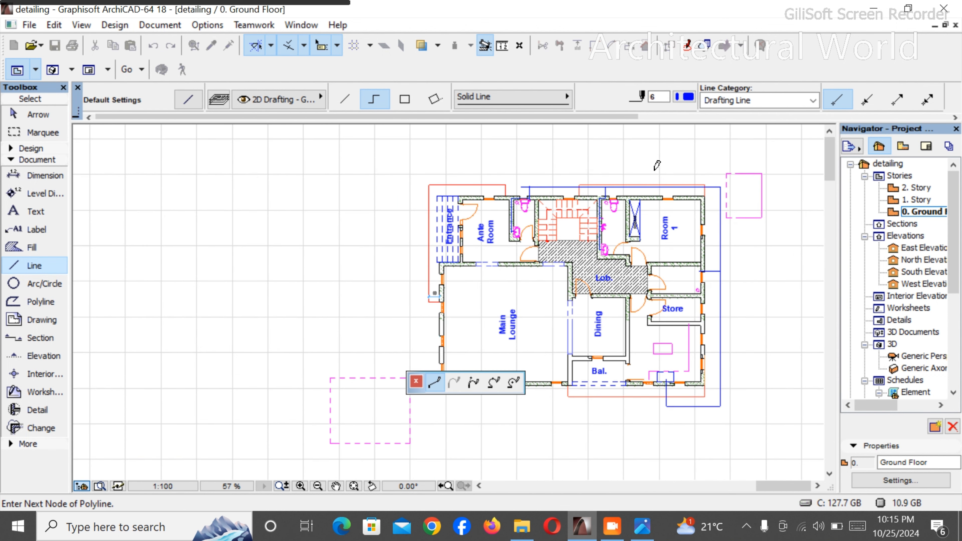
scroll(757, 164, "up", 4)
scroll(756, 164, "up", 1)
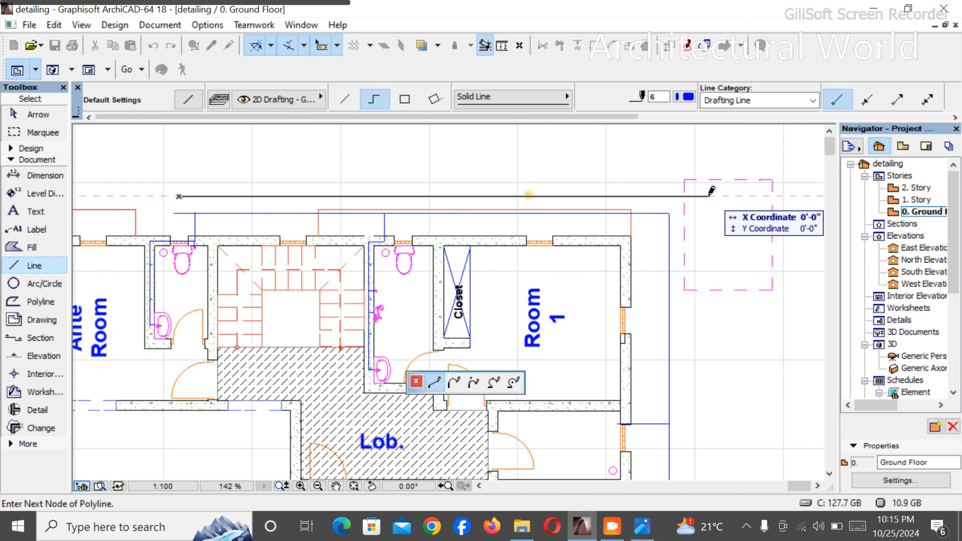
scroll(716, 188, "down", 6)
scroll(701, 326, "up", 5)
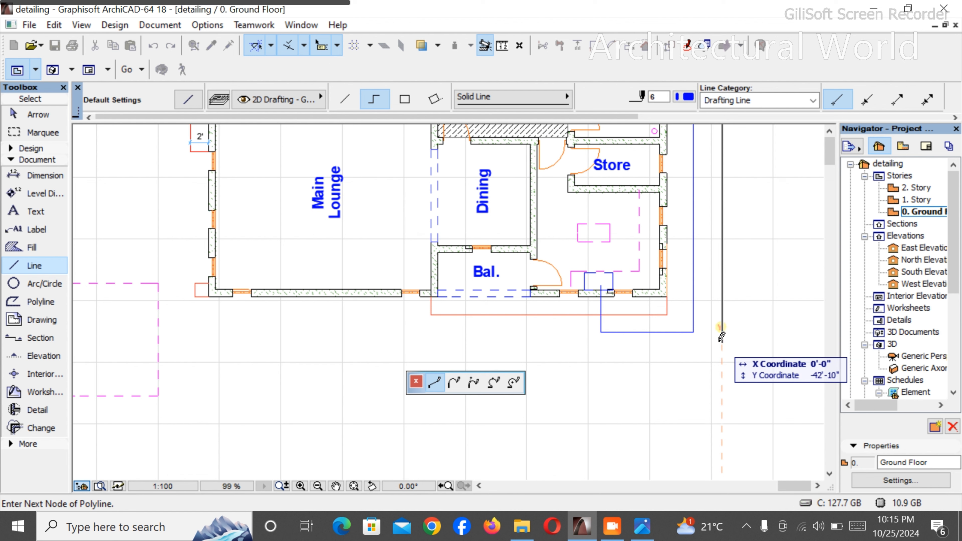
left_click(722, 341)
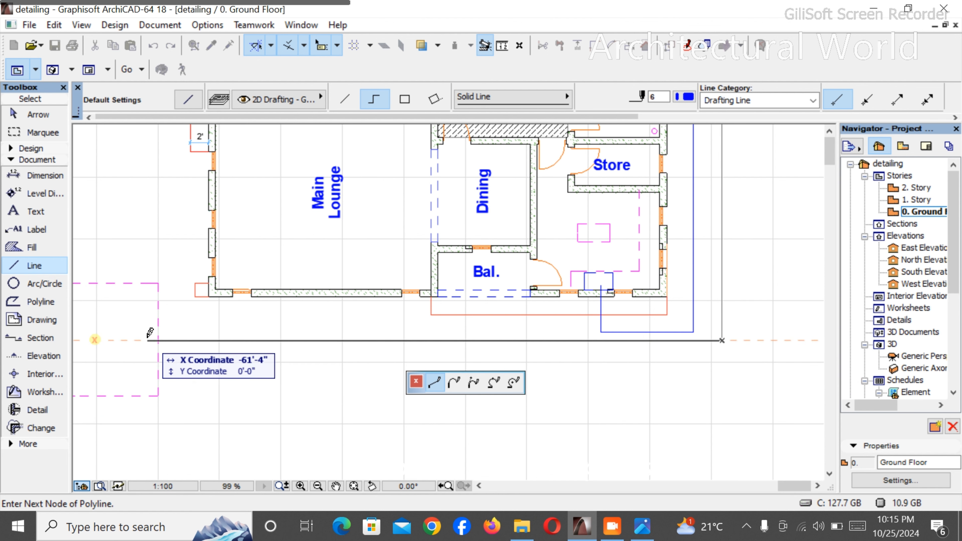
right_click(164, 315)
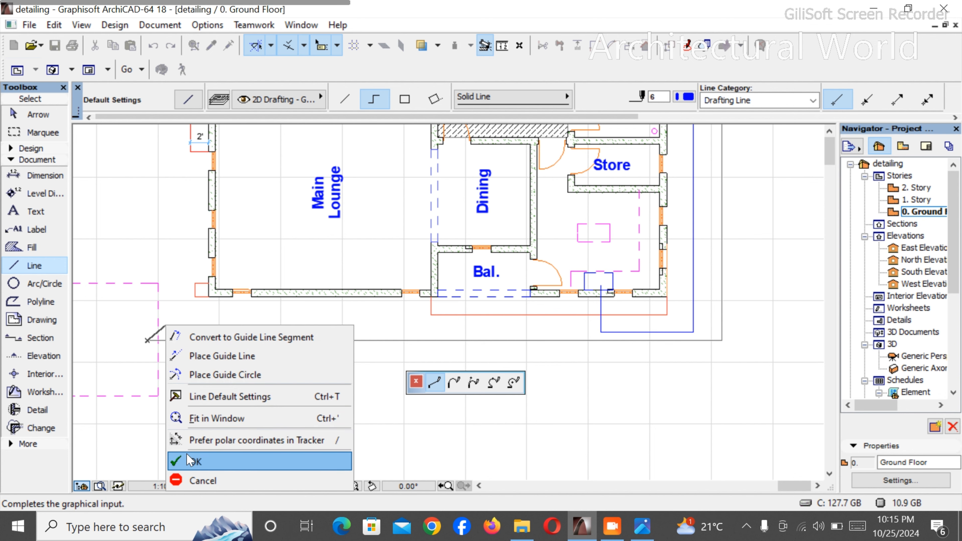
left_click(192, 460)
- Examine the outer pipe run around the whole ground floor plan, from the toilets to both dashed magenta rectangles
scroll(244, 350, "down", 5)
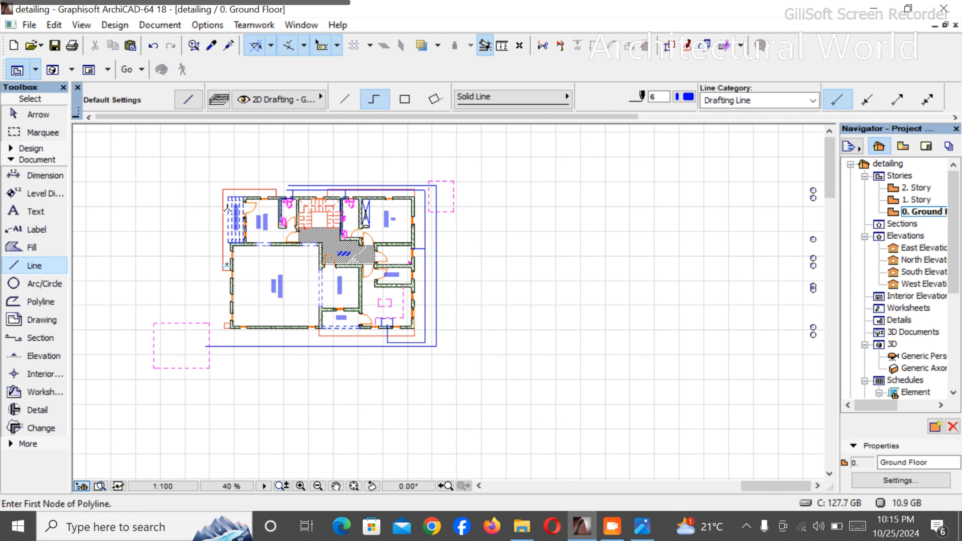
scroll(266, 168, "up", 3)
scroll(266, 168, "up", 2)
scroll(293, 167, "down", 4)
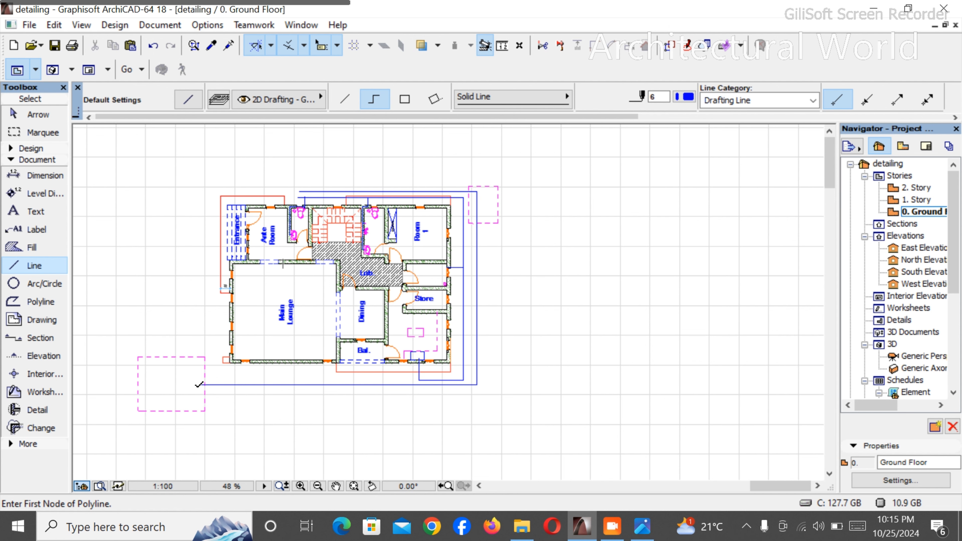
scroll(171, 222, "up", 4)
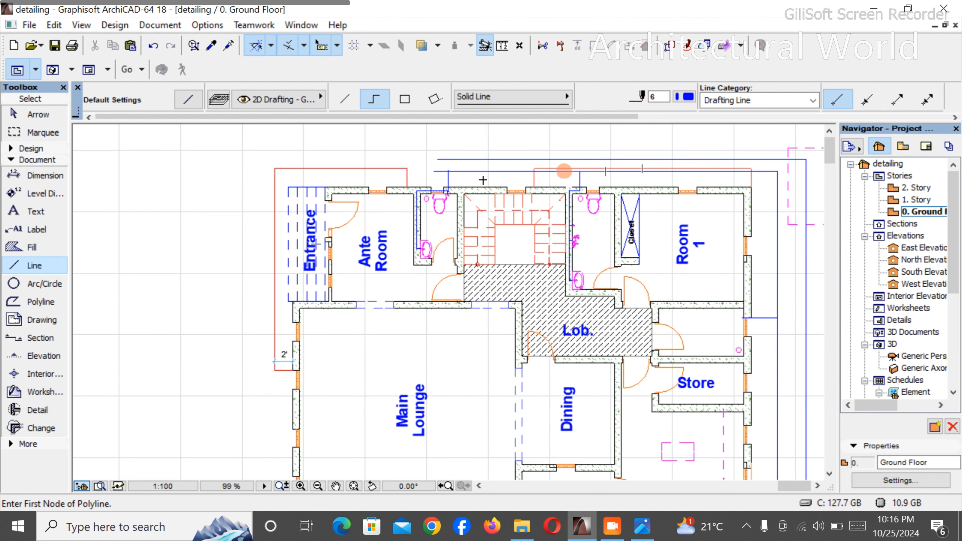
scroll(236, 166, "down", 4)
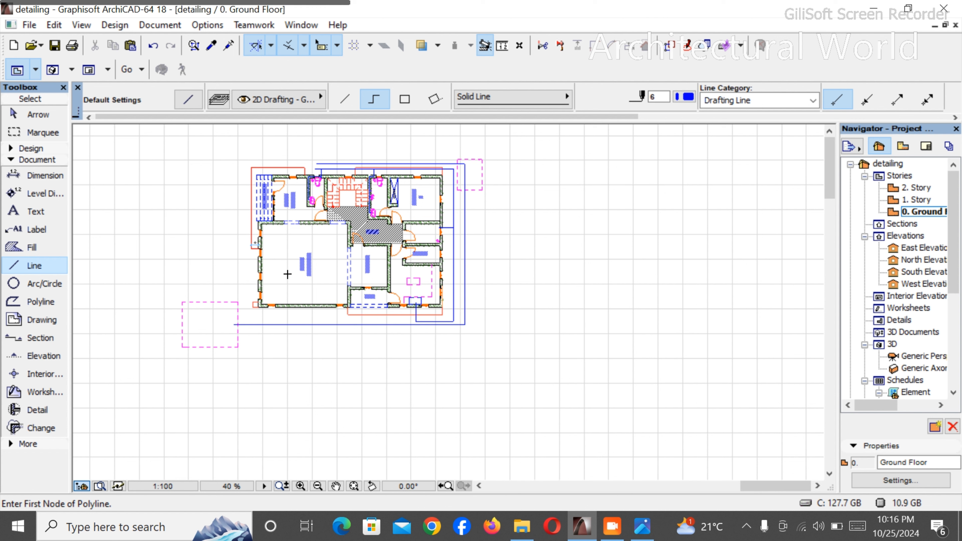
scroll(205, 199, "up", 3)
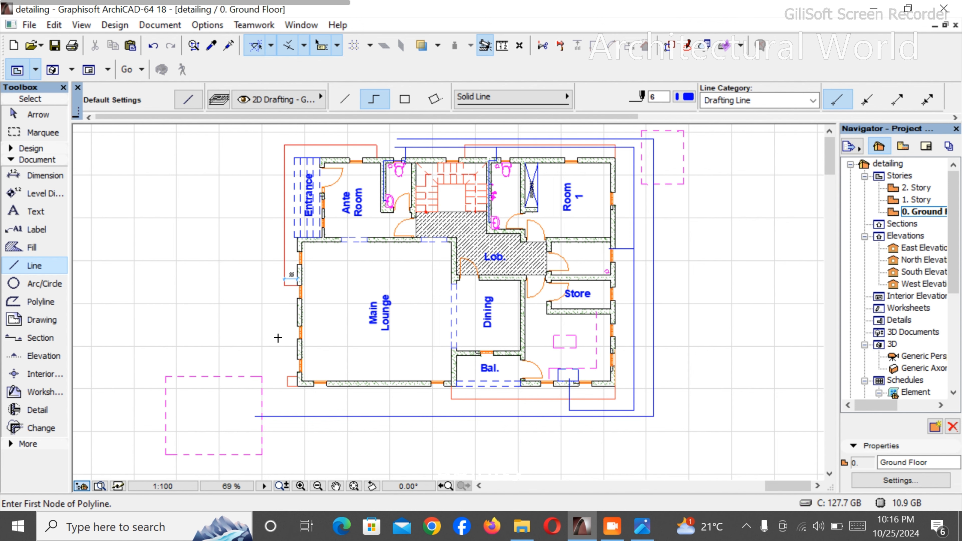
scroll(374, 289, "down", 4)
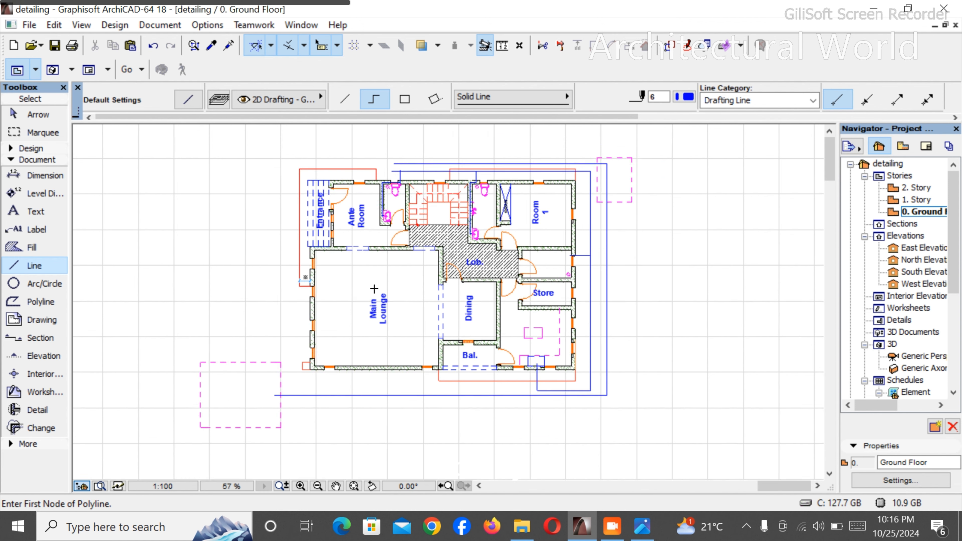
- Draw a straight vertical pipe from the window behind the Ante Room toilet to the start of the outer pipe run
scroll(390, 197, "up", 8)
scroll(397, 246, "up", 4)
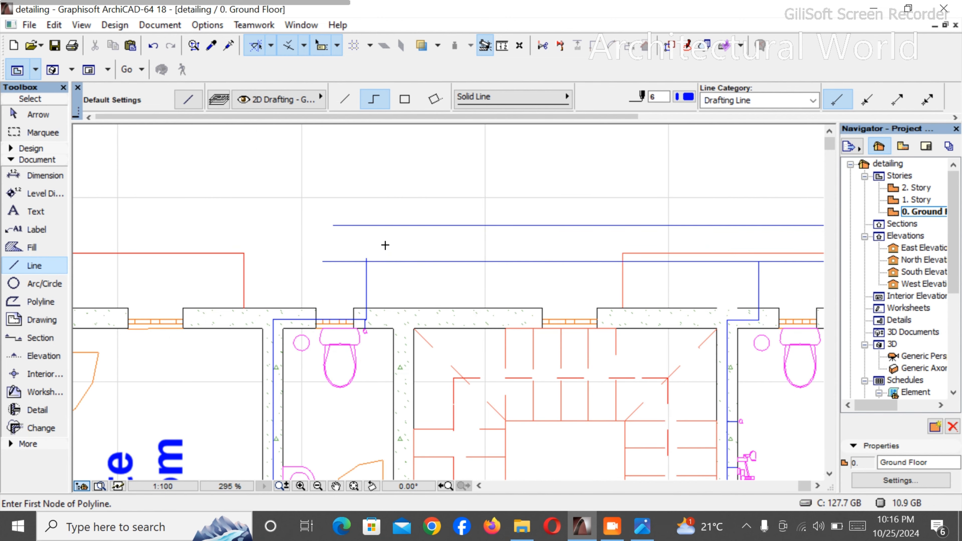
left_click(340, 319)
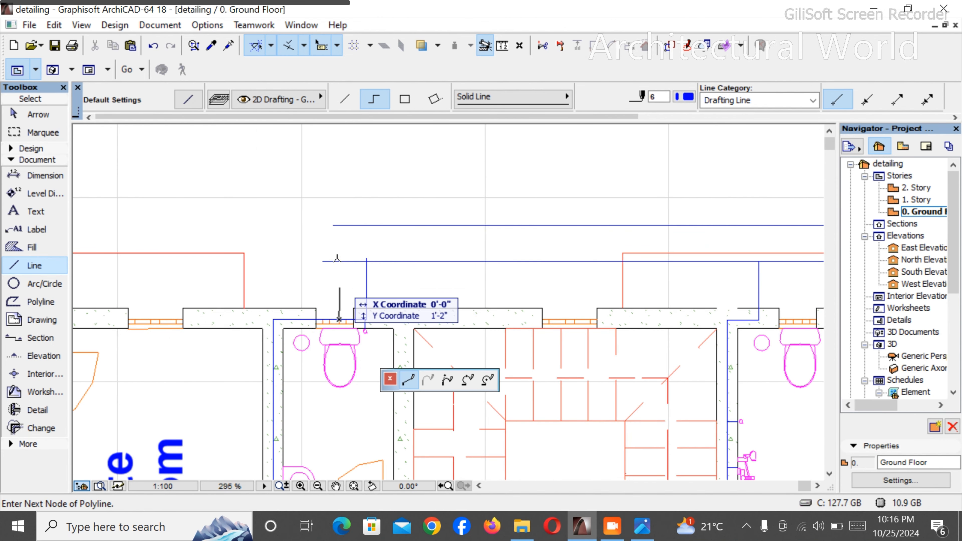
left_click(338, 223)
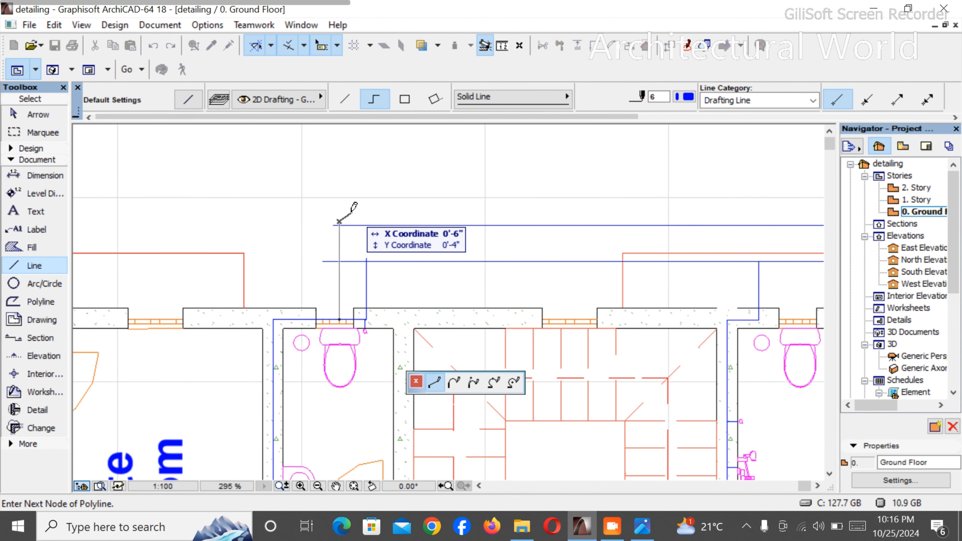
right_click(357, 204)
left_click(394, 338)
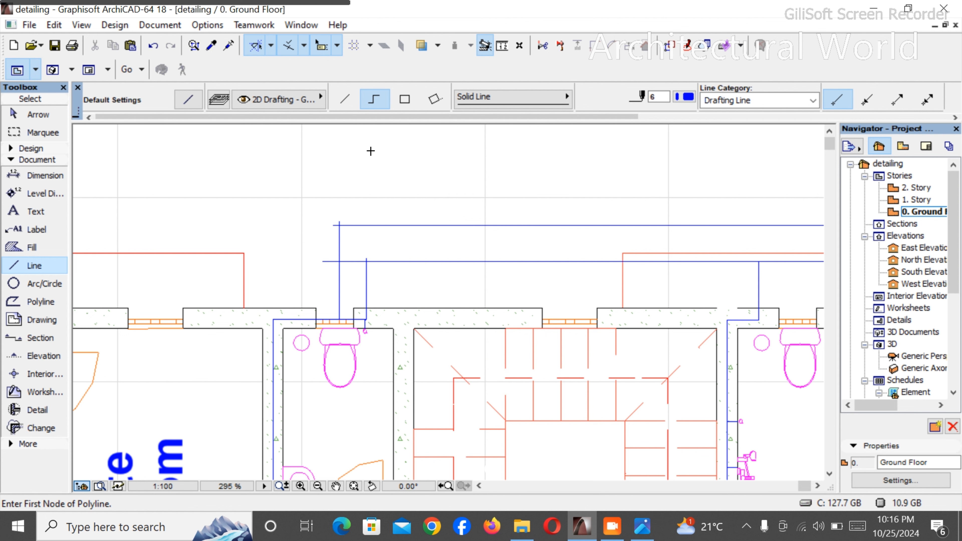
- Draw a rectangle about 2'-0" by 1'-4" around the junction of the Ante Room toilet pipe and the outer pipe run
left_click(405, 99)
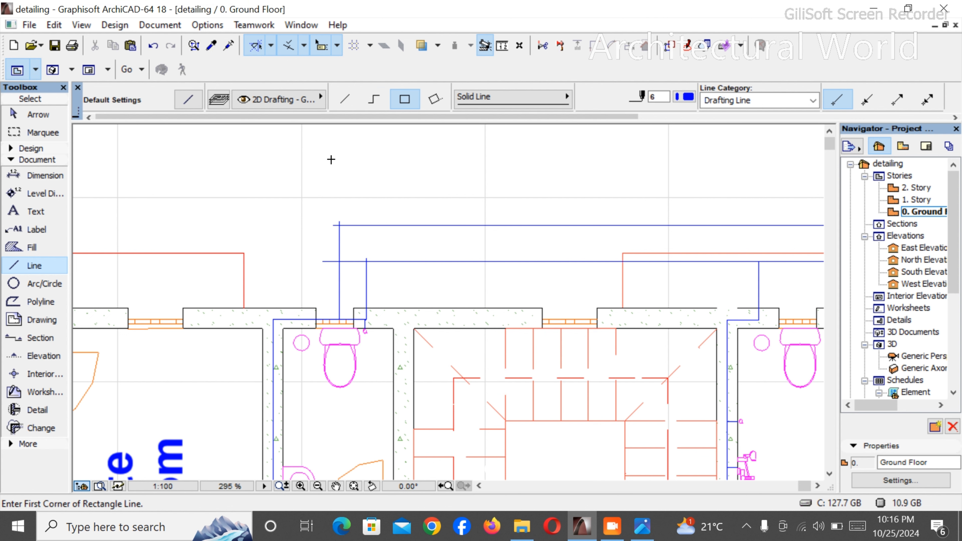
left_click(313, 202)
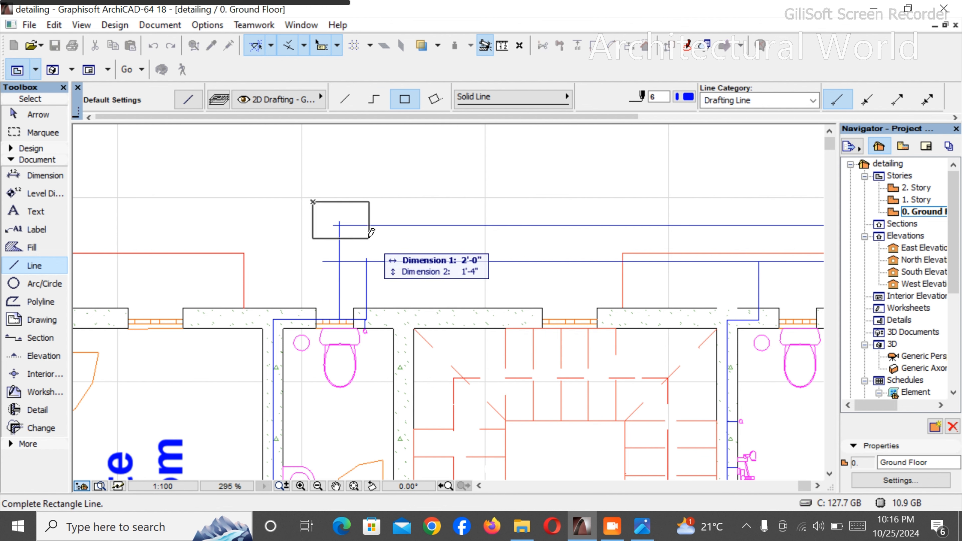
left_click(368, 236)
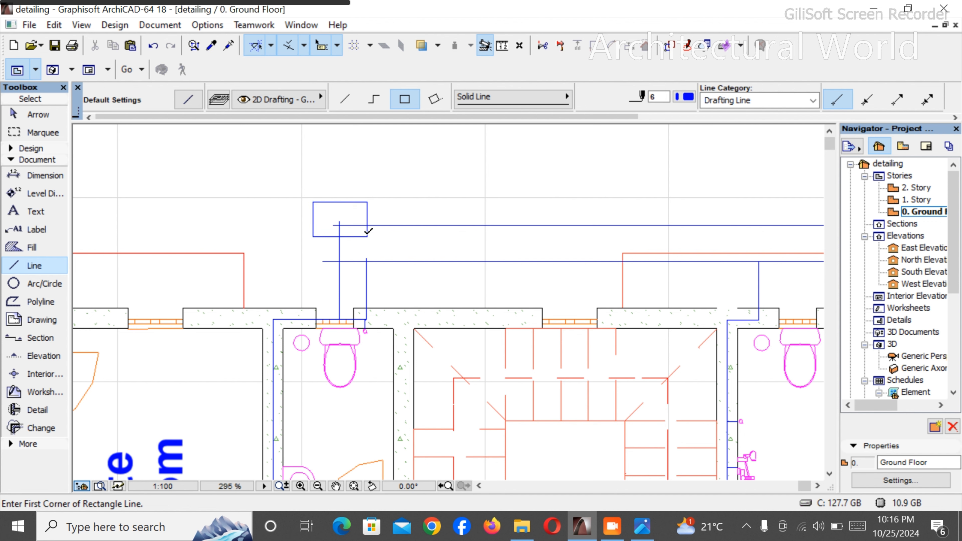
- Draw a second rectangle about 1'-11" by 1'-2" over the outer pipe run, outside the window of the toilet beside the Closet
scroll(266, 253, "down", 5)
scroll(458, 243, "up", 2)
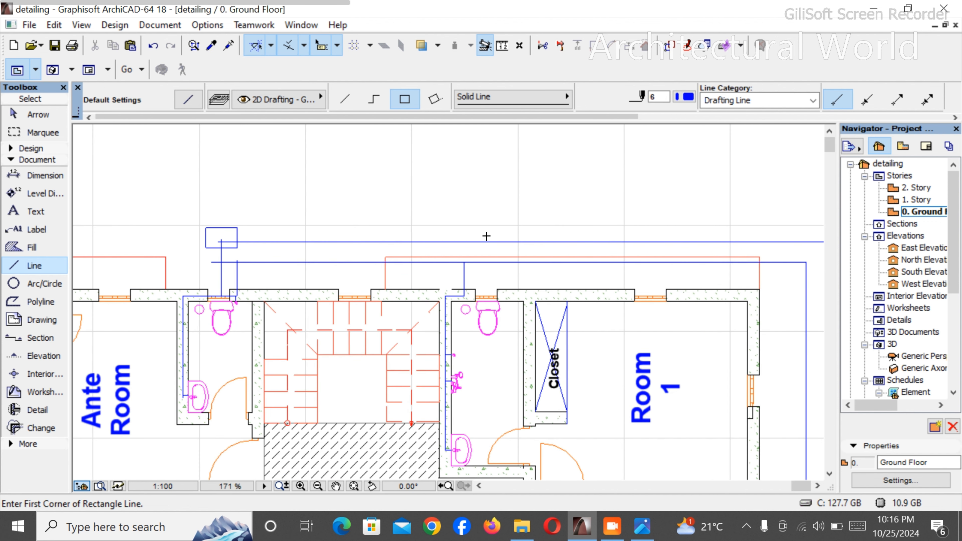
scroll(492, 281, "up", 2)
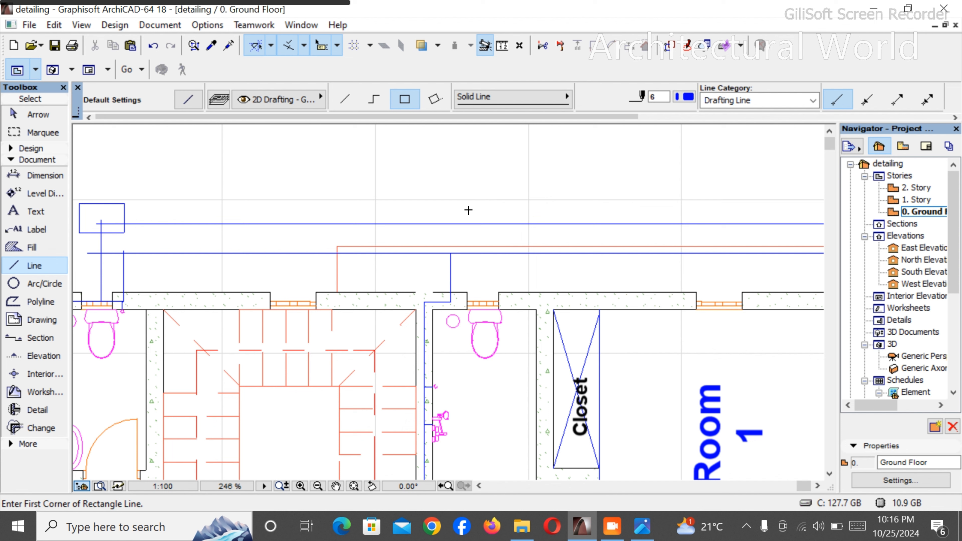
left_click(467, 210)
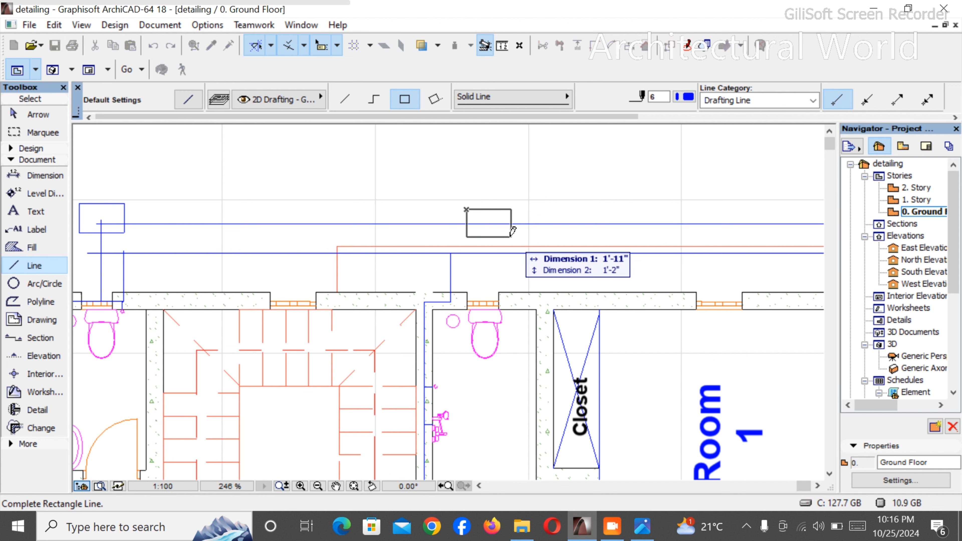
left_click(512, 238)
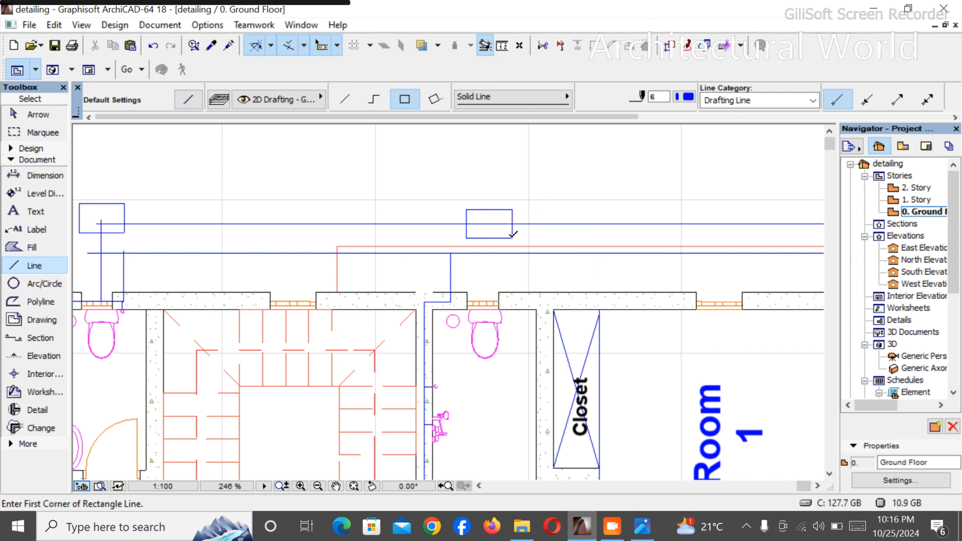
key("Escape")
- Draw a single line about 3'-0" long from the window behind the toilet beside the Closet to the outer pipe inside its rectangle
left_click(33, 267)
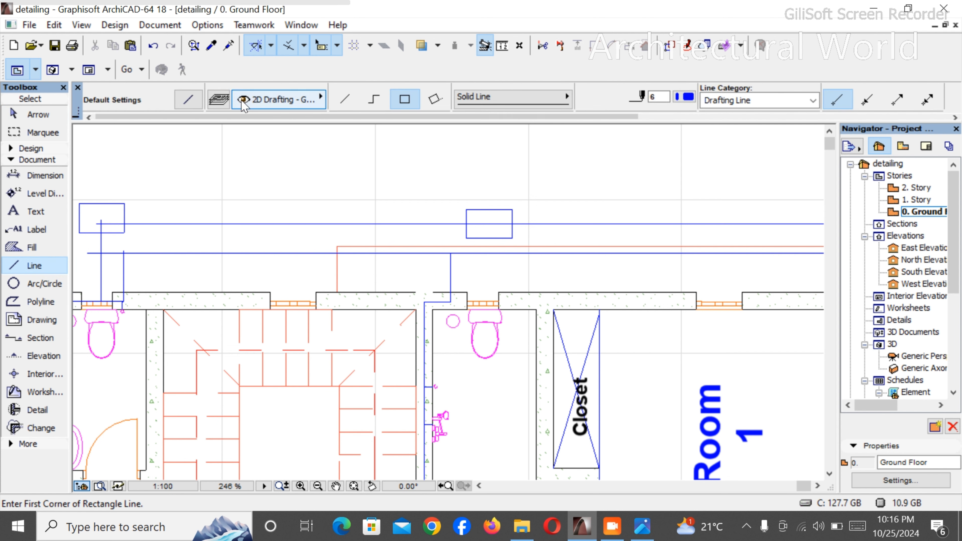
left_click(351, 104)
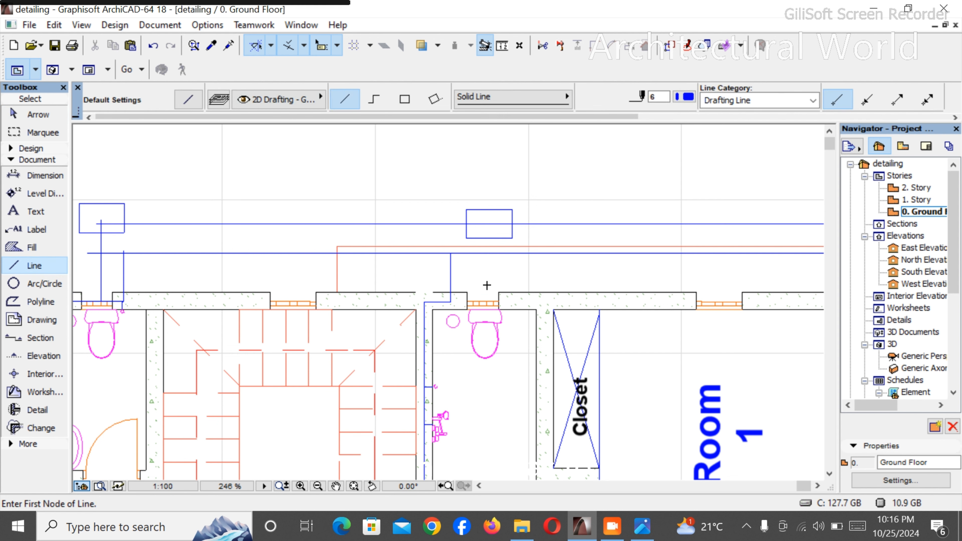
left_click(491, 299)
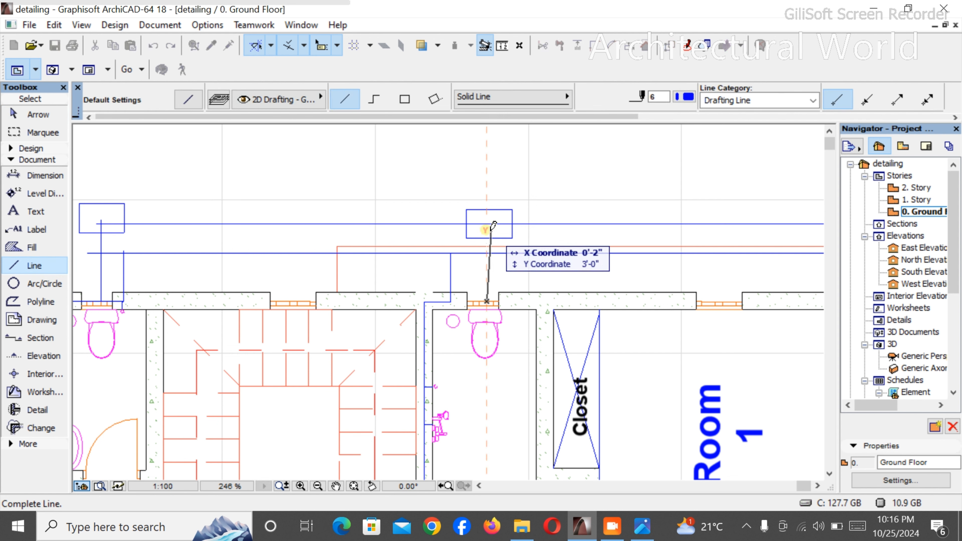
left_click(491, 223)
- Copy the chamber rectangle from outside the toilet beside the Closet along the outer pipe run to outside the Room 1 window
scroll(491, 223, "down", 5)
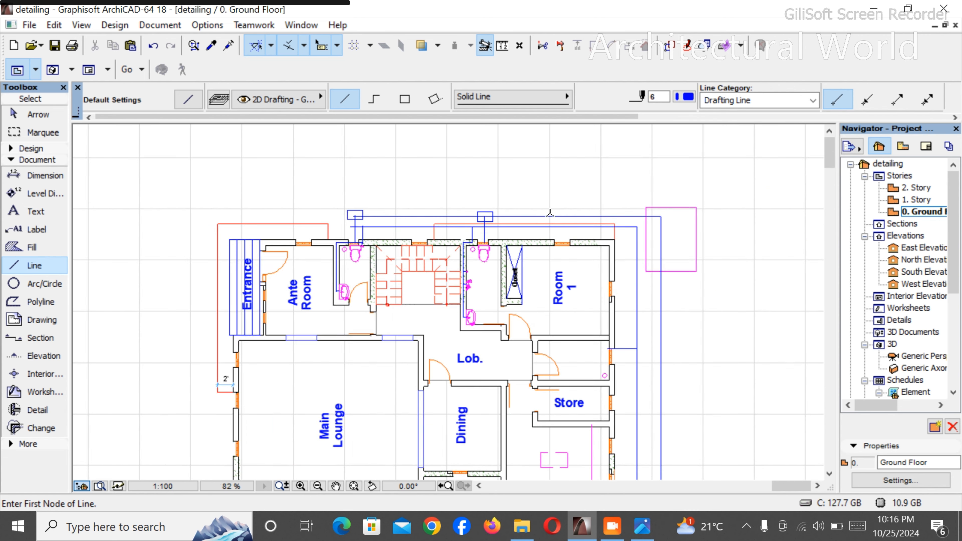
scroll(531, 235, "up", 4)
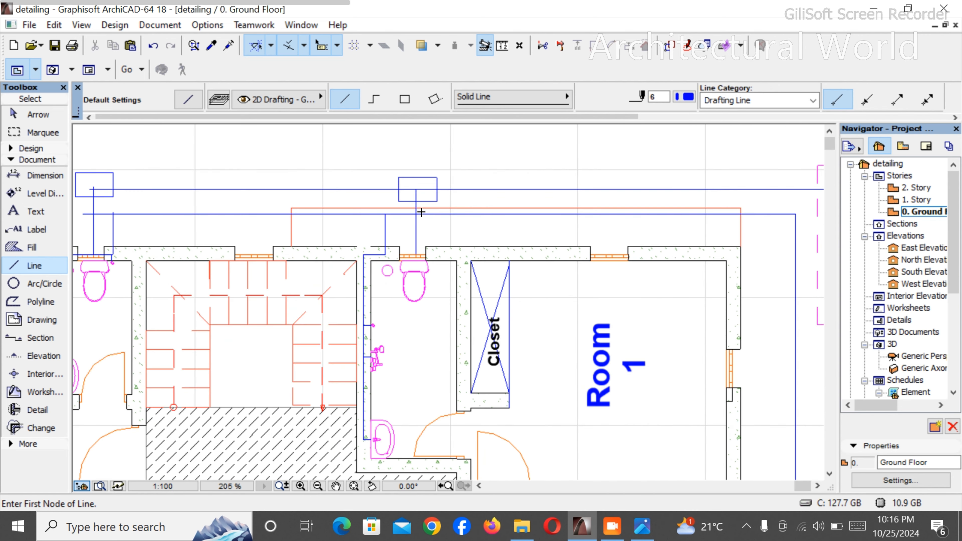
left_click(430, 201, "shift")
key("ctrl+alt+d")
left_click(437, 201)
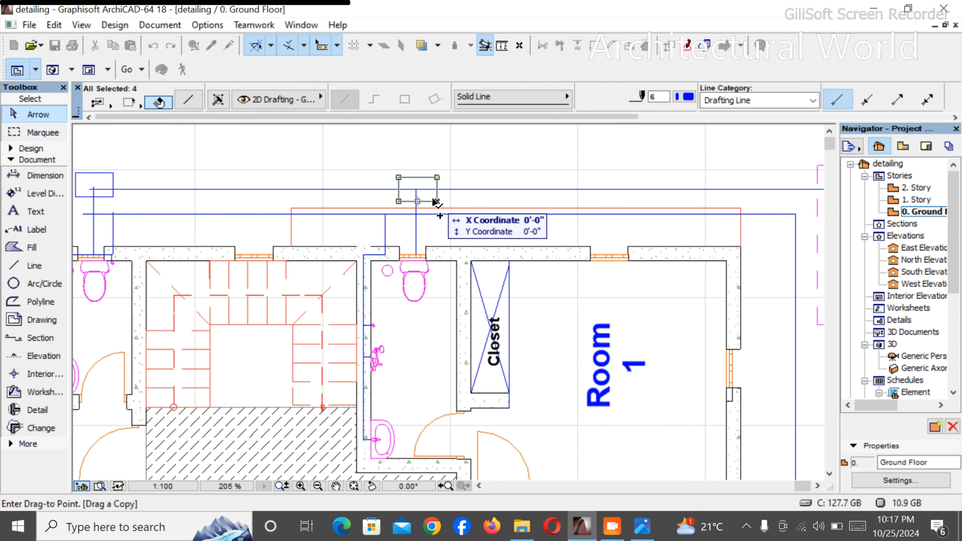
scroll(584, 199, "down", 2)
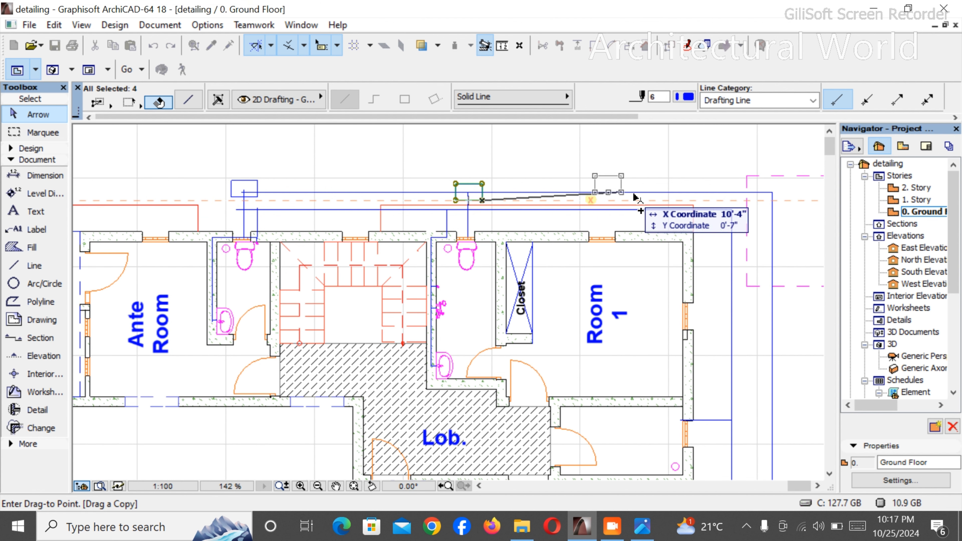
left_click(638, 201)
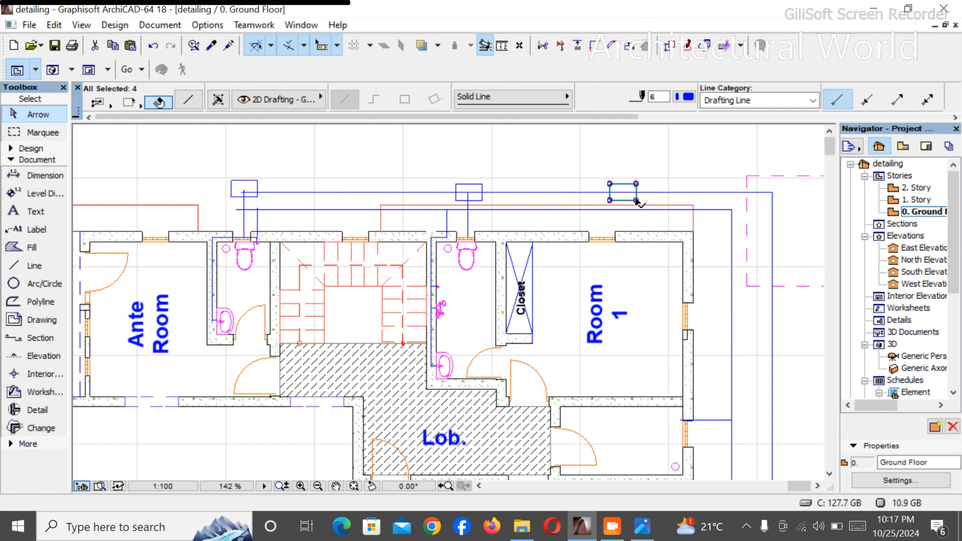
- Copy the chamber rectangle outside Room 1 about 11'-1" horizontally onto the outer pipe corner inside the dashed magenta rectangle
key("ctrl+alt+d")
left_click(610, 200)
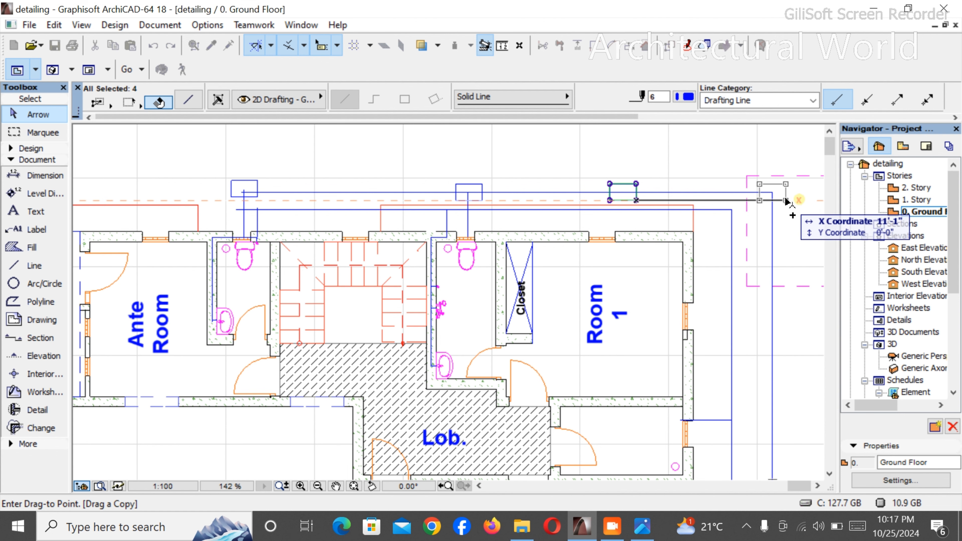
left_click(788, 200)
scroll(697, 196, "down", 4)
scroll(696, 196, "up", 4)
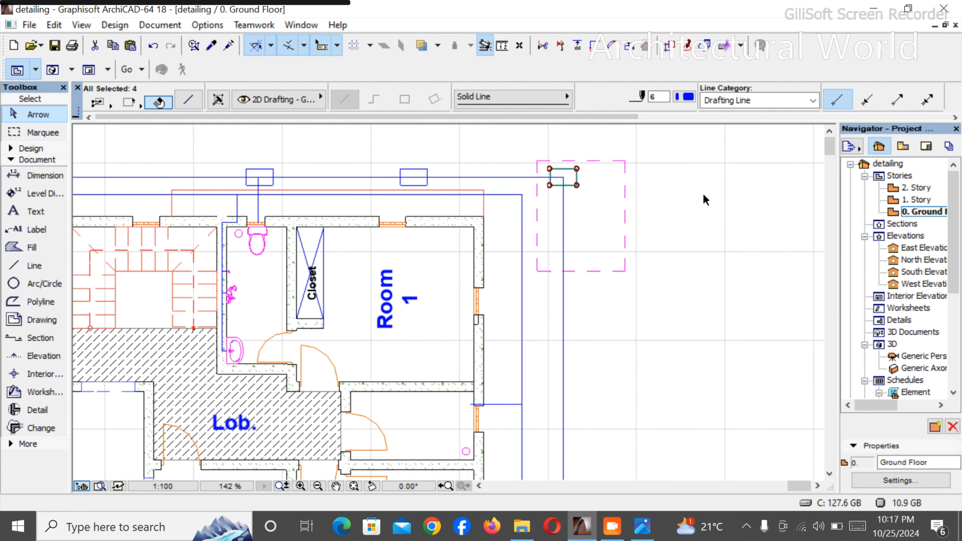
- Copy the corner chamber rectangle about 7'-8" straight down the vertical outer pipe, just below the dashed magenta rectangle
key("ctrl+shift+d")
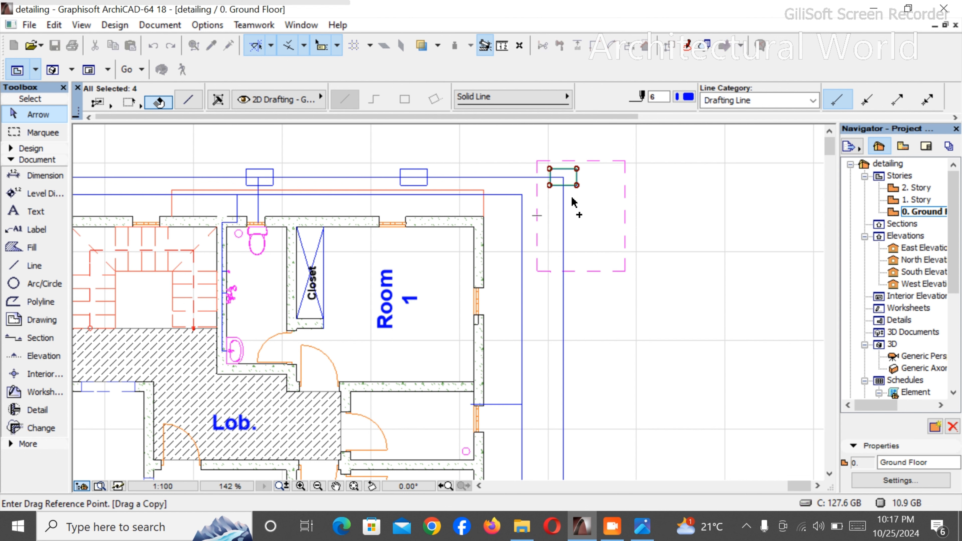
left_click(581, 185)
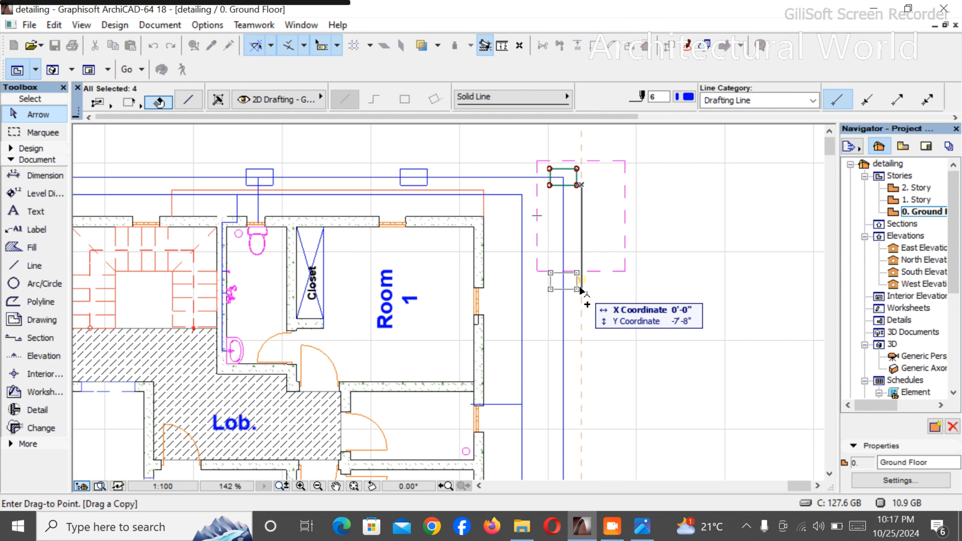
left_click(582, 290)
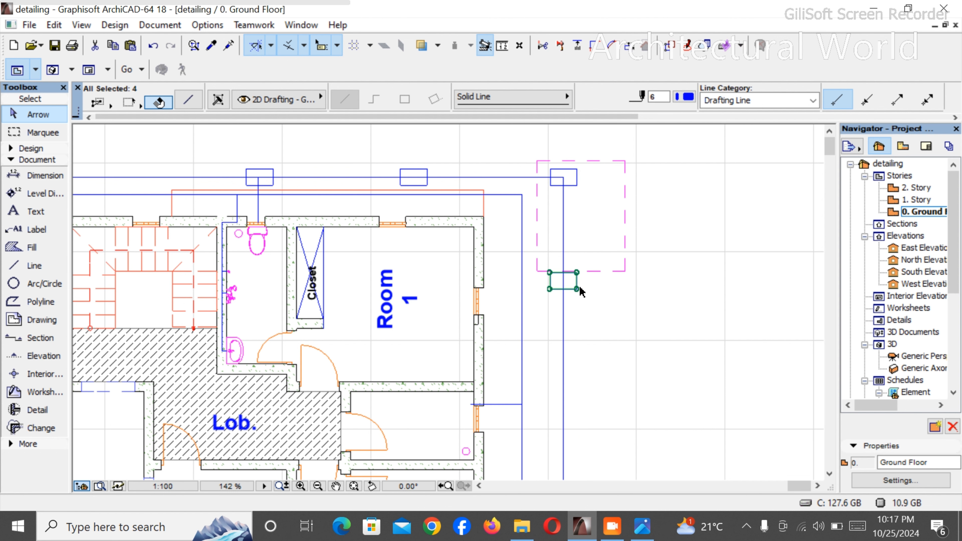
- Copy that chamber rectangle about 10'-10" further down the vertical outer pipe, opposite the window of the small room above Store
left_click(578, 289)
scroll(582, 291, "down", 5)
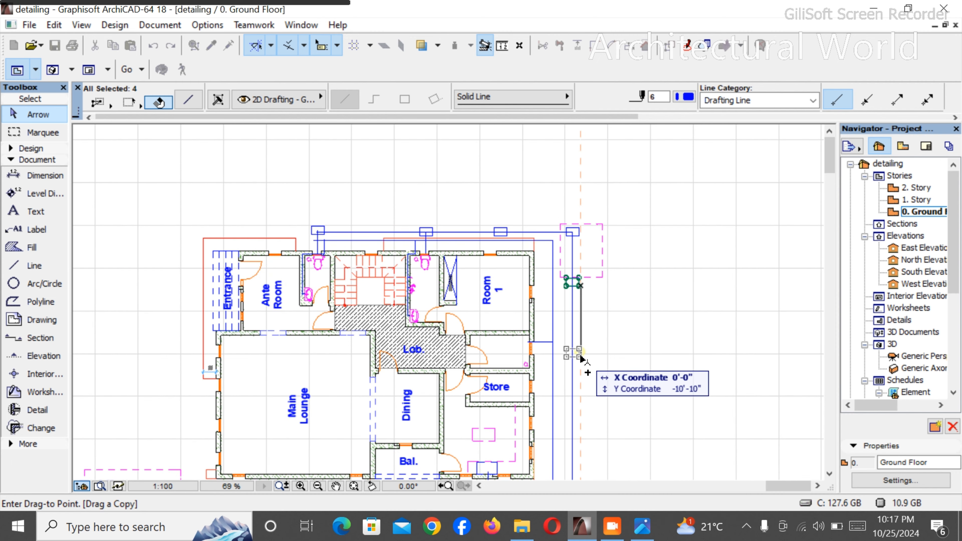
left_click(582, 358)
scroll(547, 375, "up", 6)
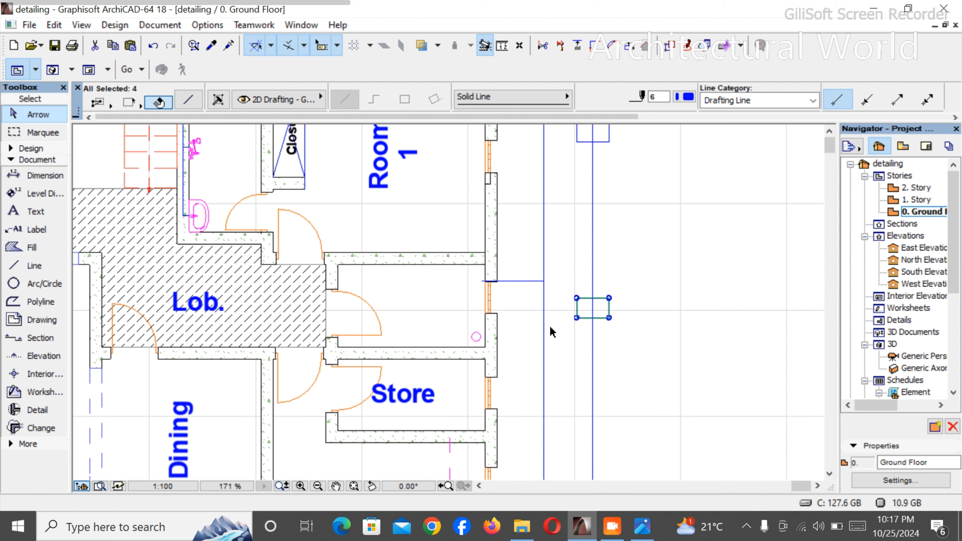
left_click(539, 333)
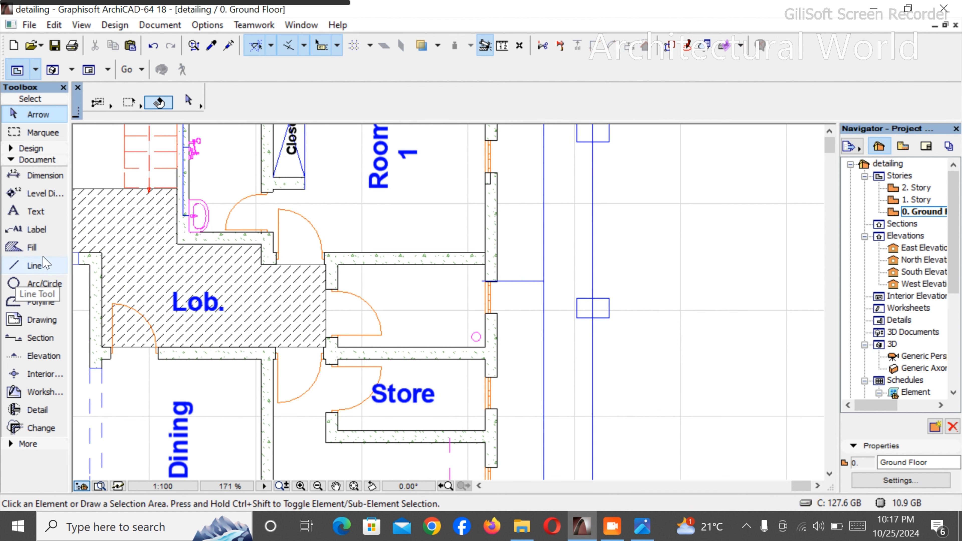
left_click(37, 266)
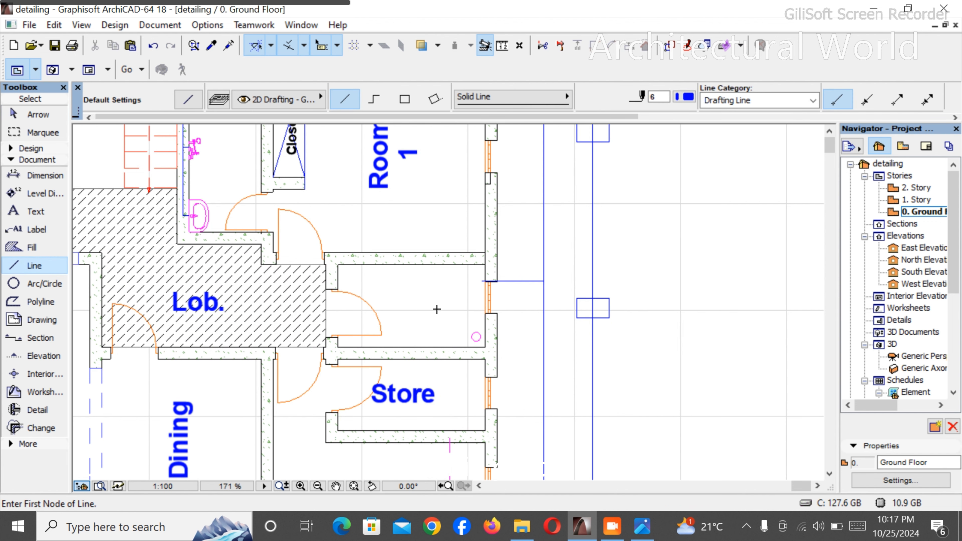
left_click(477, 338)
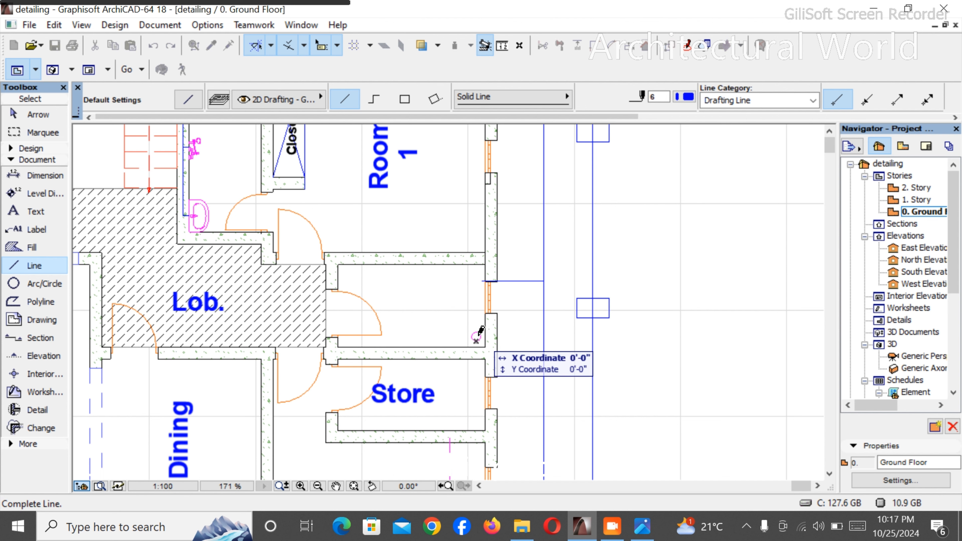
key("Escape")
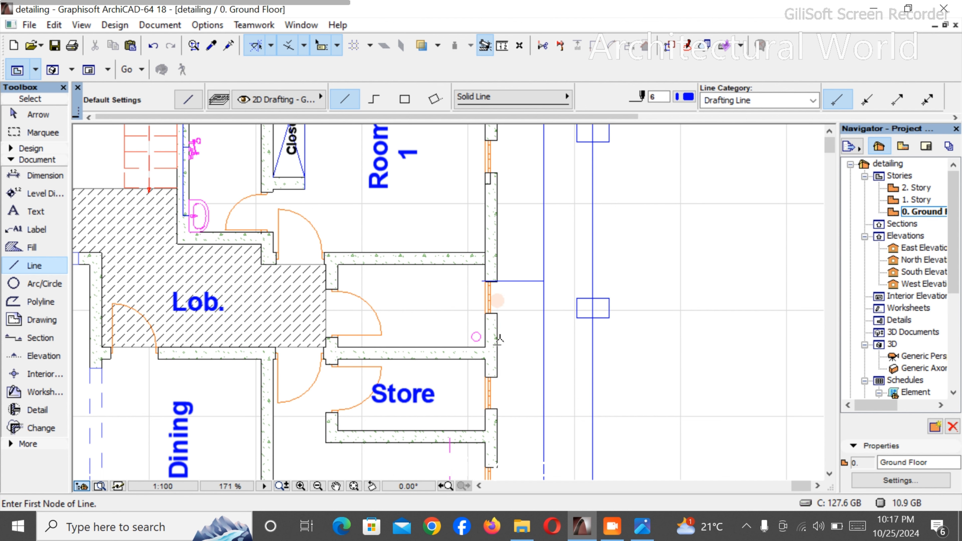
scroll(508, 342, "up", 3)
left_click(460, 333)
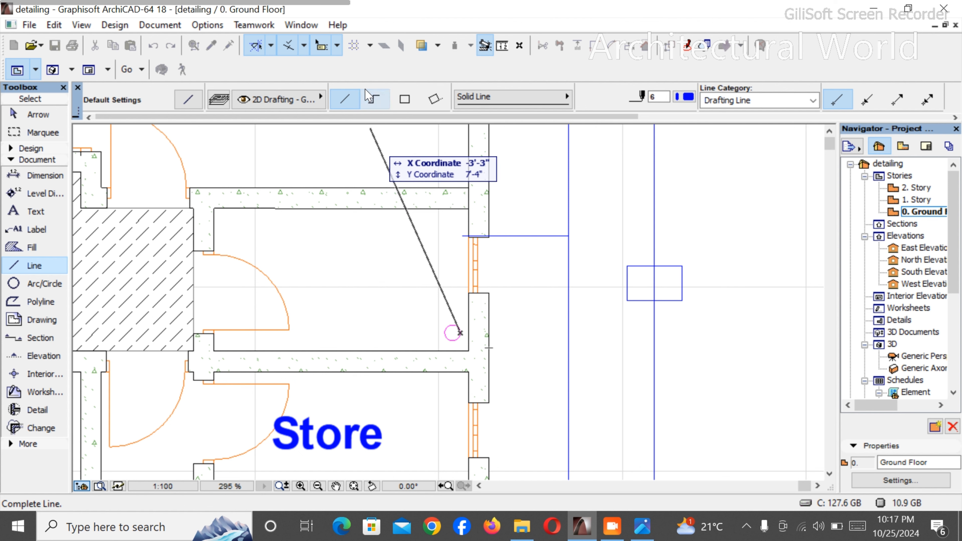
left_click(374, 99)
scroll(477, 372, "up", 3)
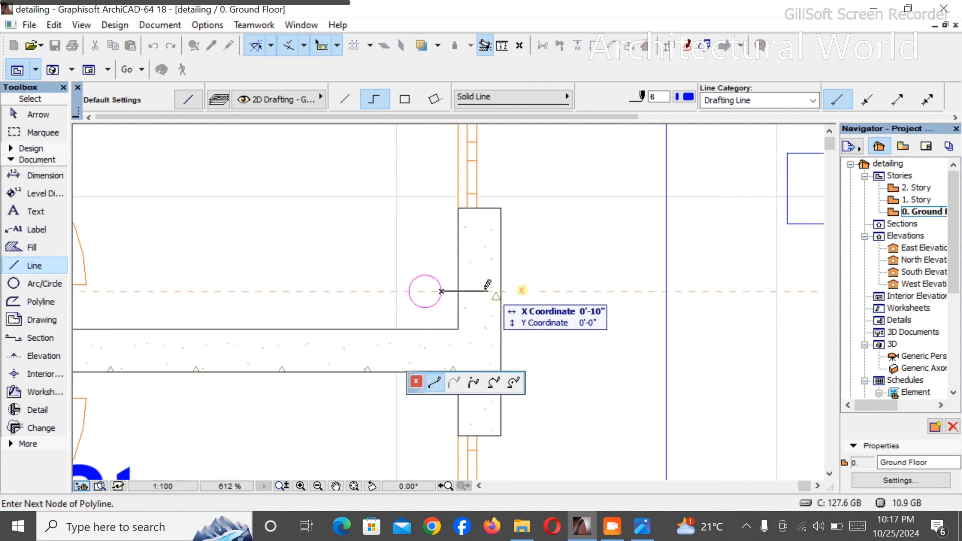
left_click(486, 290)
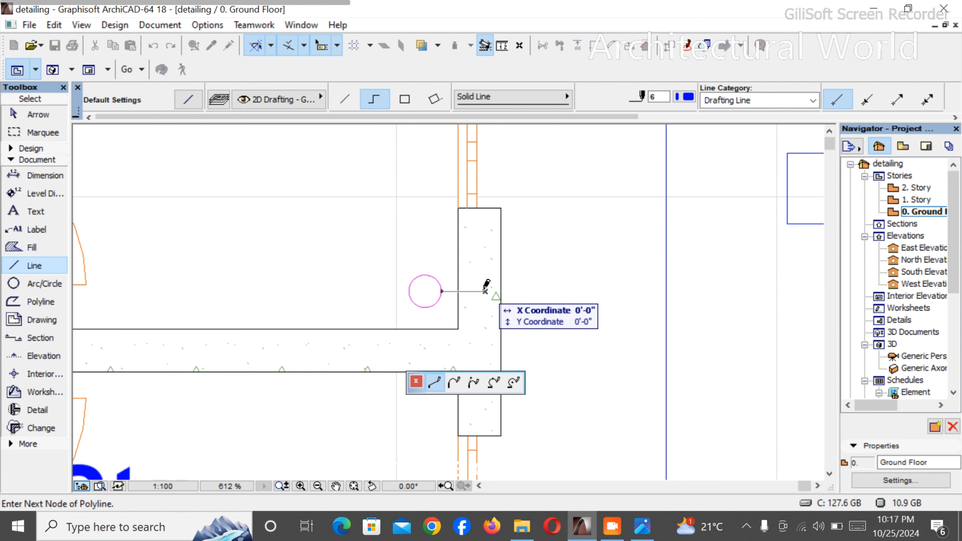
scroll(488, 288, "down", 4)
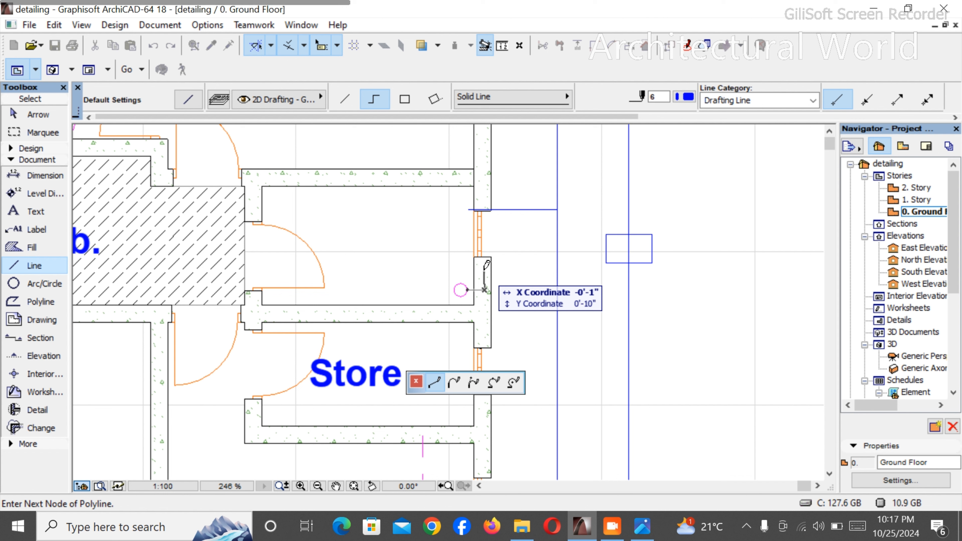
left_click(484, 271)
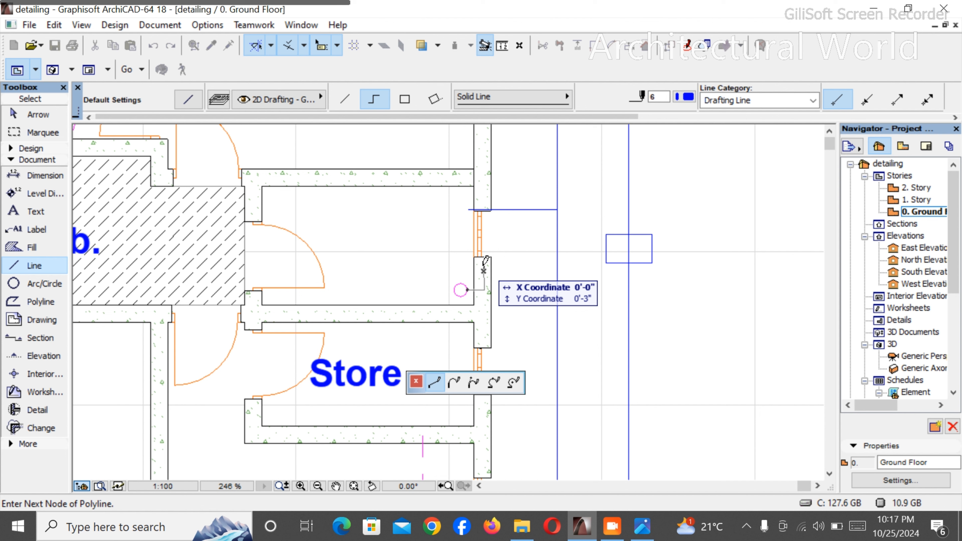
key("Escape")
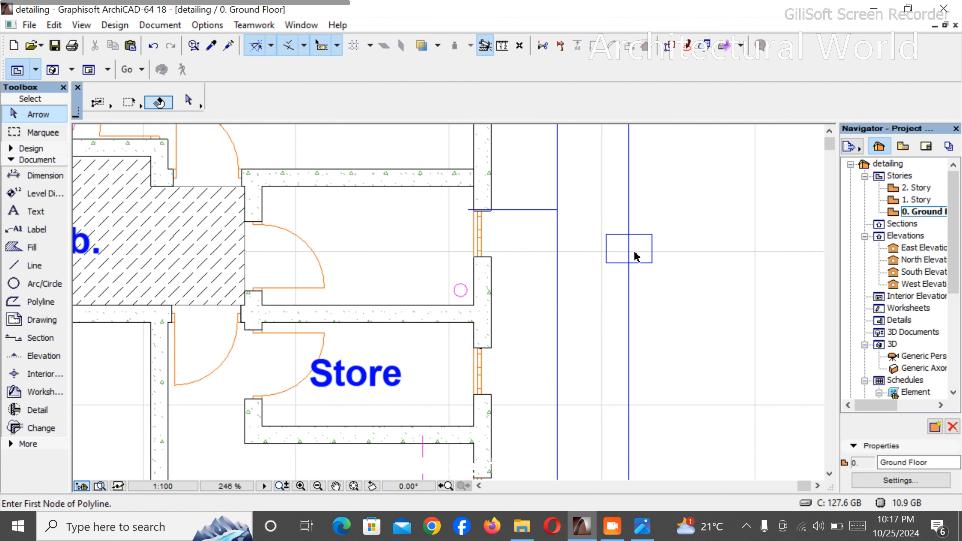
- Move the chamber rectangle opposite the small room above Store down the outer pipe until it is level with the magenta circle
left_click(653, 266)
left_click_drag(652, 267, 651, 302)
key("Escape")
- Draw a straight horizontal pipe from the centre of the magenta circle above Store through the wall into the chamber rectangle
left_click(35, 265)
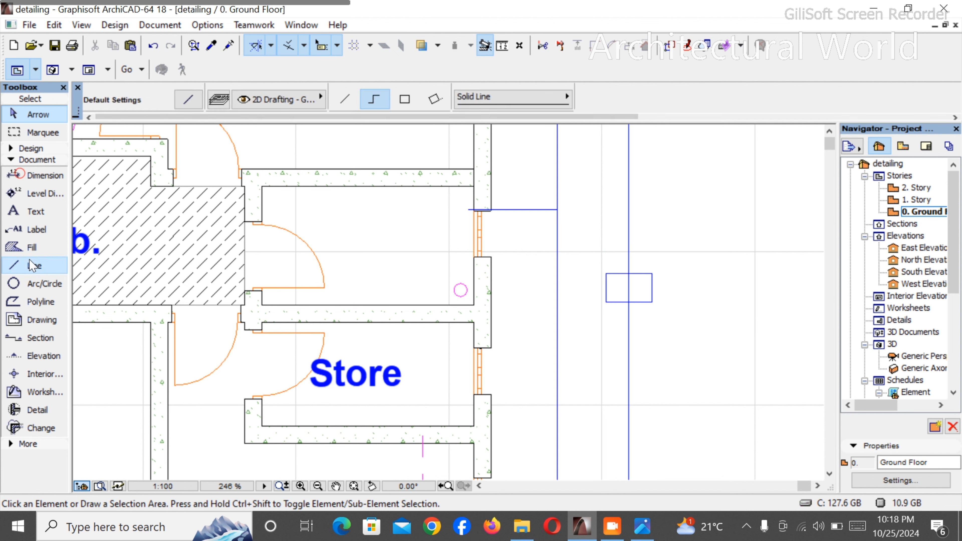
left_click(460, 290)
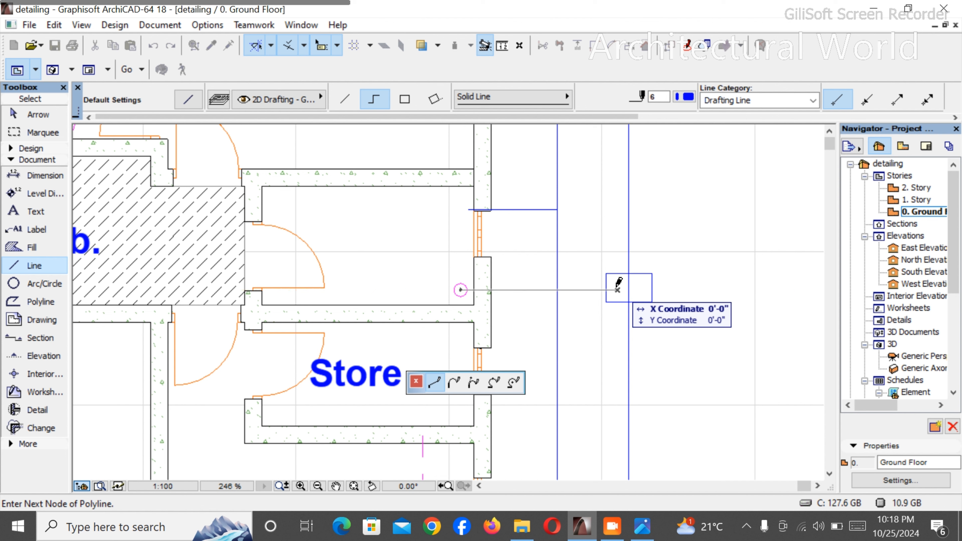
right_click(616, 290)
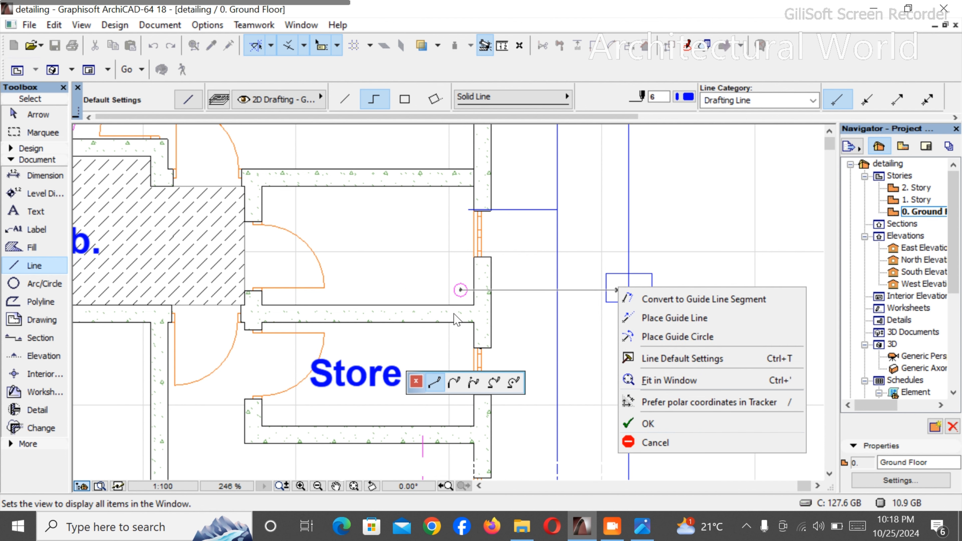
left_click(648, 423)
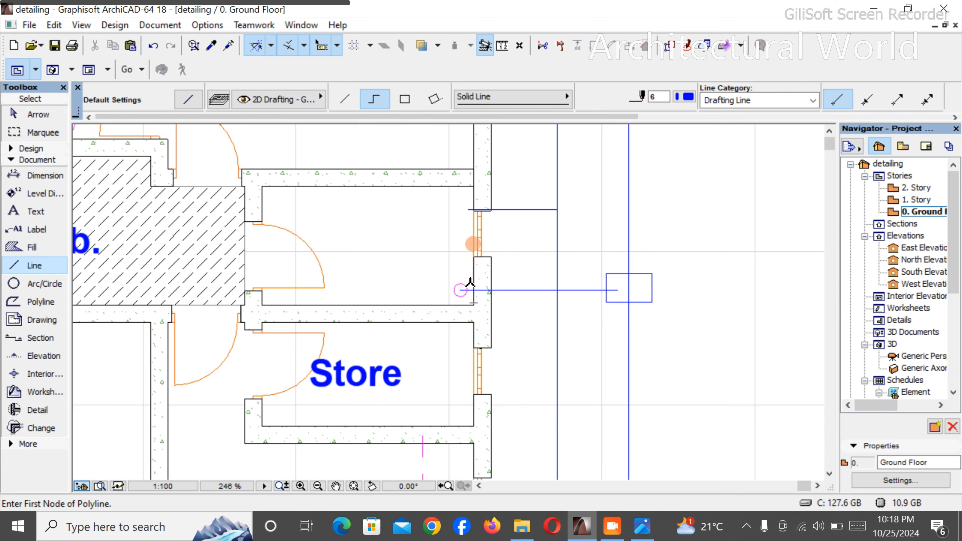
- Copy the chamber rectangle opposite the magenta circle straight down the outer pipe to beside the room below Store
scroll(461, 292, "down", 5)
scroll(480, 312, "down", 2)
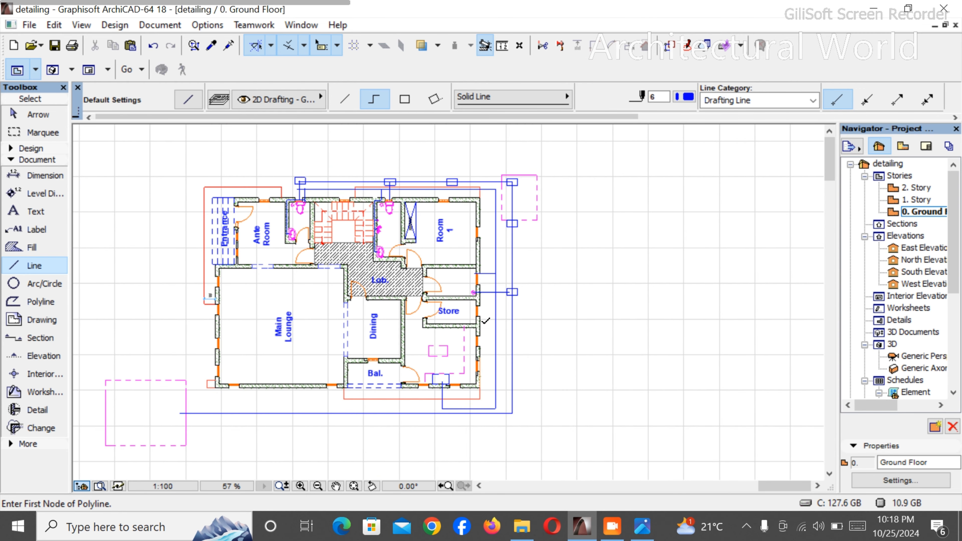
scroll(482, 331, "up", 4)
key("Escape")
left_click_drag(550, 270, 555, 254)
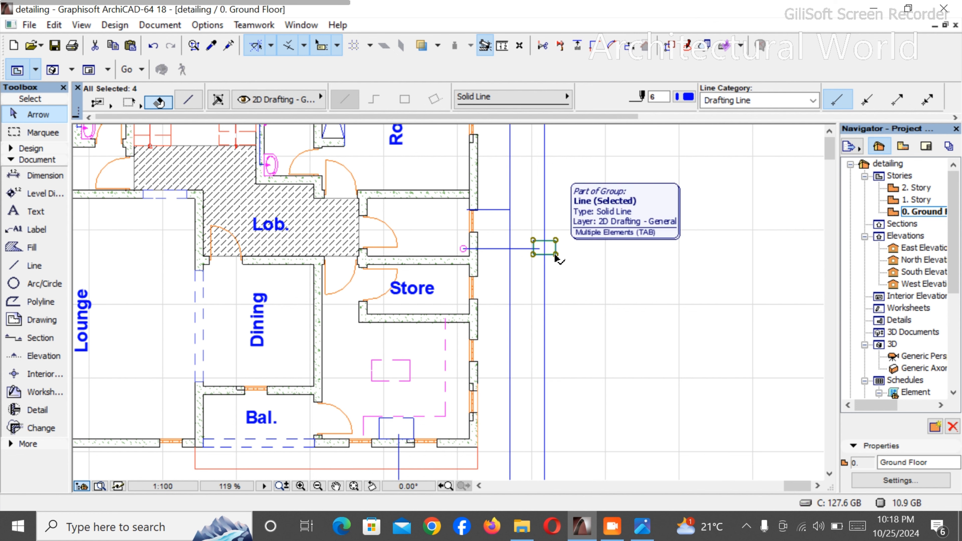
left_click(557, 258)
scroll(544, 307, "down", 4)
scroll(543, 322, "up", 3)
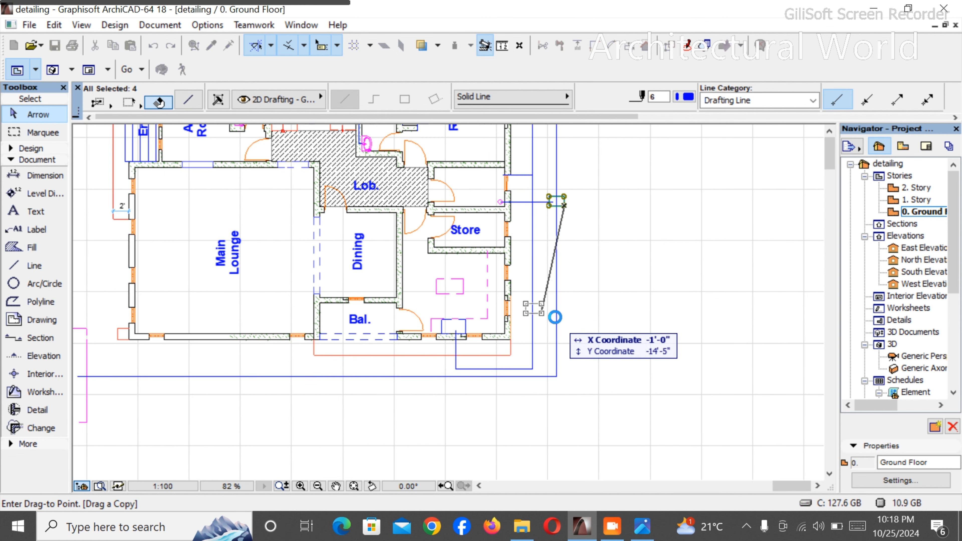
left_click(564, 313)
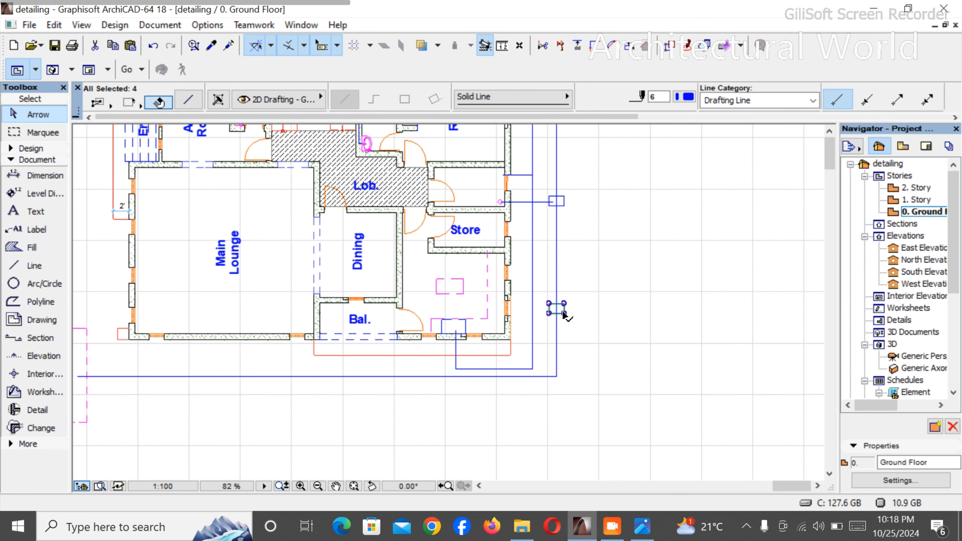
- Copy the chamber rectangle beside the room below Store about 8'-10" down onto the lower corner of the outer pipe
key("ctrl+shift+d")
left_click(564, 313)
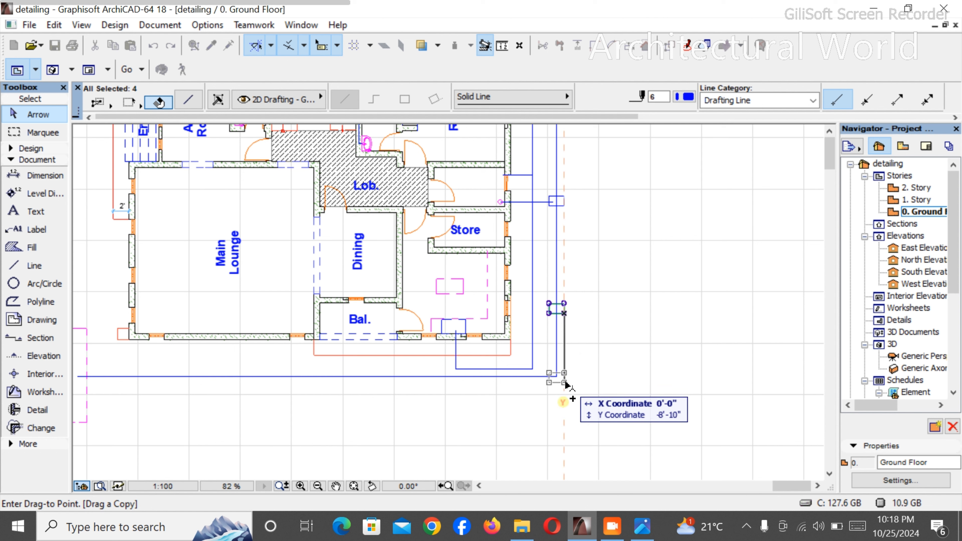
left_click(565, 384)
- Copy the lower corner chamber rectangle about 13'-0" back along the horizontal outer pipe, beneath the vertical pipe from the blue fixture
key("ctrl+shift+d")
left_click(564, 383)
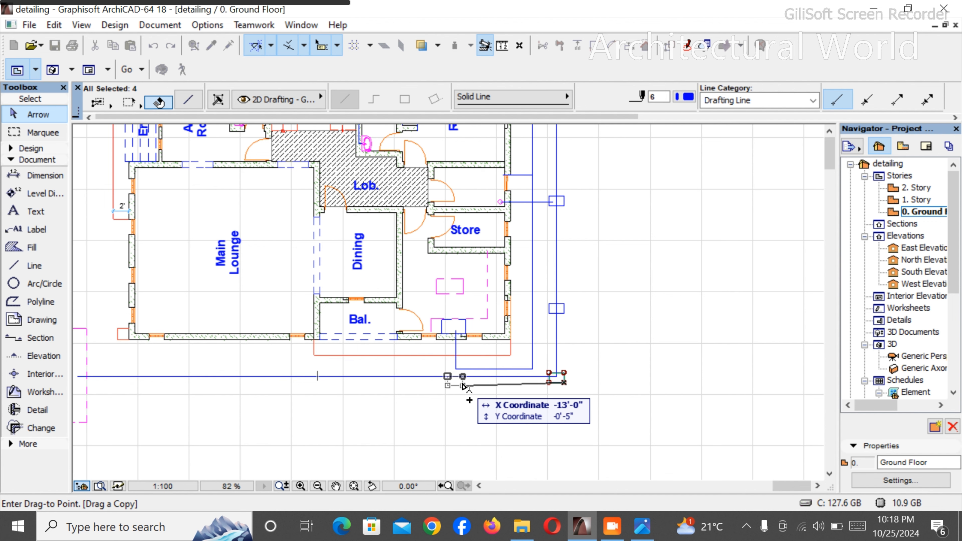
left_click(463, 386)
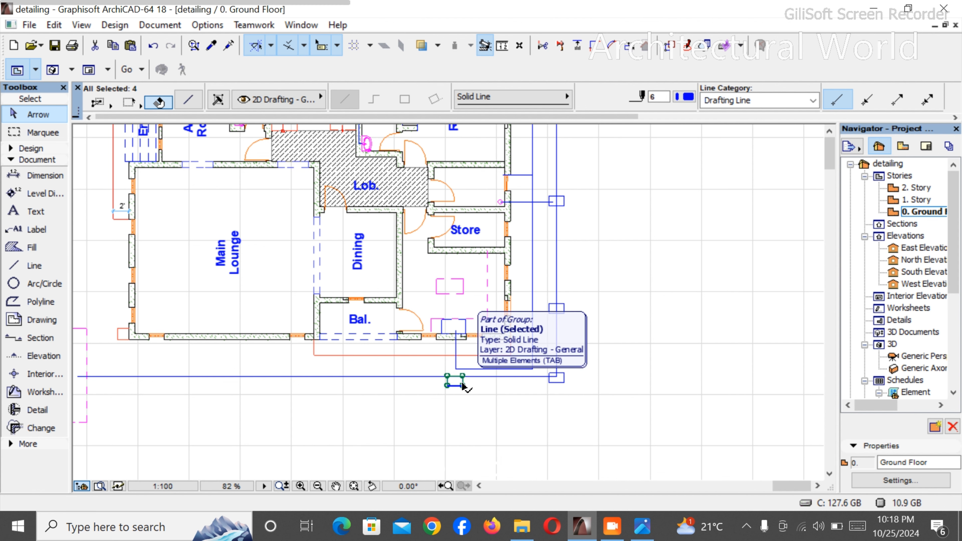
- Move the chamber rectangle beneath the blue fixture's vertical pipe slightly up so the horizontal outer pipe runs through its middle
scroll(463, 386, "up", 3)
key("ctrl+d")
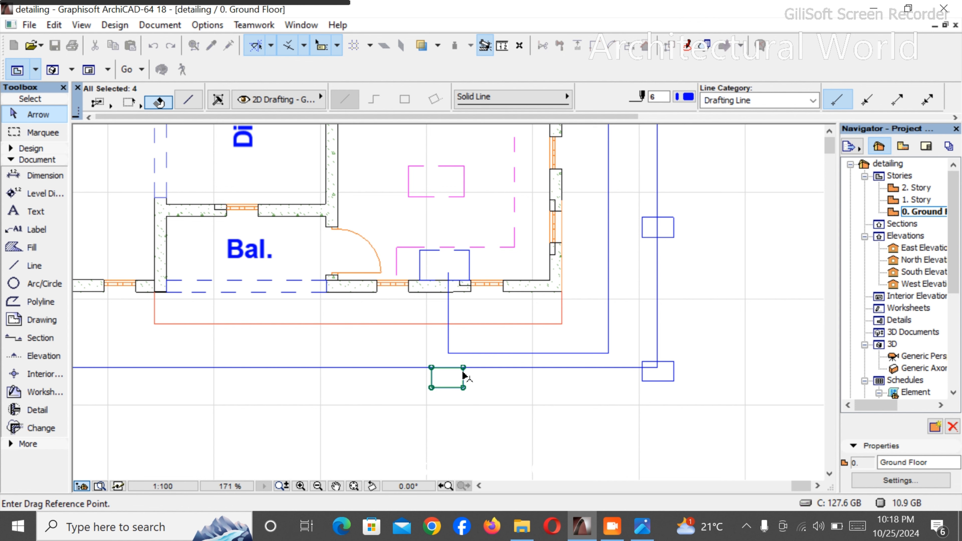
left_click(464, 368)
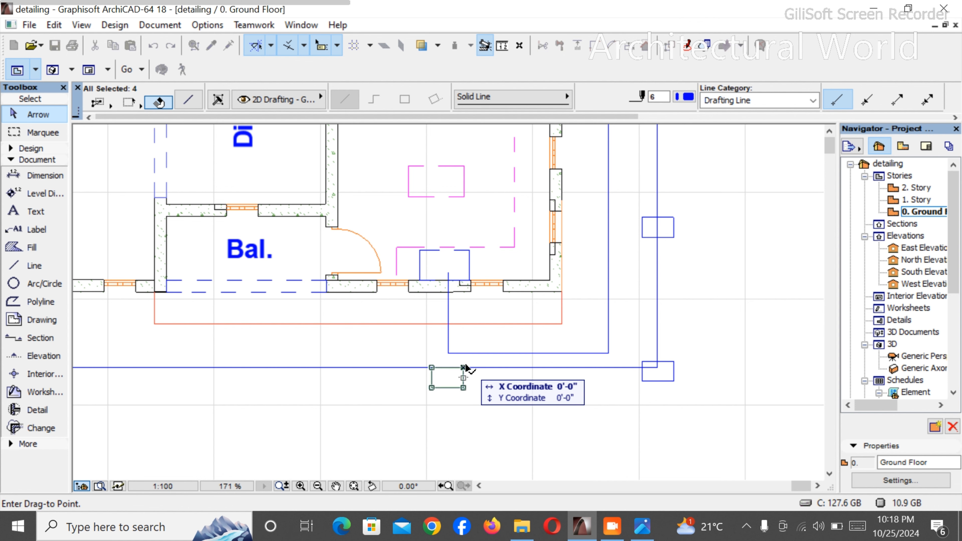
left_click(467, 363)
scroll(499, 355, "down", 10)
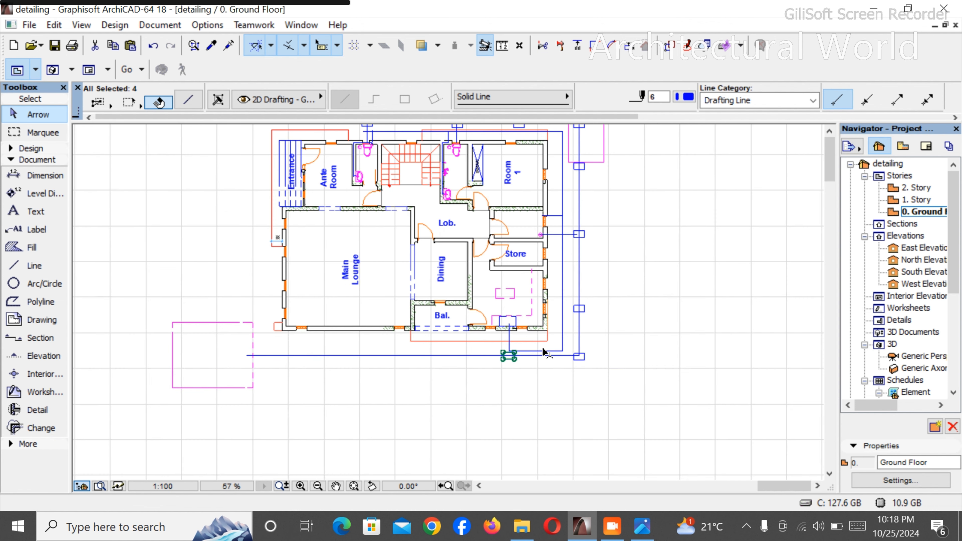
- Copy the chamber rectangle back along the horizontal outer pipe to beneath Bal., and again about 11'-9" further, beneath Main Lounge
scroll(535, 299, "up", 4)
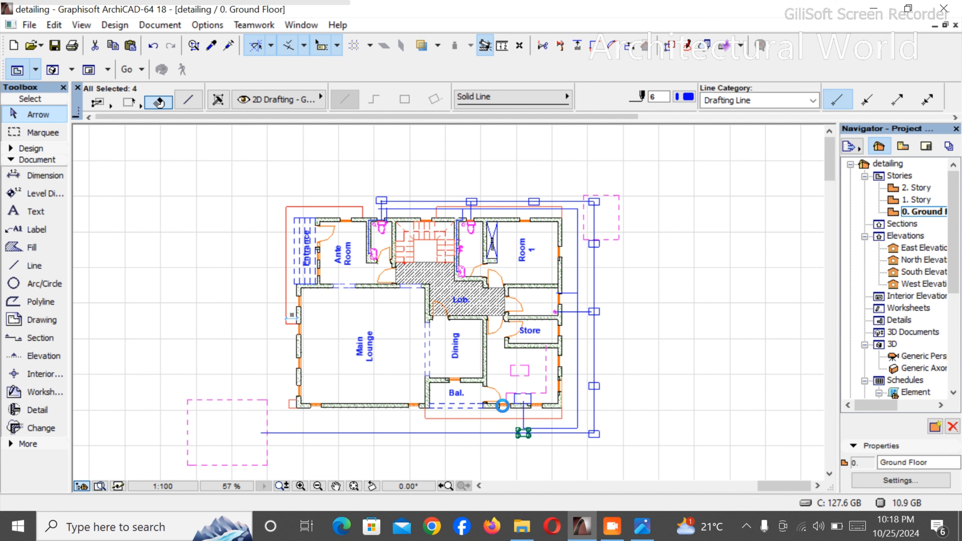
scroll(404, 448, "up", 3)
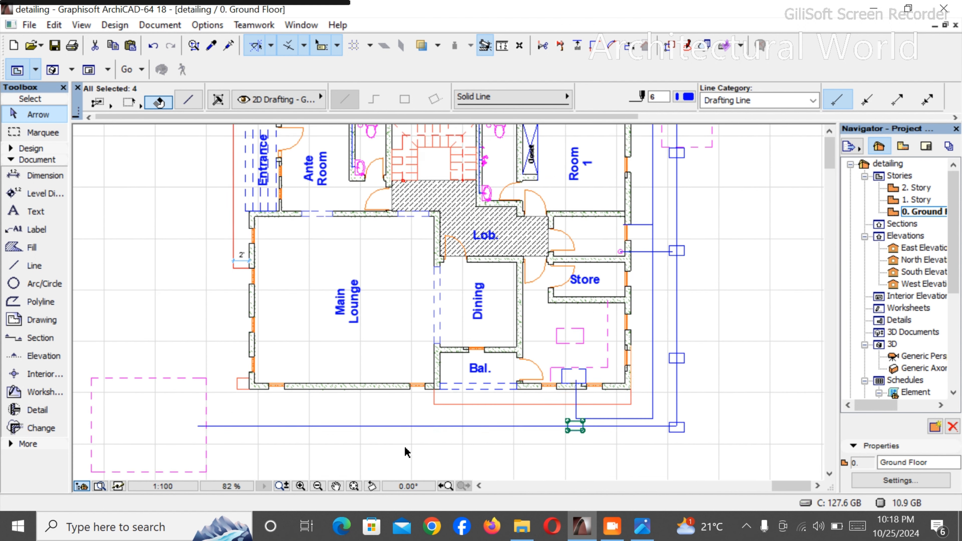
key("ctrl+d")
key("ctrl")
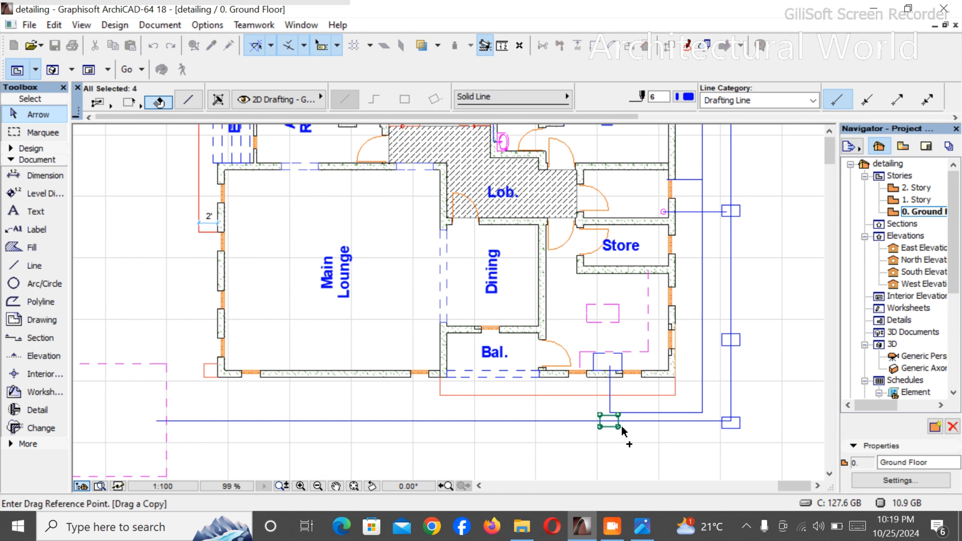
left_click(617, 427)
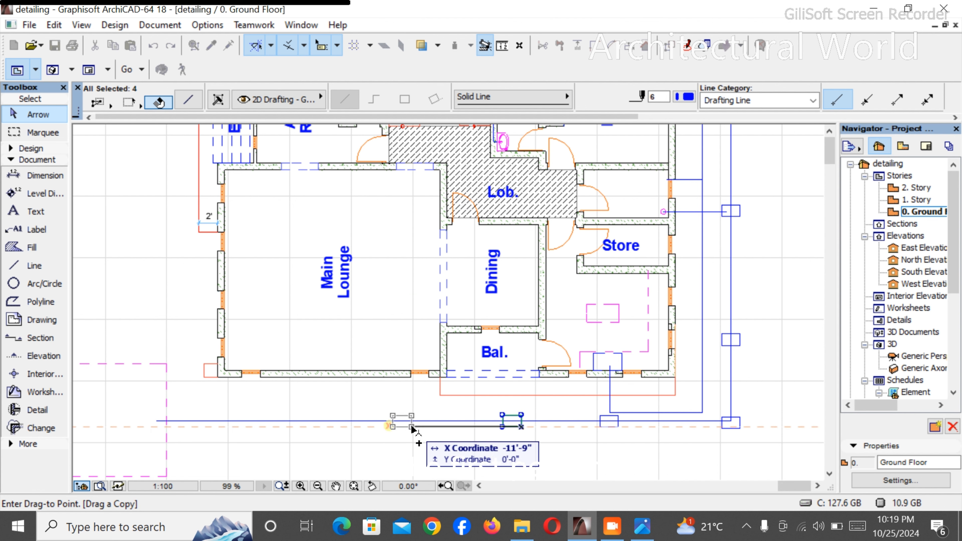
left_click(412, 427)
- Copy the chamber rectangle about 16'-2" further along the horizontal outer pipe, and once more onto the pipe's end at the magenta dashed rectangle
key("ctrl+shift+d")
left_click(412, 427)
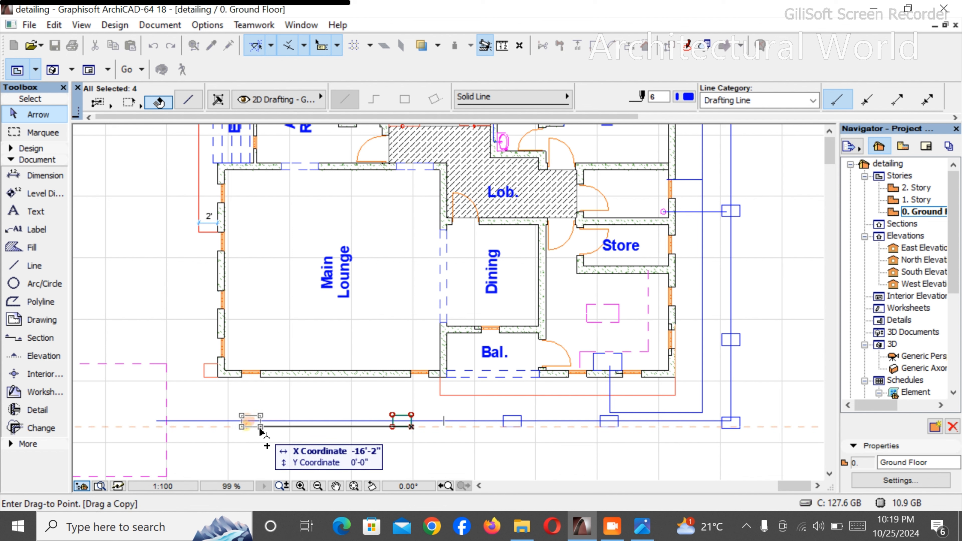
left_click(260, 427)
key("ctrl+shift+d")
left_click(259, 427)
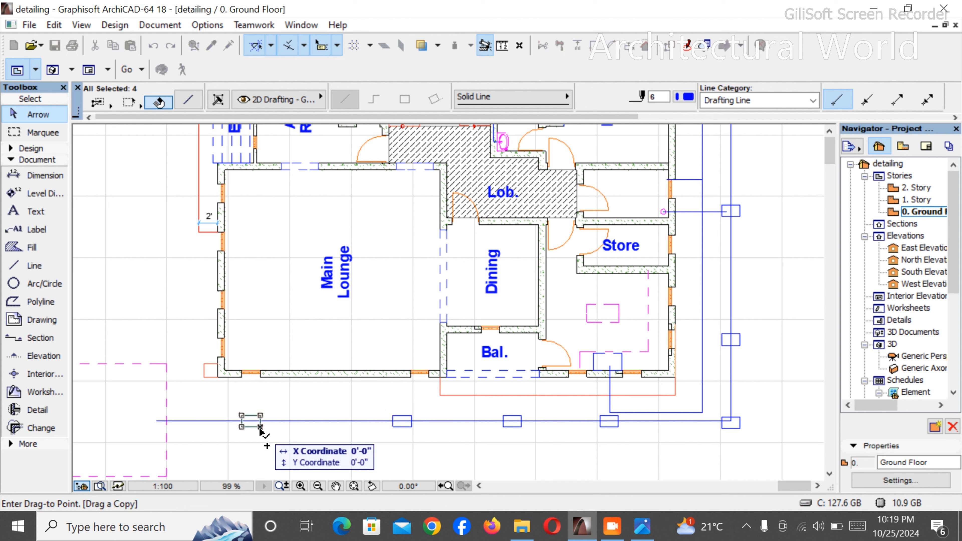
left_click(176, 427)
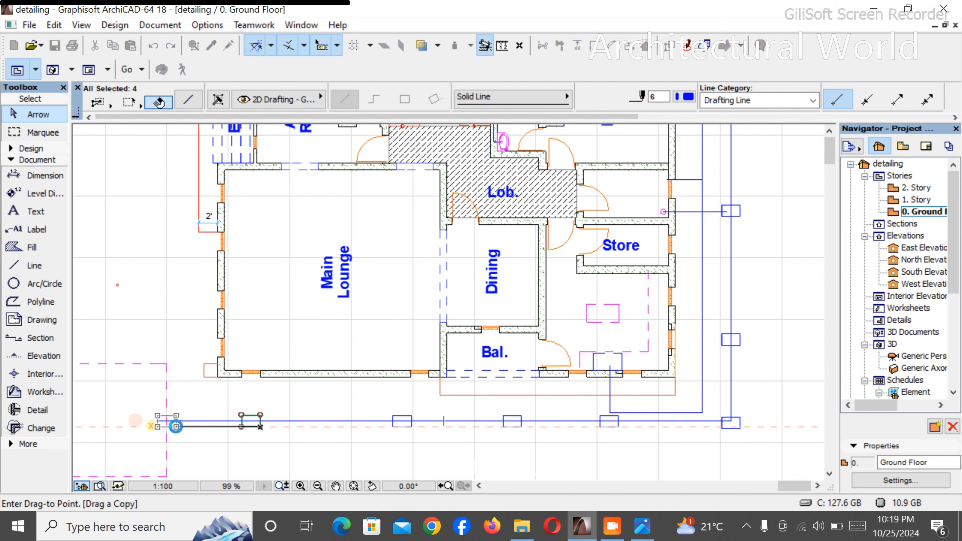
- Examine the spacing of the chambers along the horizontal outer pipe towards the magenta dashed rectangle
scroll(261, 399, "down", 2)
scroll(273, 403, "down", 2)
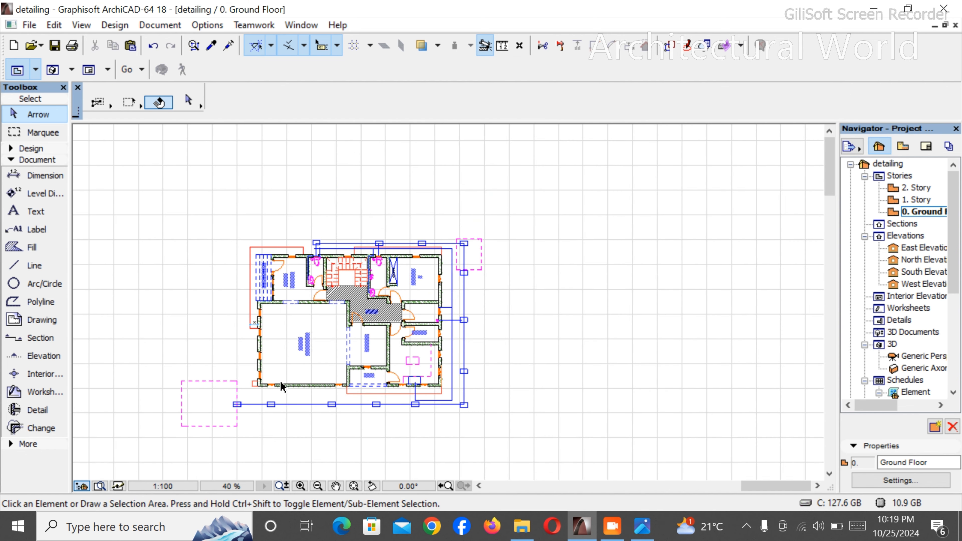
scroll(379, 442, "up", 4)
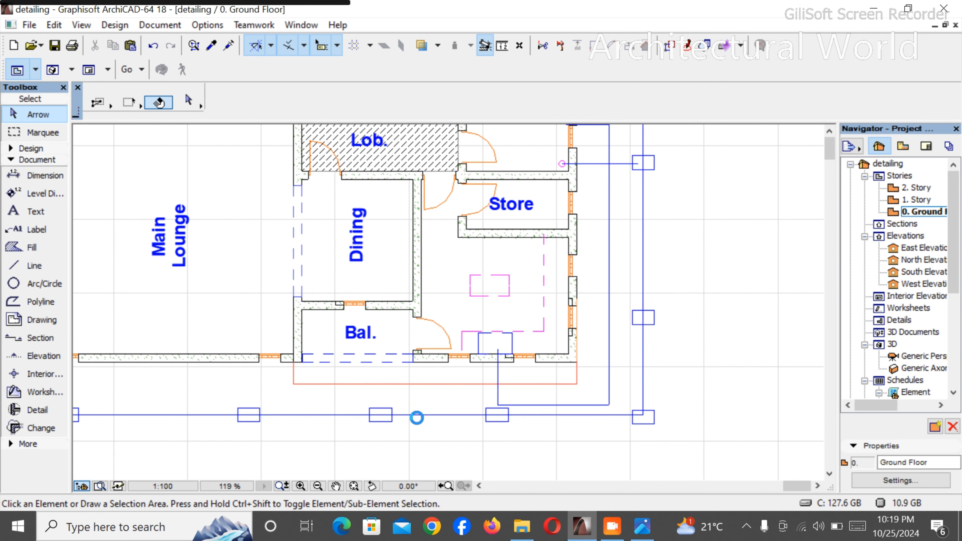
scroll(552, 362, "down", 4)
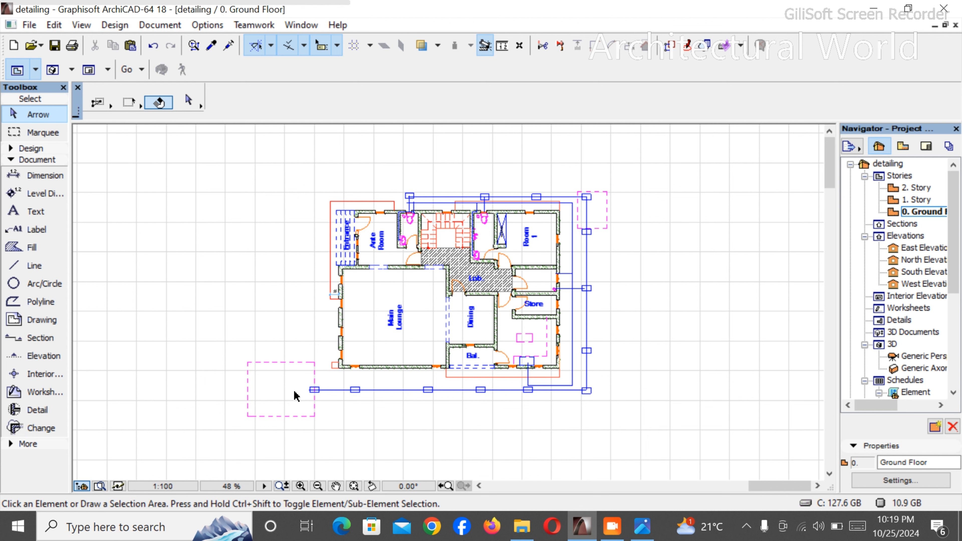
scroll(325, 381, "up", 2)
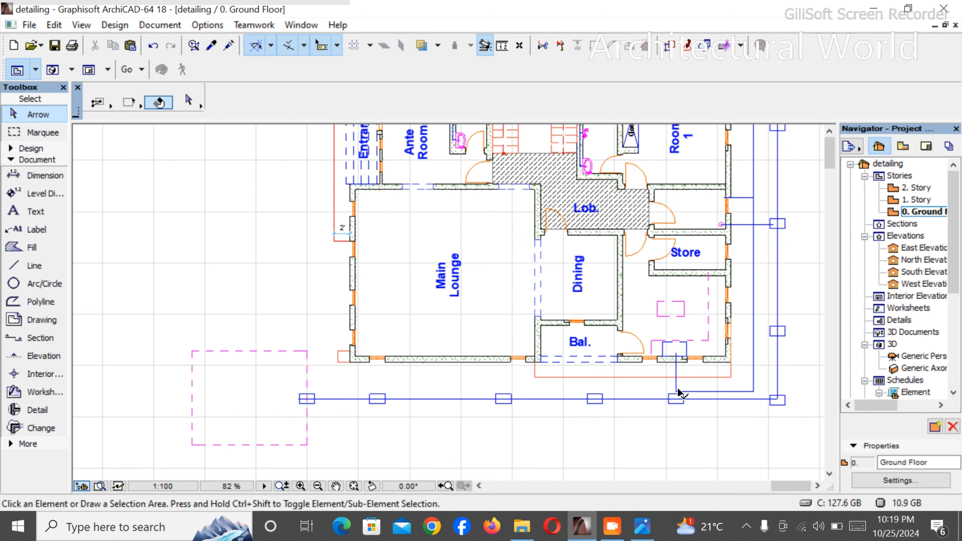
left_click(640, 404)
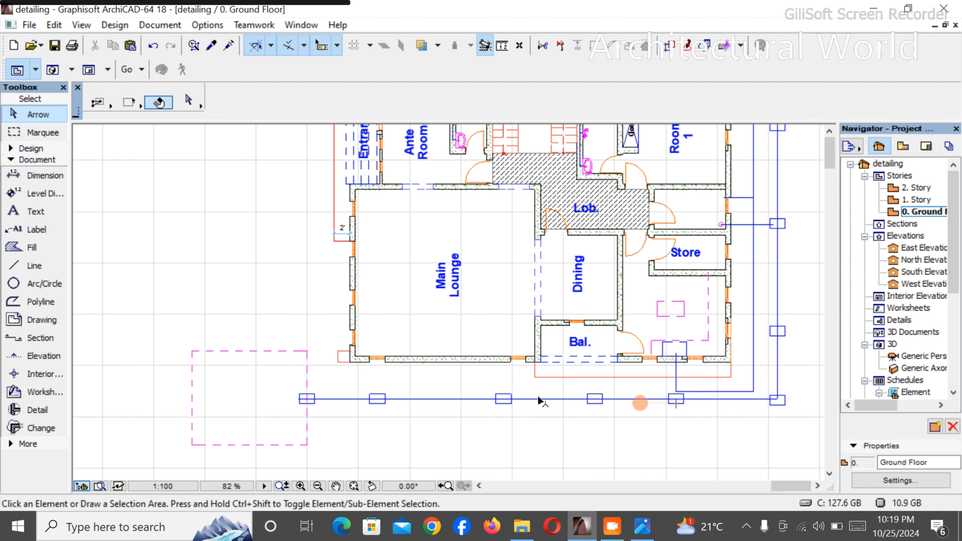
scroll(525, 382, "down", 1)
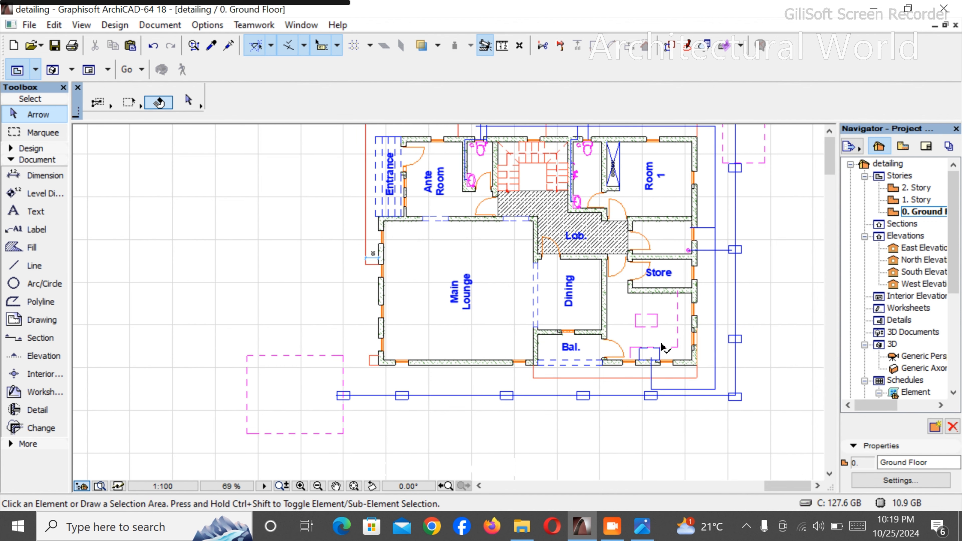
scroll(651, 379, "up", 2)
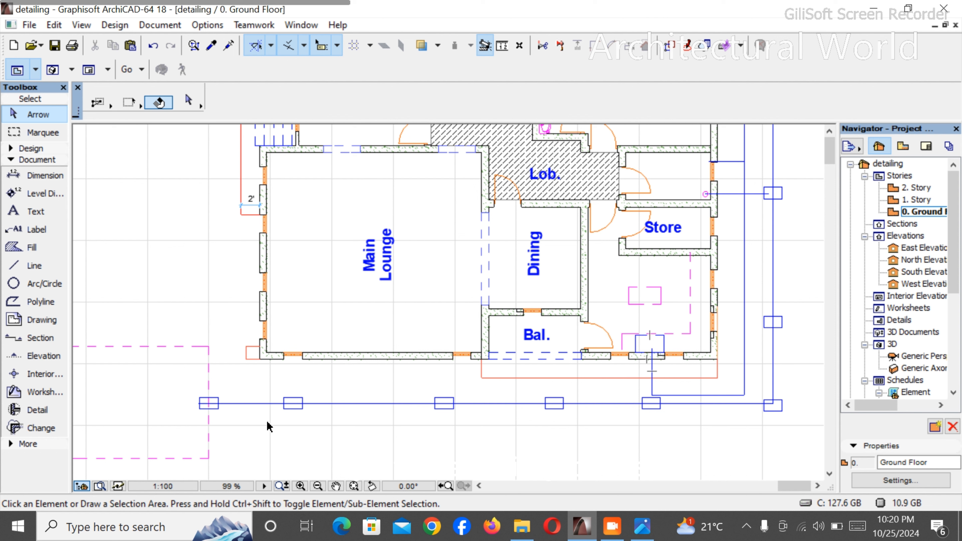
- Draw a straight diagonal line from the end chamber at the magenta dashed rectangle to the blue fixture below Store, spanning about 47'-10" horizontally
left_click(32, 266)
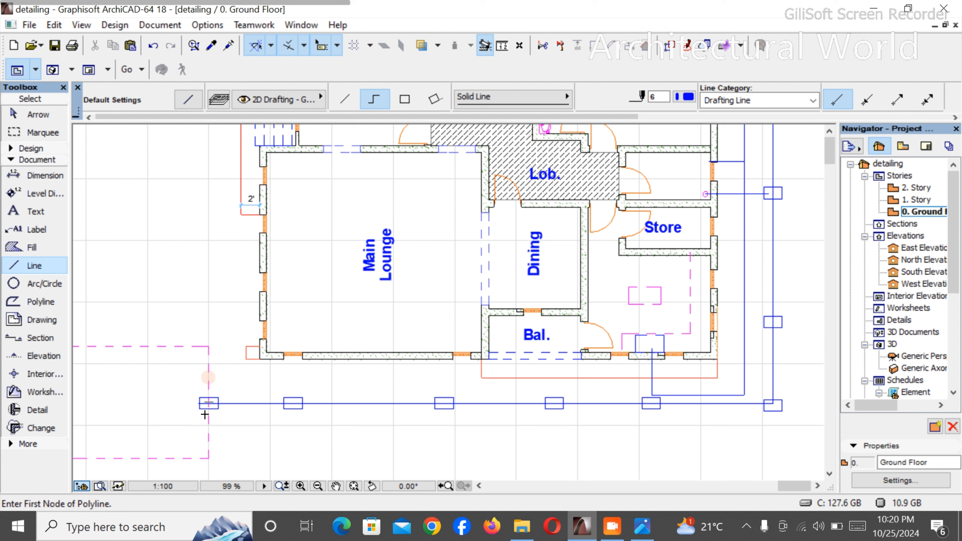
left_click(201, 416)
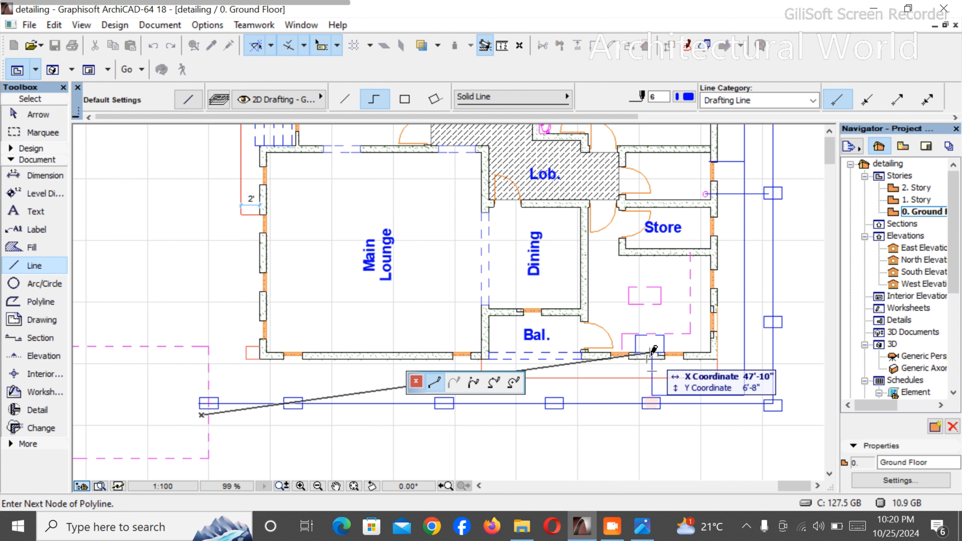
left_click(651, 360)
right_click(653, 343)
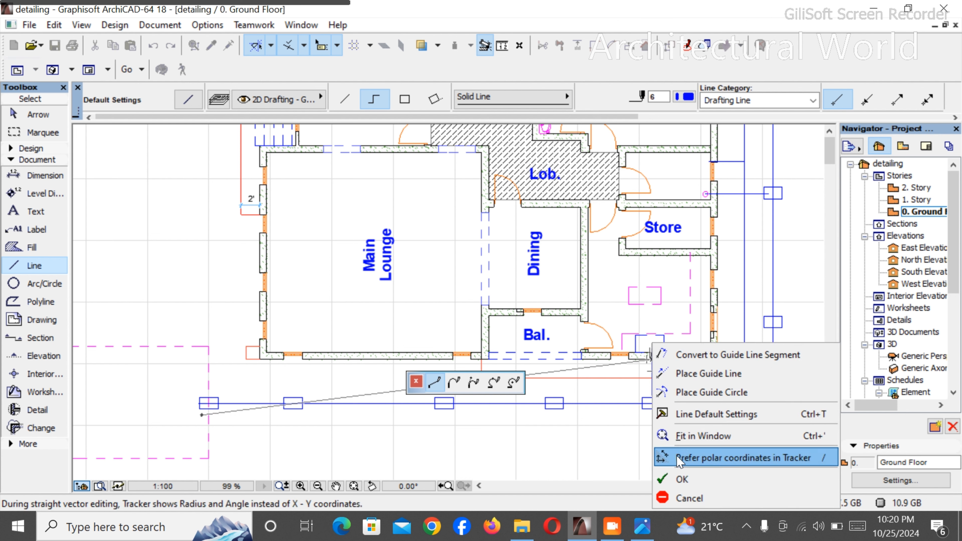
left_click(679, 480)
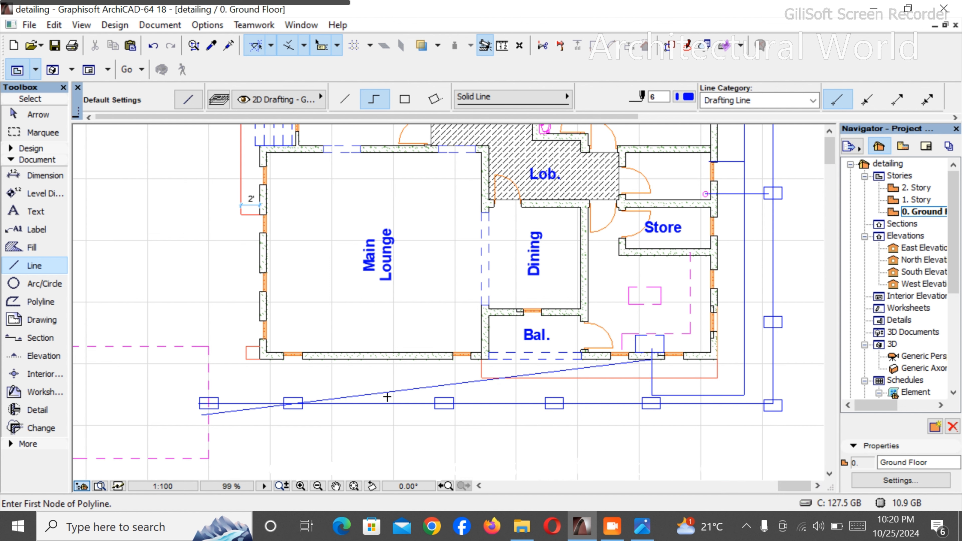
- Examine the pipe runs and chambers around the whole ground floor plan, including the diagonal line
scroll(713, 254, "down", 3)
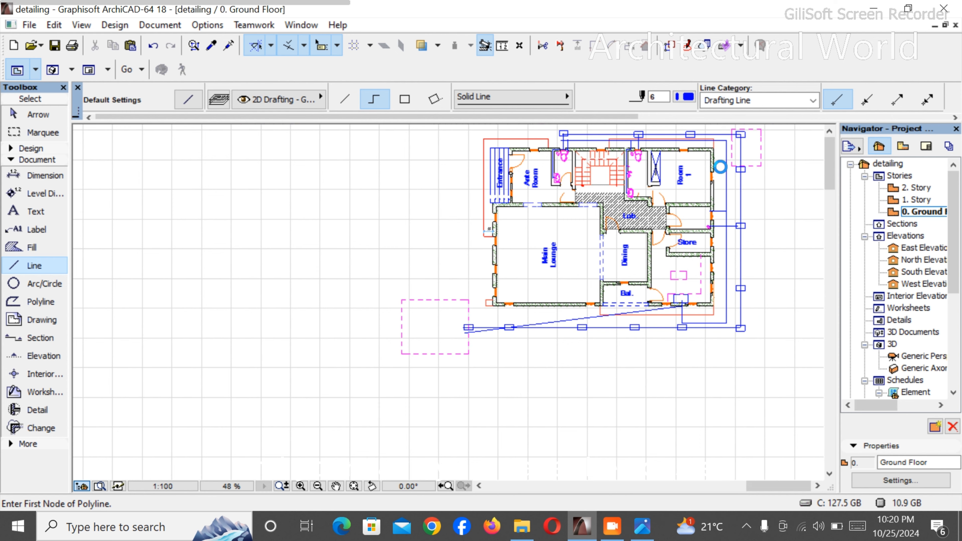
scroll(702, 205, "down", 1)
scroll(703, 206, "up", 3)
scroll(702, 205, "down", 2)
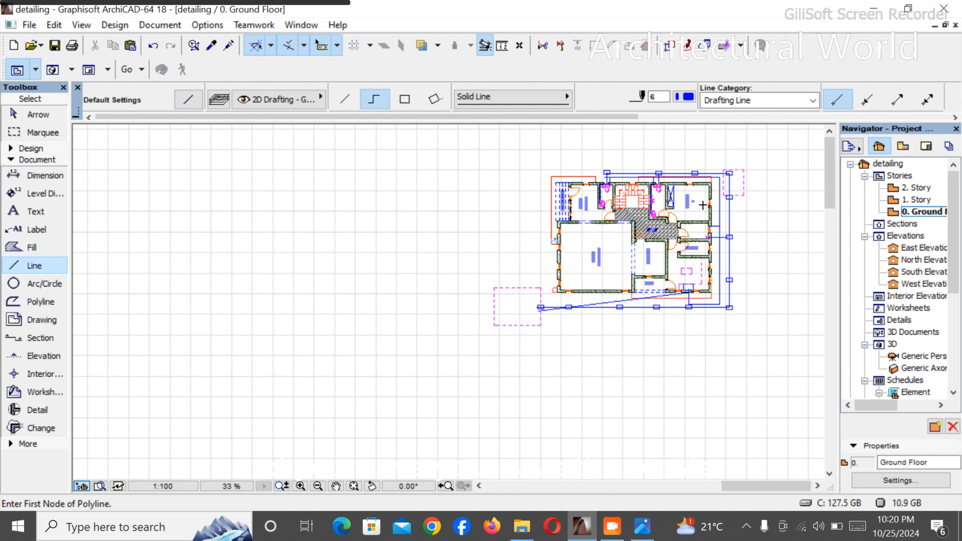
scroll(653, 156, "up", 1)
scroll(653, 157, "up", 1)
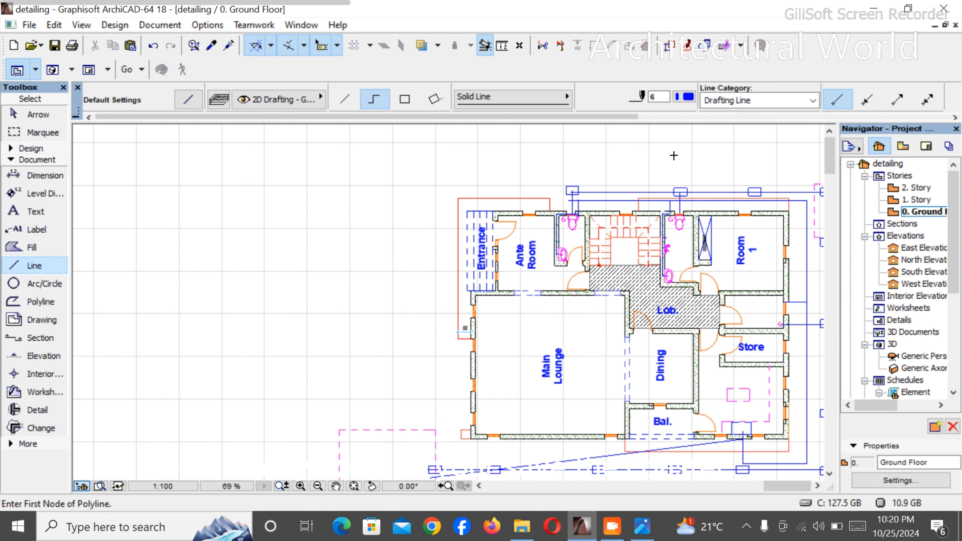
scroll(622, 169, "down", 1)
scroll(703, 246, "up", 1)
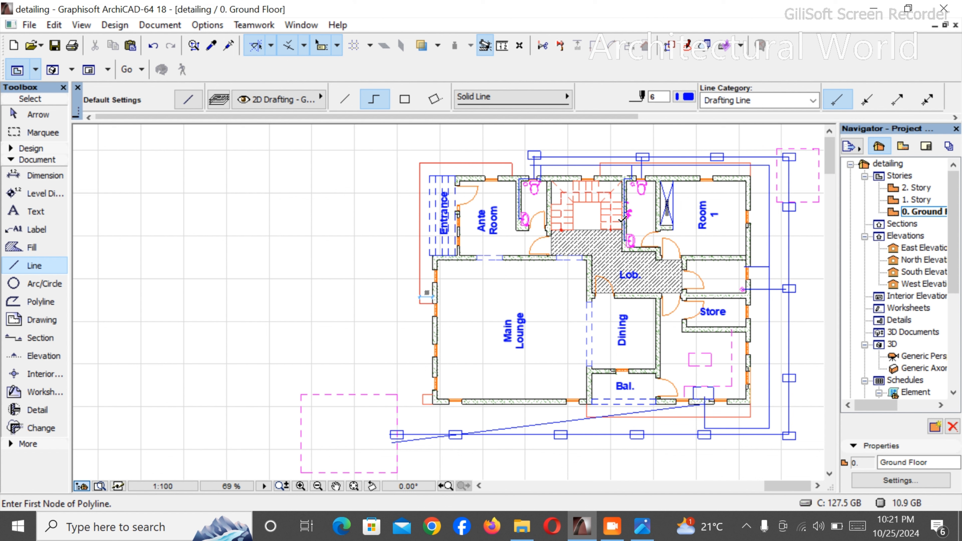
- Delete the diagonal line between the end chamber and the blue fixture
key("Escape")
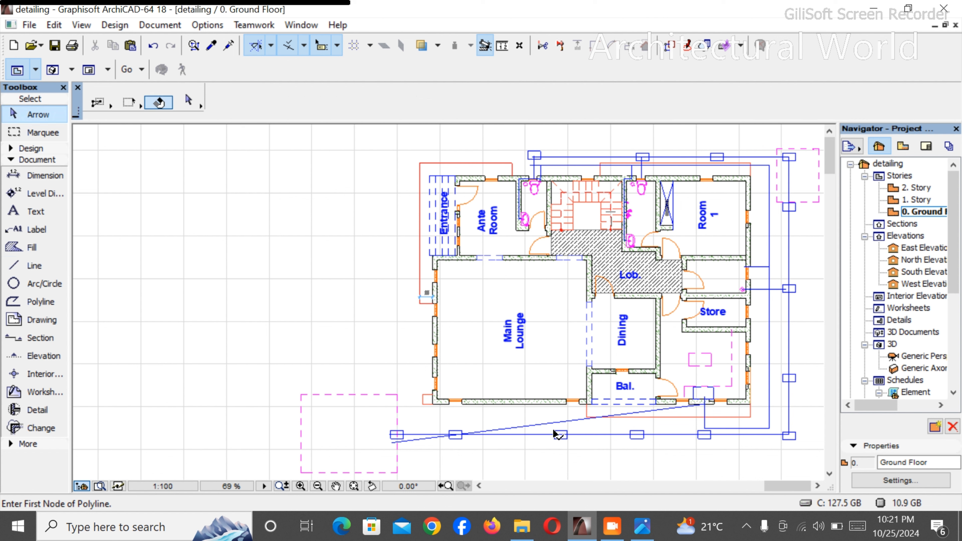
left_click(555, 430)
key("Escape")
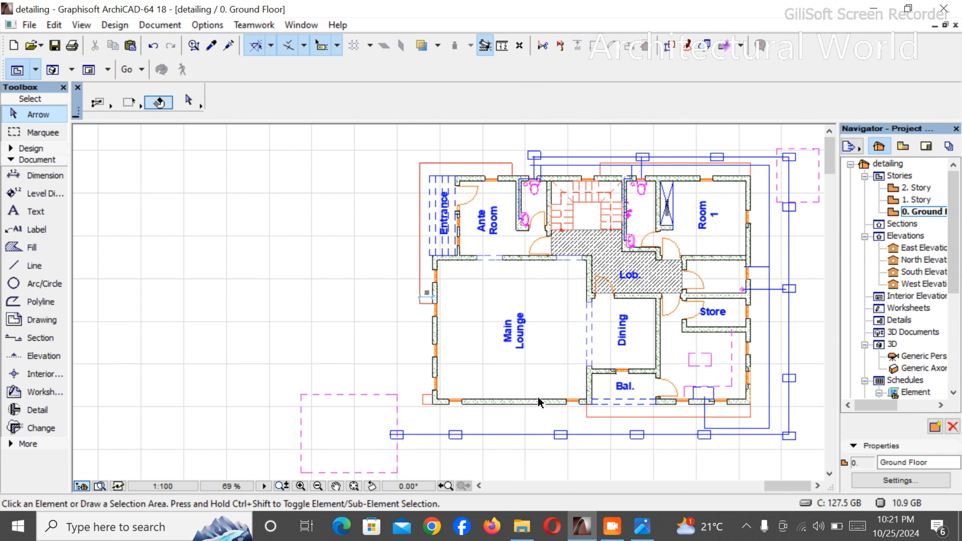
- Examine the finished drain layout from the toilets through the outer chambers to the magenta dashed rectangle
scroll(542, 396, "down", 1)
scroll(708, 337, "up", 5)
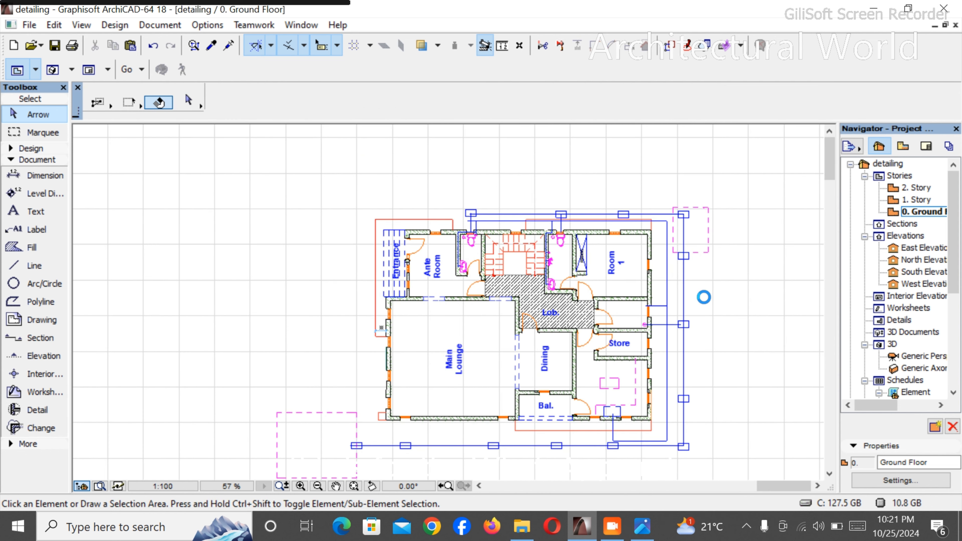
scroll(606, 320, "down", 3)
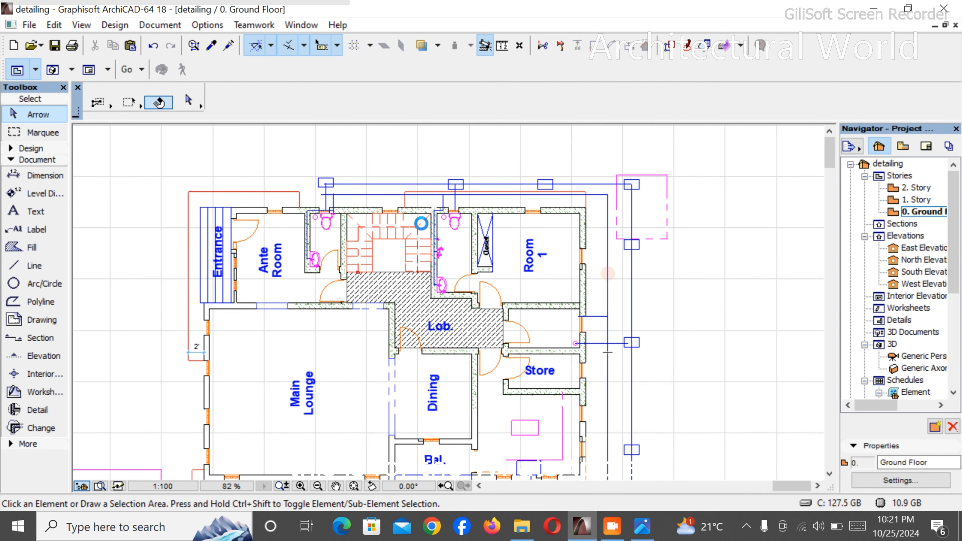
scroll(445, 168, "down", 3)
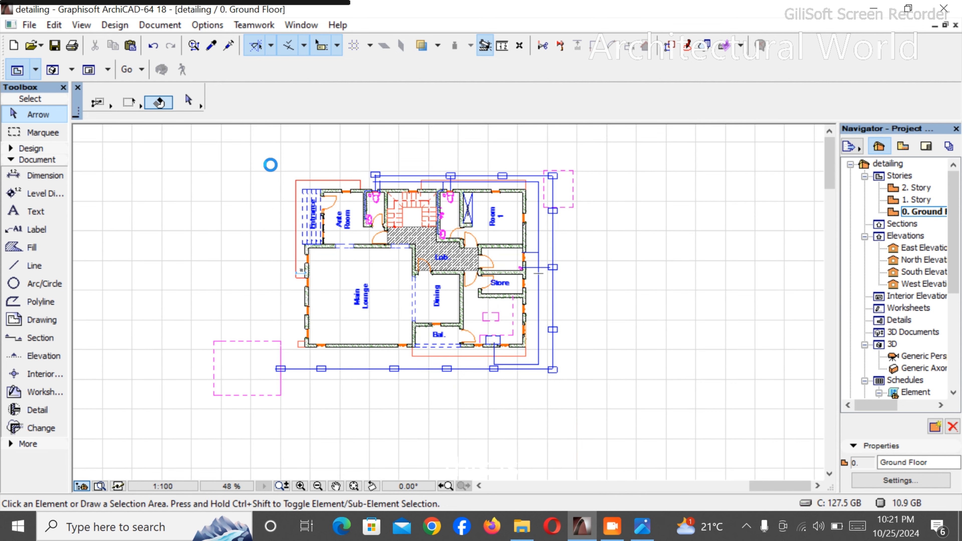
scroll(264, 163, "up", 1)
scroll(530, 215, "down", 1)
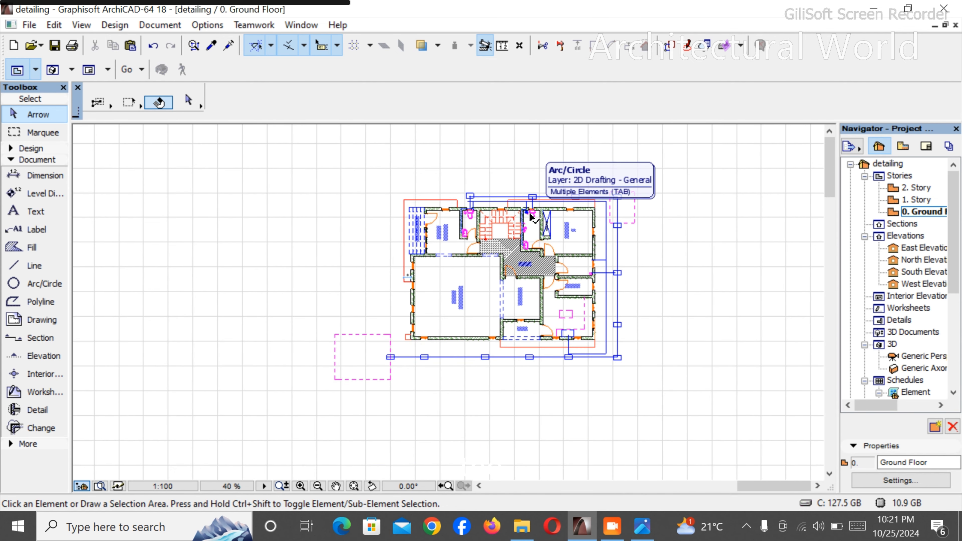
scroll(491, 191, "up", 2)
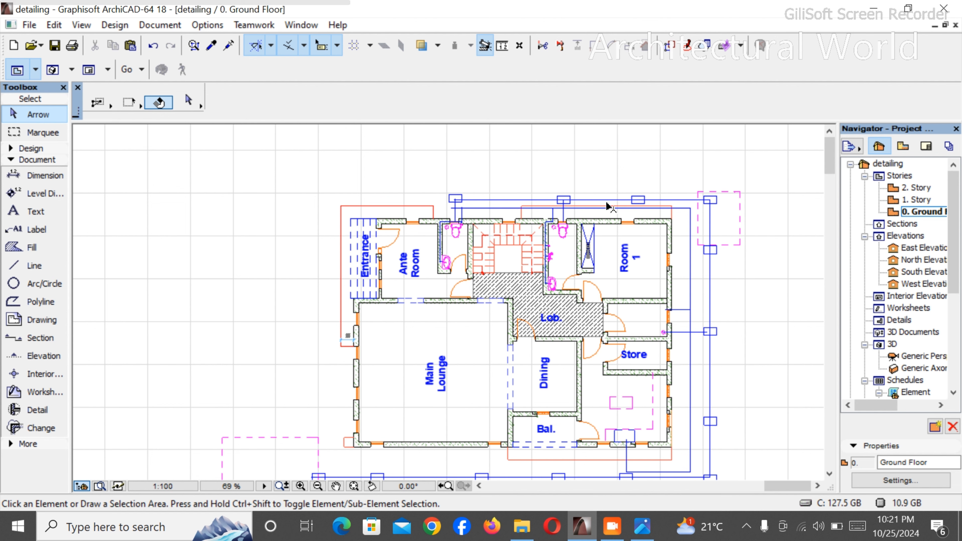
scroll(690, 258, "down", 2)
scroll(727, 320, "up", 1)
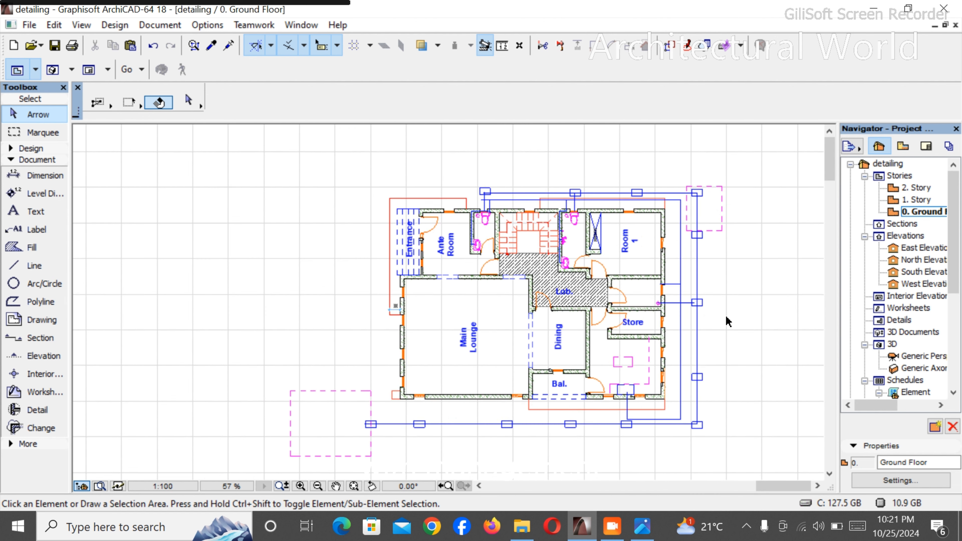
scroll(728, 320, "up", 1)
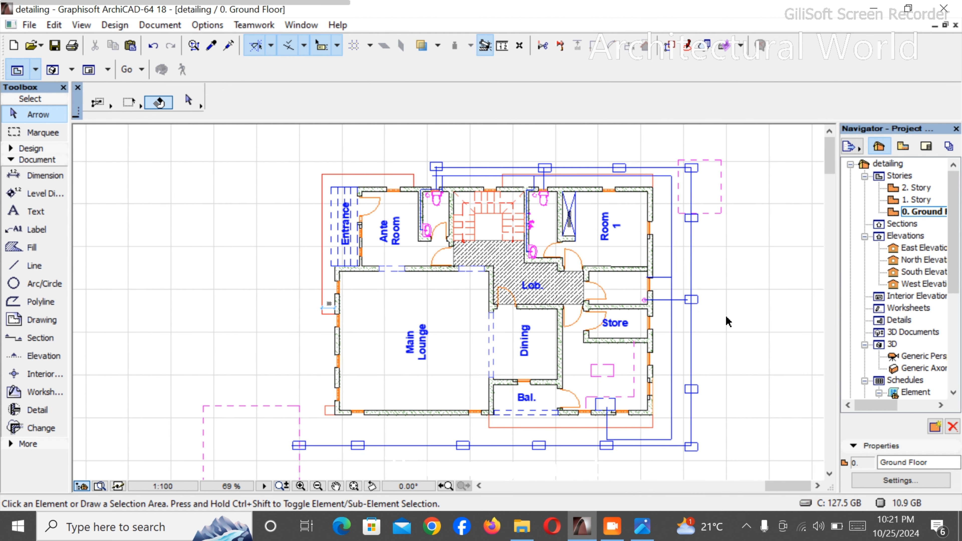